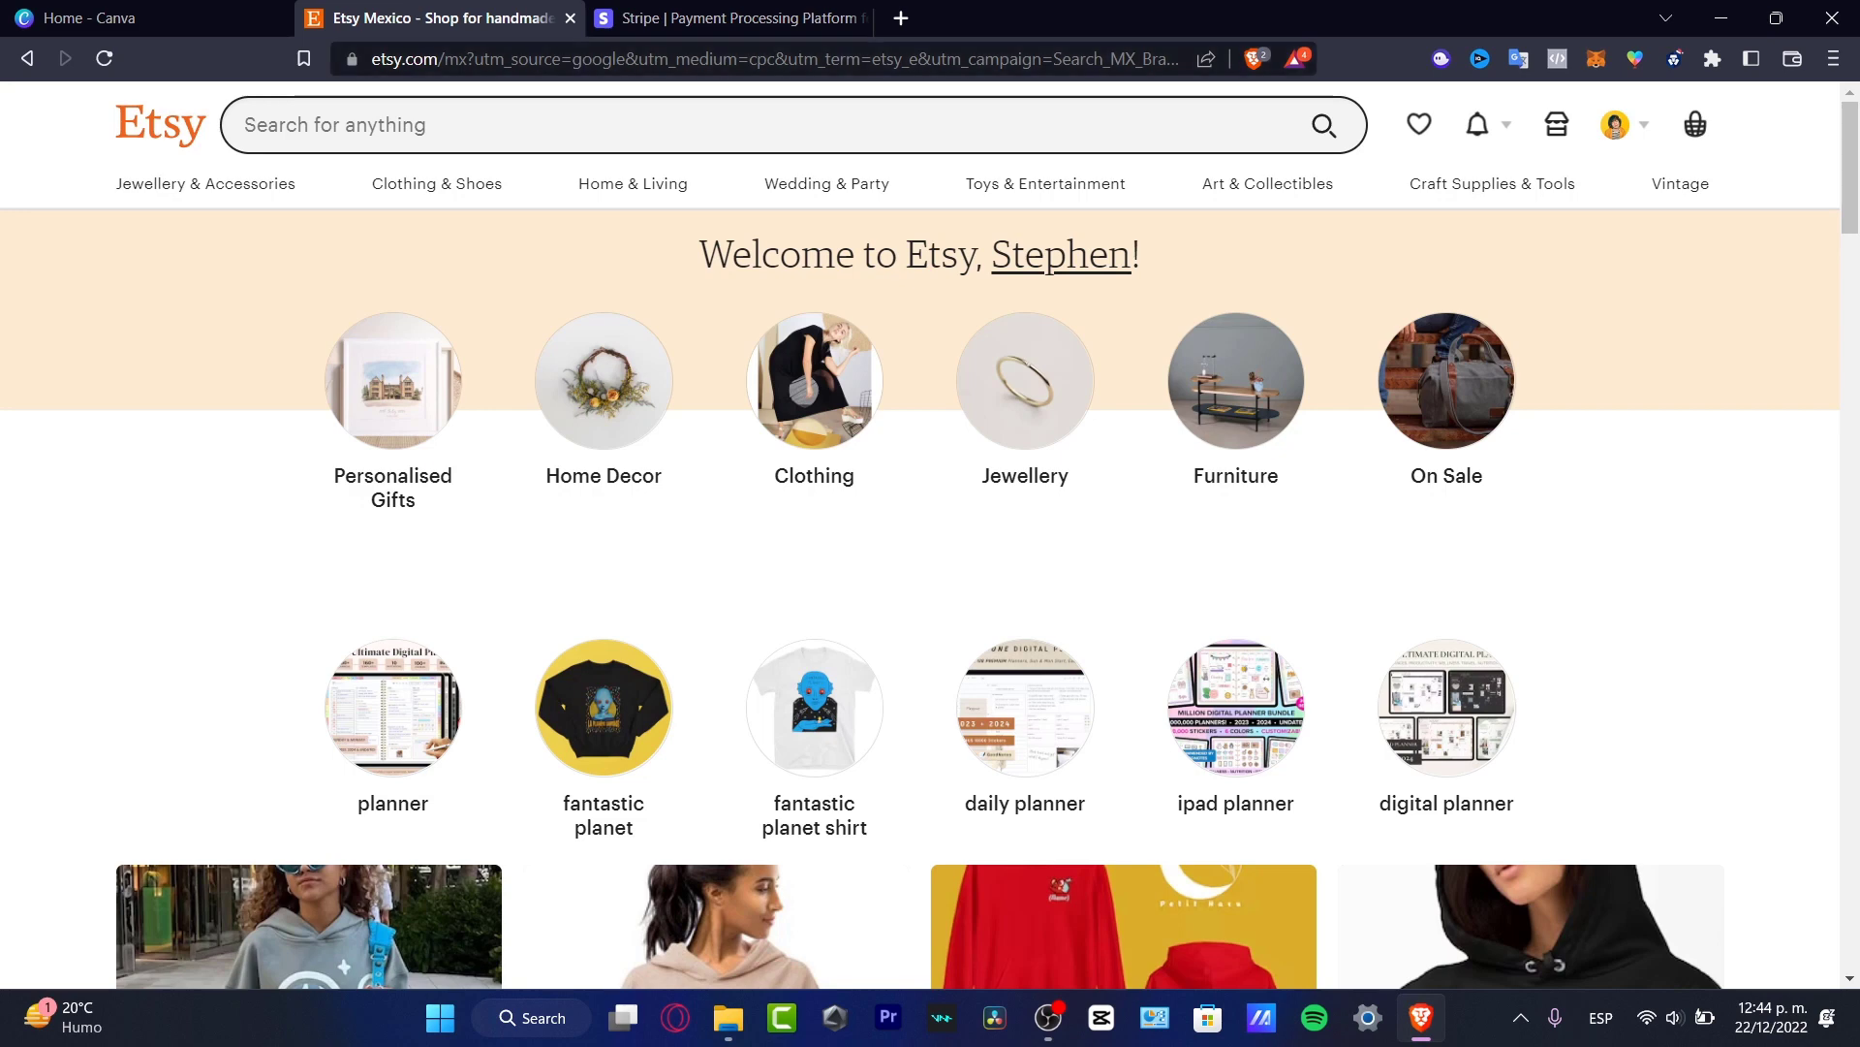
Search the web for "mbecome a seller etsy" in a new browser tab and open the "Become a Seller - Etsy" result.
click(1616, 124)
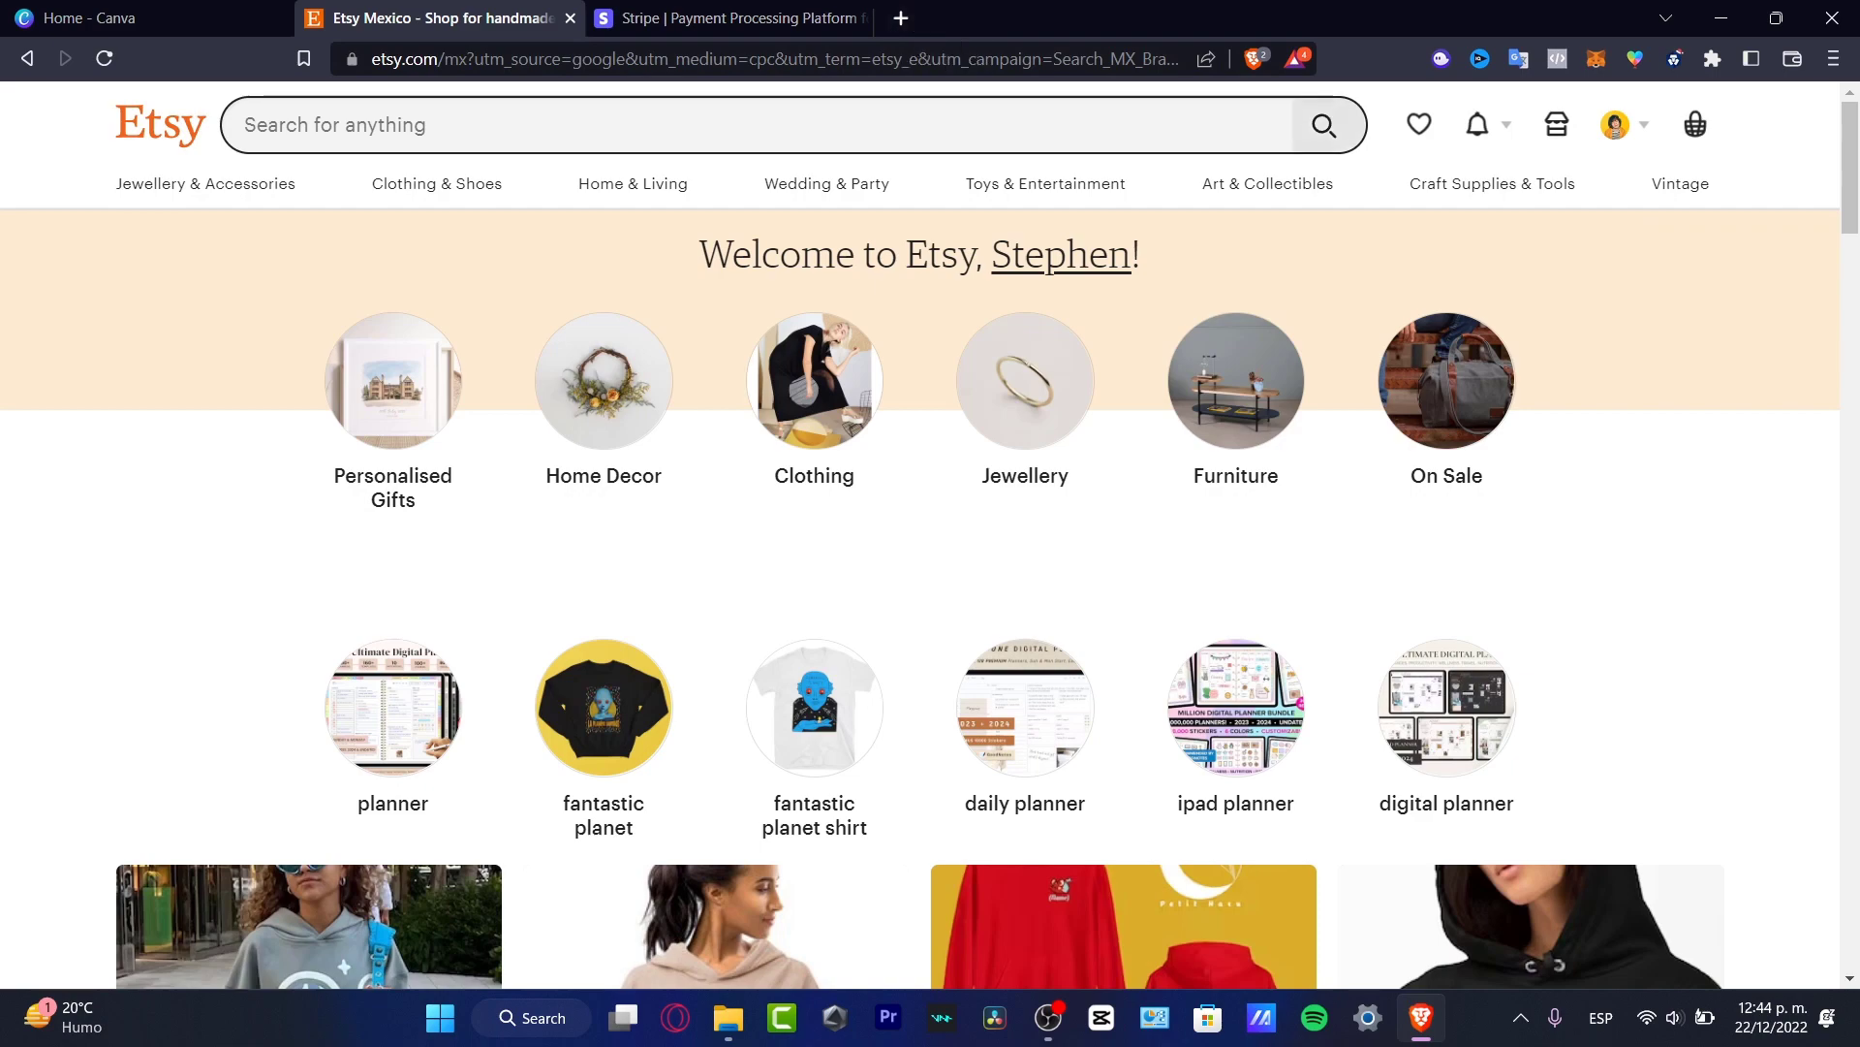
click(902, 17)
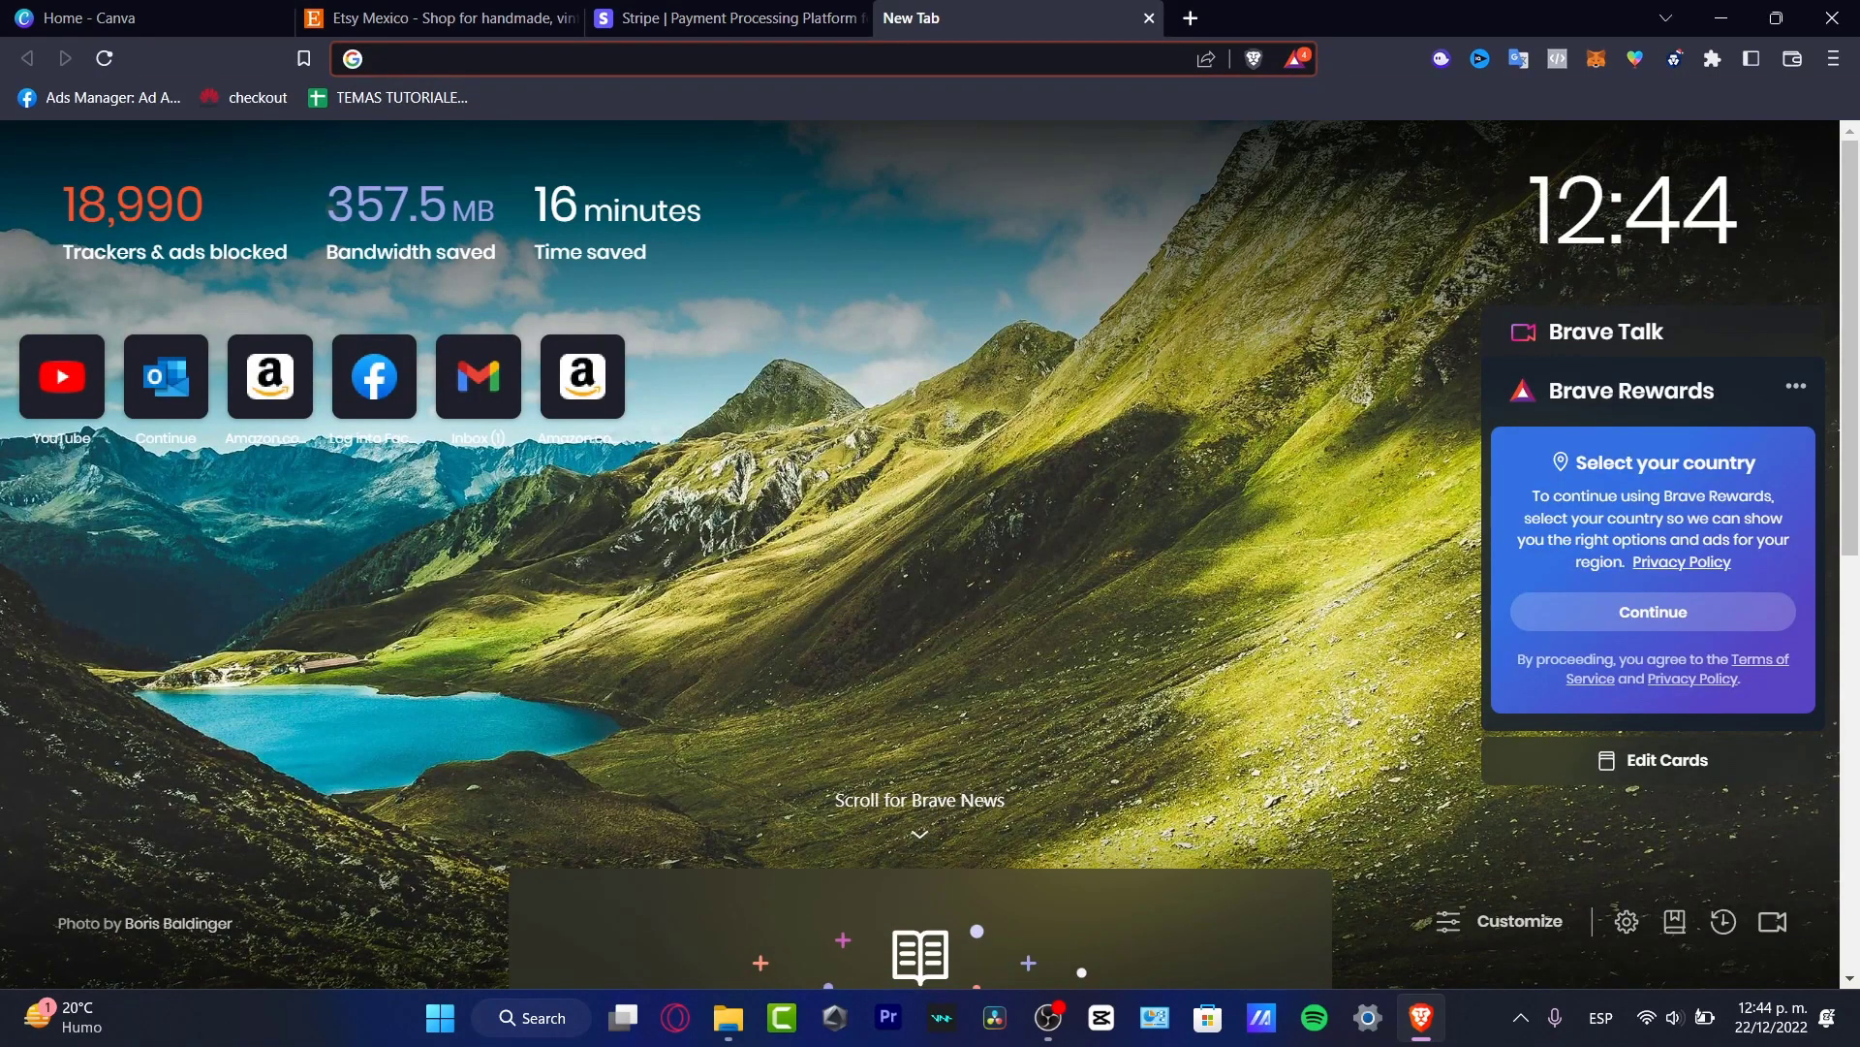
text(mbecome a seller)
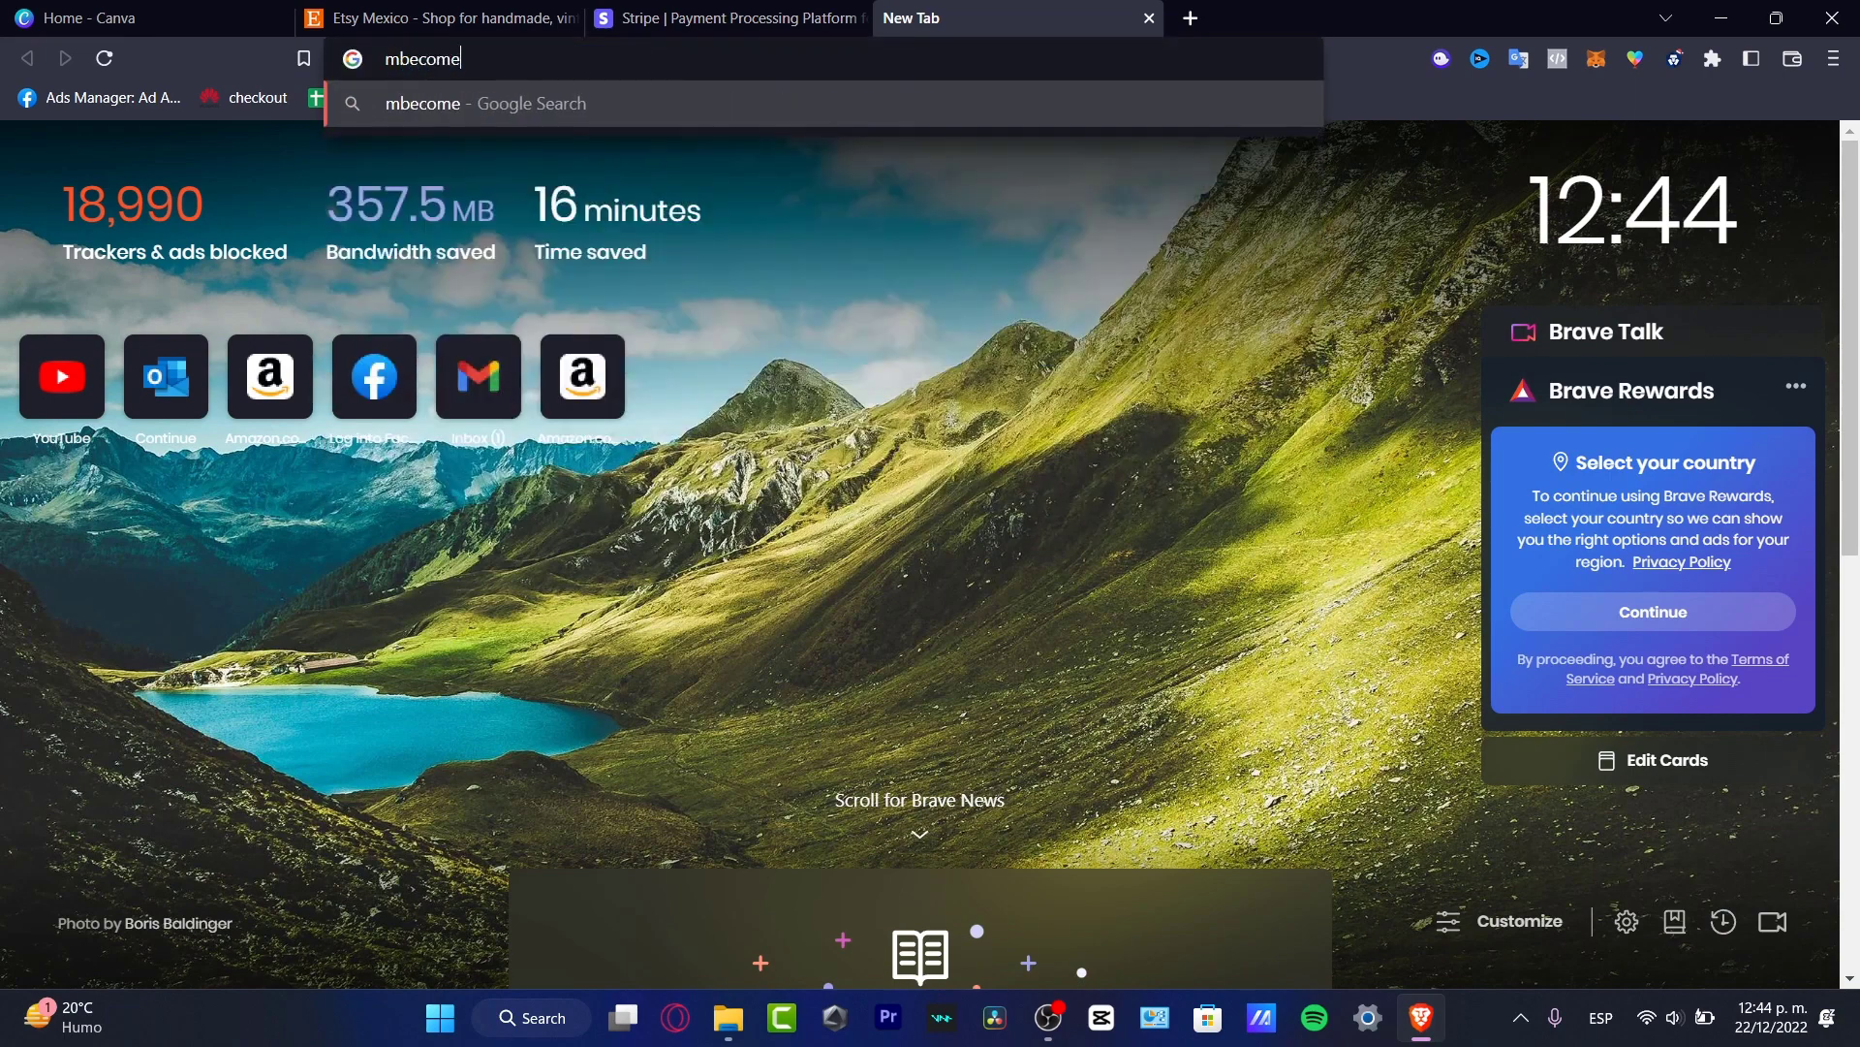
text( etsy)
key(Return)
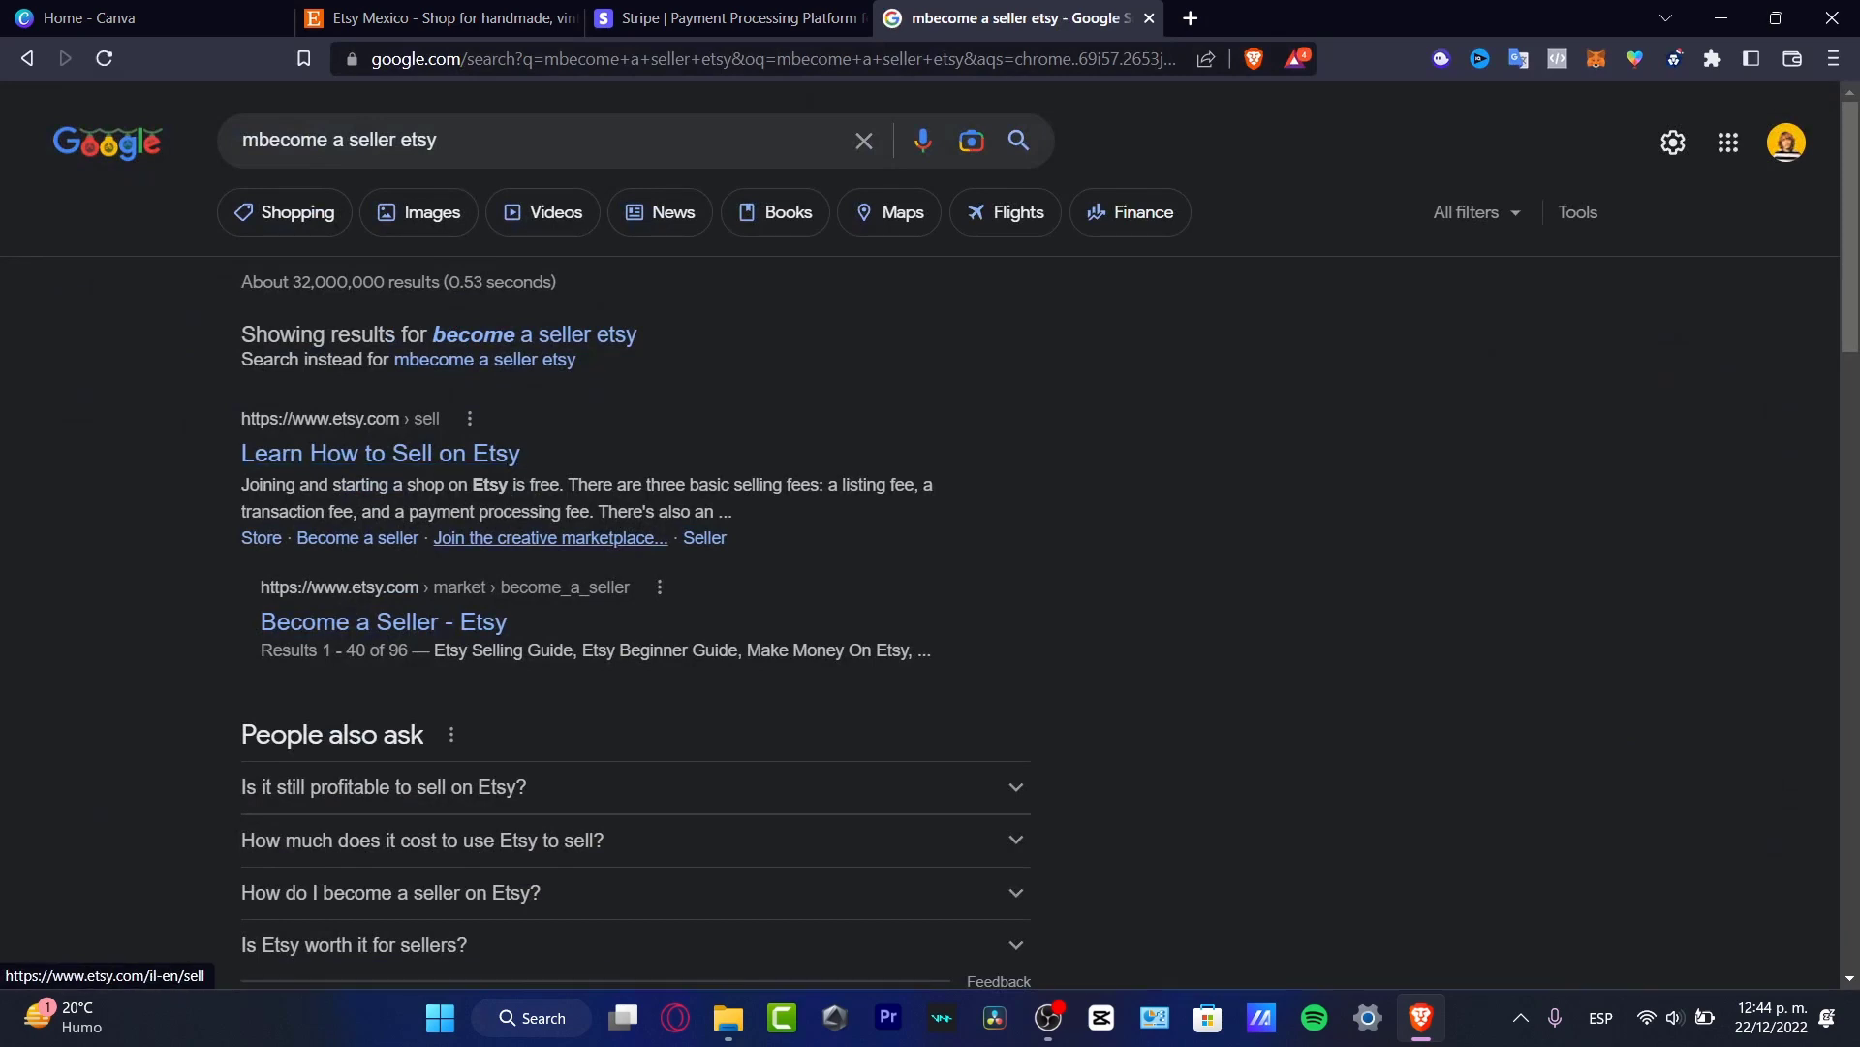
click(384, 622)
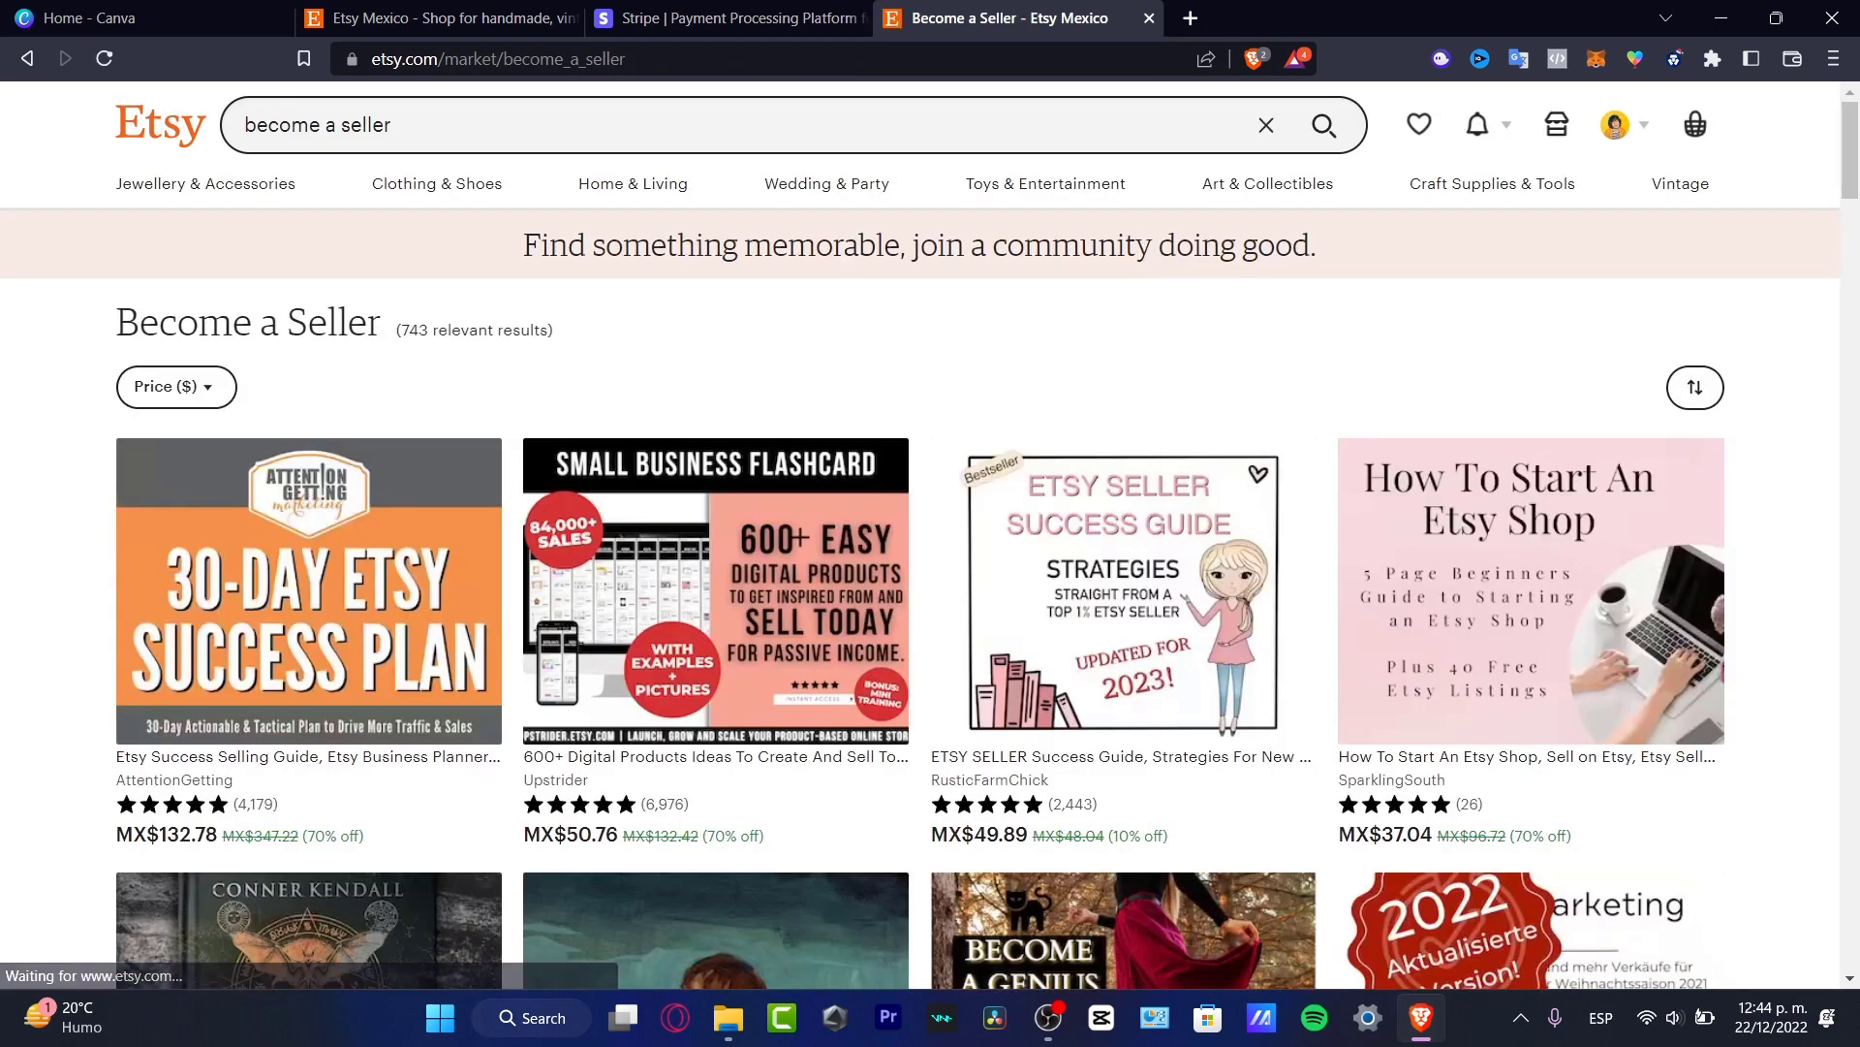
Open the Etsy Shop Manager dashboard.
mouse_move(1267, 185)
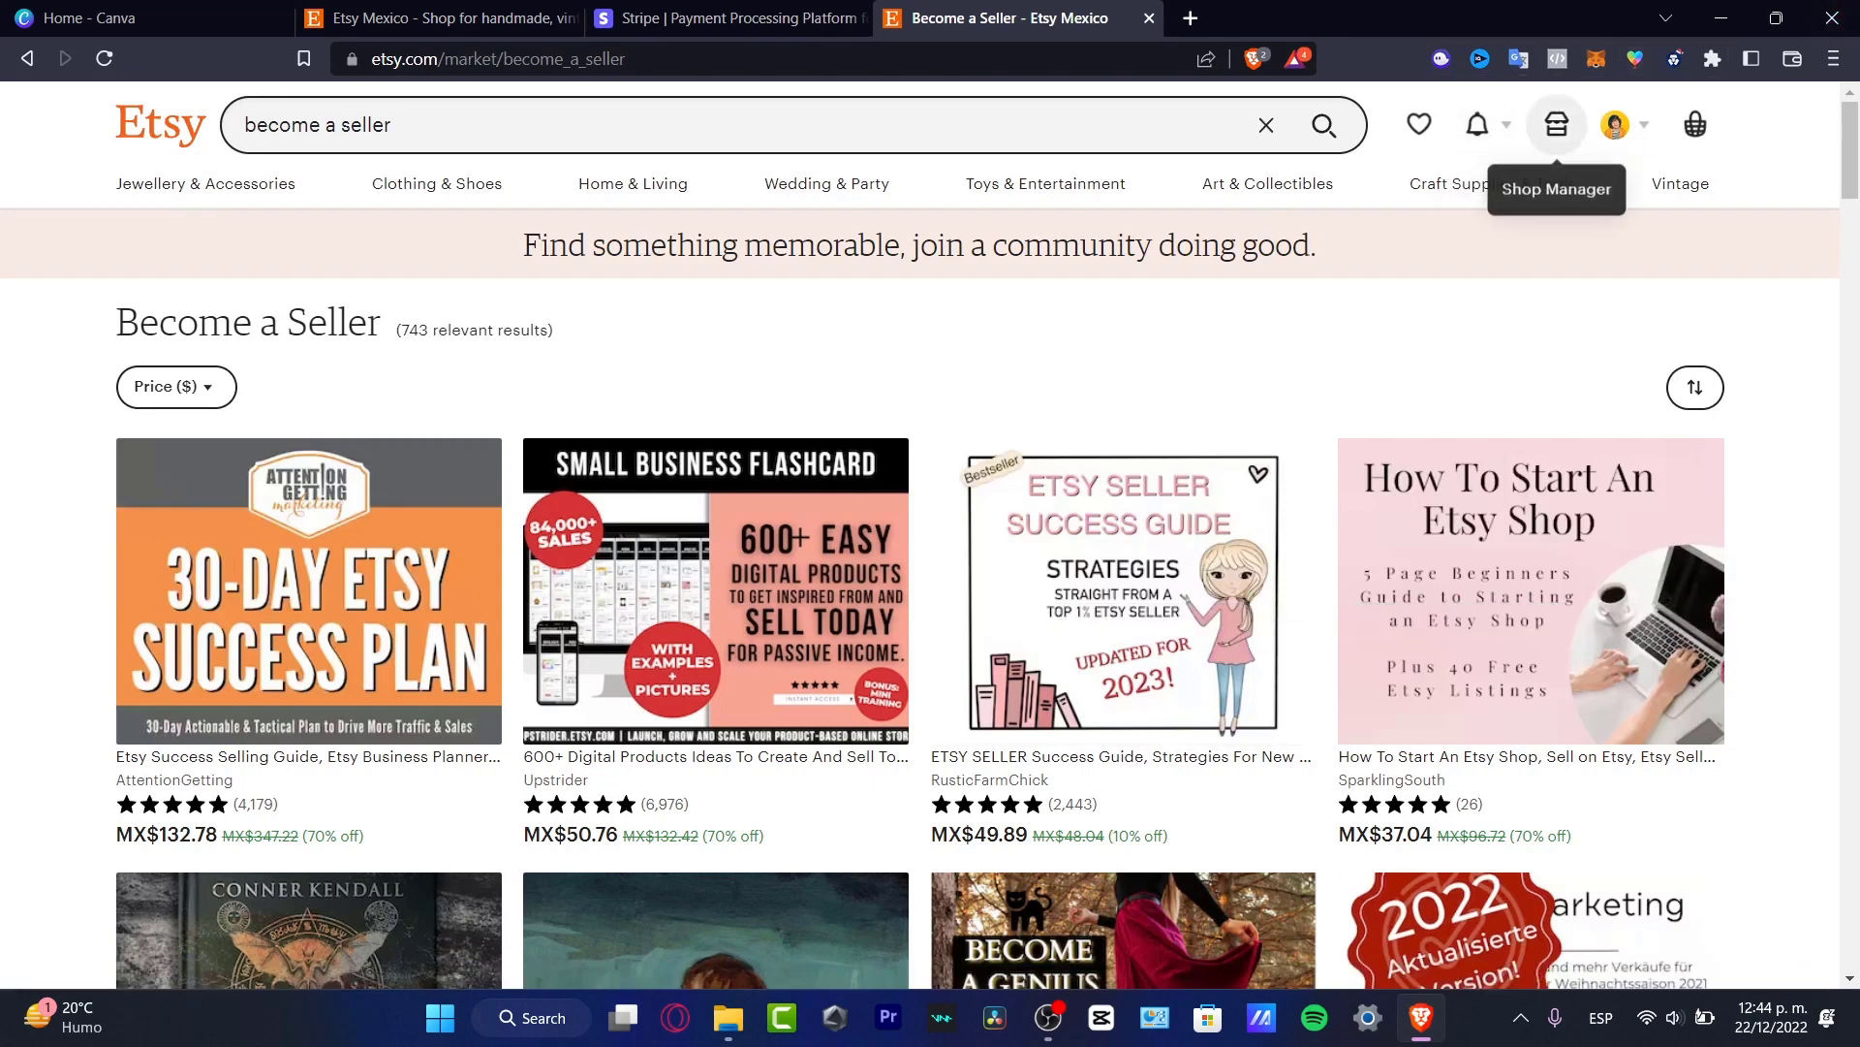
click(1556, 125)
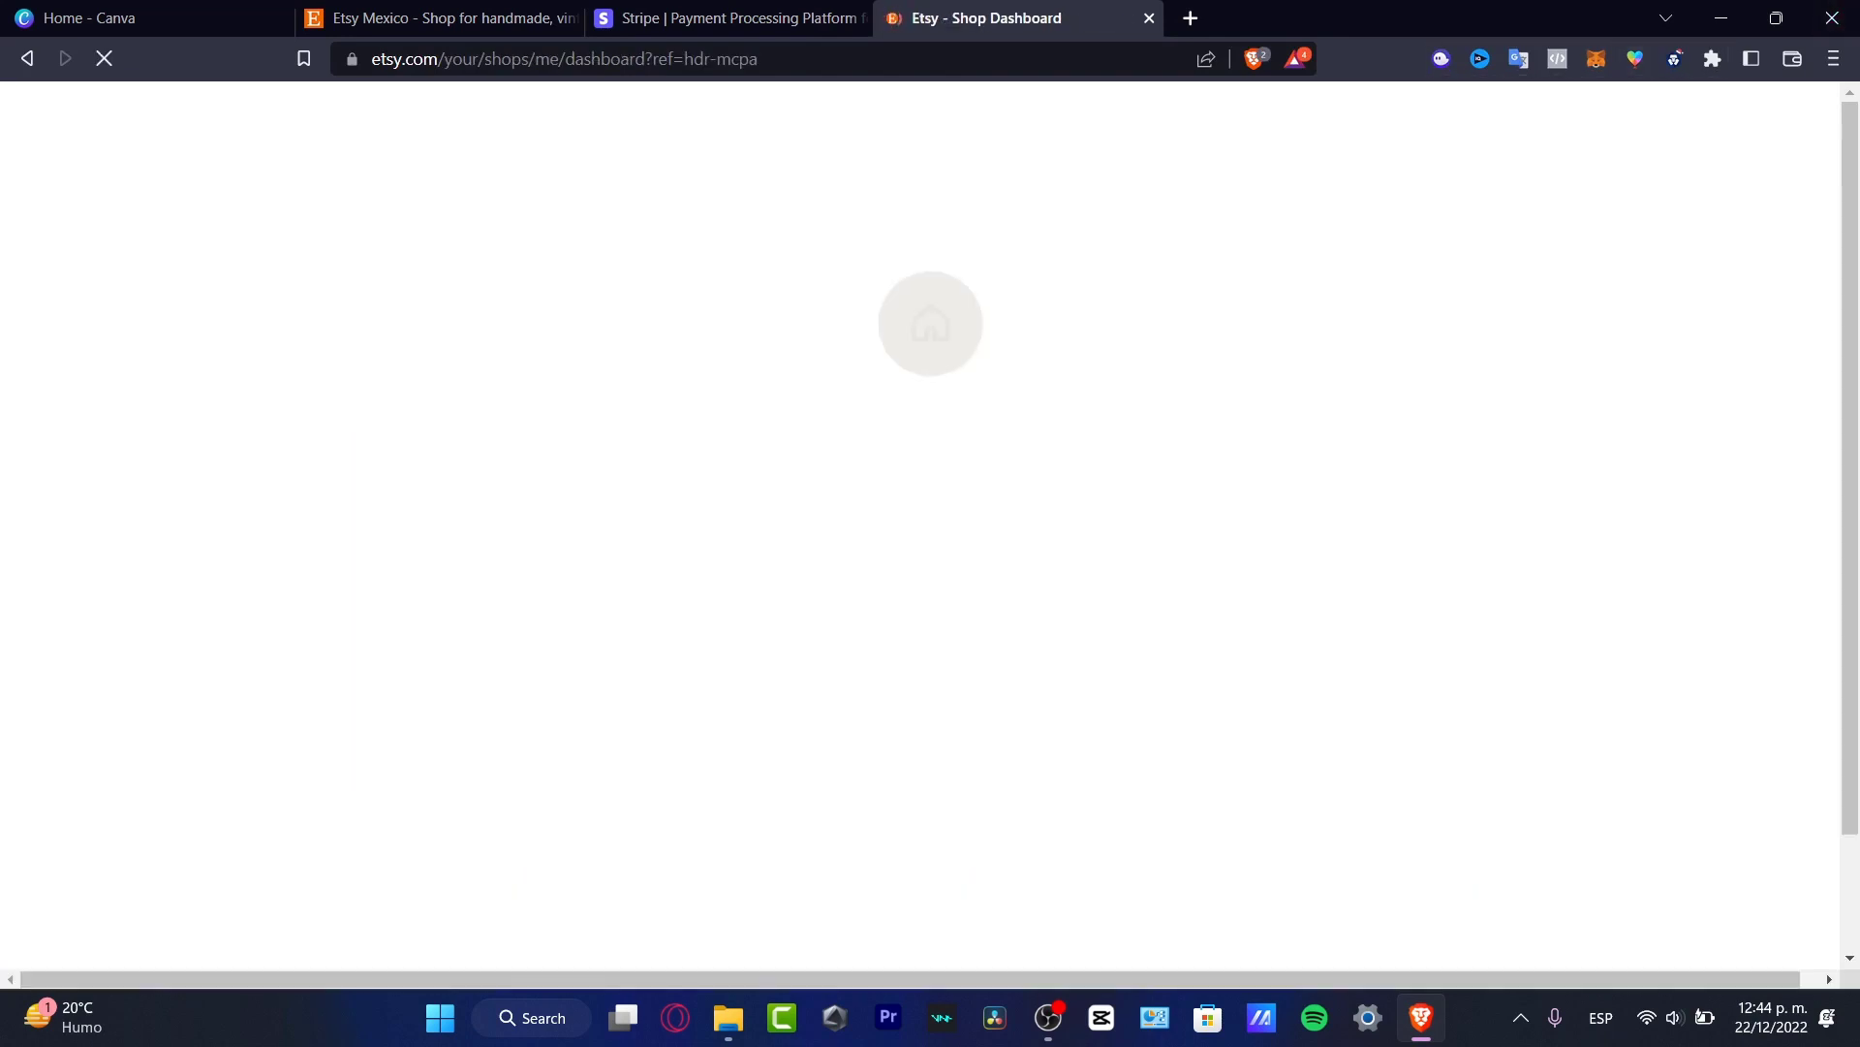
click(727, 18)
click(998, 19)
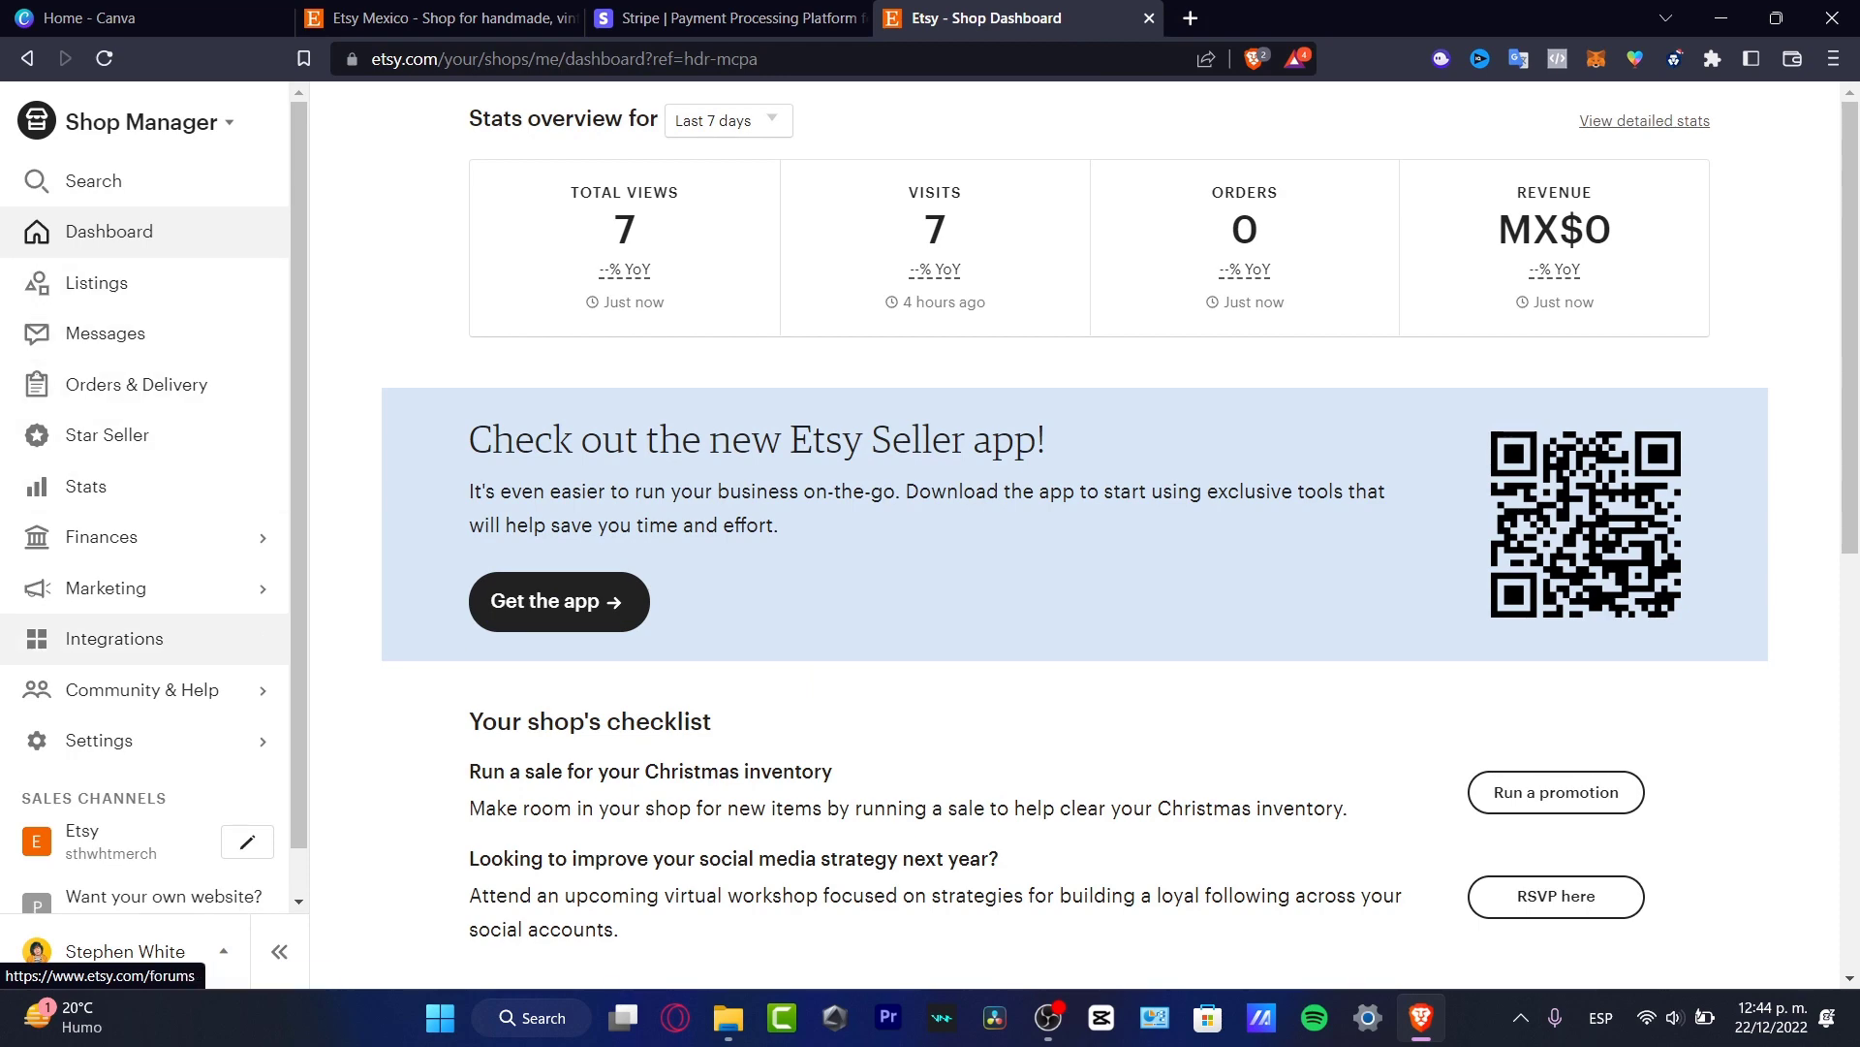
Look over the shop dashboard's checklist and recommendations and the options under the shop's Settings.
scroll(145, 668, down, 3)
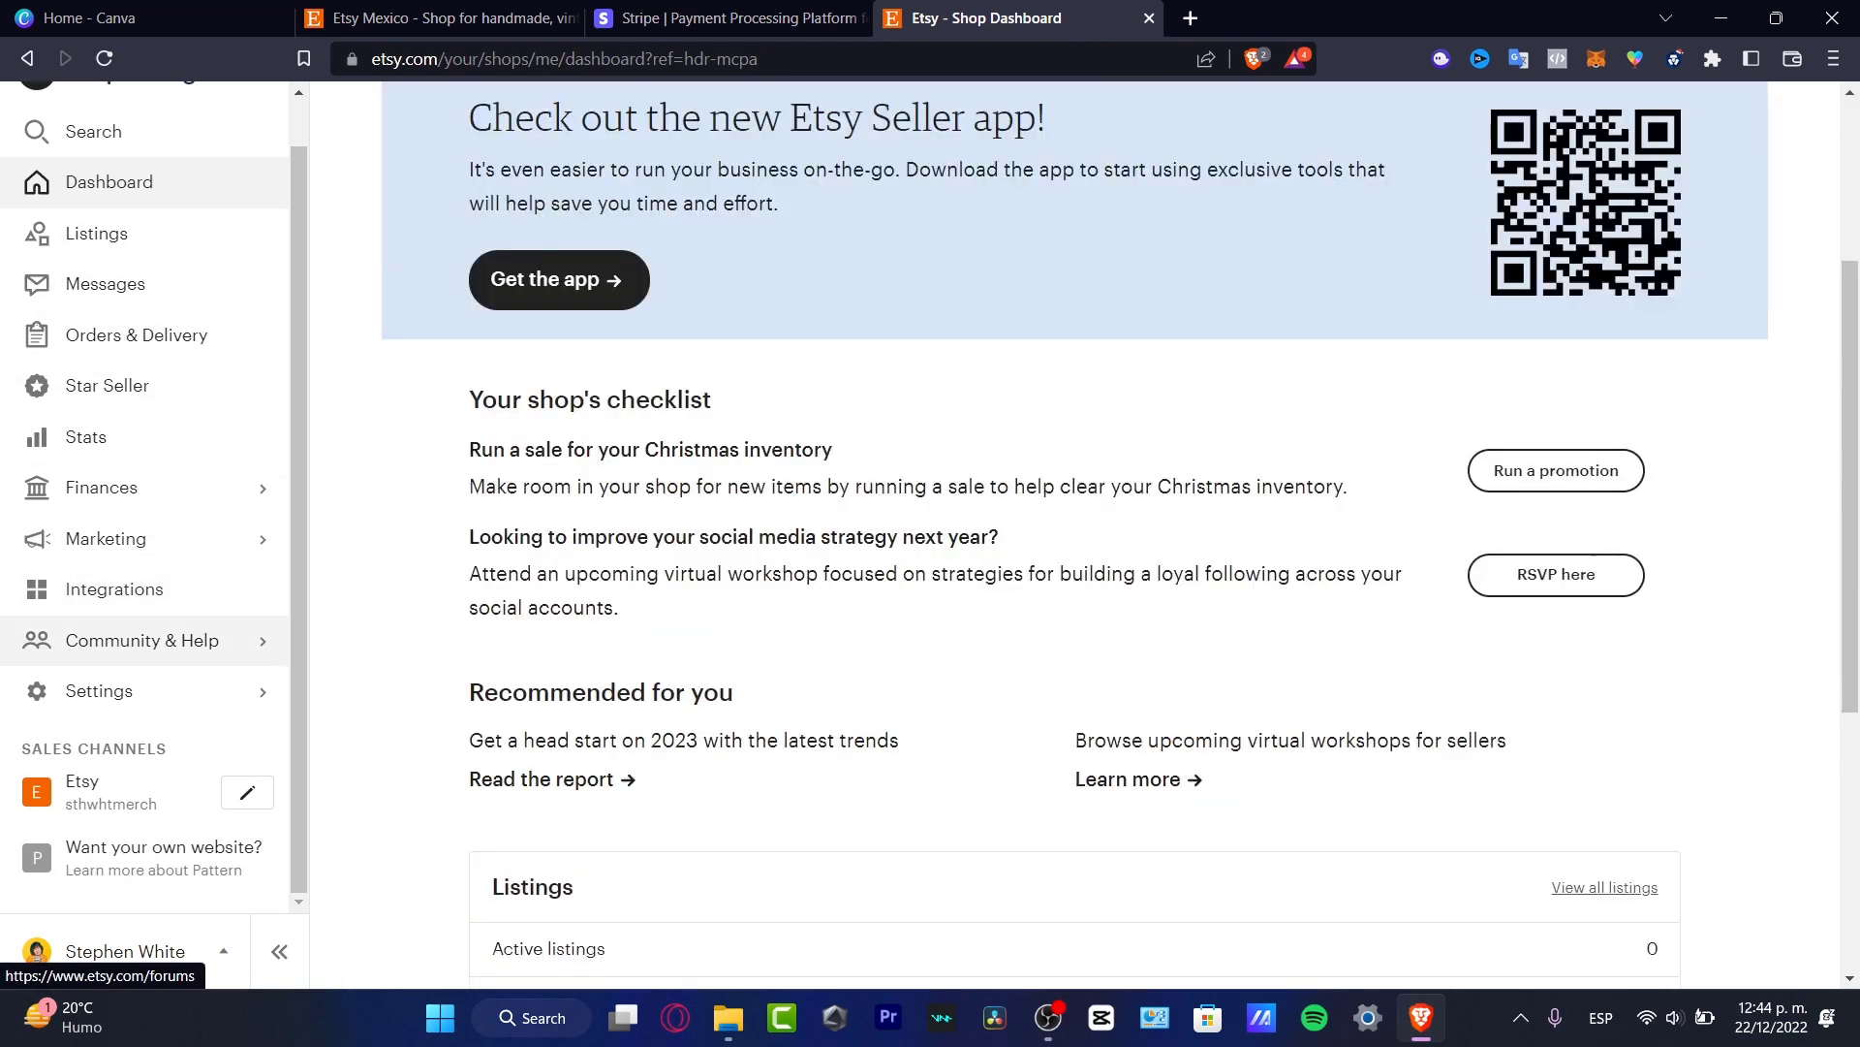
click(109, 691)
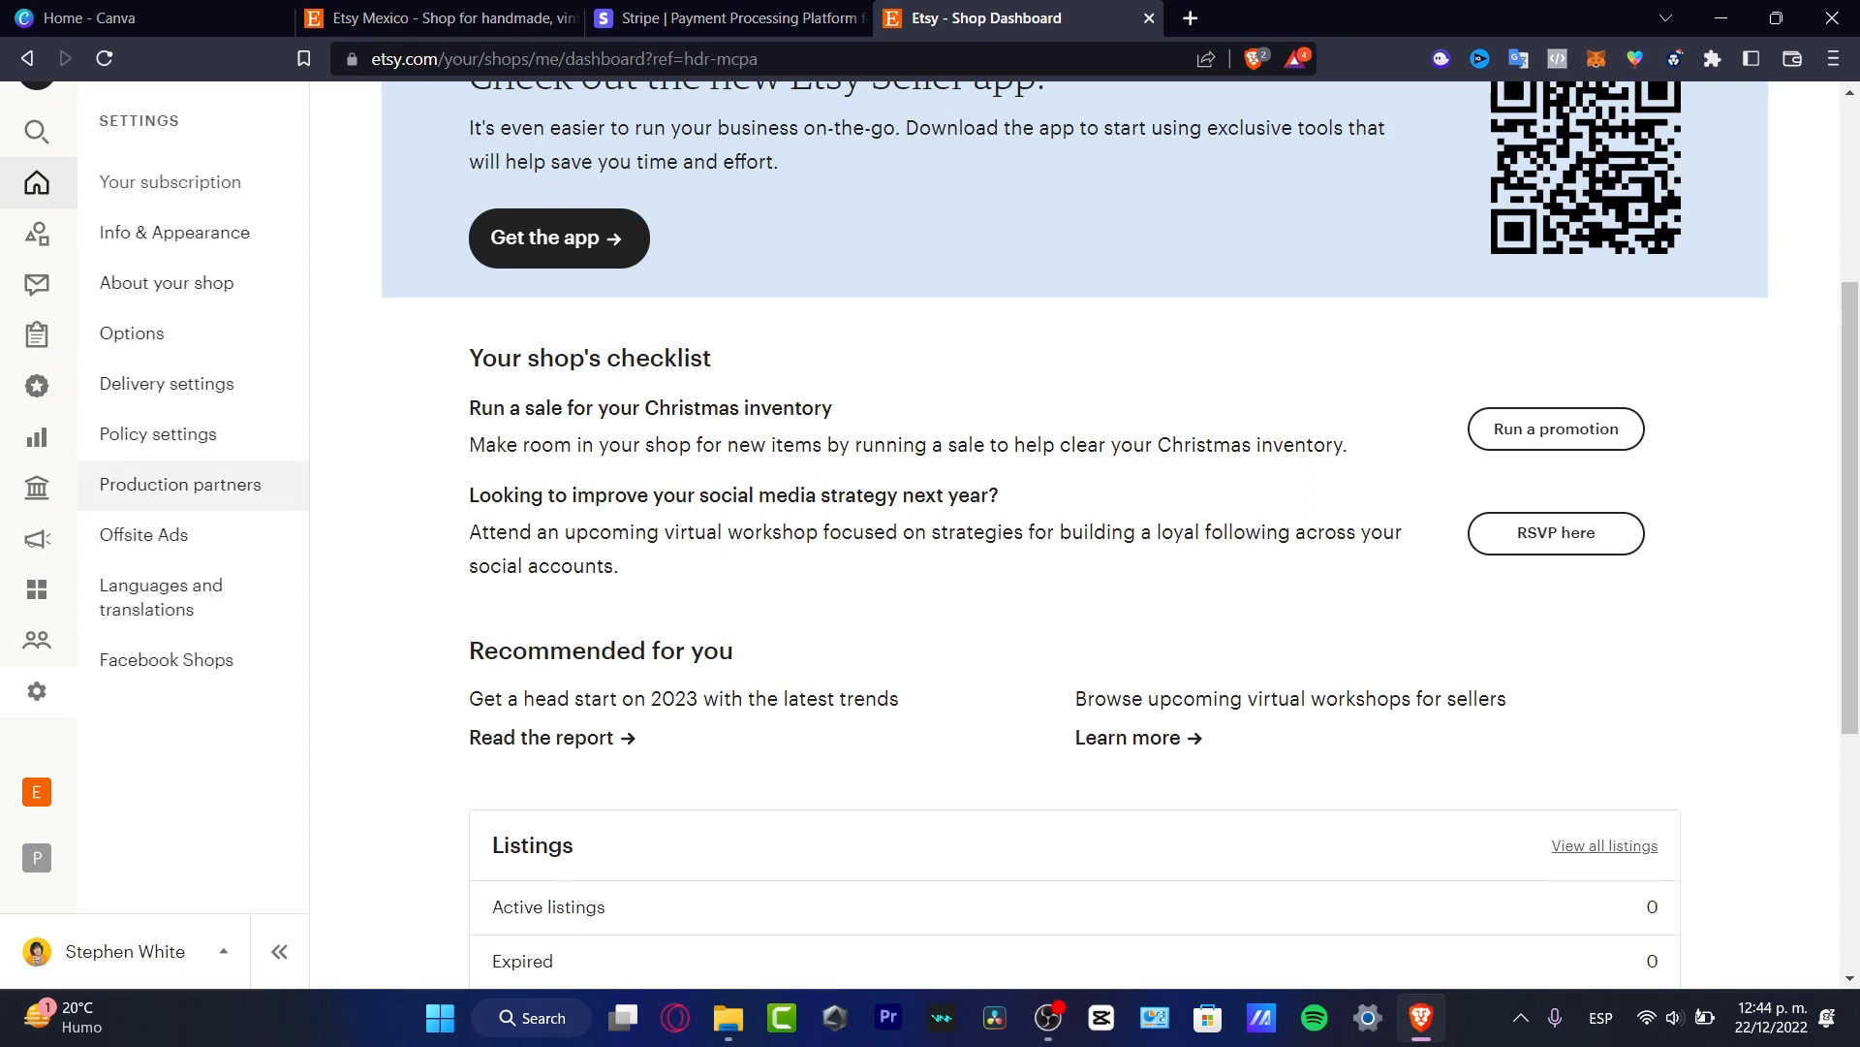
mouse_move(145, 683)
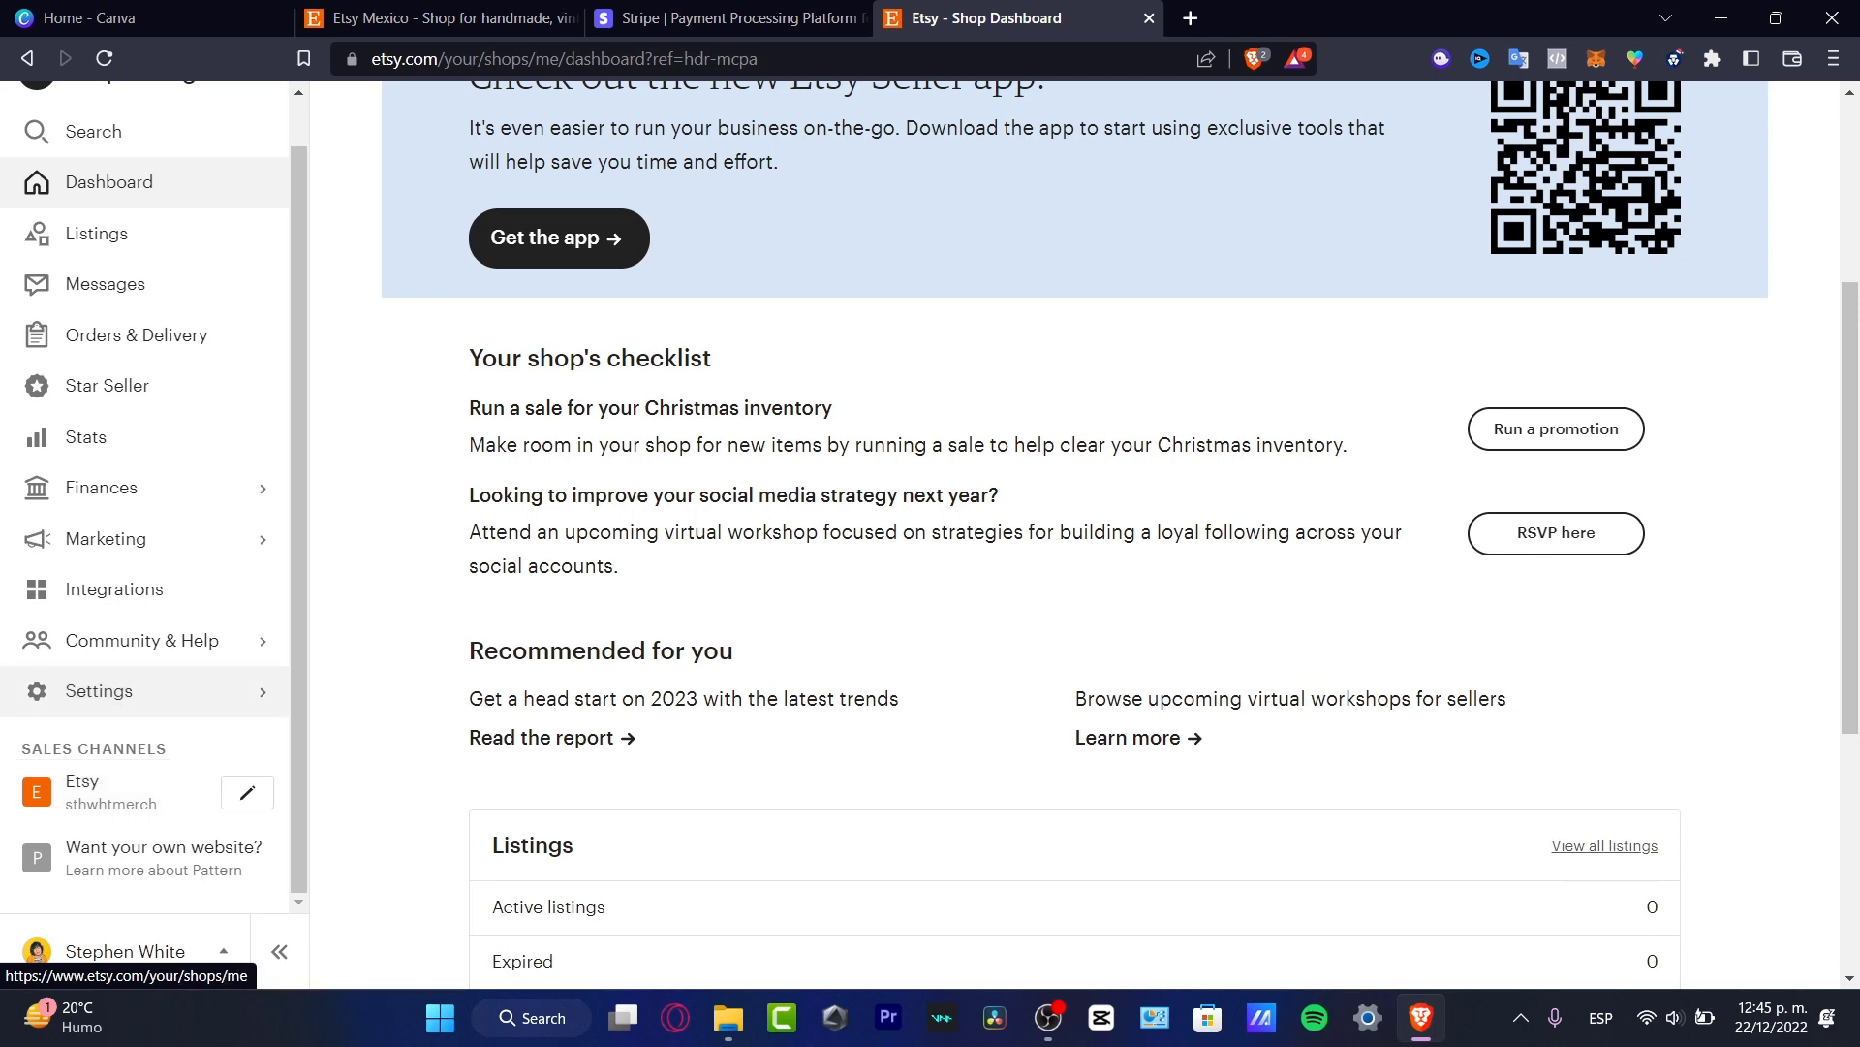
scroll(146, 640, up, 1)
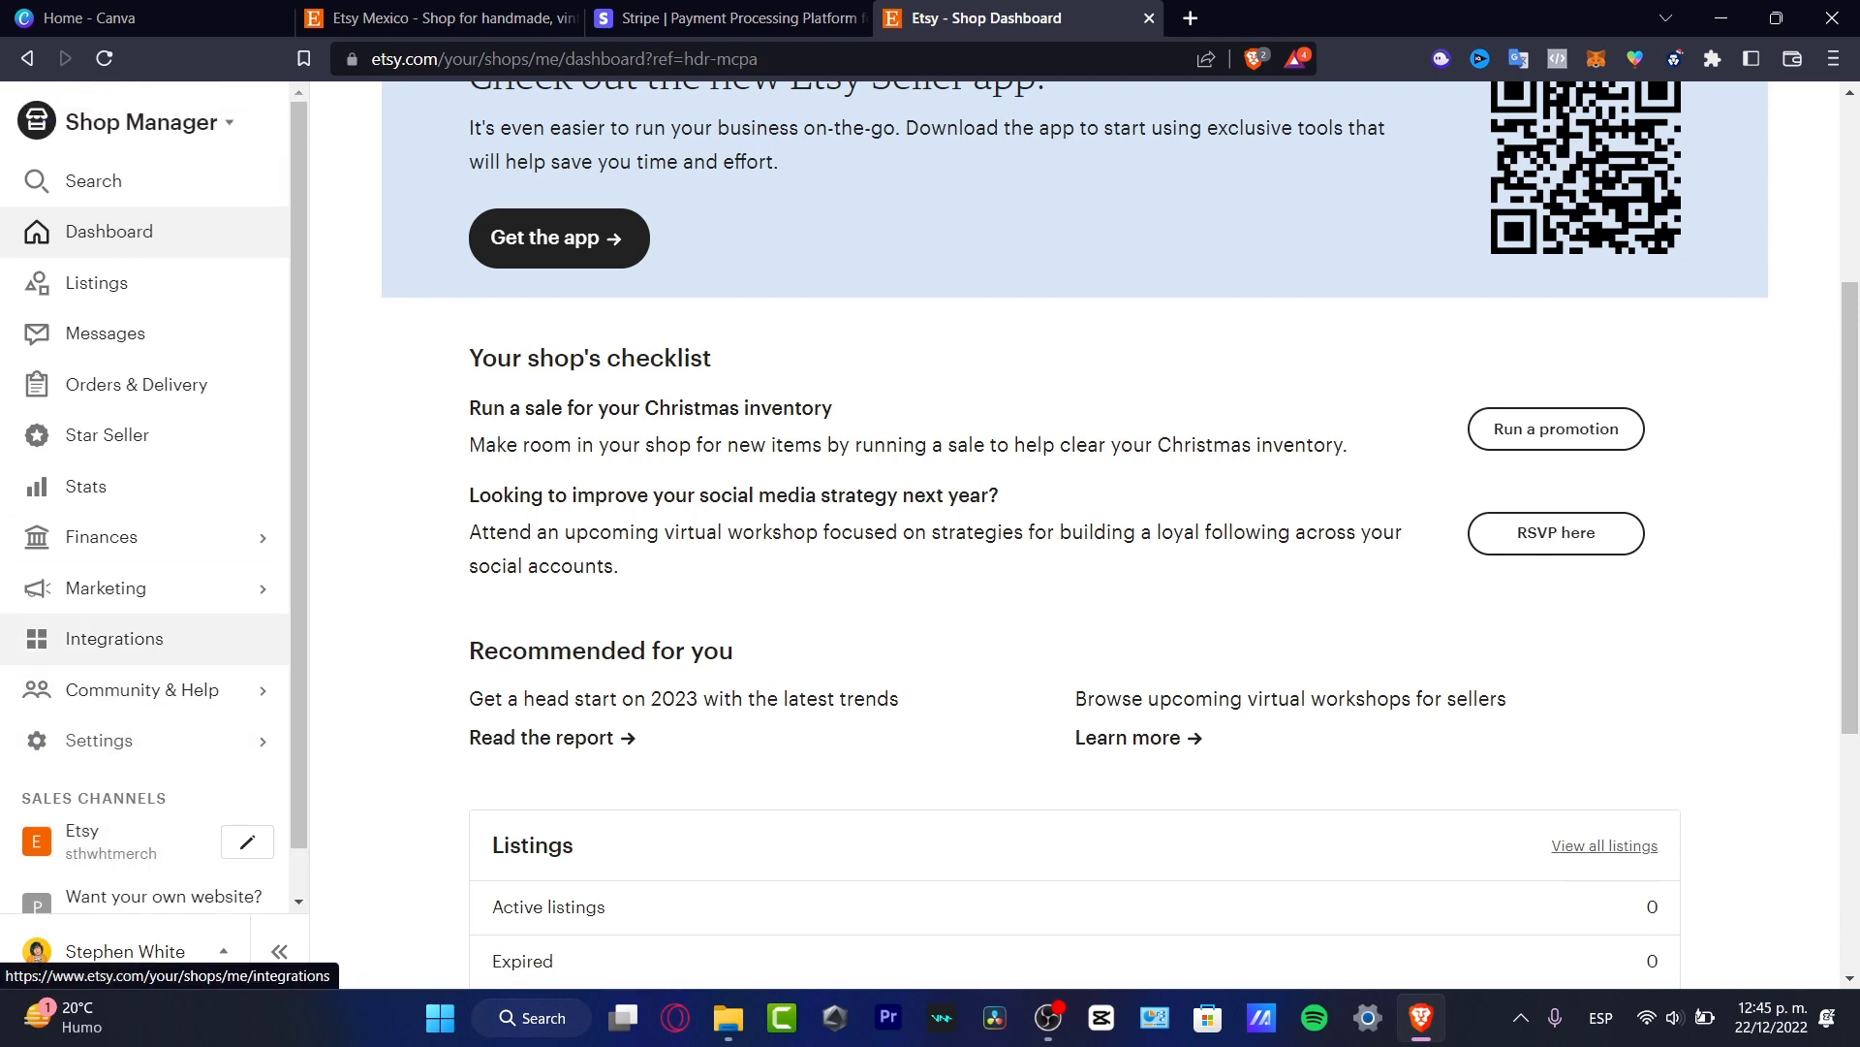
scroll(1066, 533, up, 3)
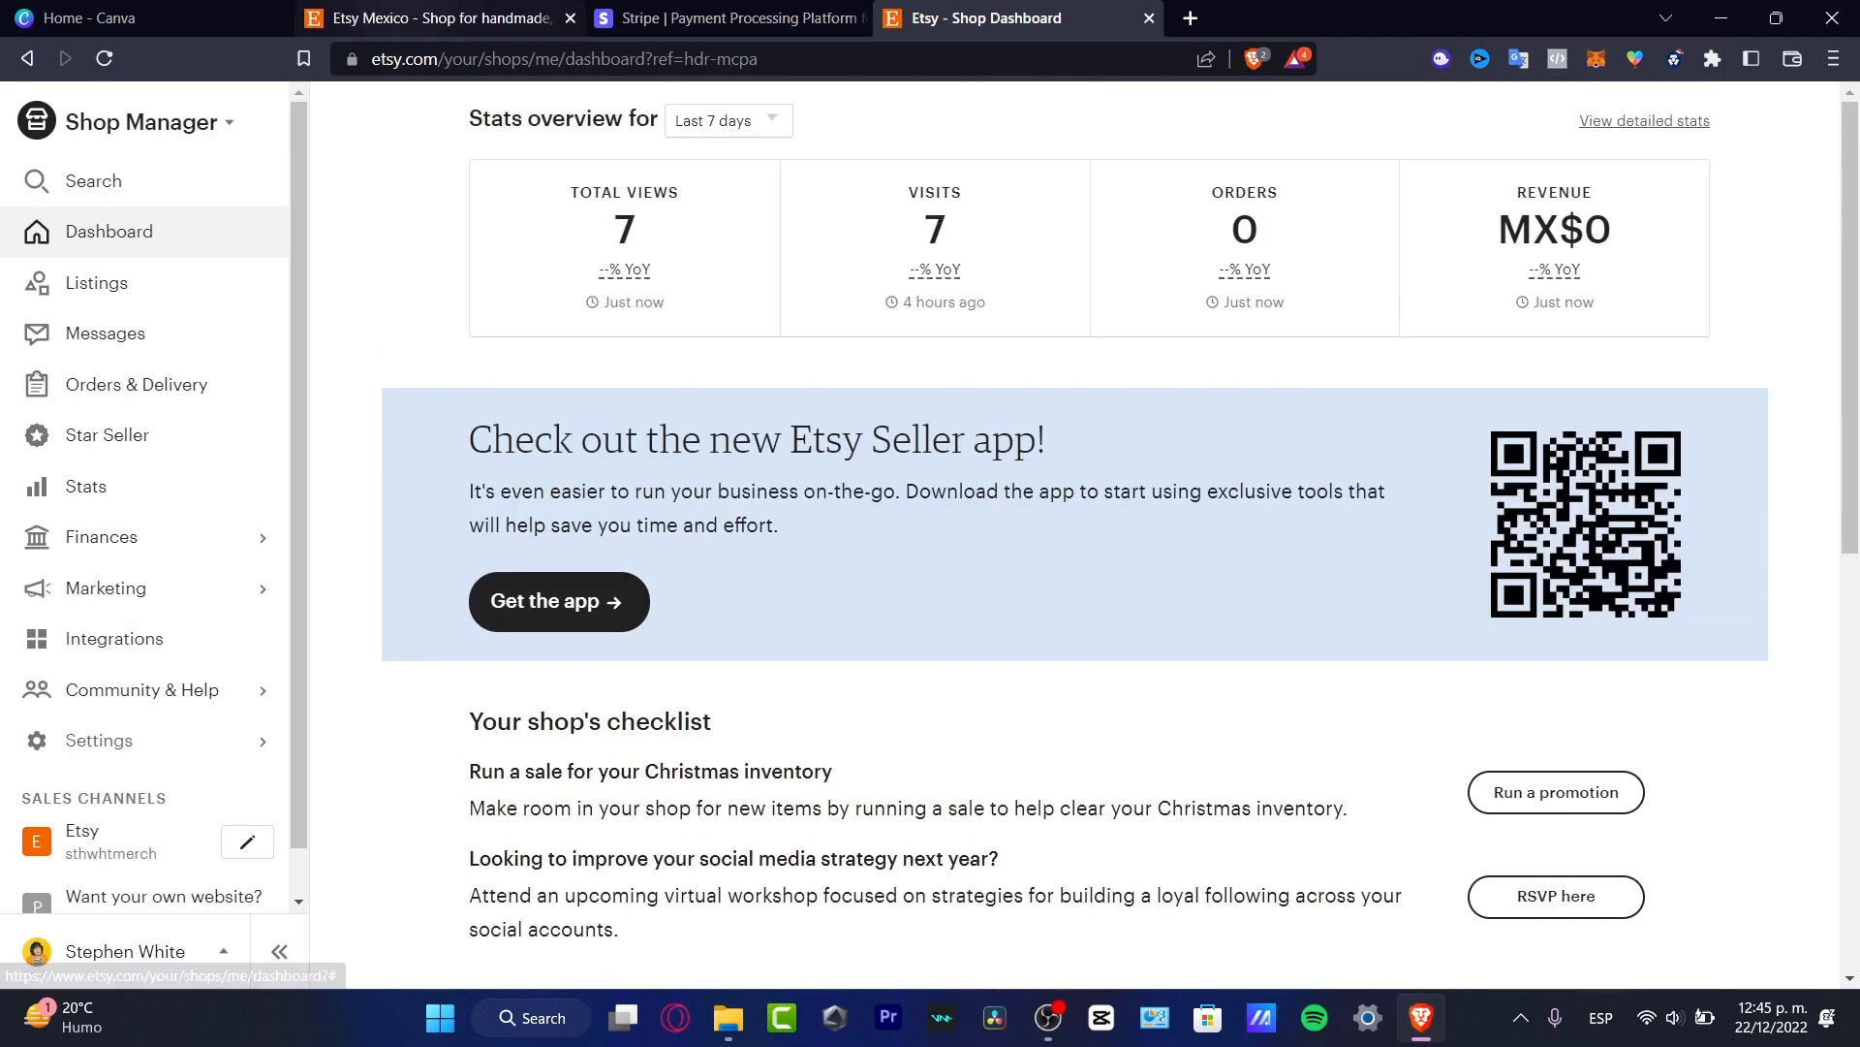
From the Etsy home page, browse the digital planner category and open CreativeDreamersCo's Undated Goodnotes Planner listing.
click(407, 17)
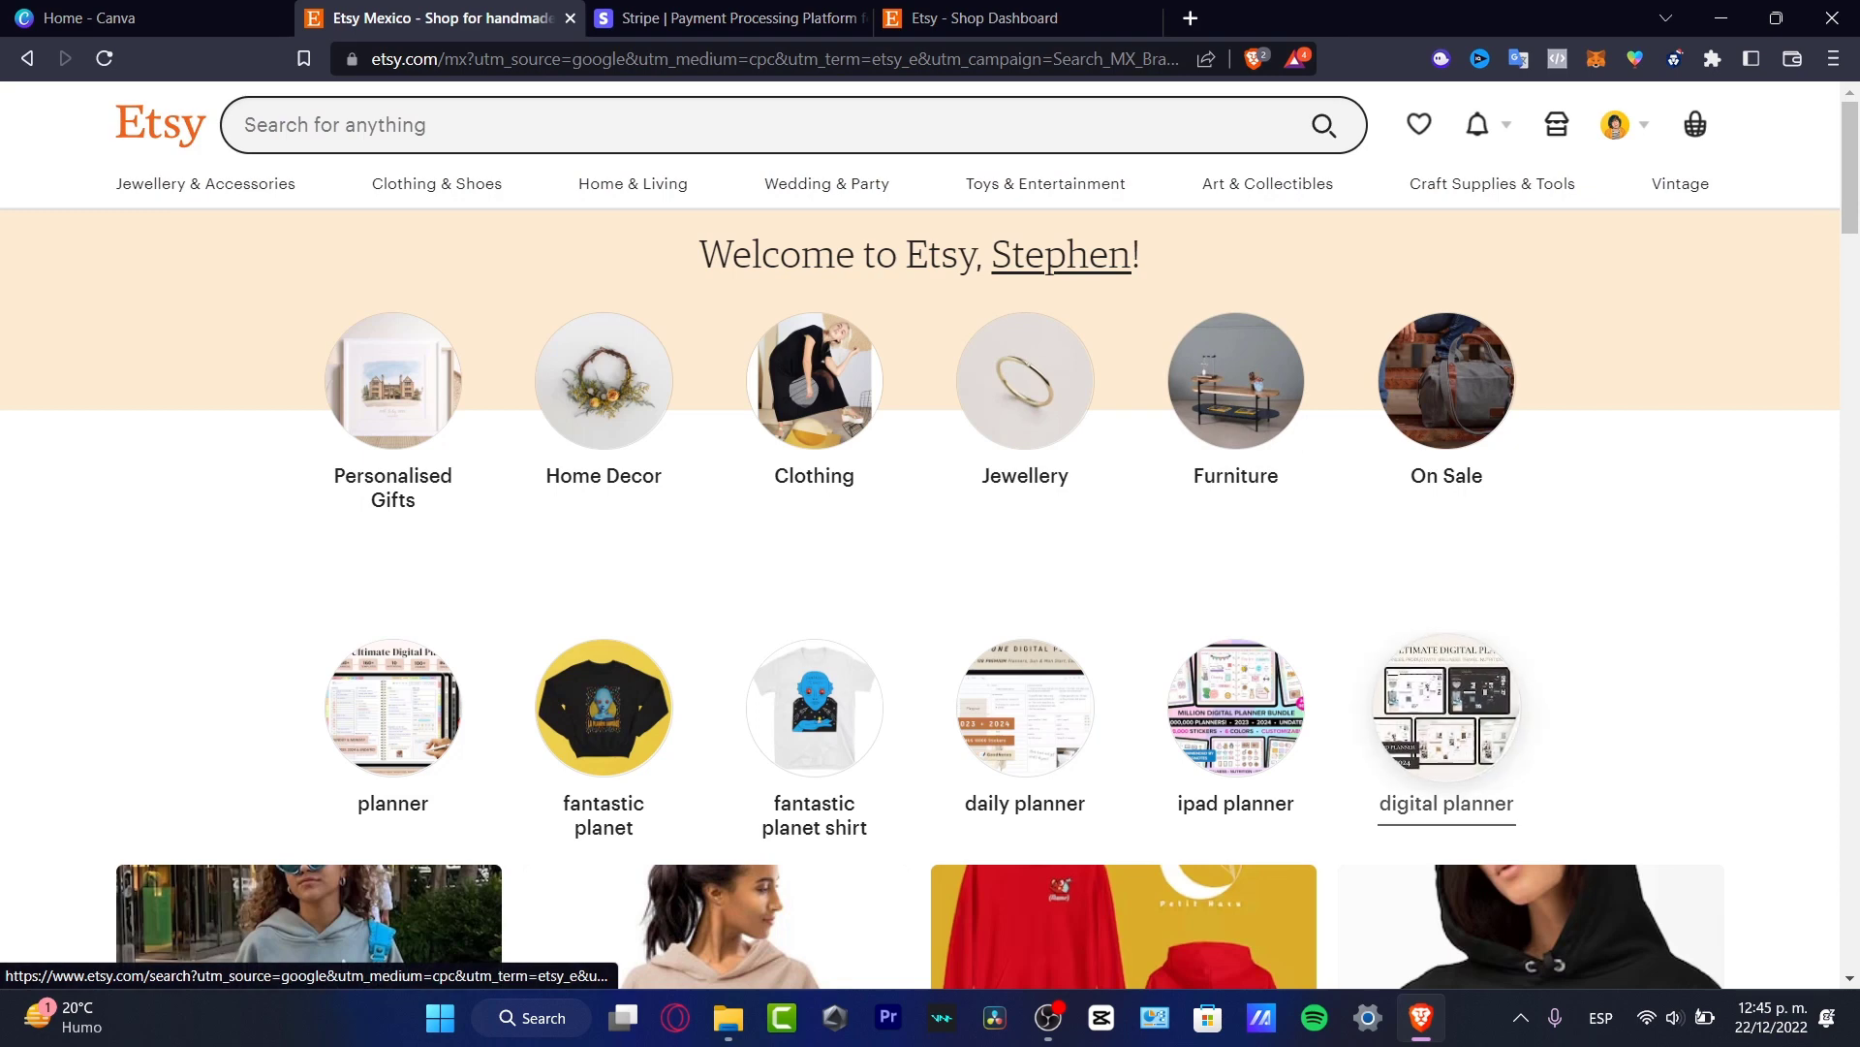
click(1447, 712)
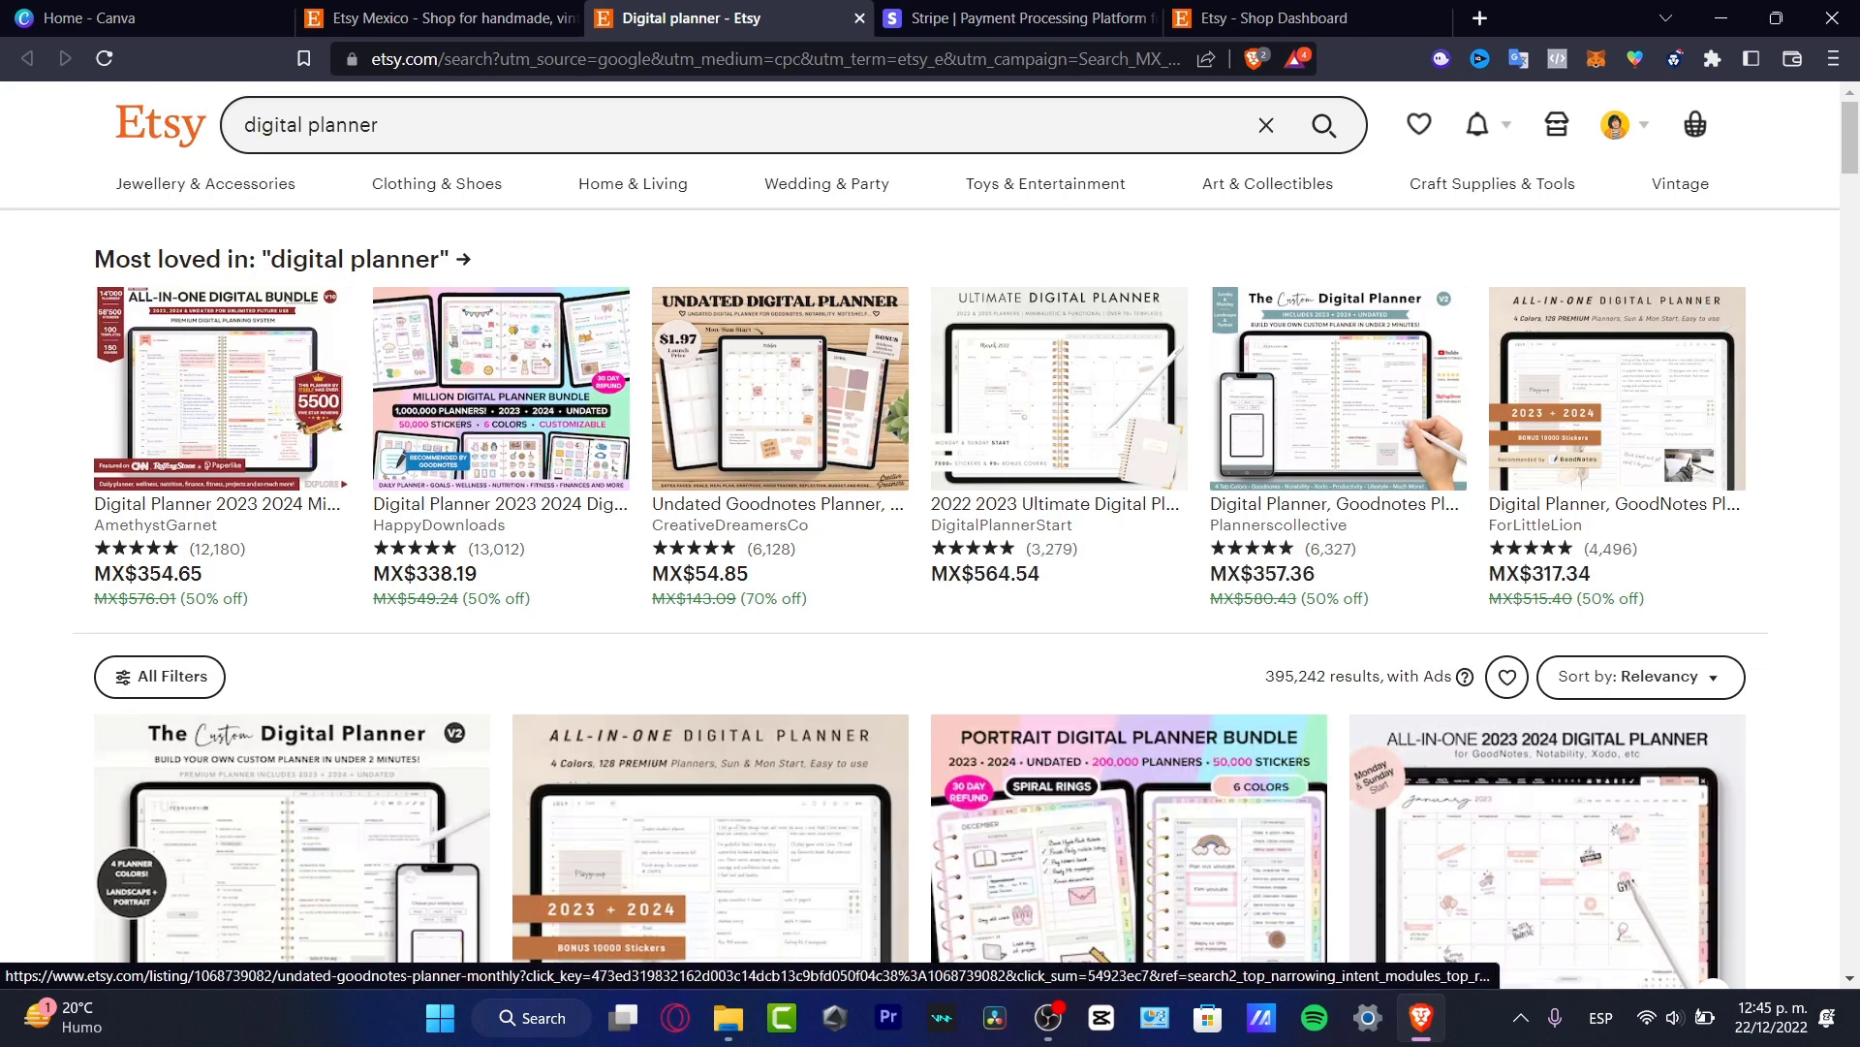
click(780, 388)
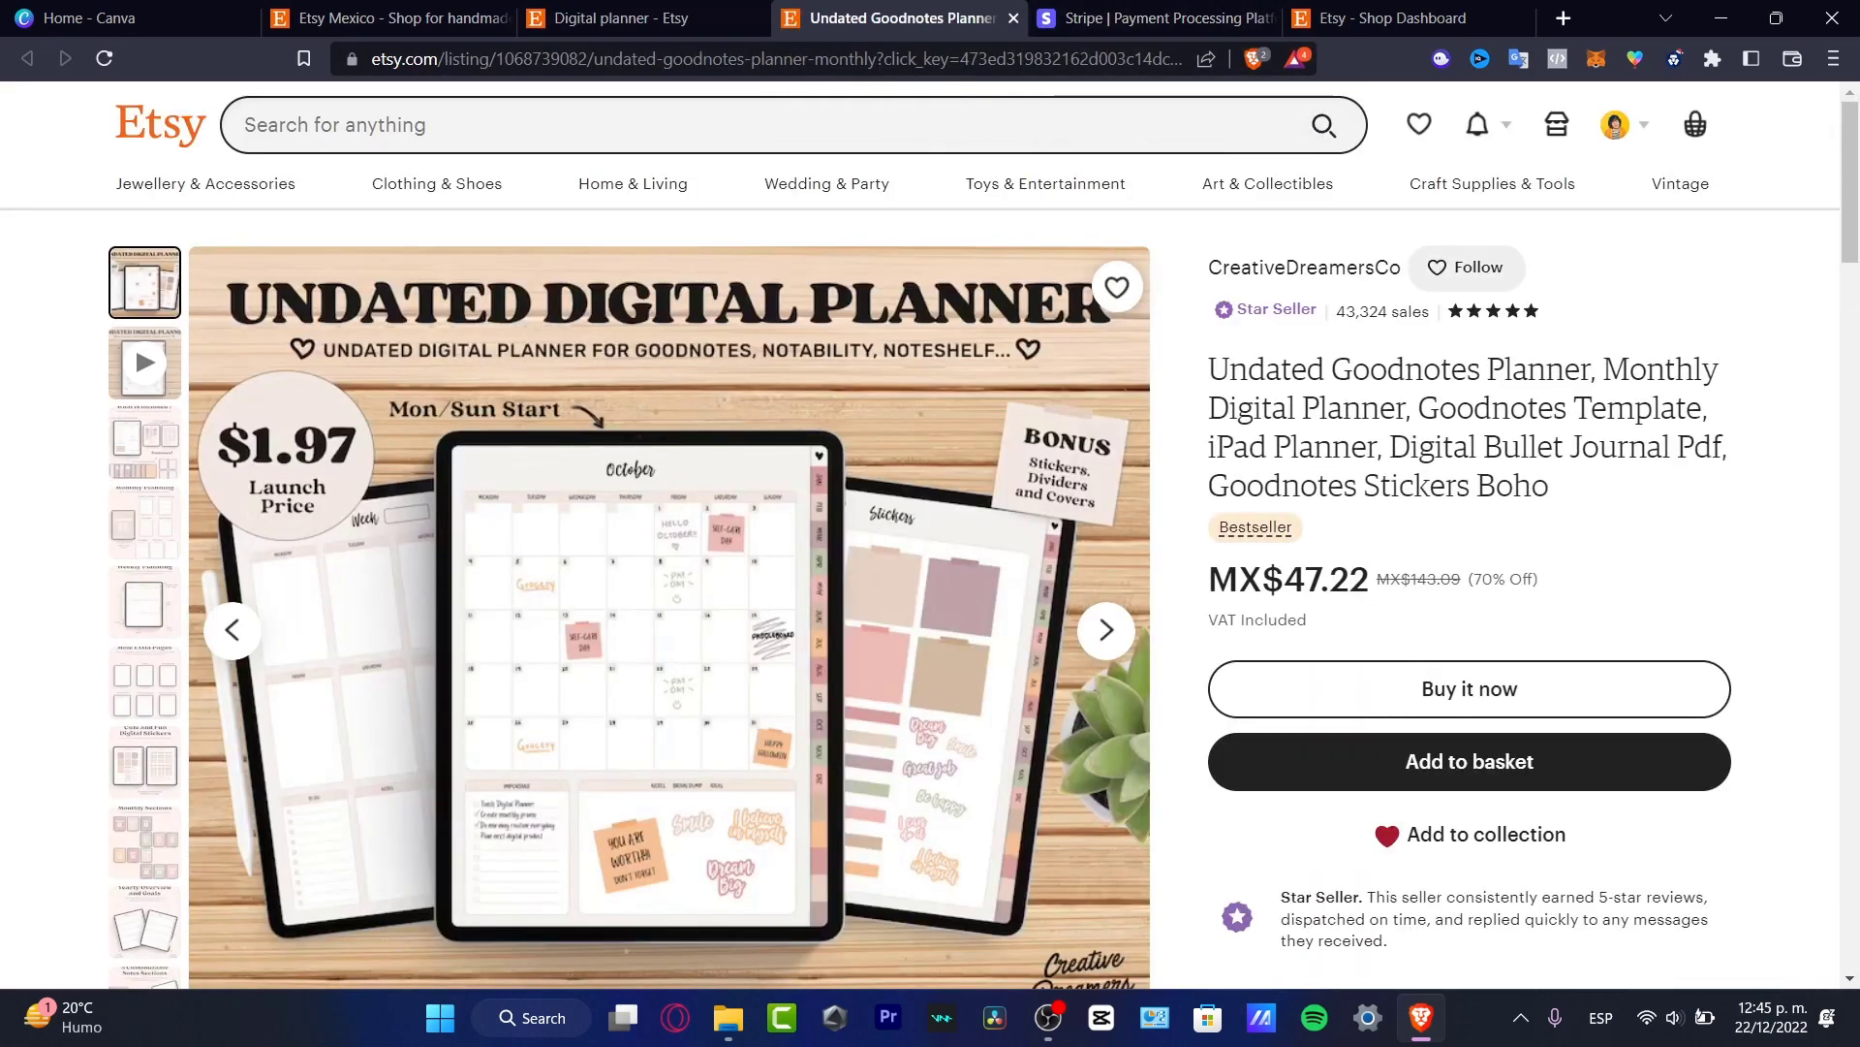
mouse_move(1256, 526)
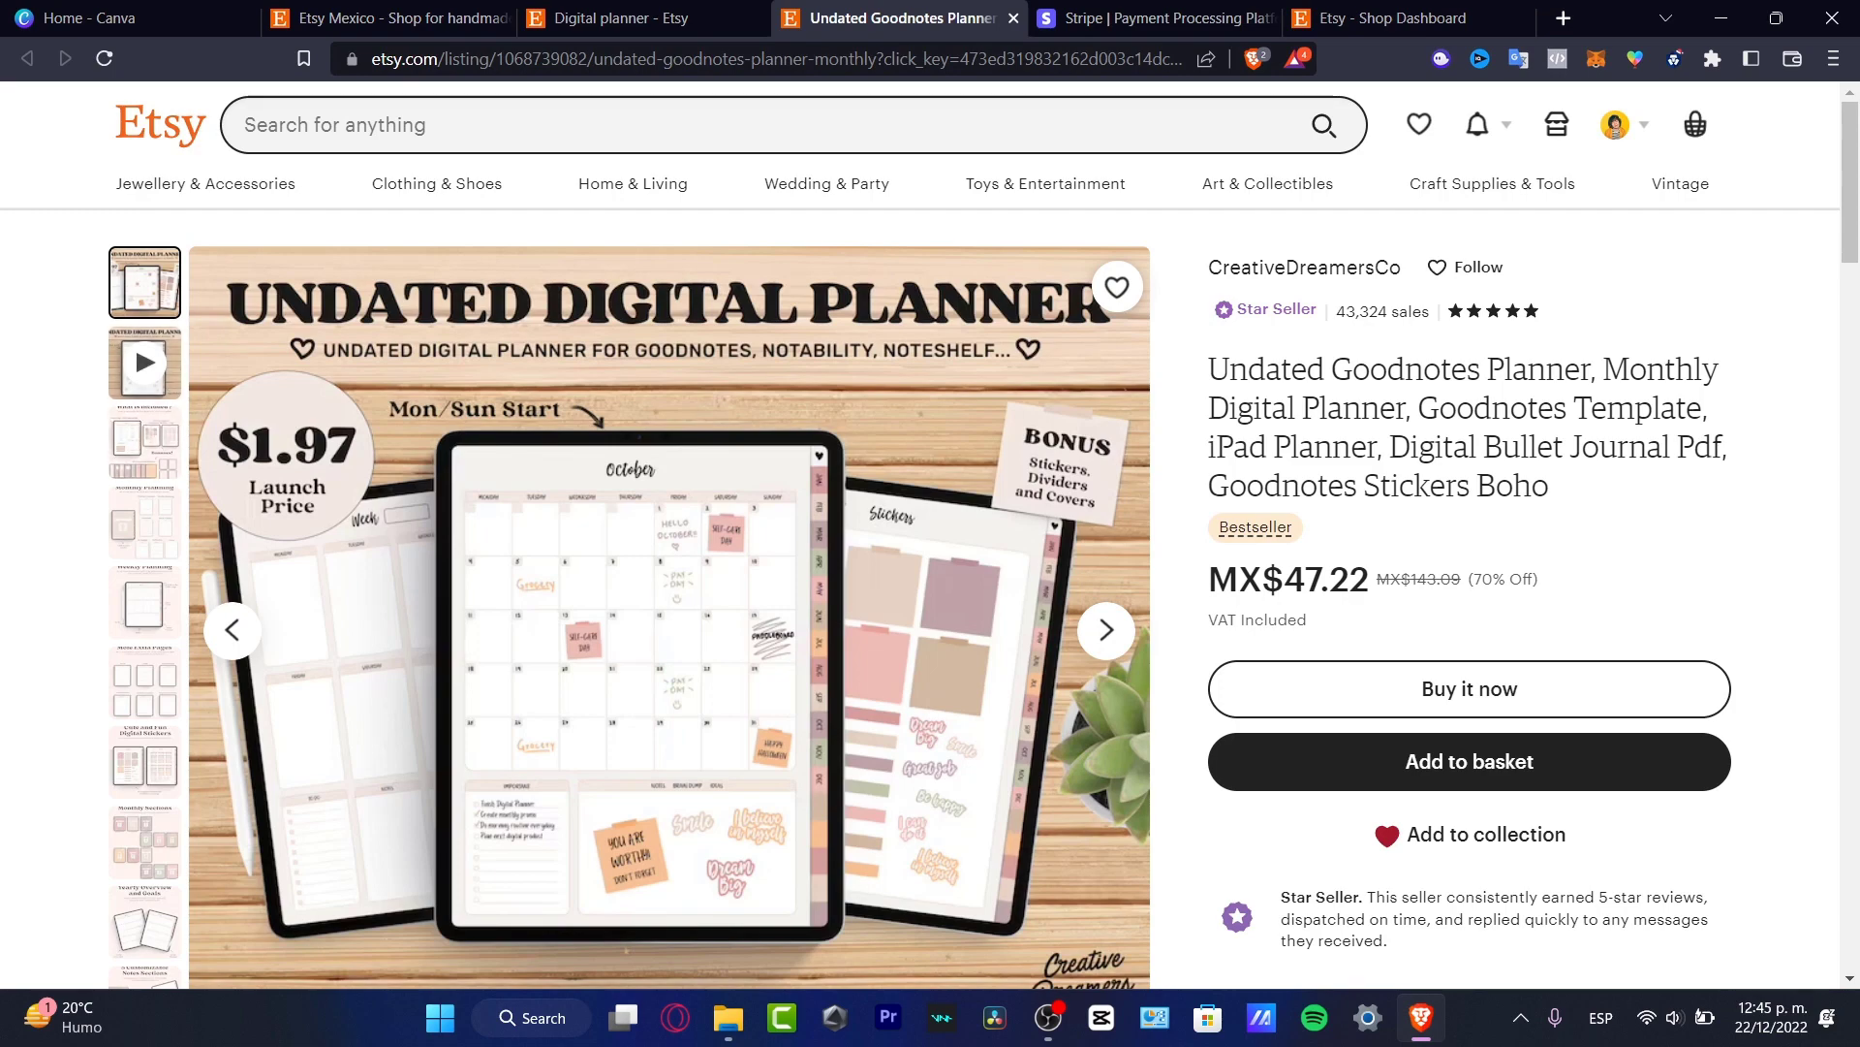
Examine the planner listing's "What is included?" and "Monthly Planning" images along with its download details.
click(145, 363)
click(1106, 630)
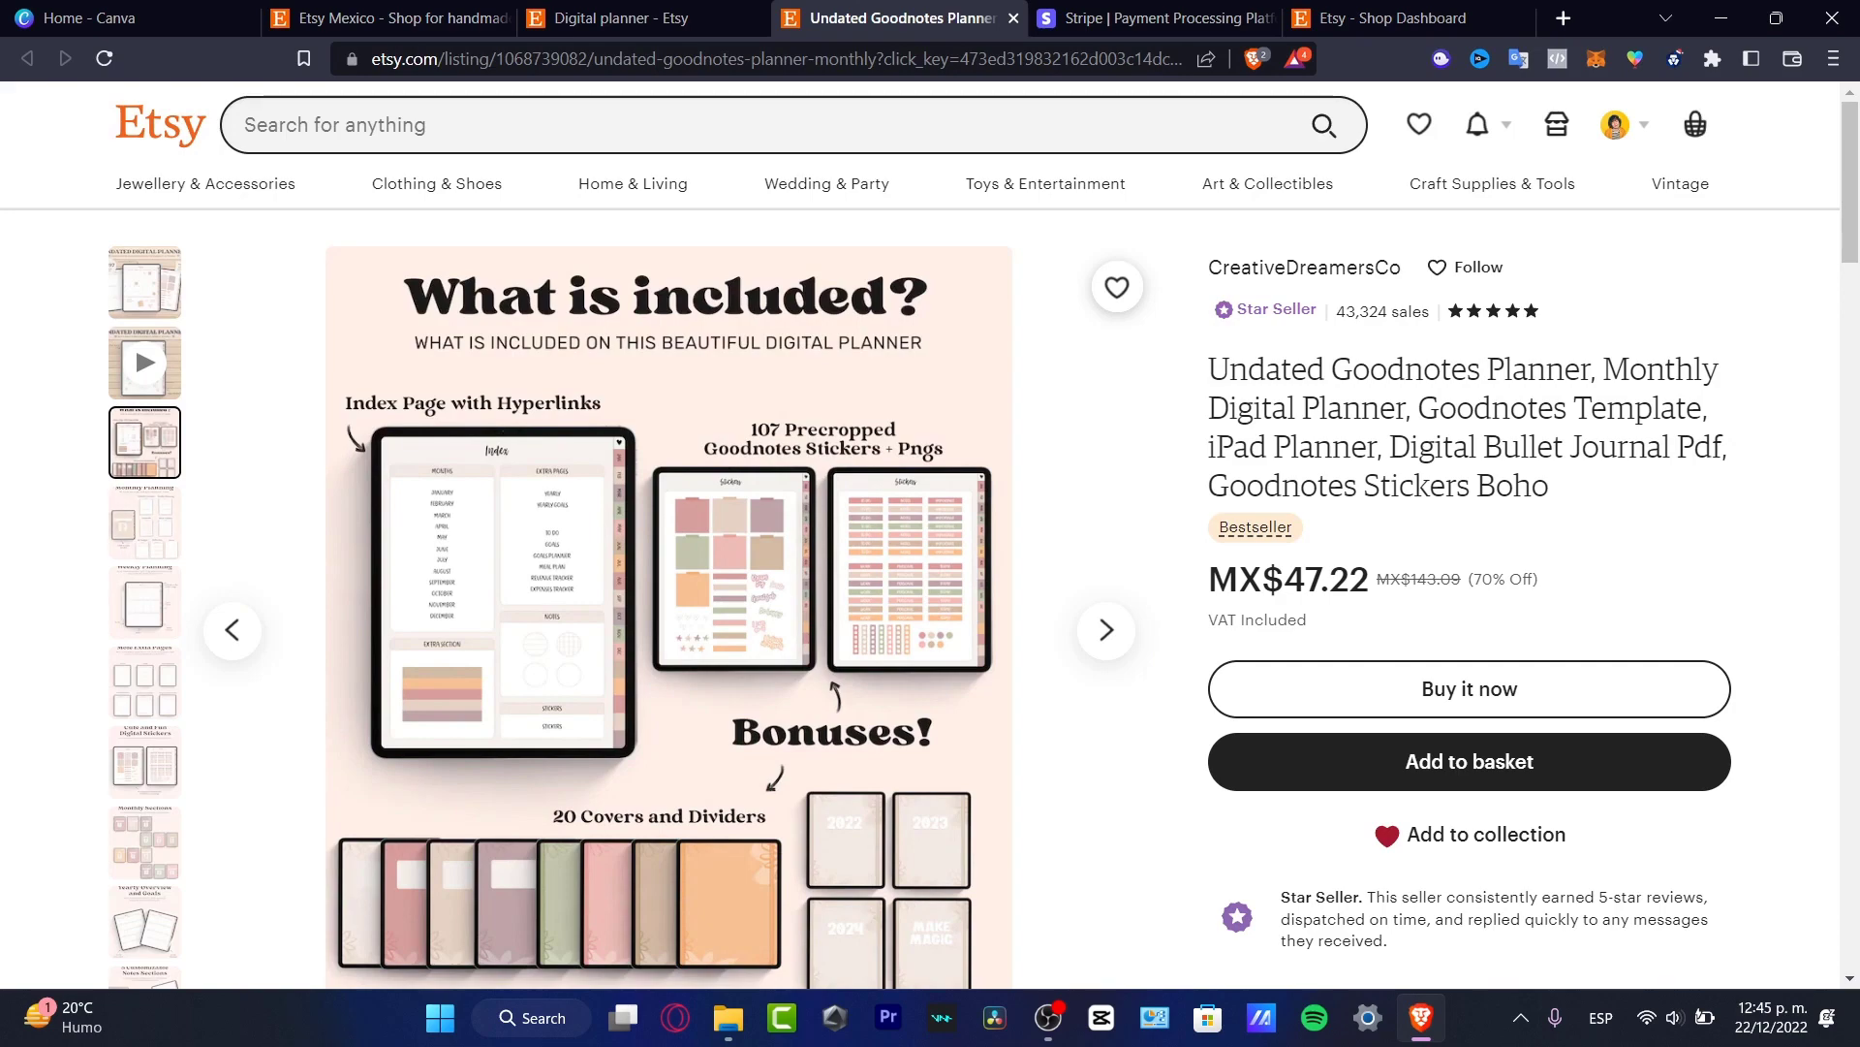
scroll(921, 535, down, 3)
scroll(921, 534, up, 3)
click(145, 523)
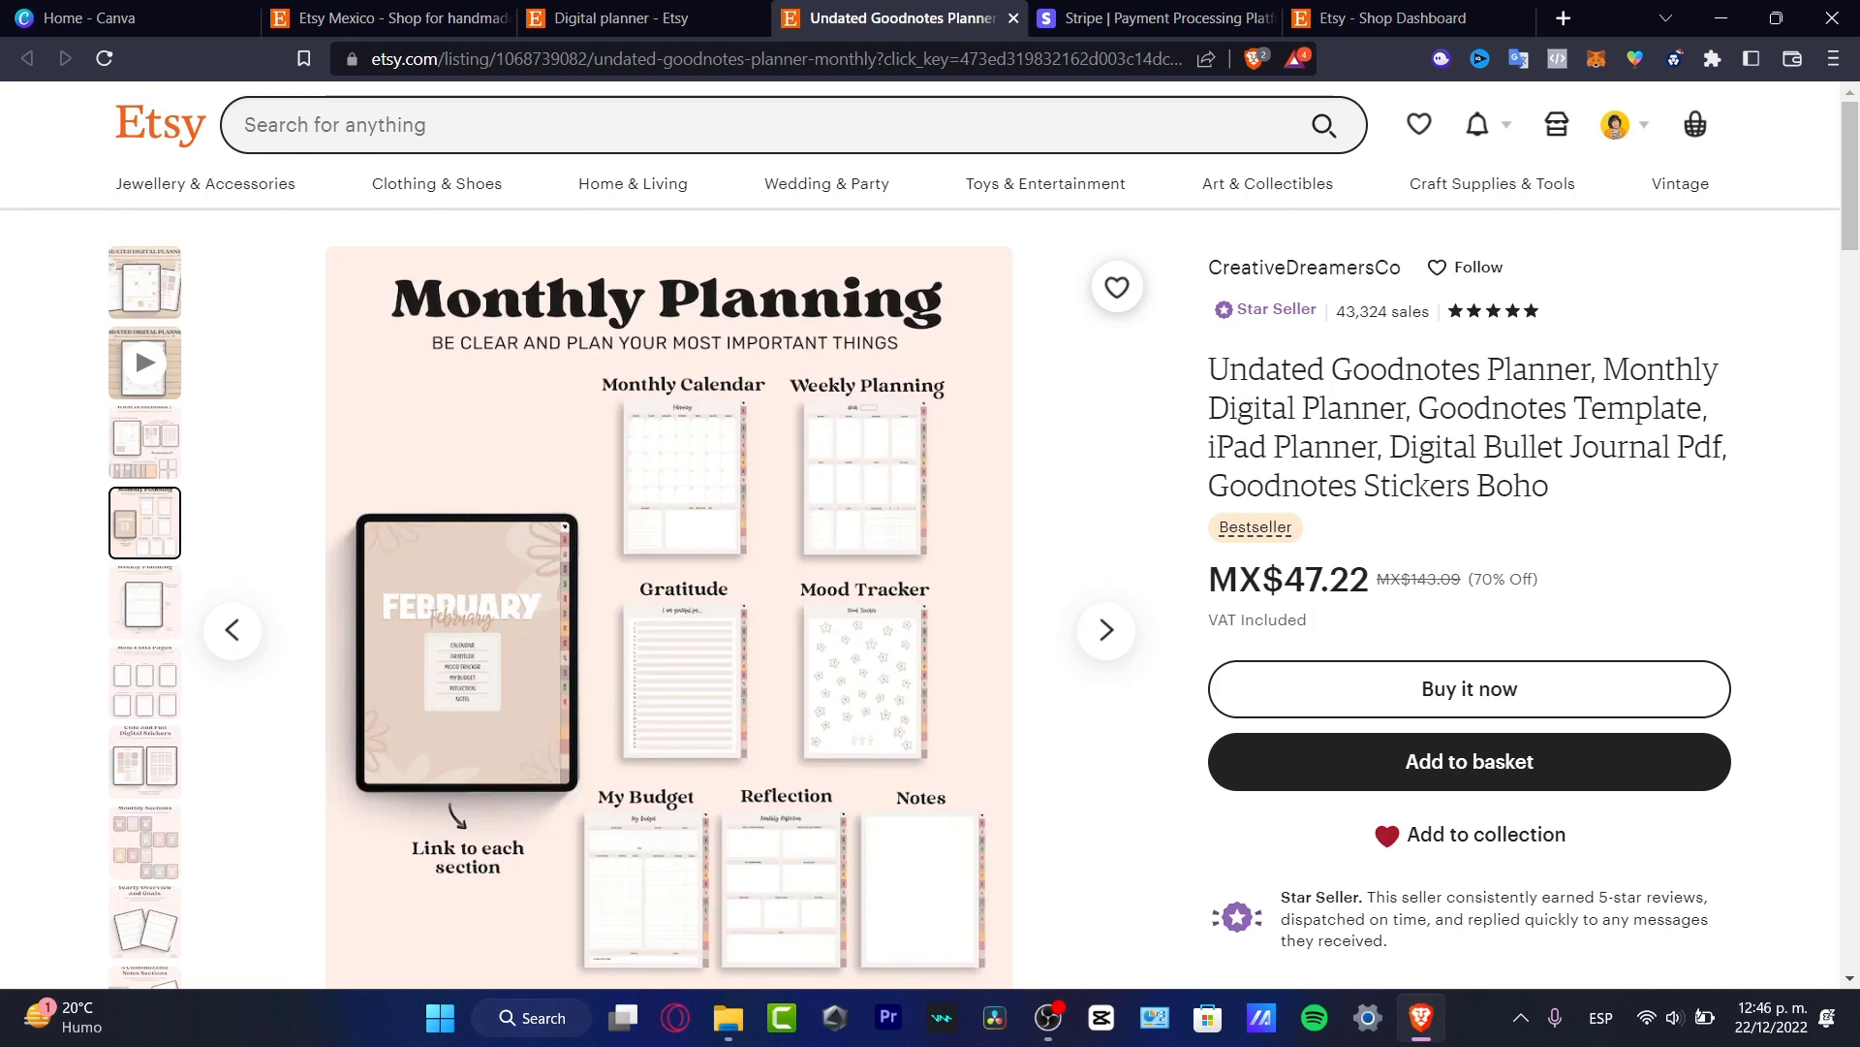
scroll(930, 533, down, 3)
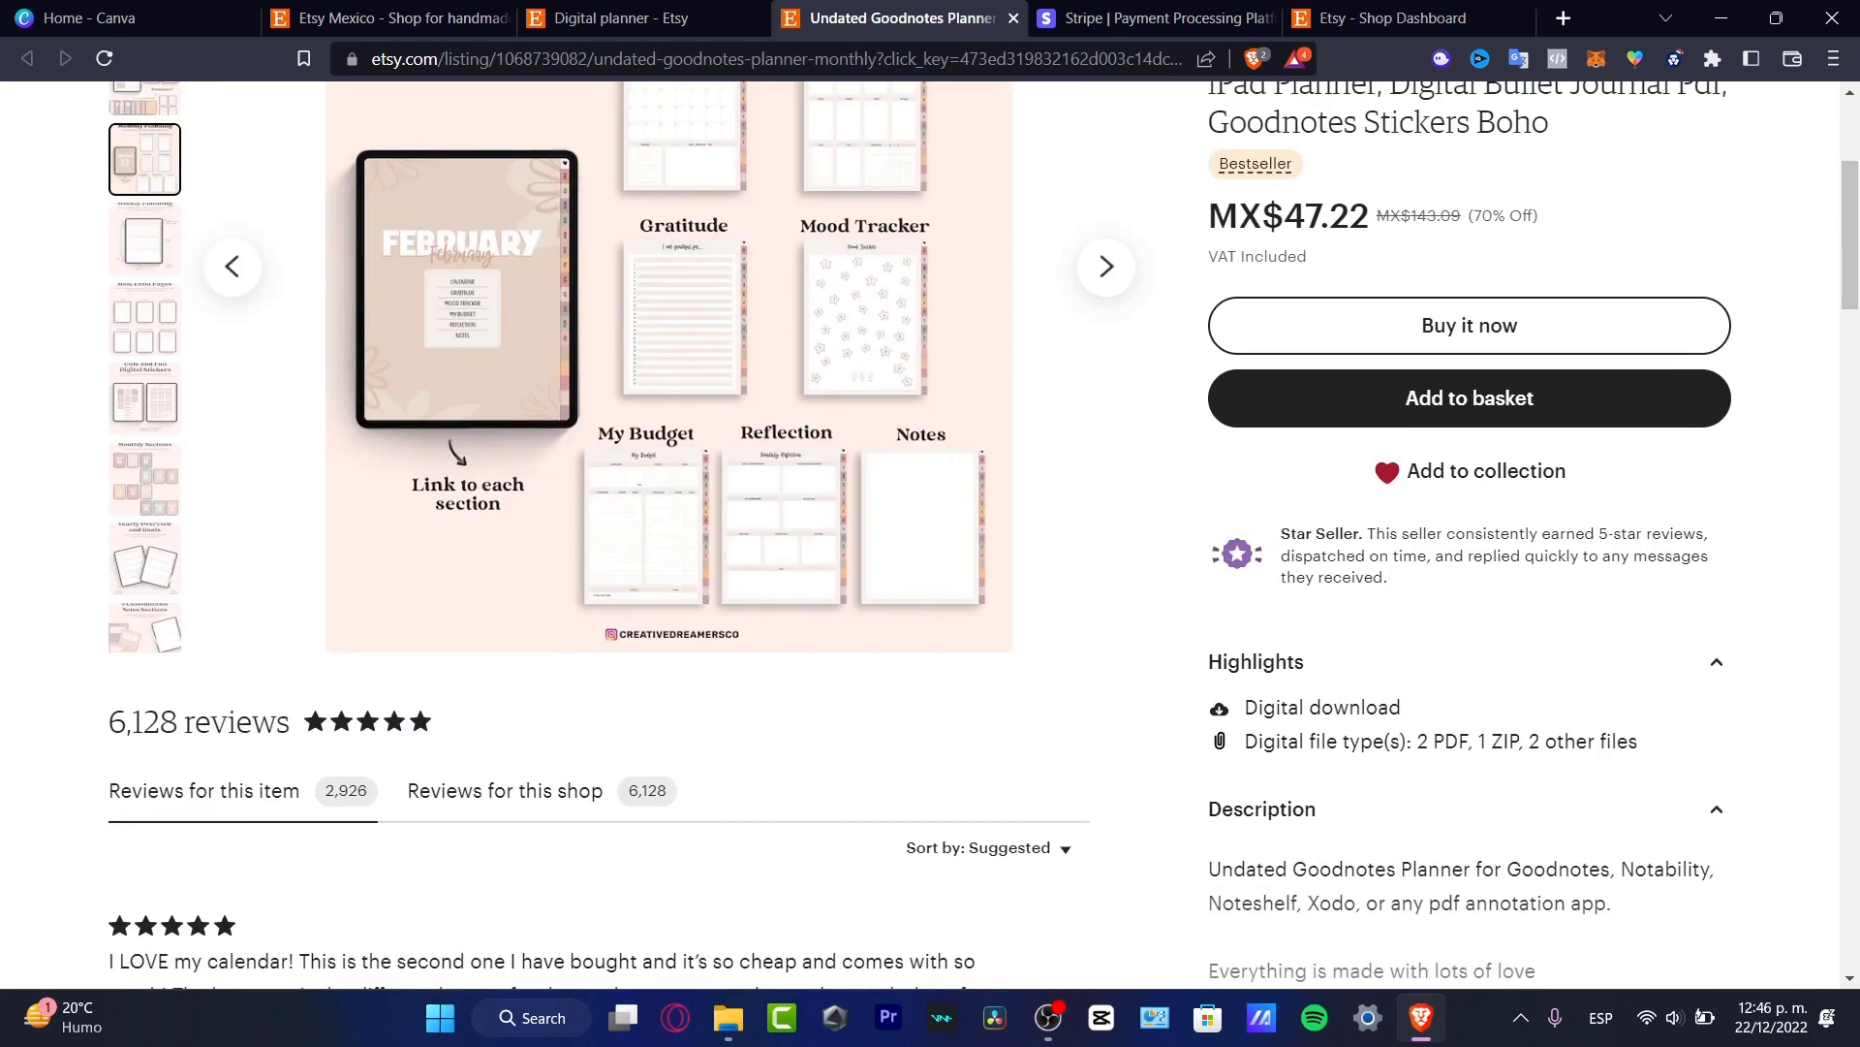
scroll(930, 533, up, 3)
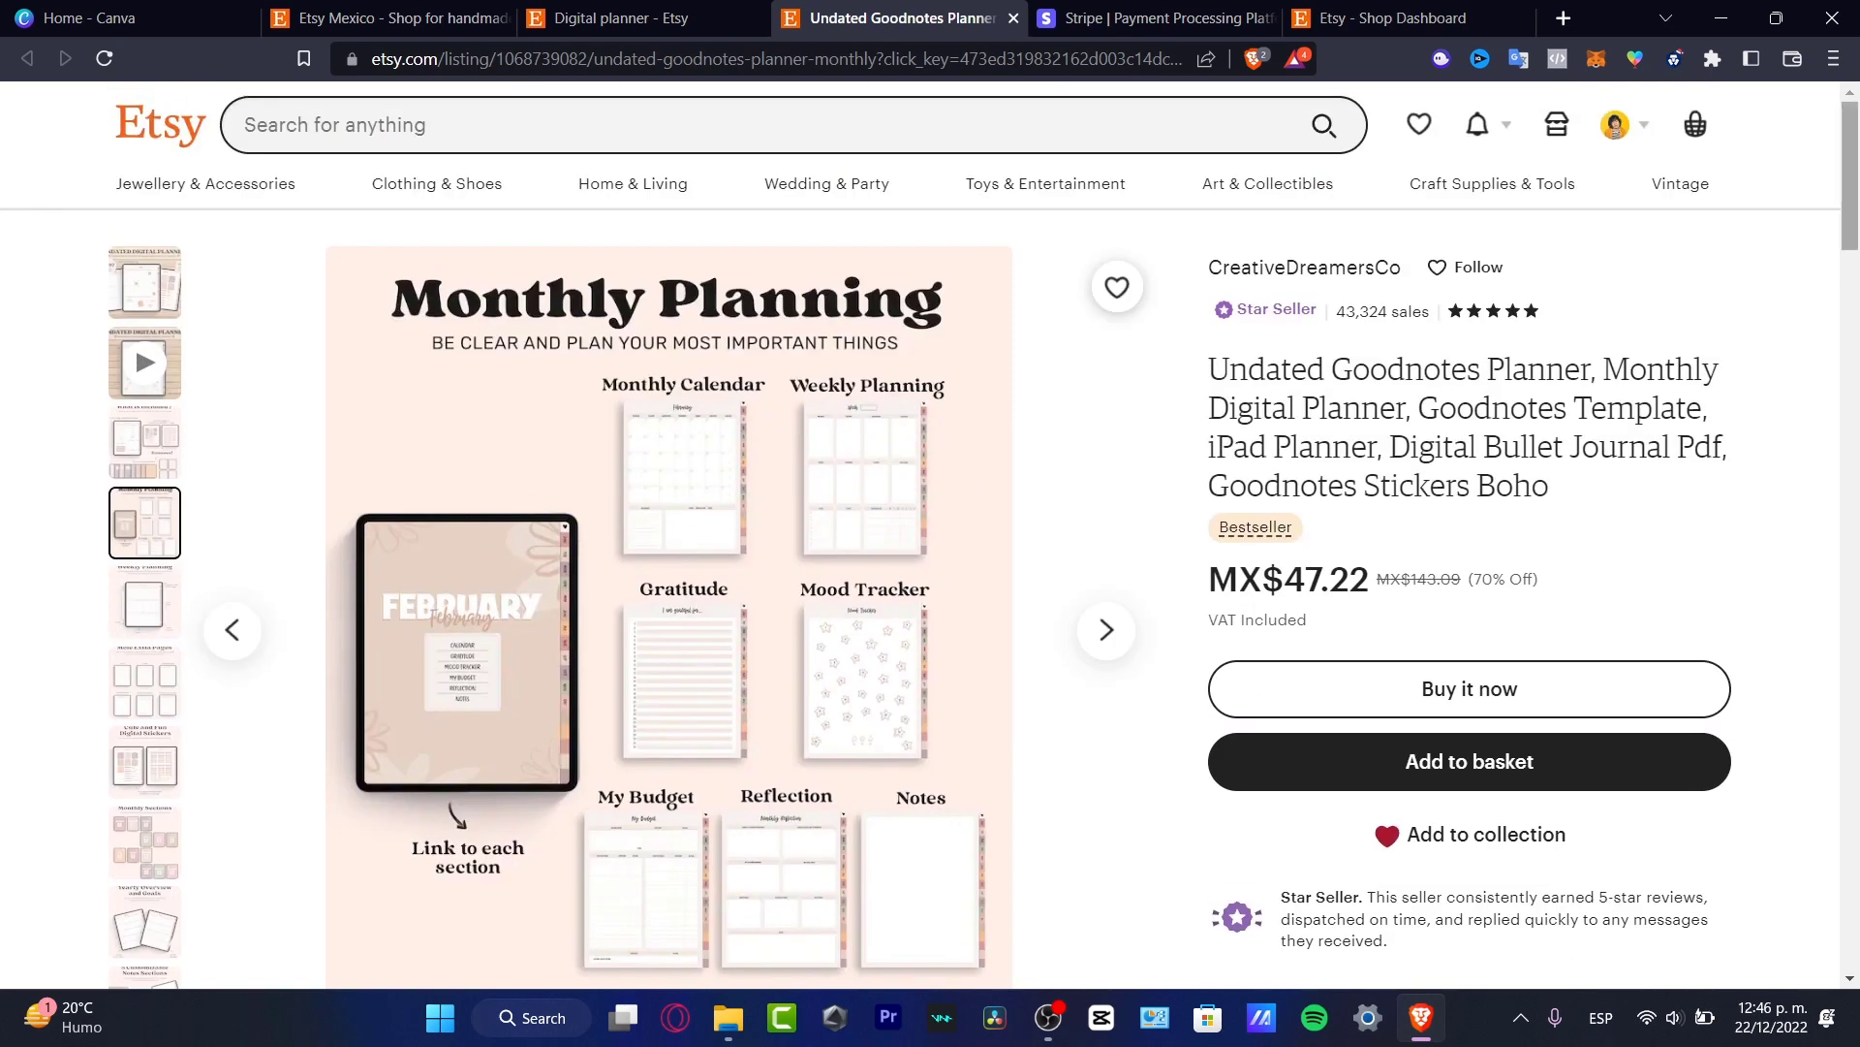
scroll(931, 533, down, 1)
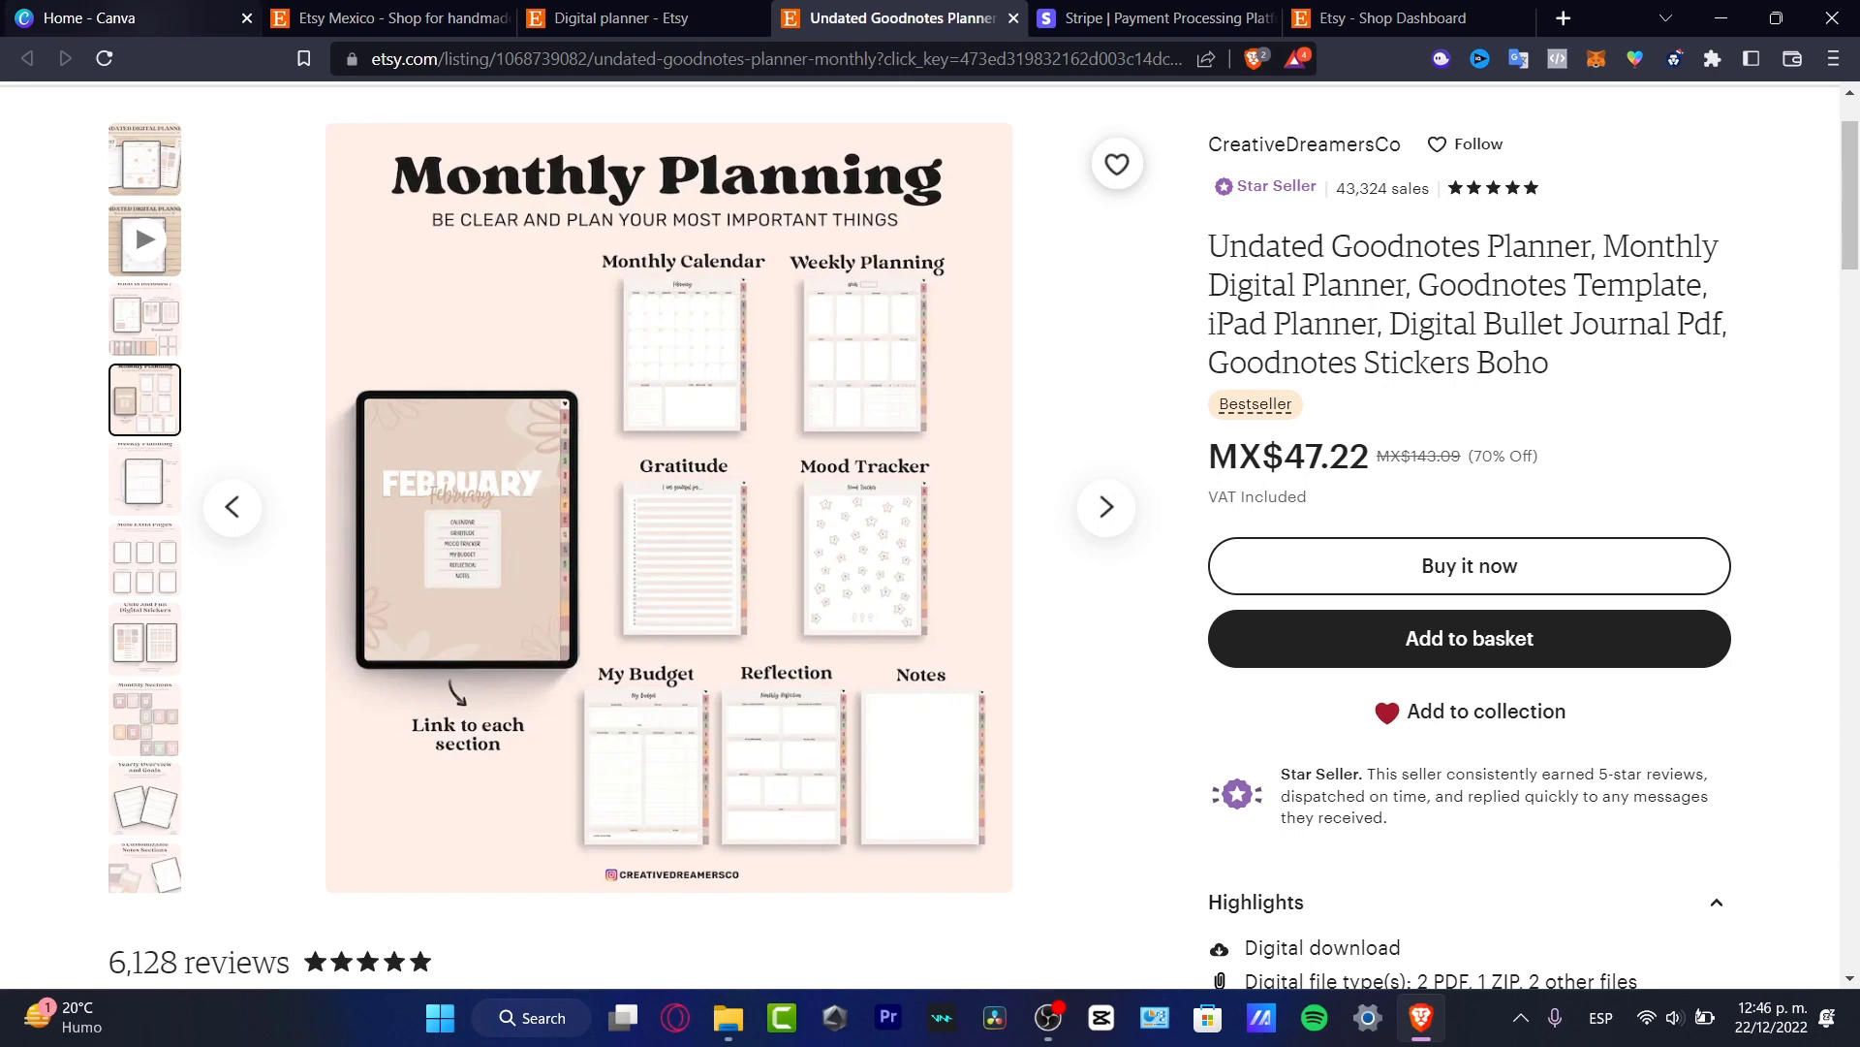
Switch to Canva and create a new blank Doc design.
click(127, 18)
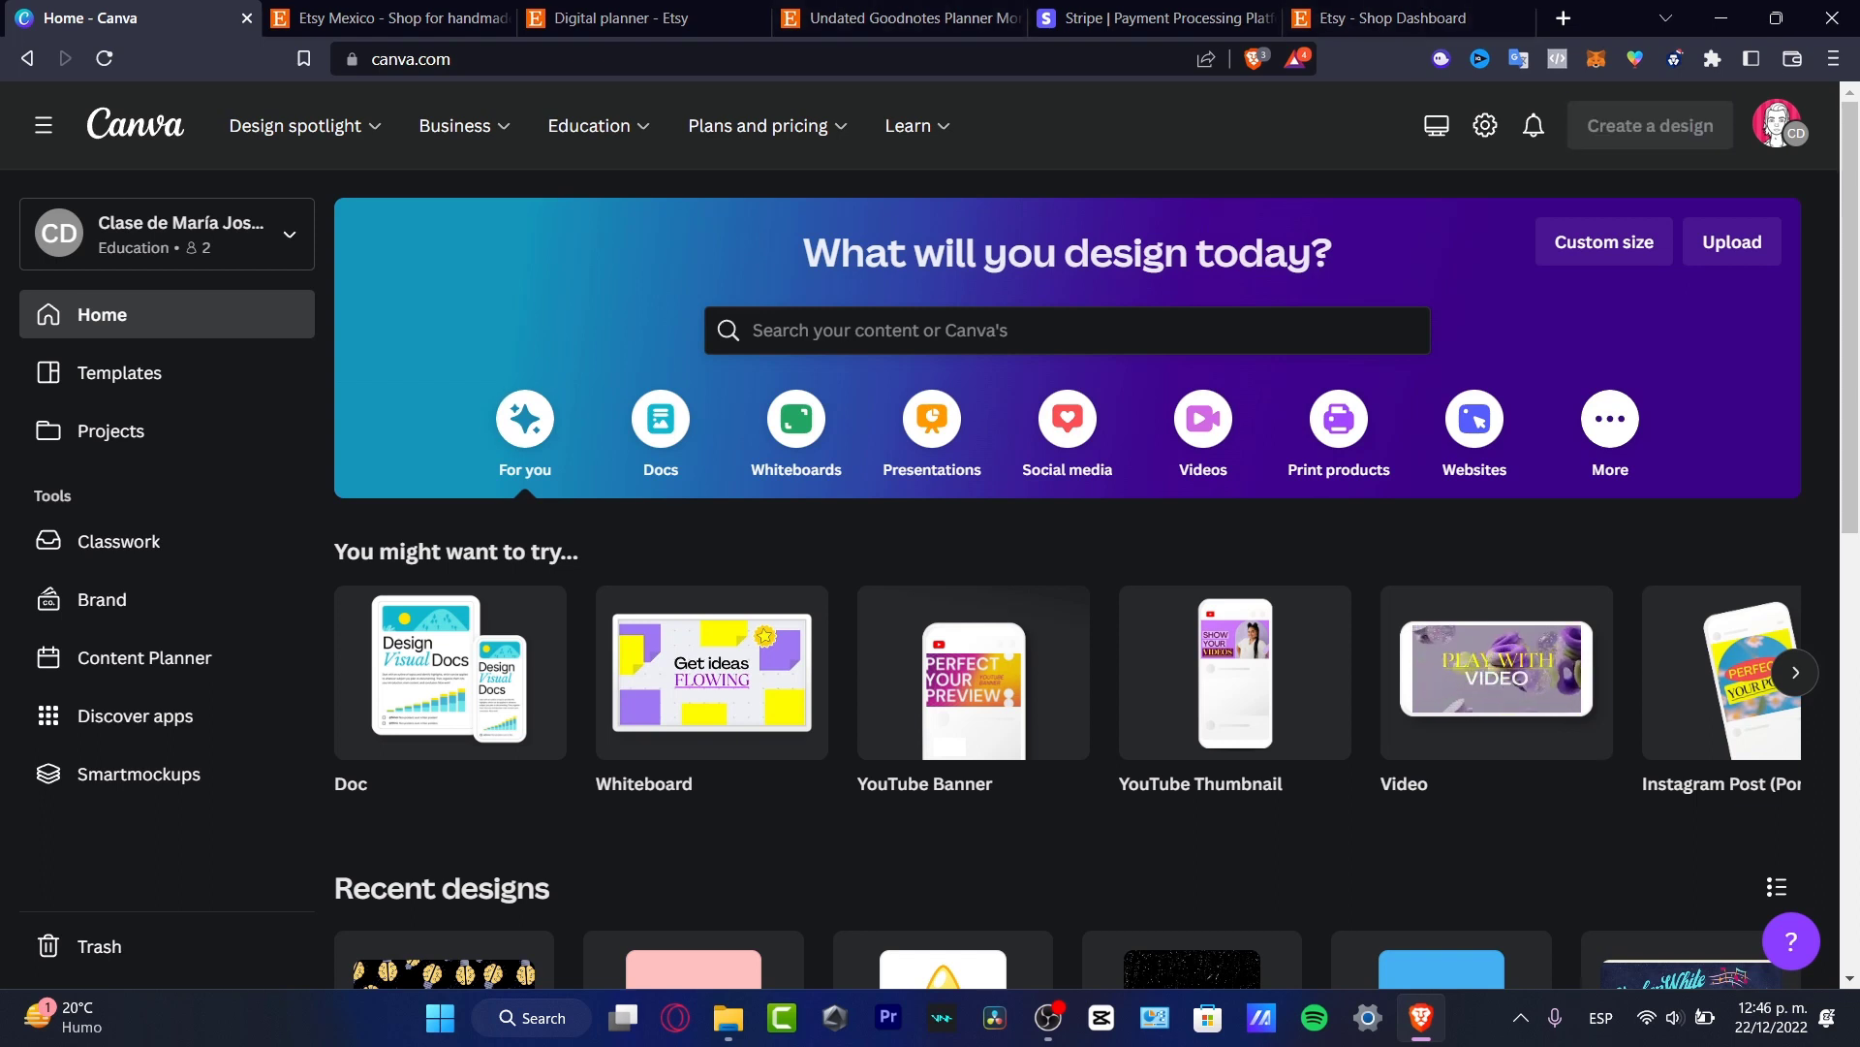
click(1650, 125)
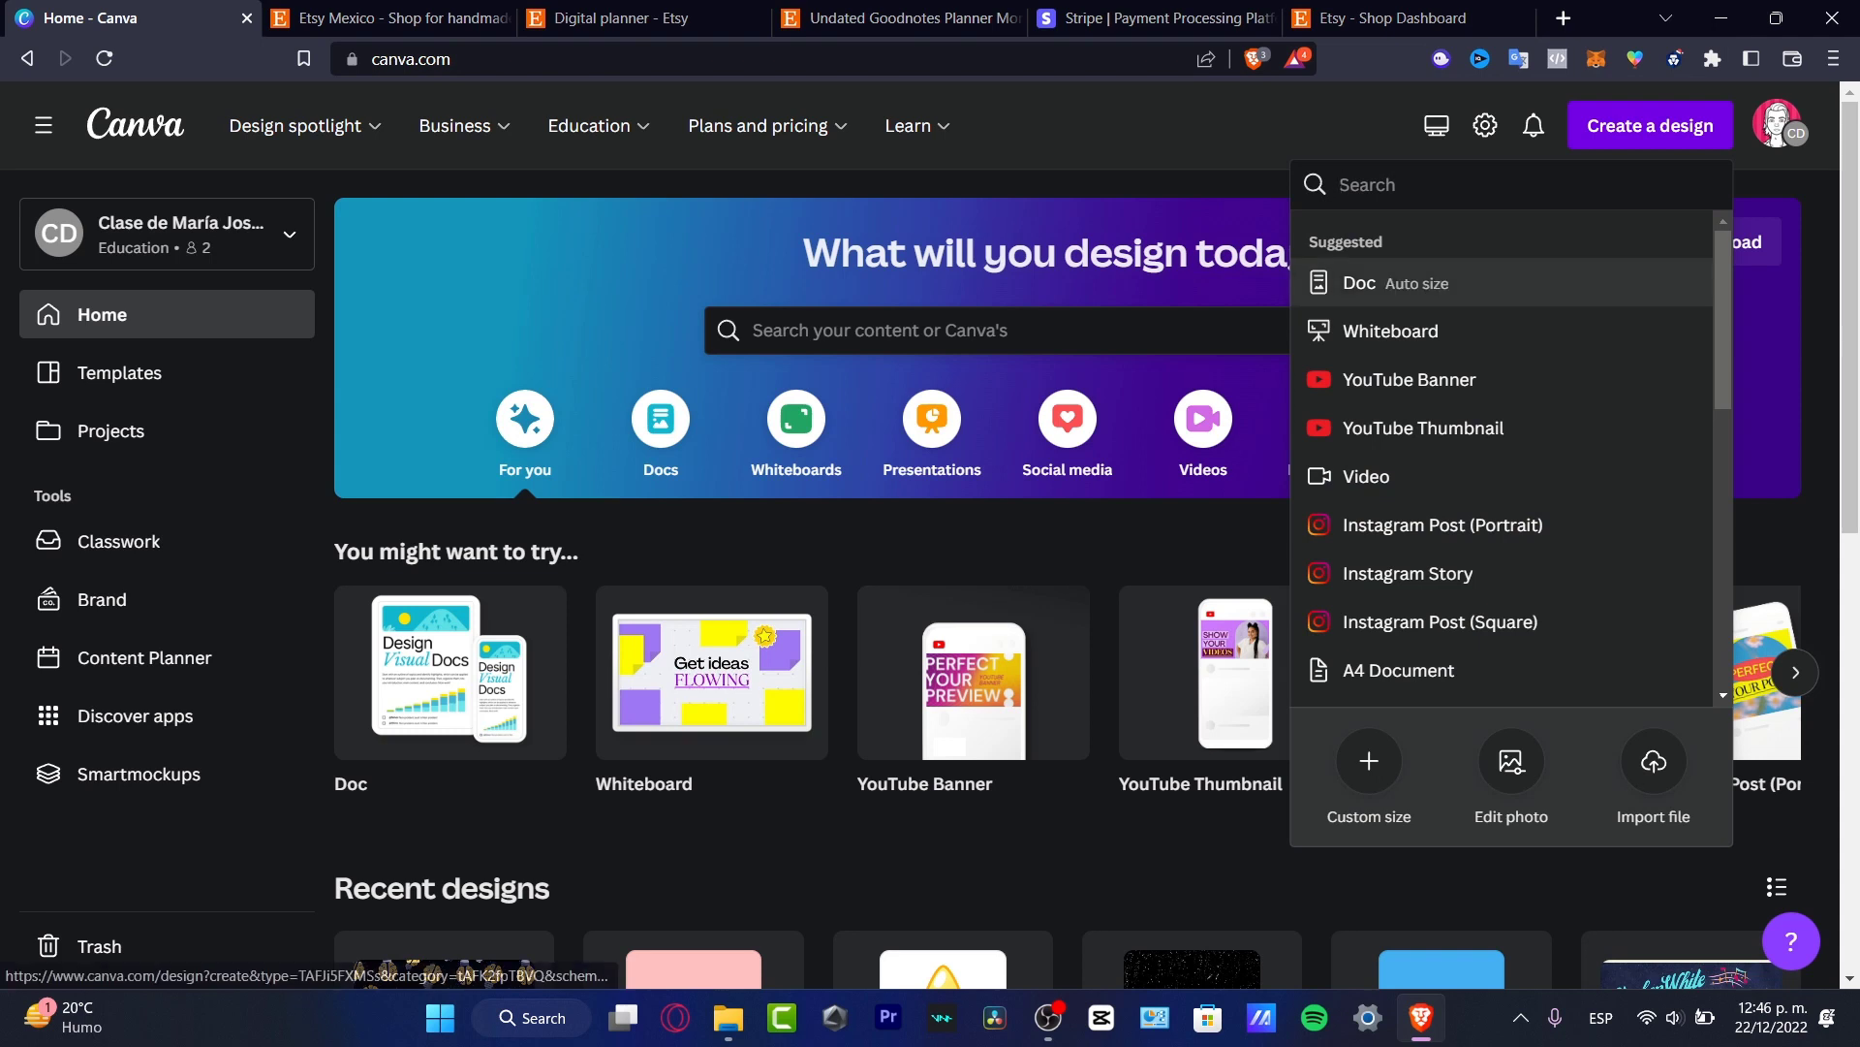
click(1359, 282)
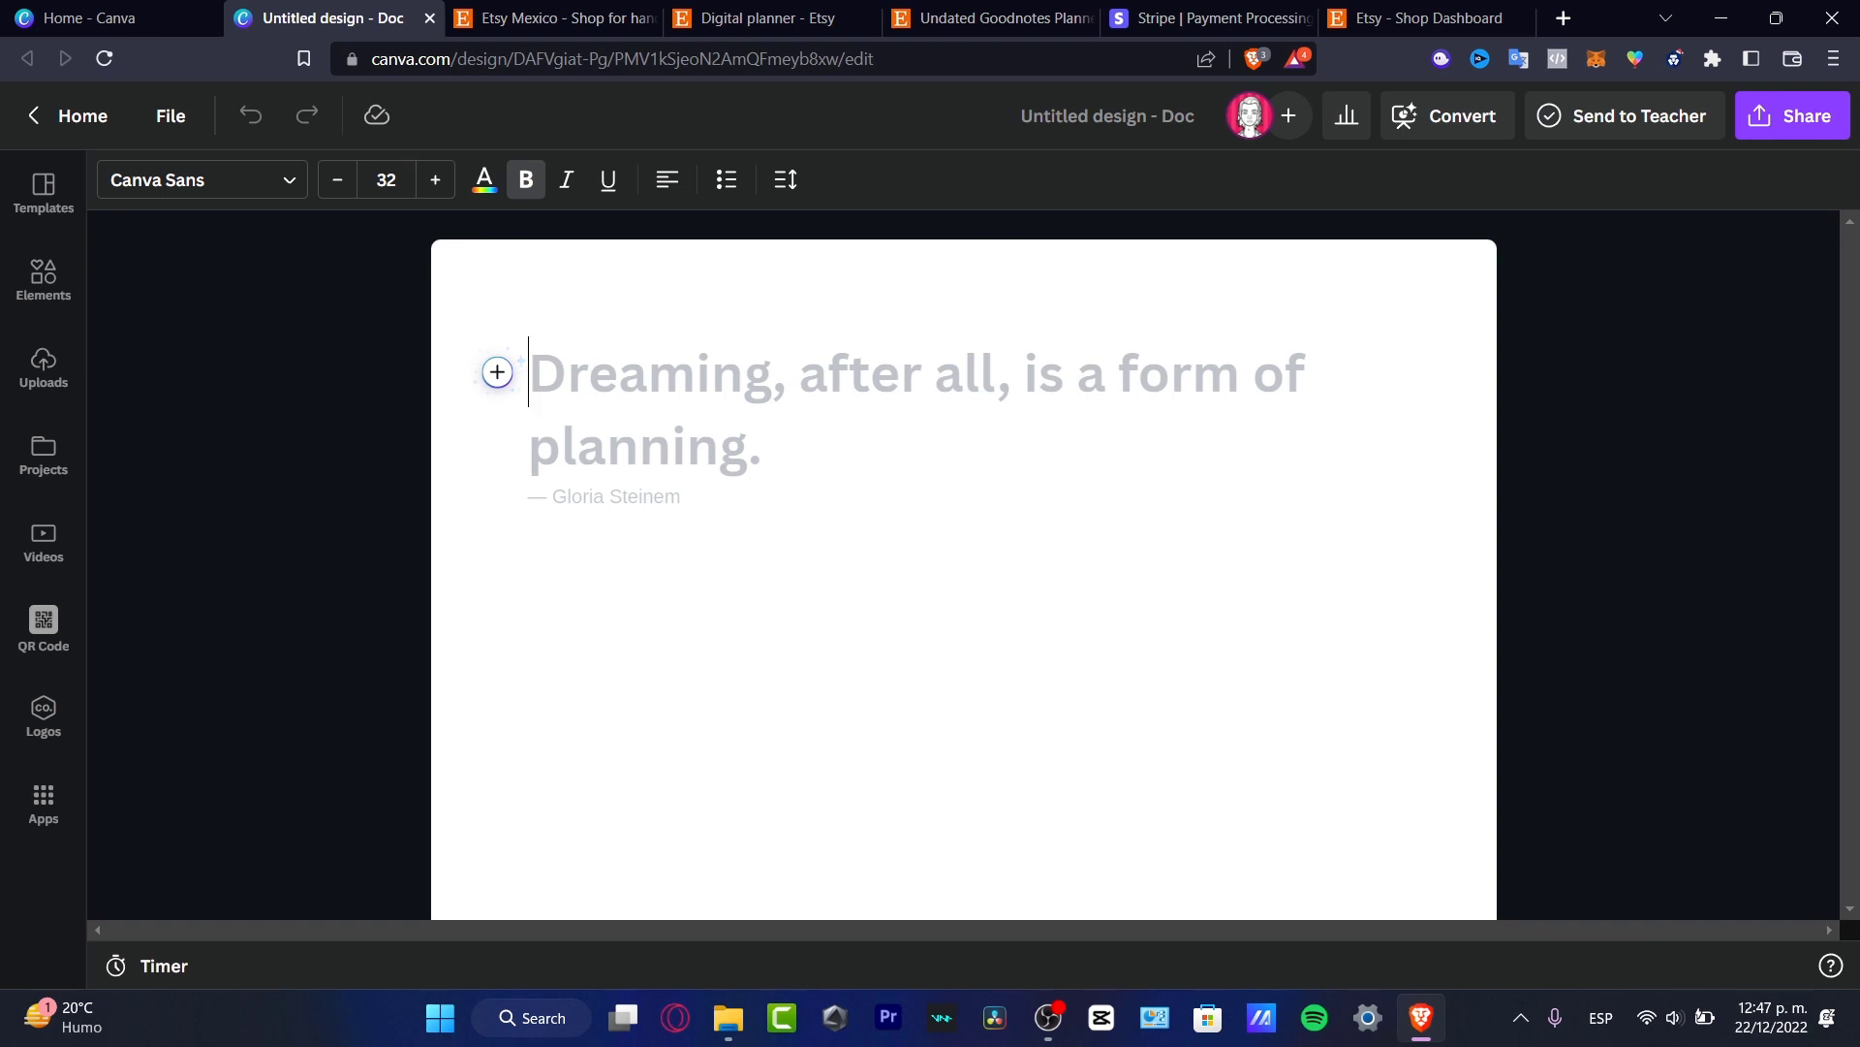
Insert the table style with a shaded header row into the document and extend it to seven columns.
click(43, 279)
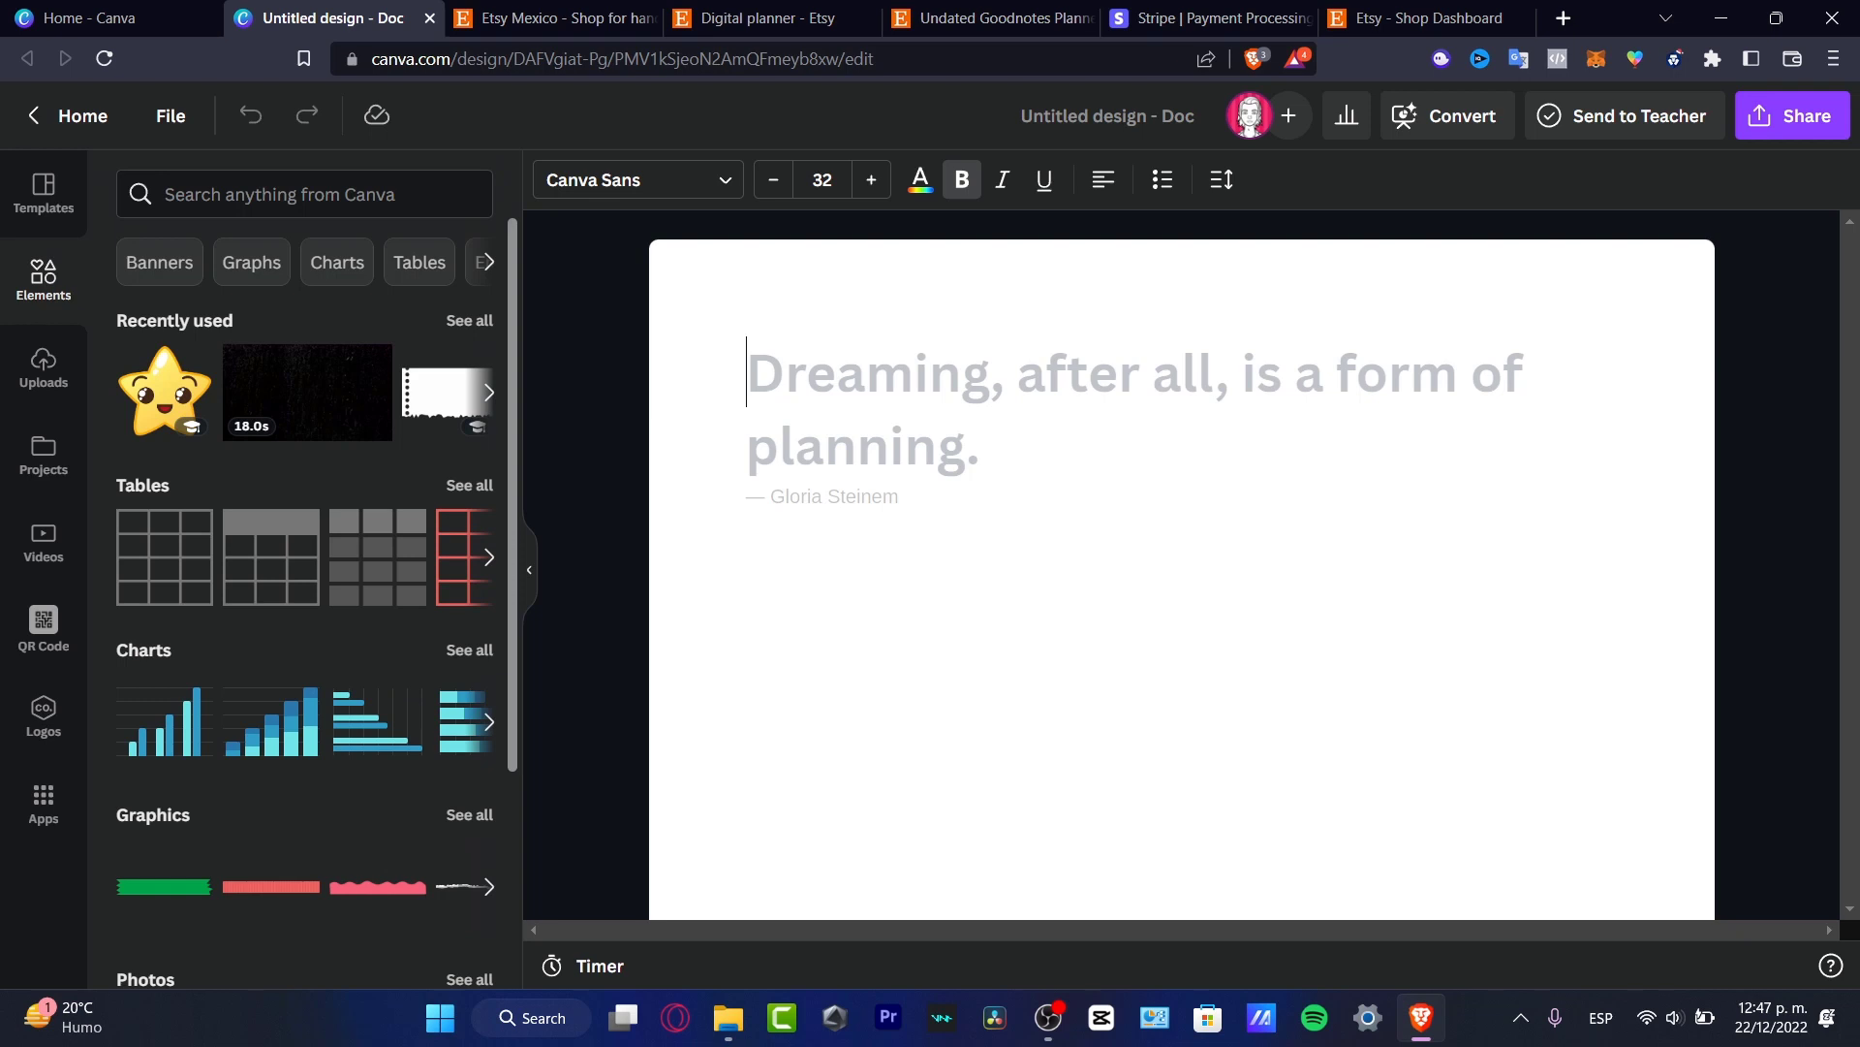
click(271, 557)
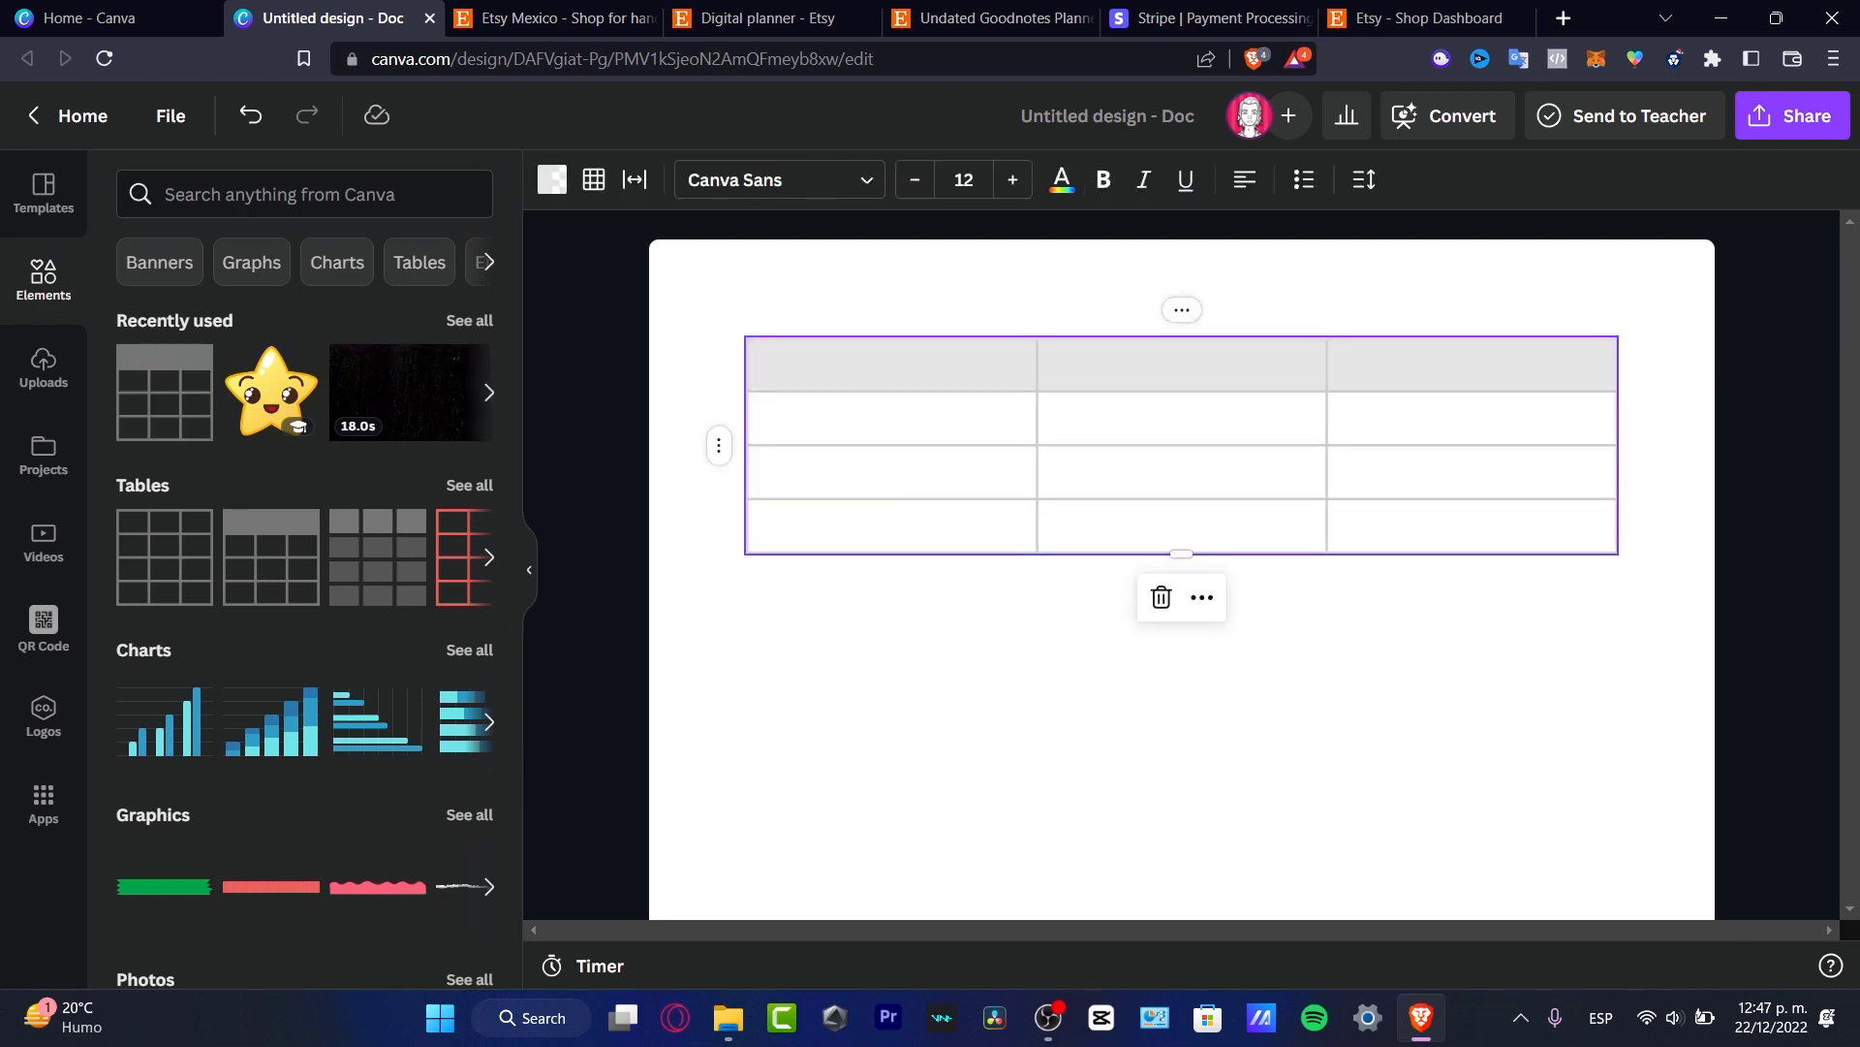
click(1182, 310)
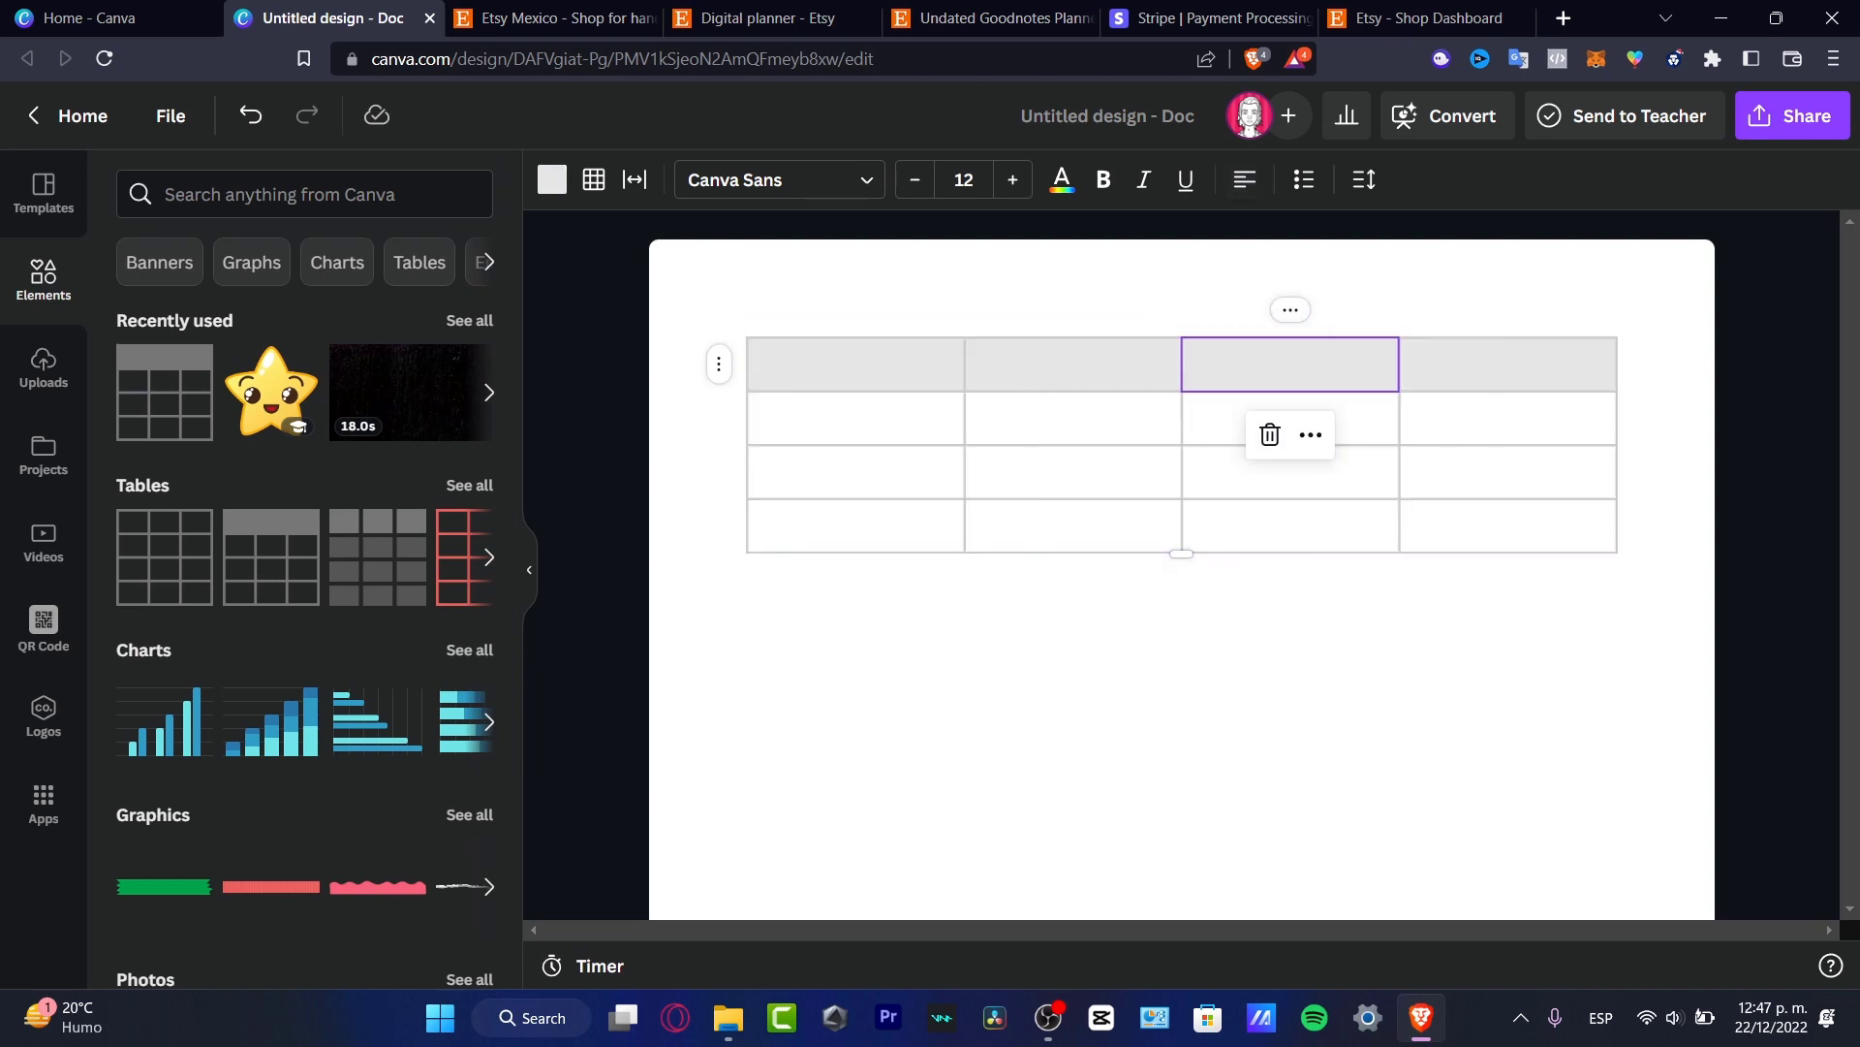
click(1509, 364)
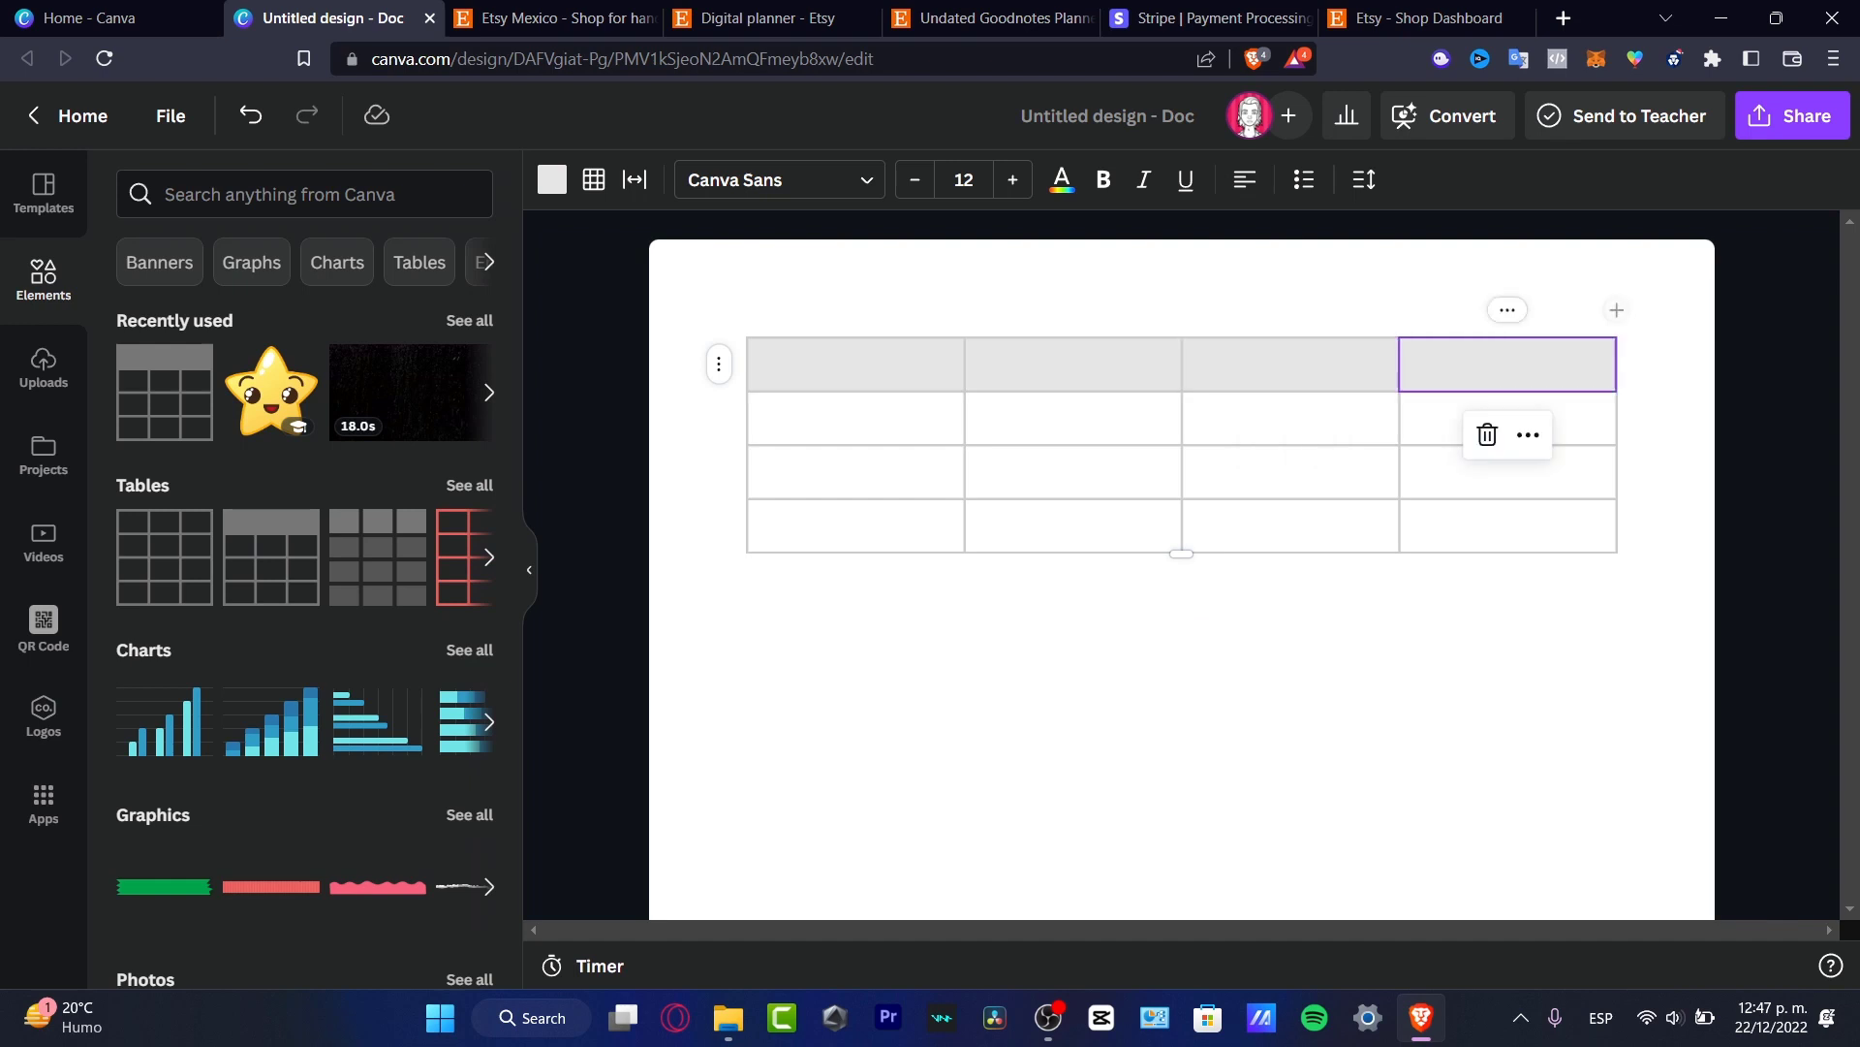
click(1617, 310)
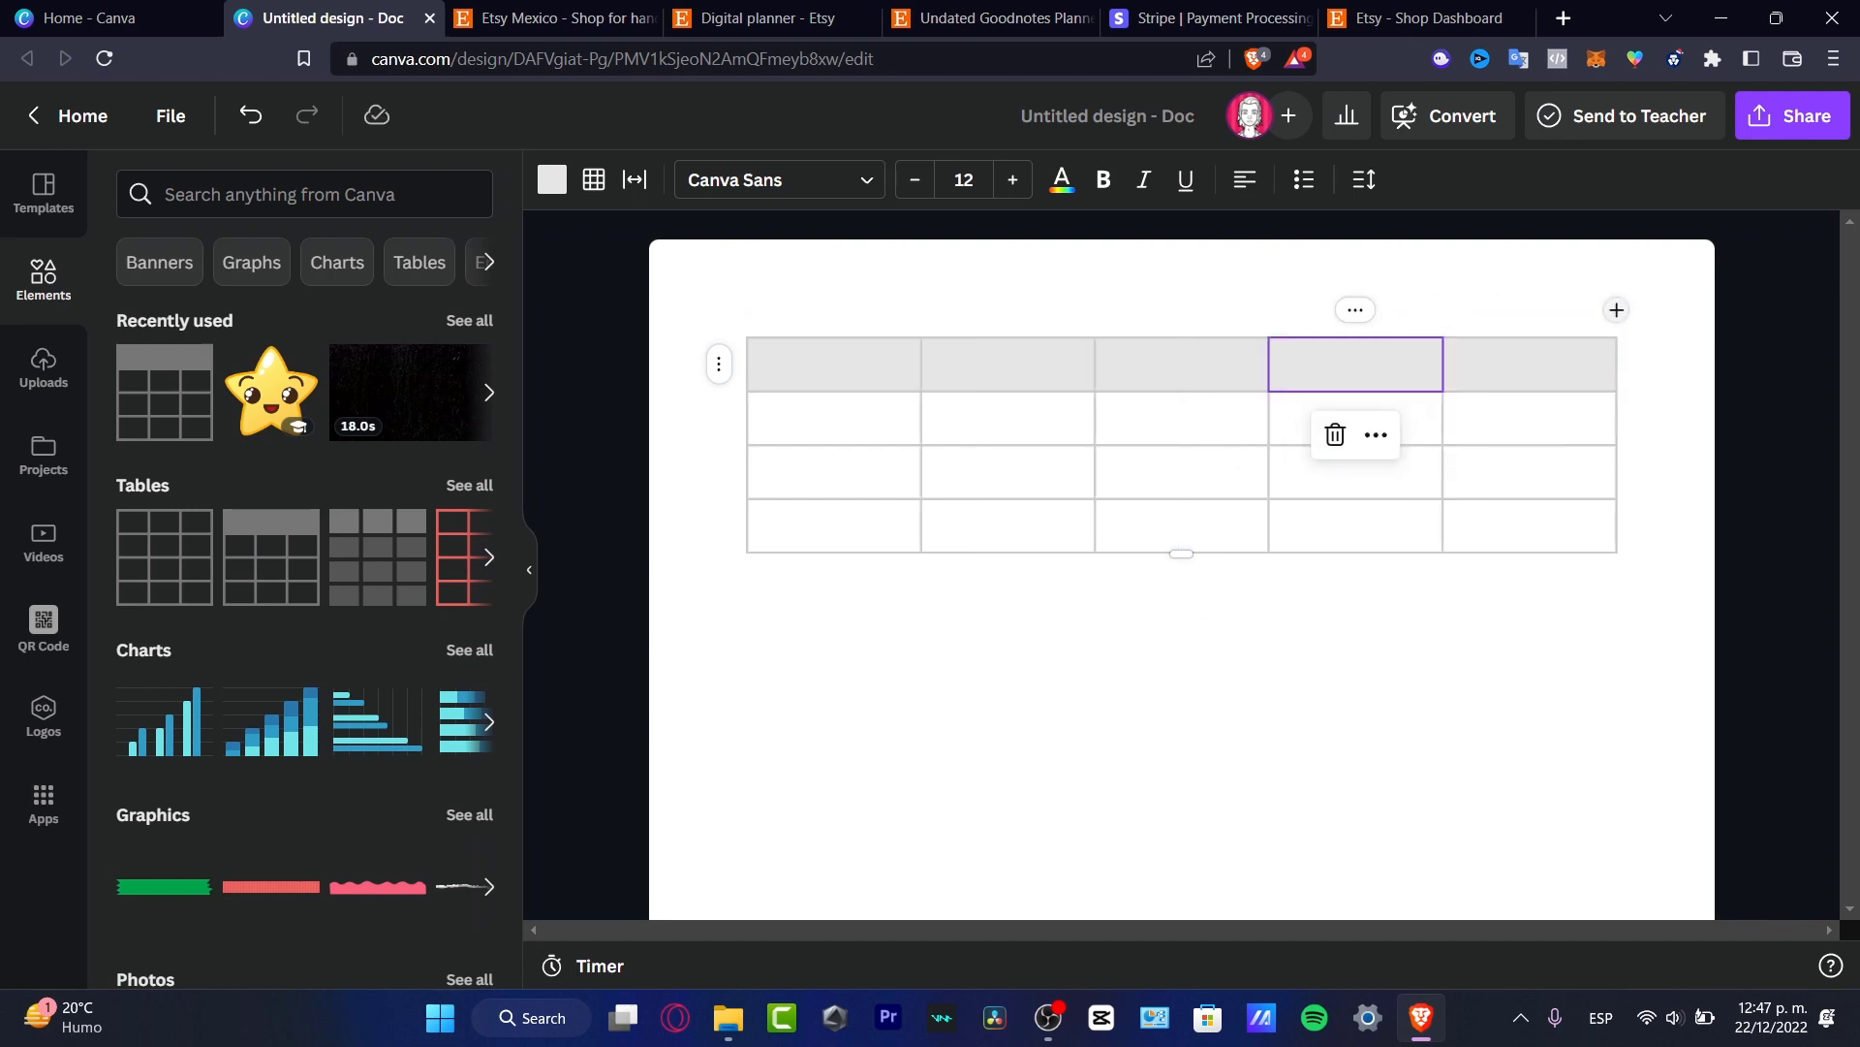
click(1616, 310)
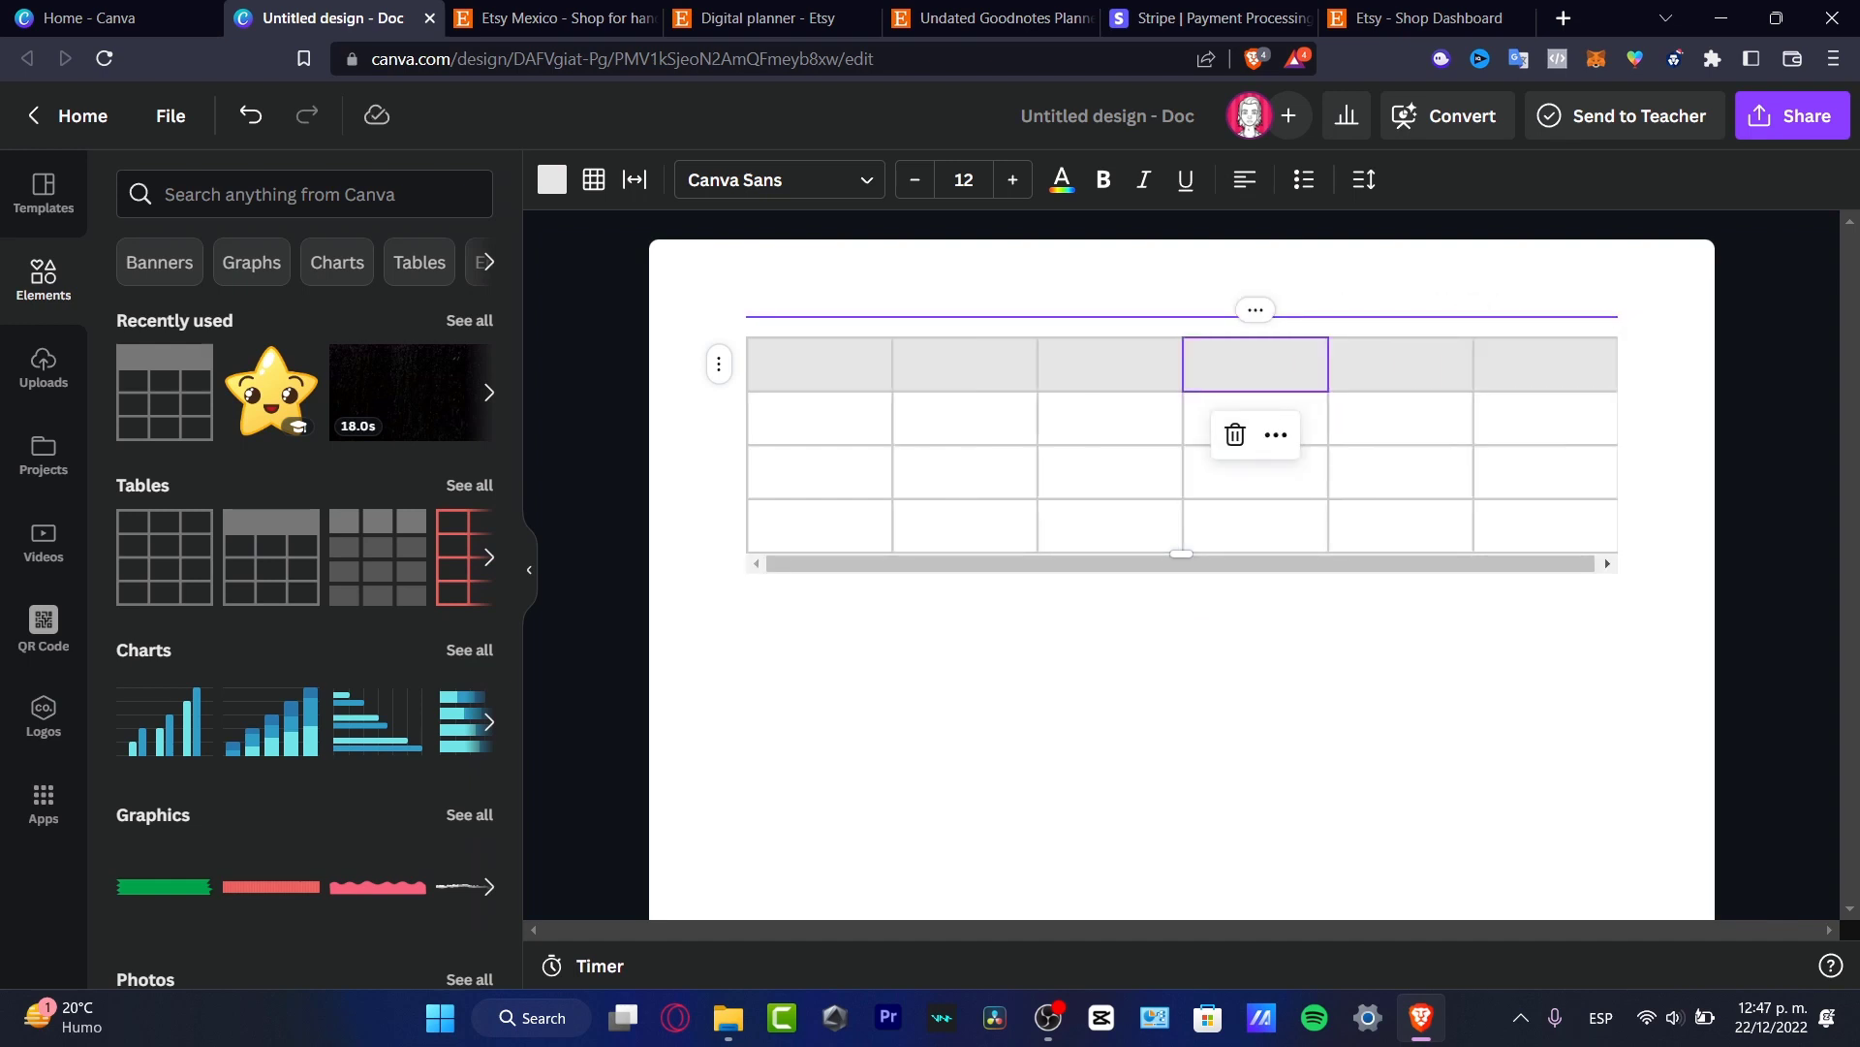
click(1547, 364)
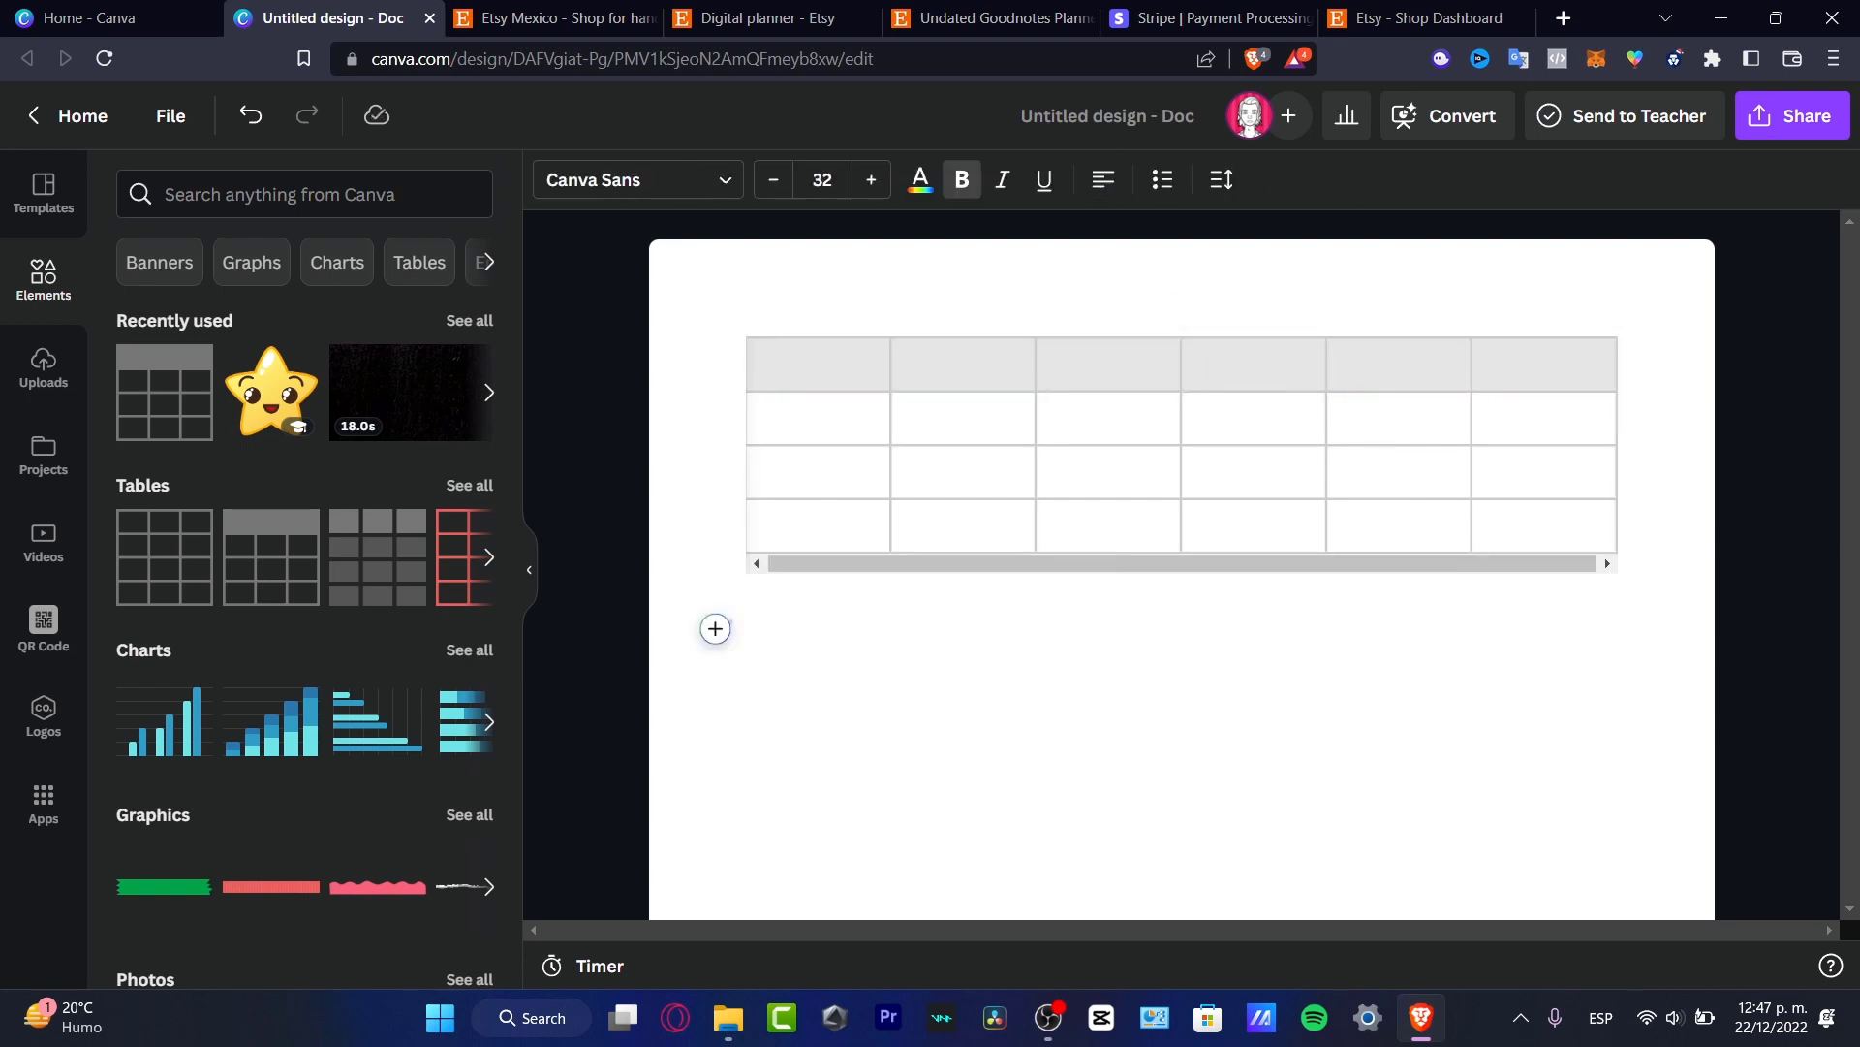
click(1617, 311)
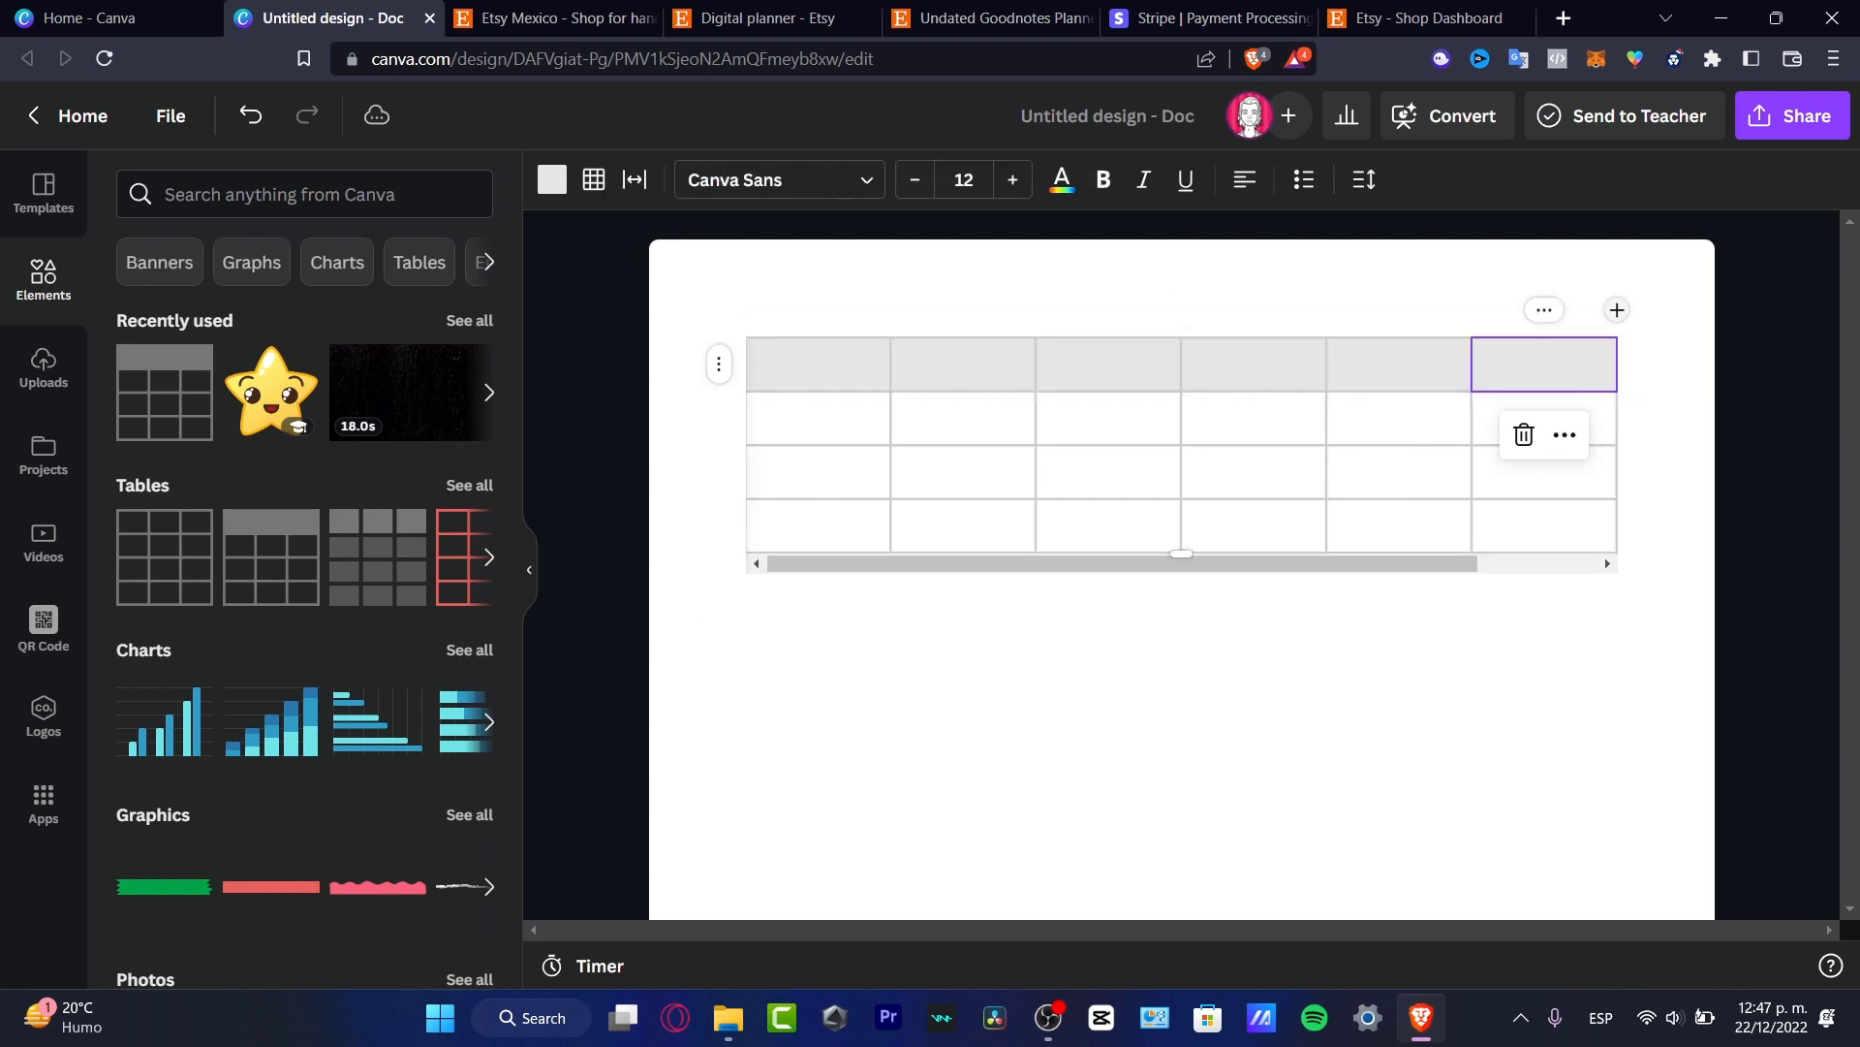
Increase the height of the table's last row and place the text cursor below the table.
click(748, 629)
mouse_move(1201, 563)
mouse_down()
mouse_move(1320, 563)
mouse_move(1198, 563)
mouse_move(1182, 727)
mouse_move(1181, 634)
mouse_up()
mouse_move(1605, 635)
mouse_down()
mouse_move(1604, 606)
mouse_move(1605, 676)
mouse_move(1605, 631)
mouse_up()
click(747, 705)
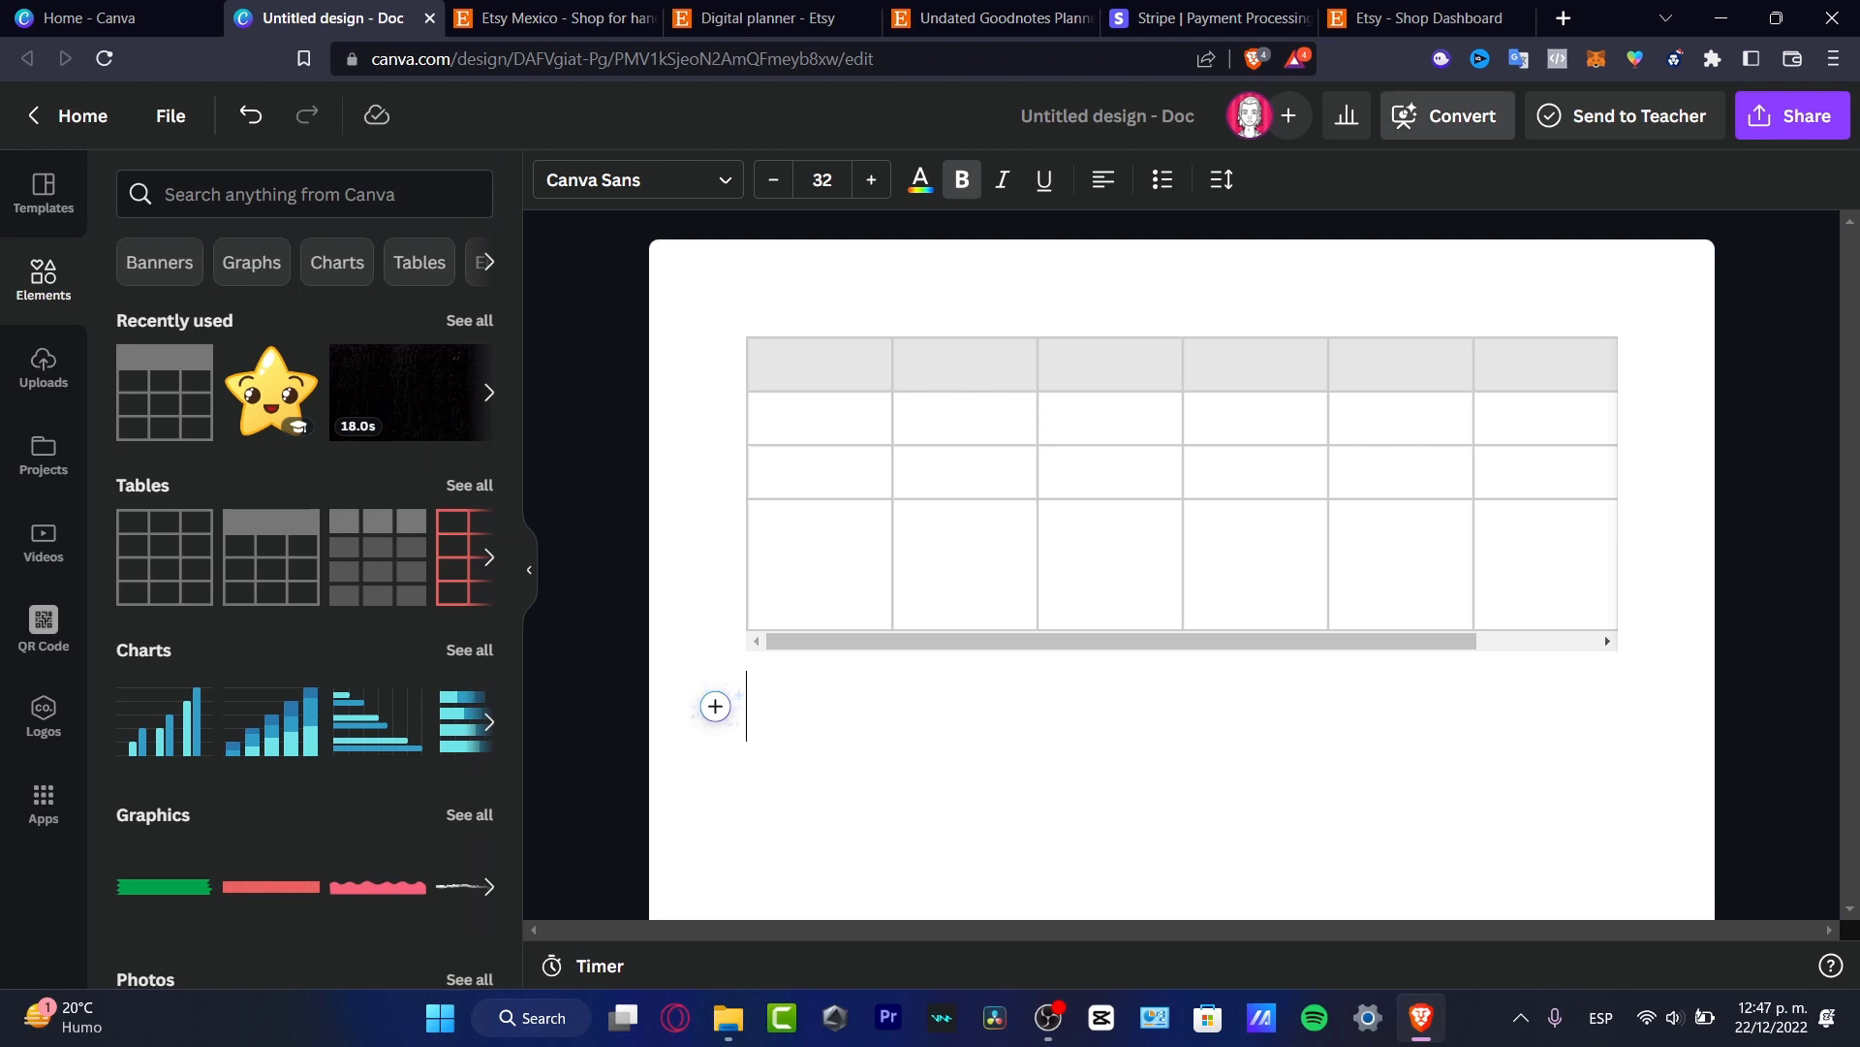
Try to convert the document into a presentation.
click(1444, 116)
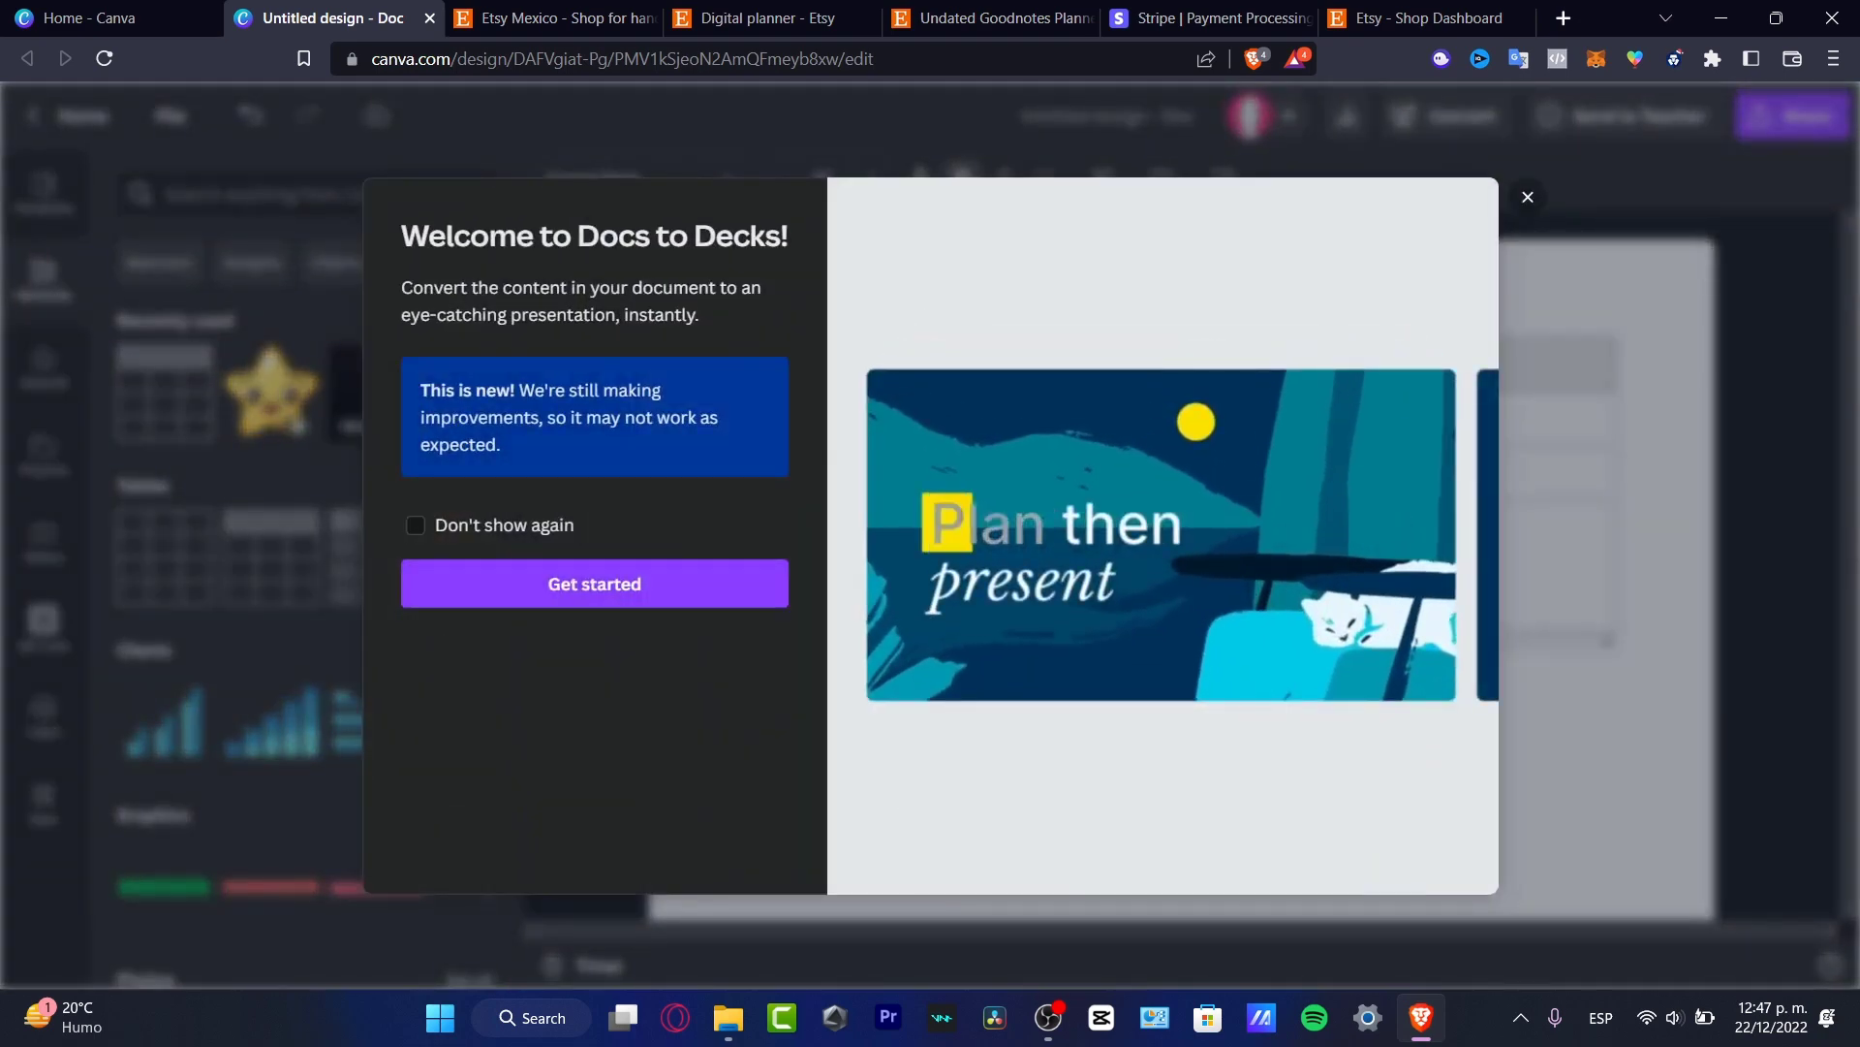
click(595, 583)
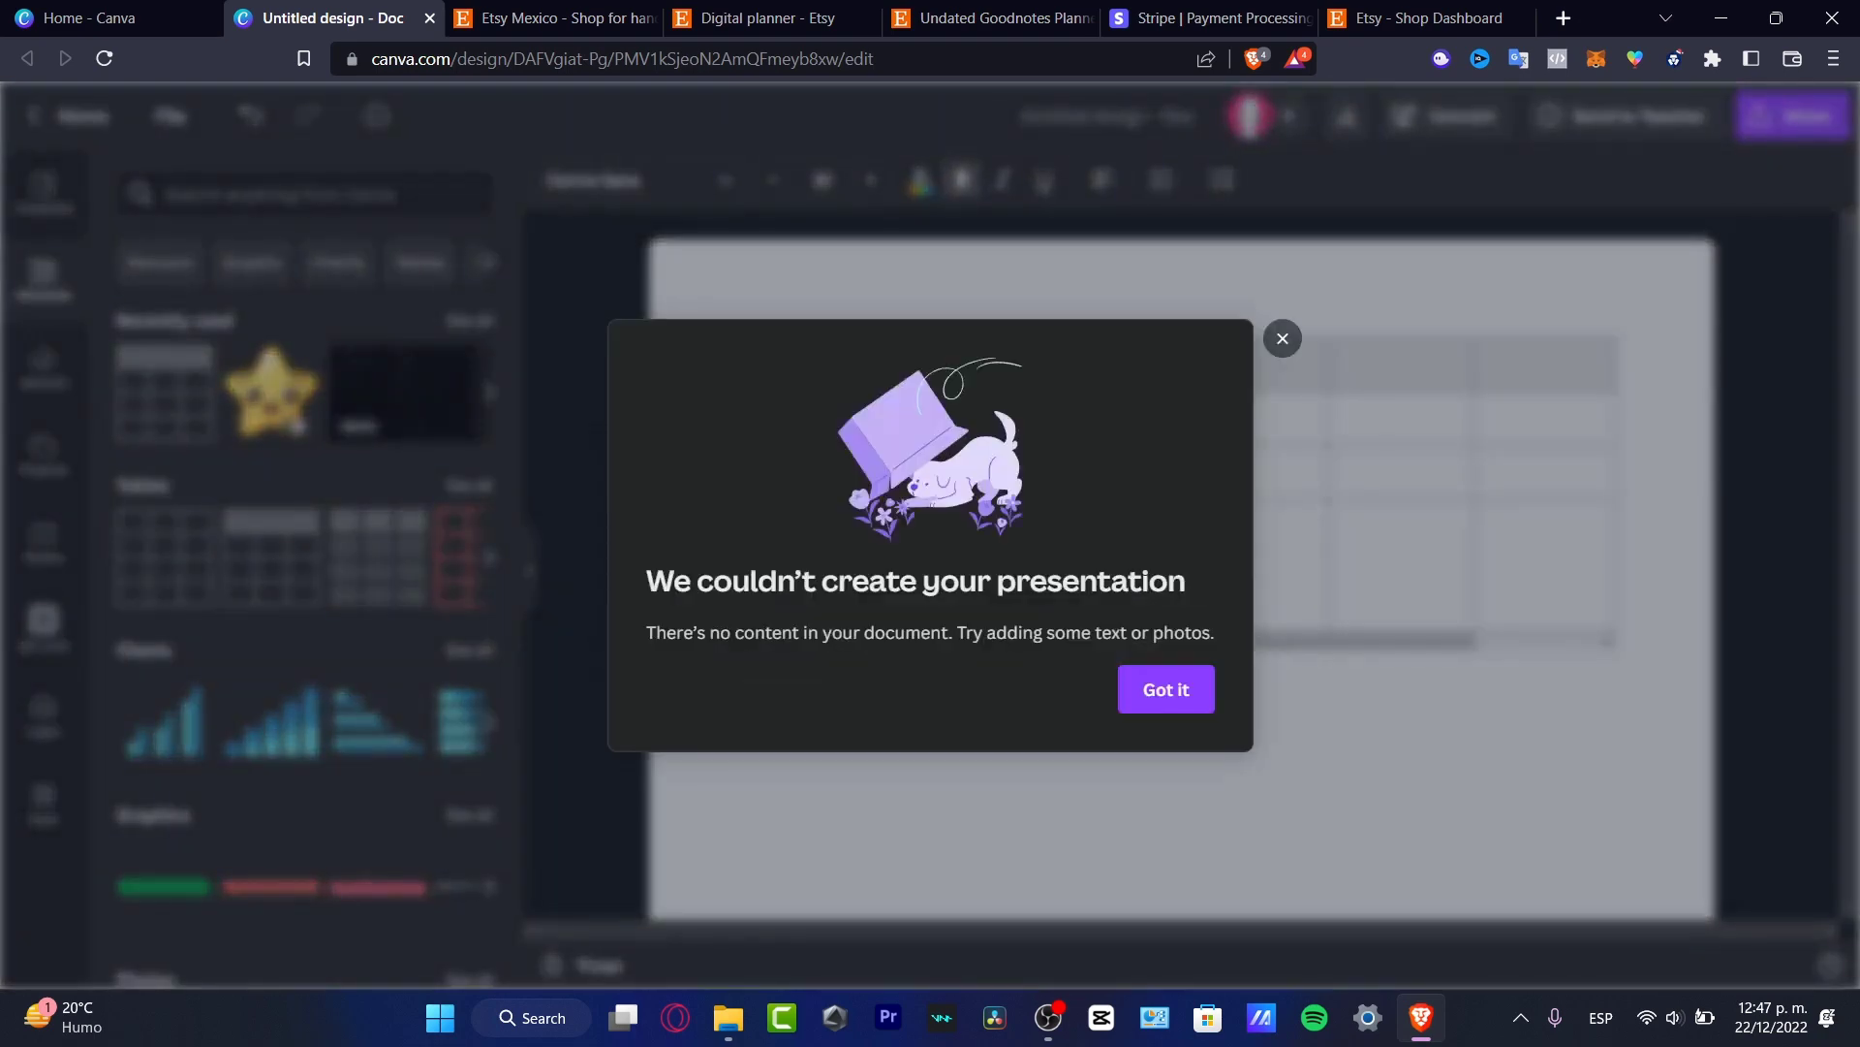
click(1166, 689)
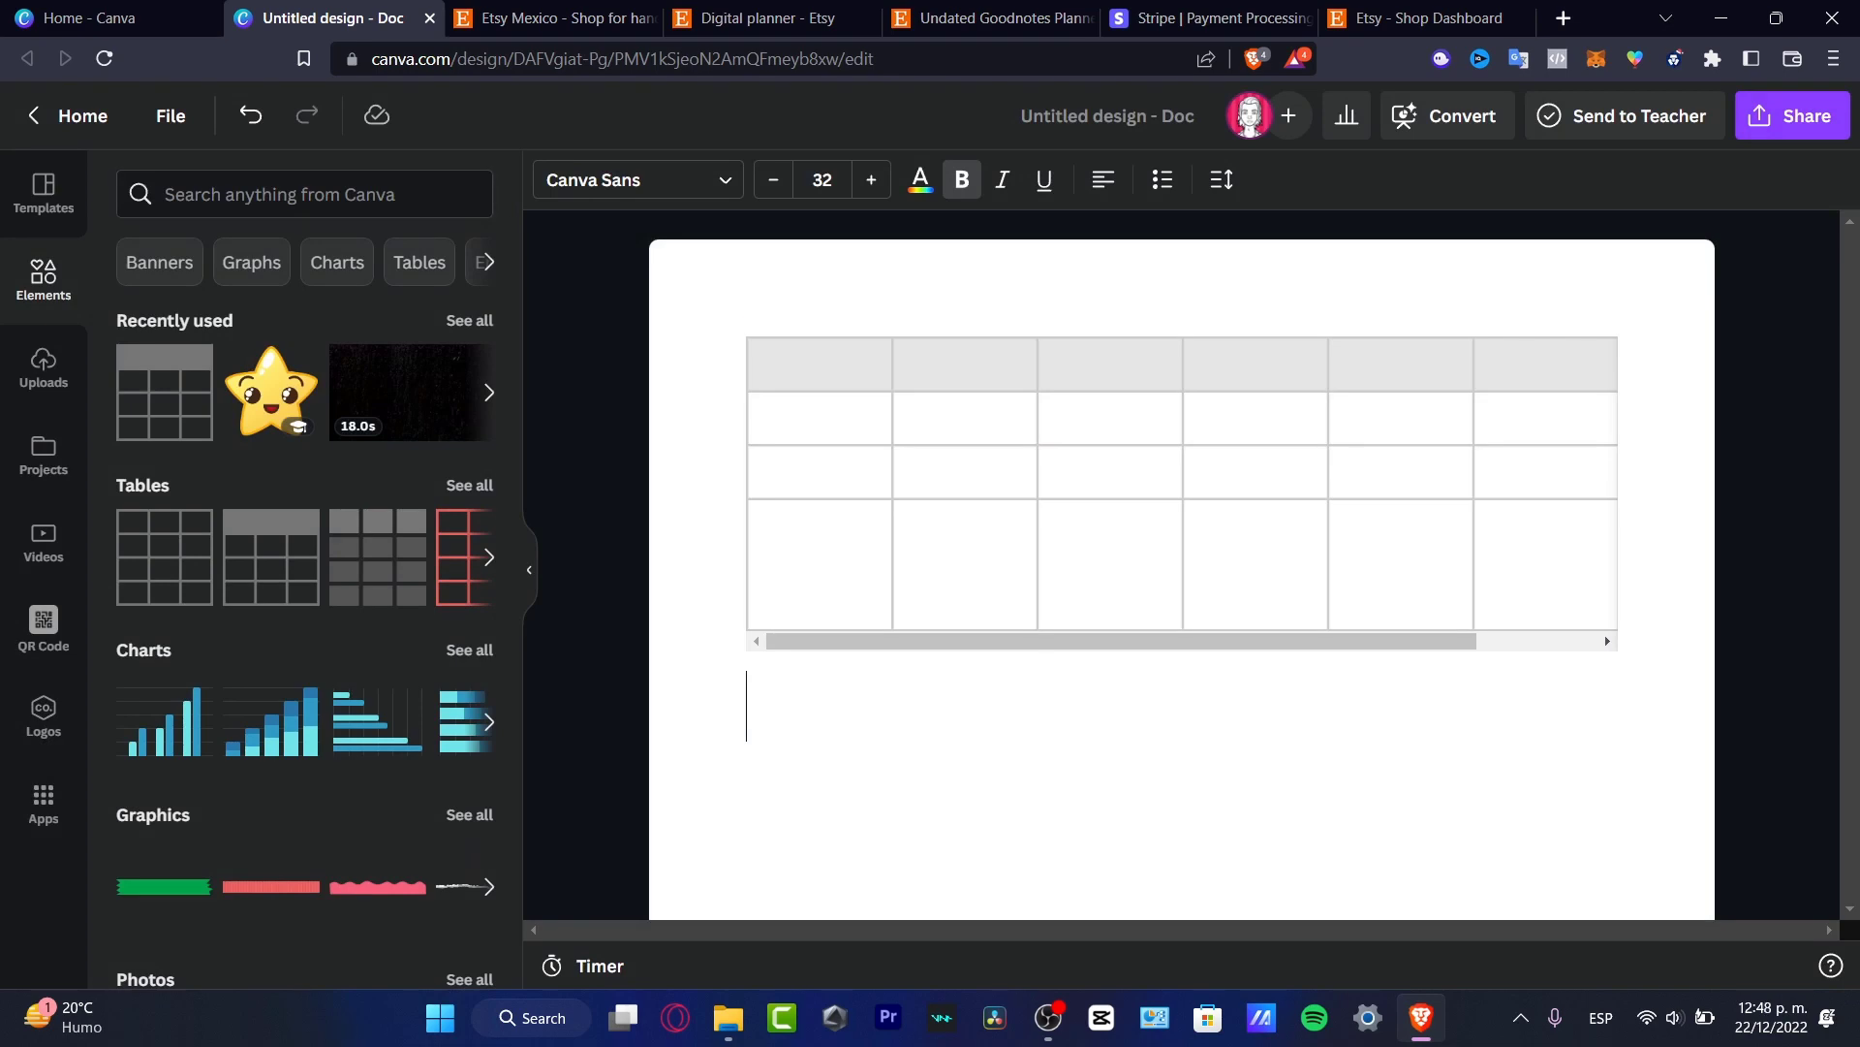
Close the Doc design and create a new A4 Document design.
click(429, 18)
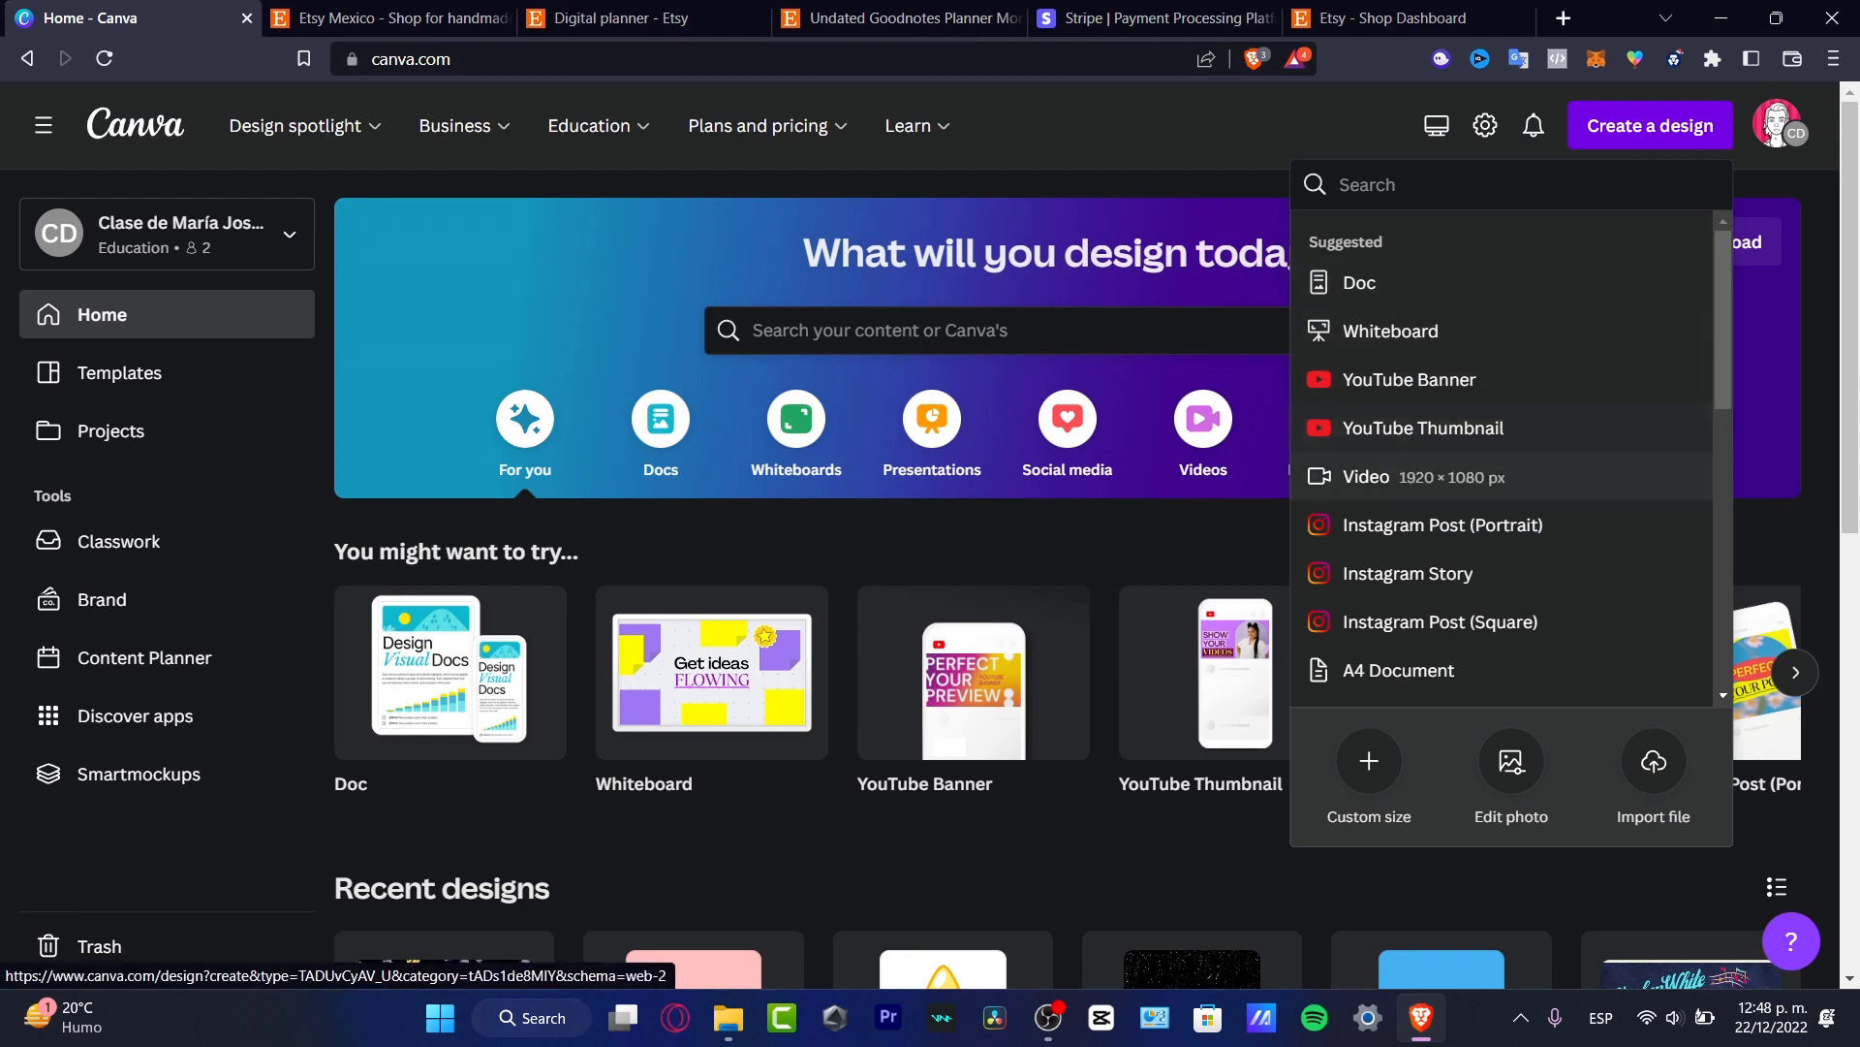
scroll(1502, 504, down, 3)
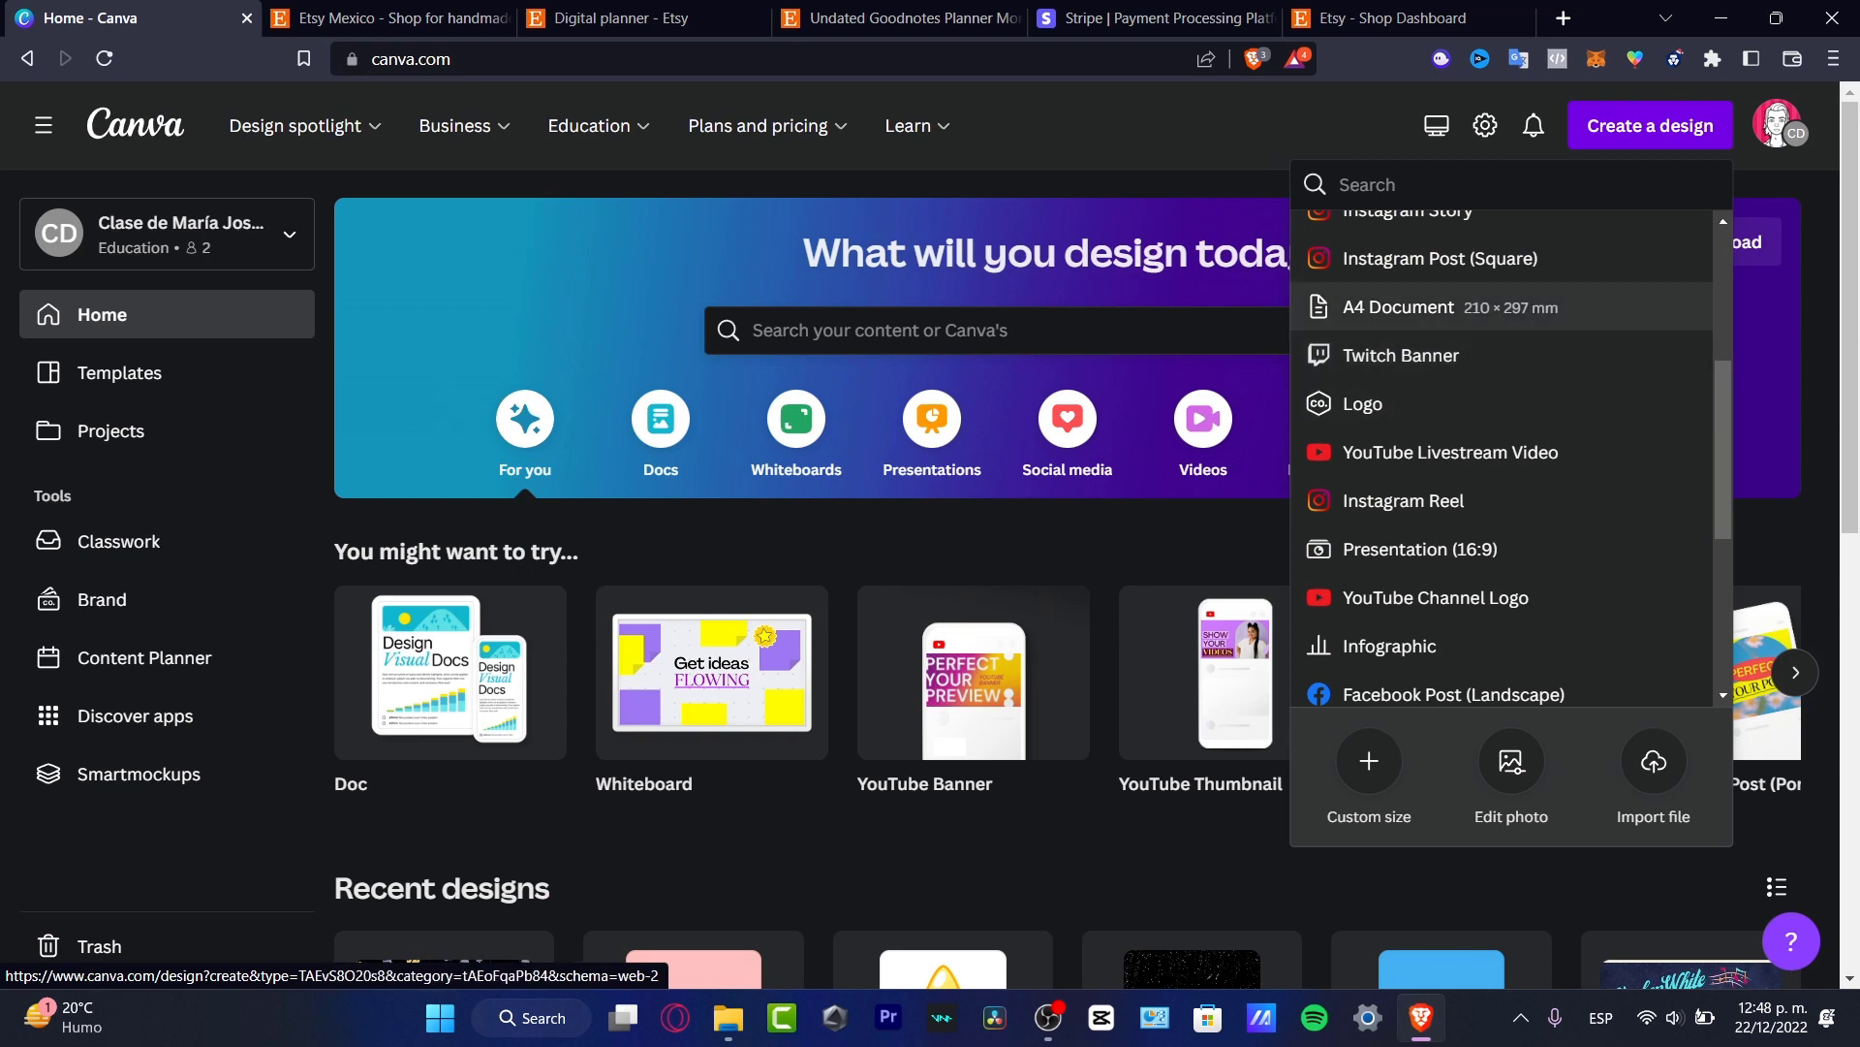
click(1405, 307)
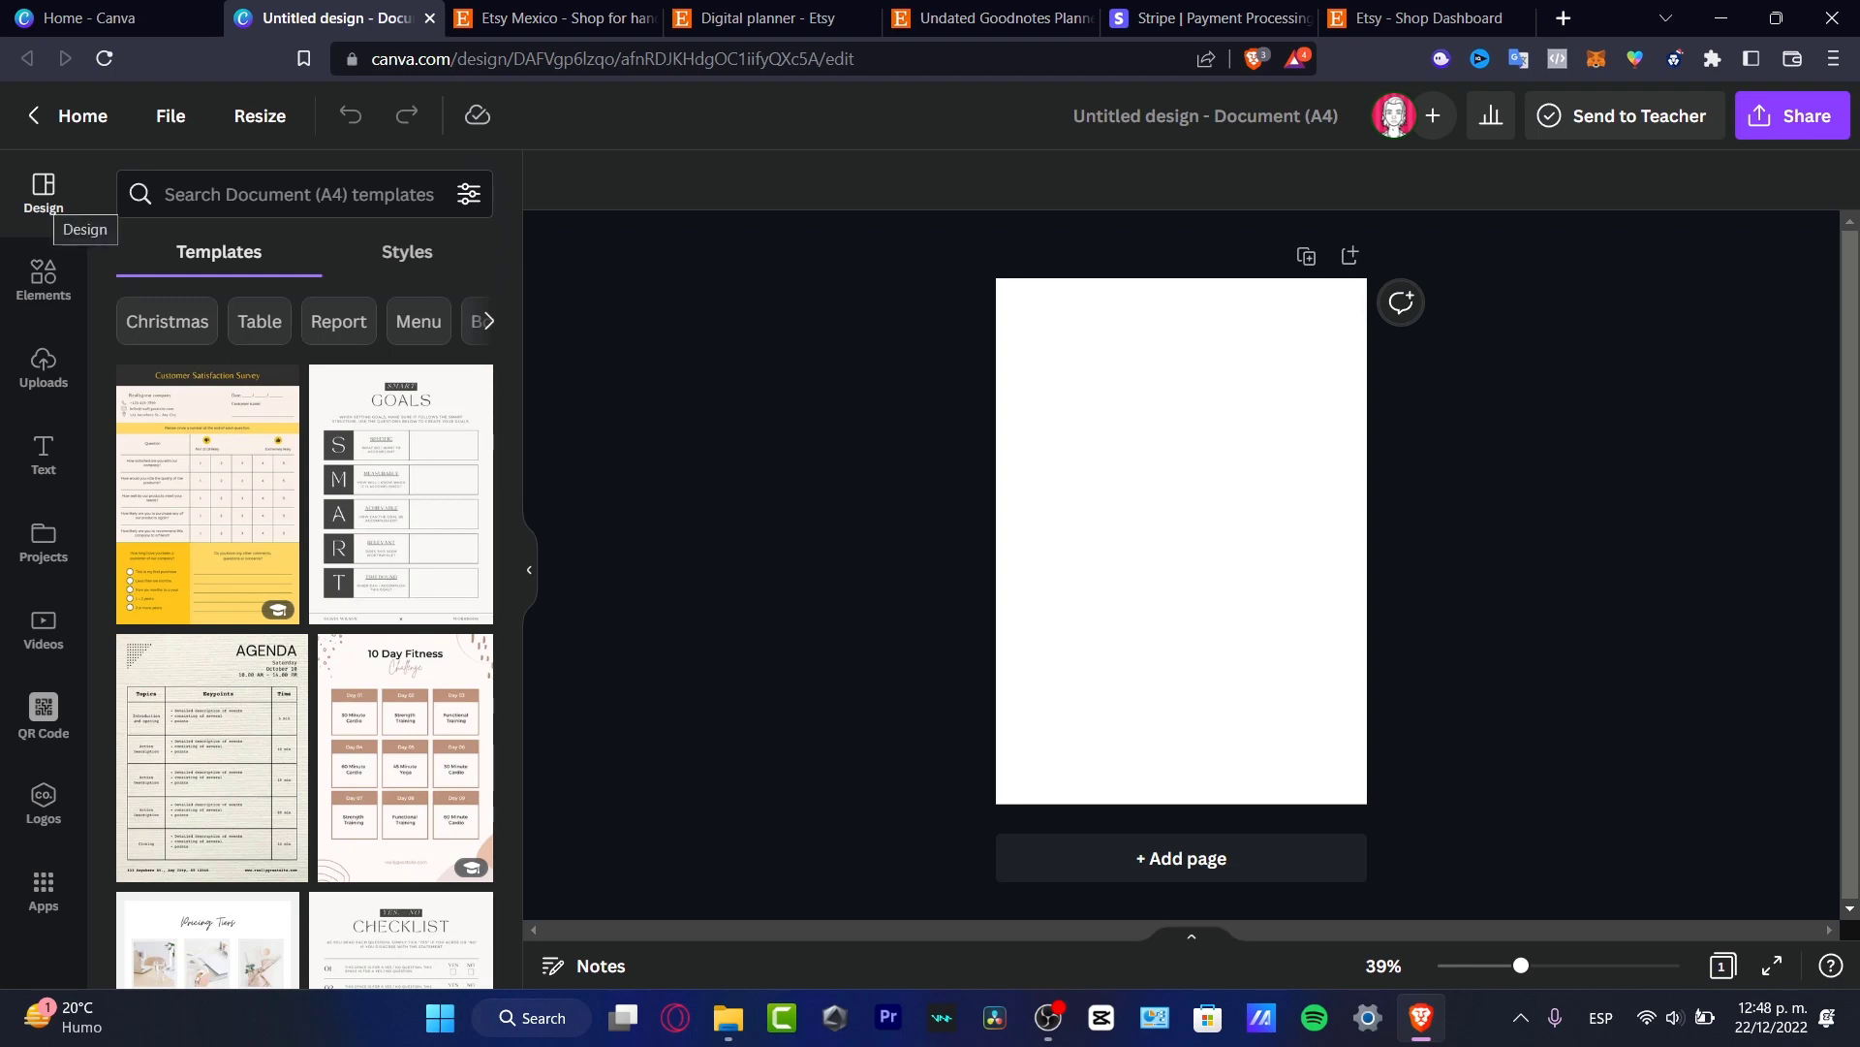
Search the A4 document templates for "digital planner" and compare them with the Etsy planner listing's "Monthly Planning" image.
click(298, 195)
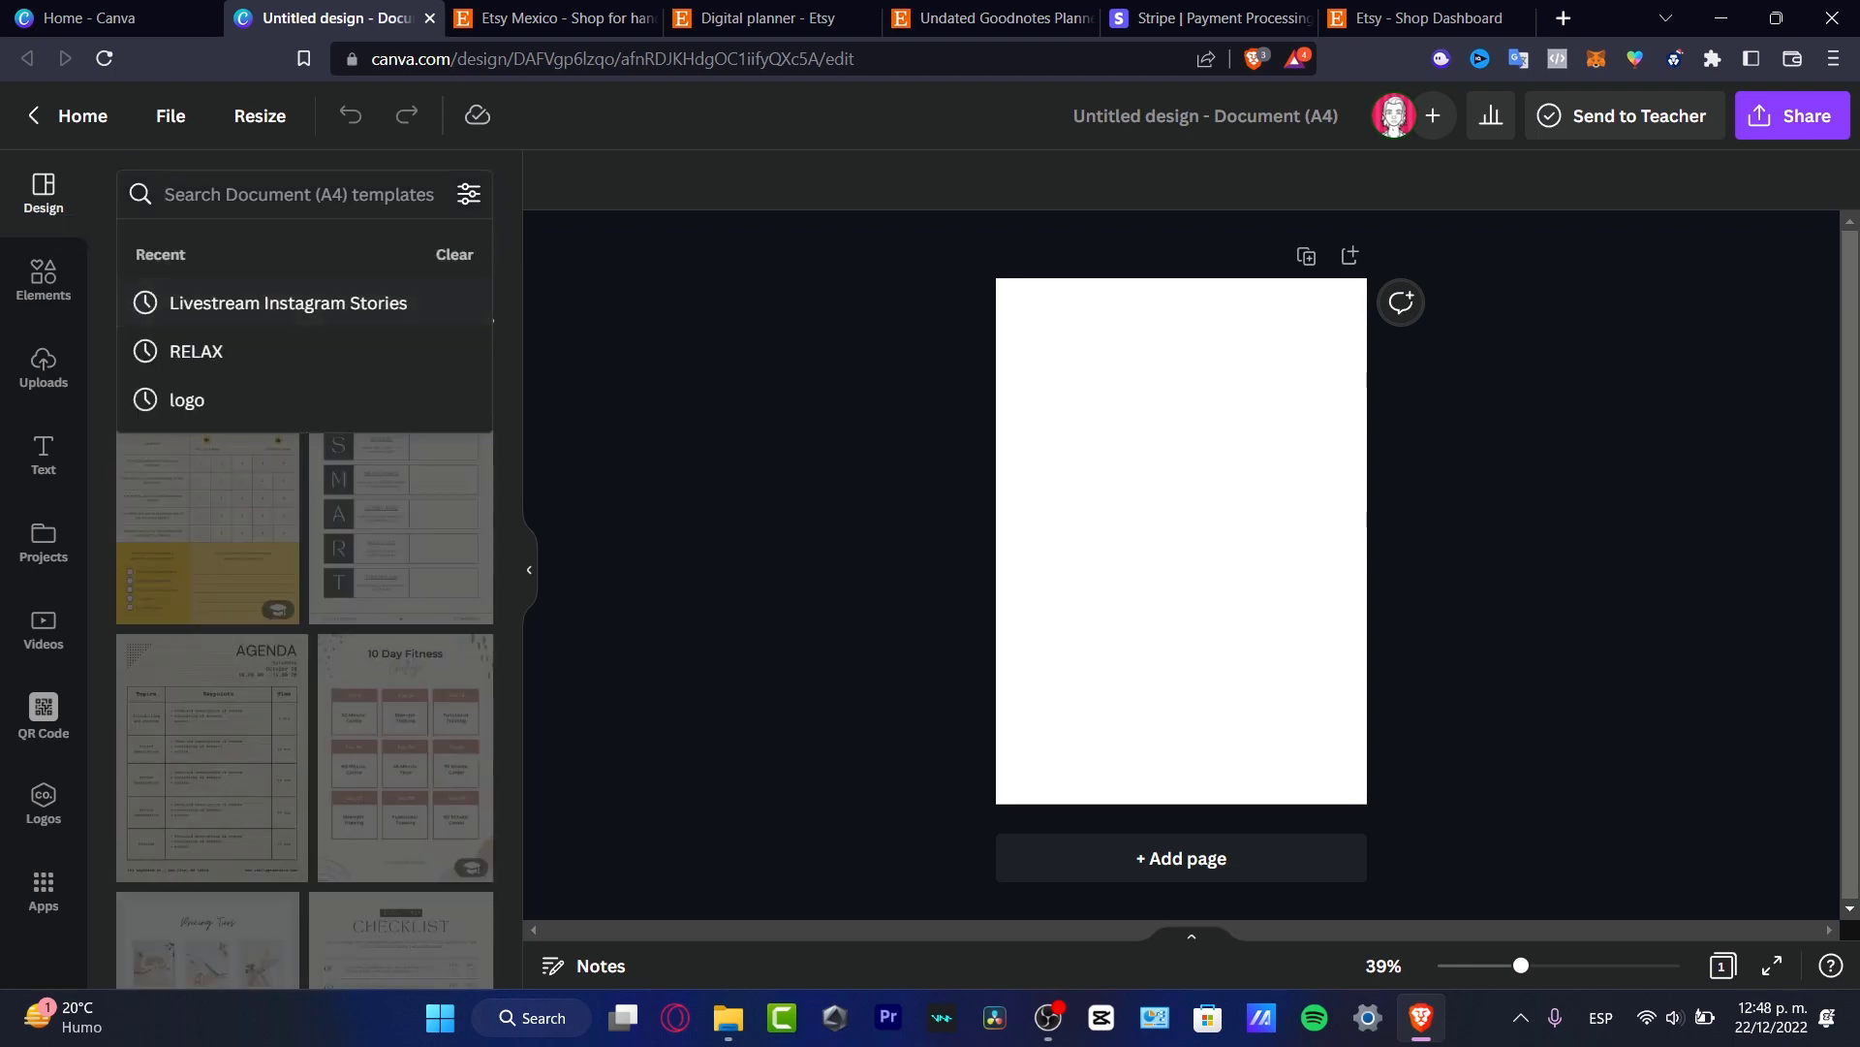
key(Escape)
click(298, 195)
text(digital)
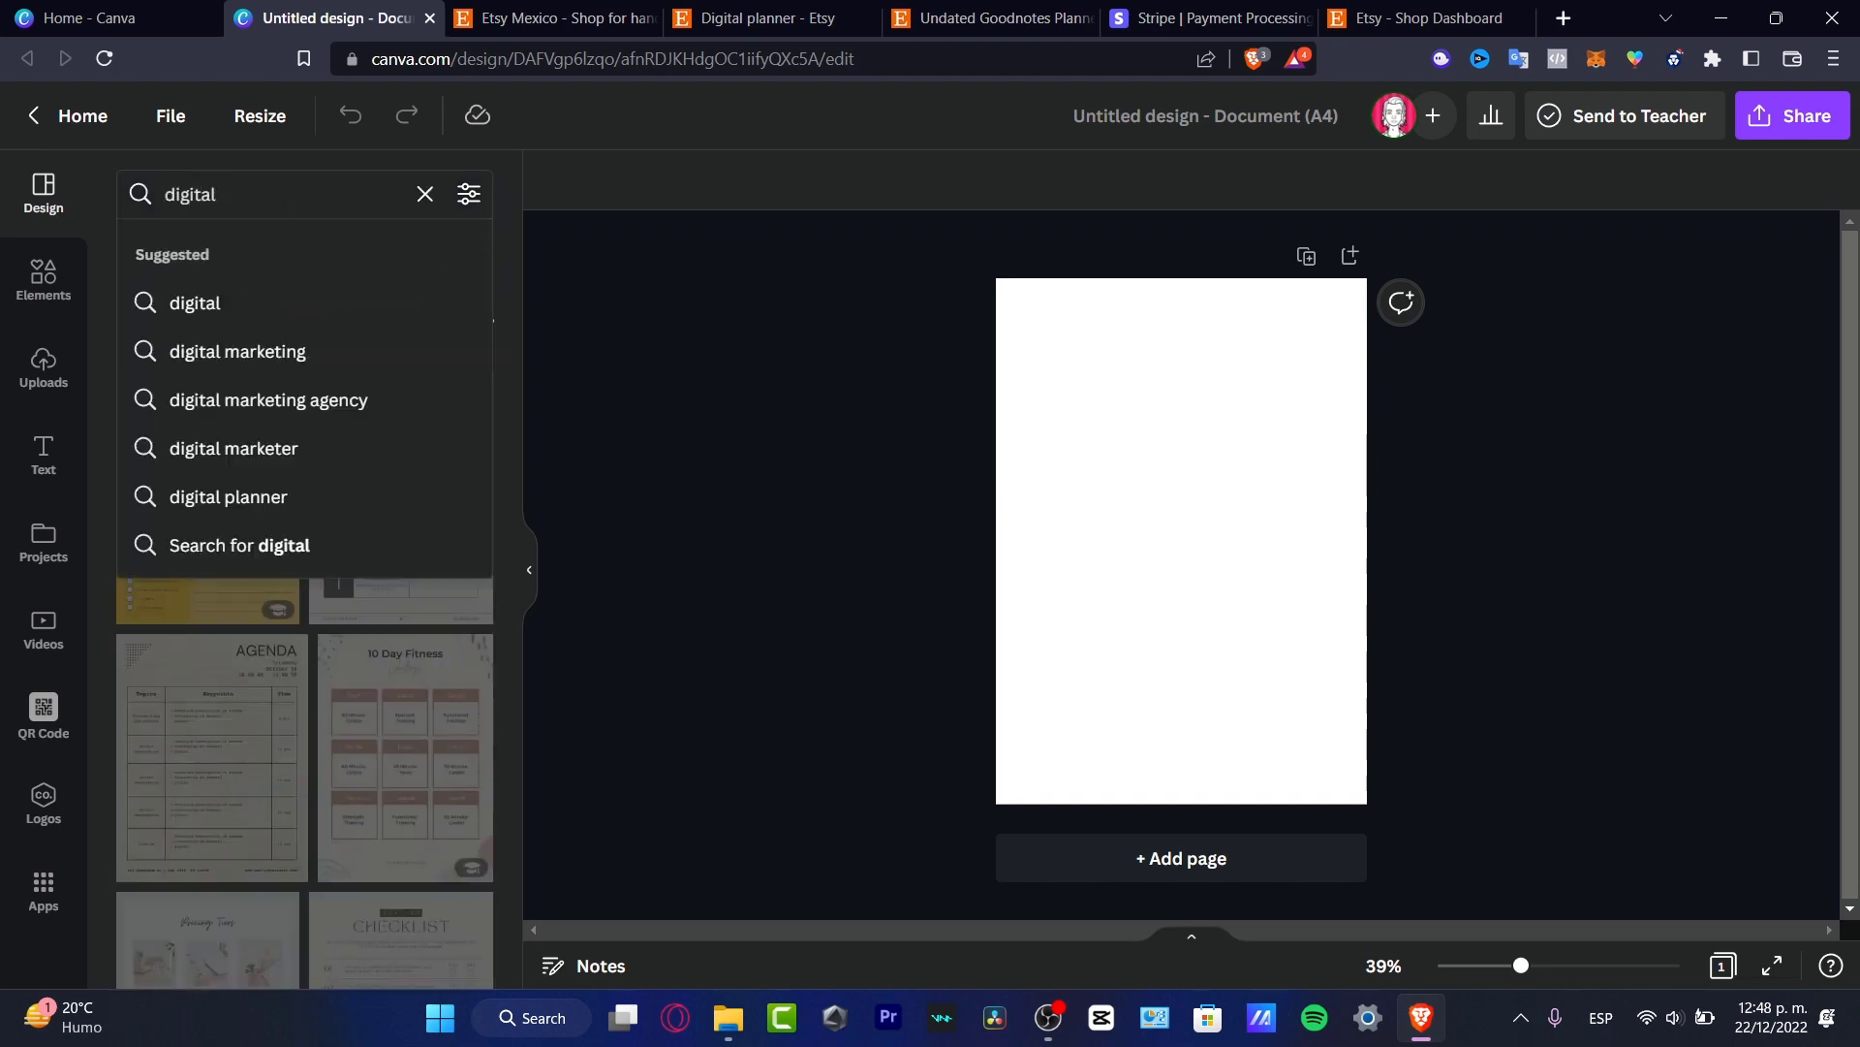
text( p)
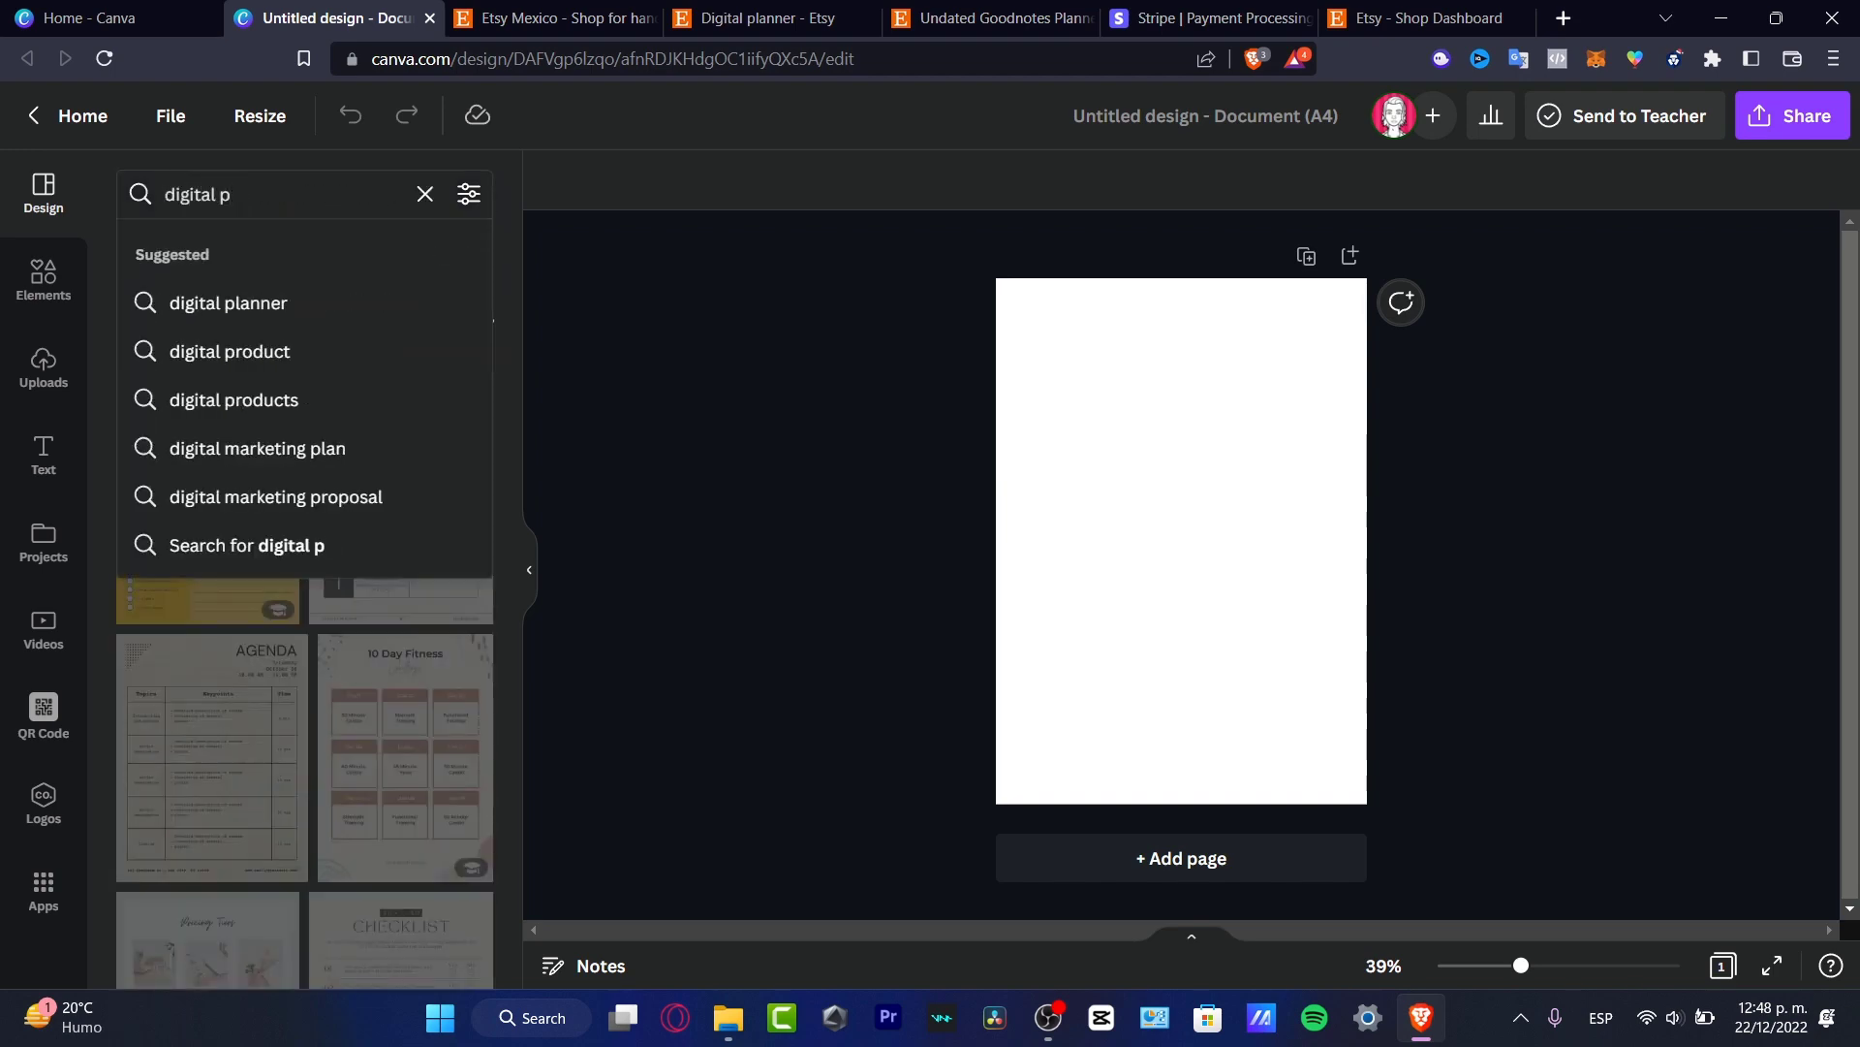
click(228, 302)
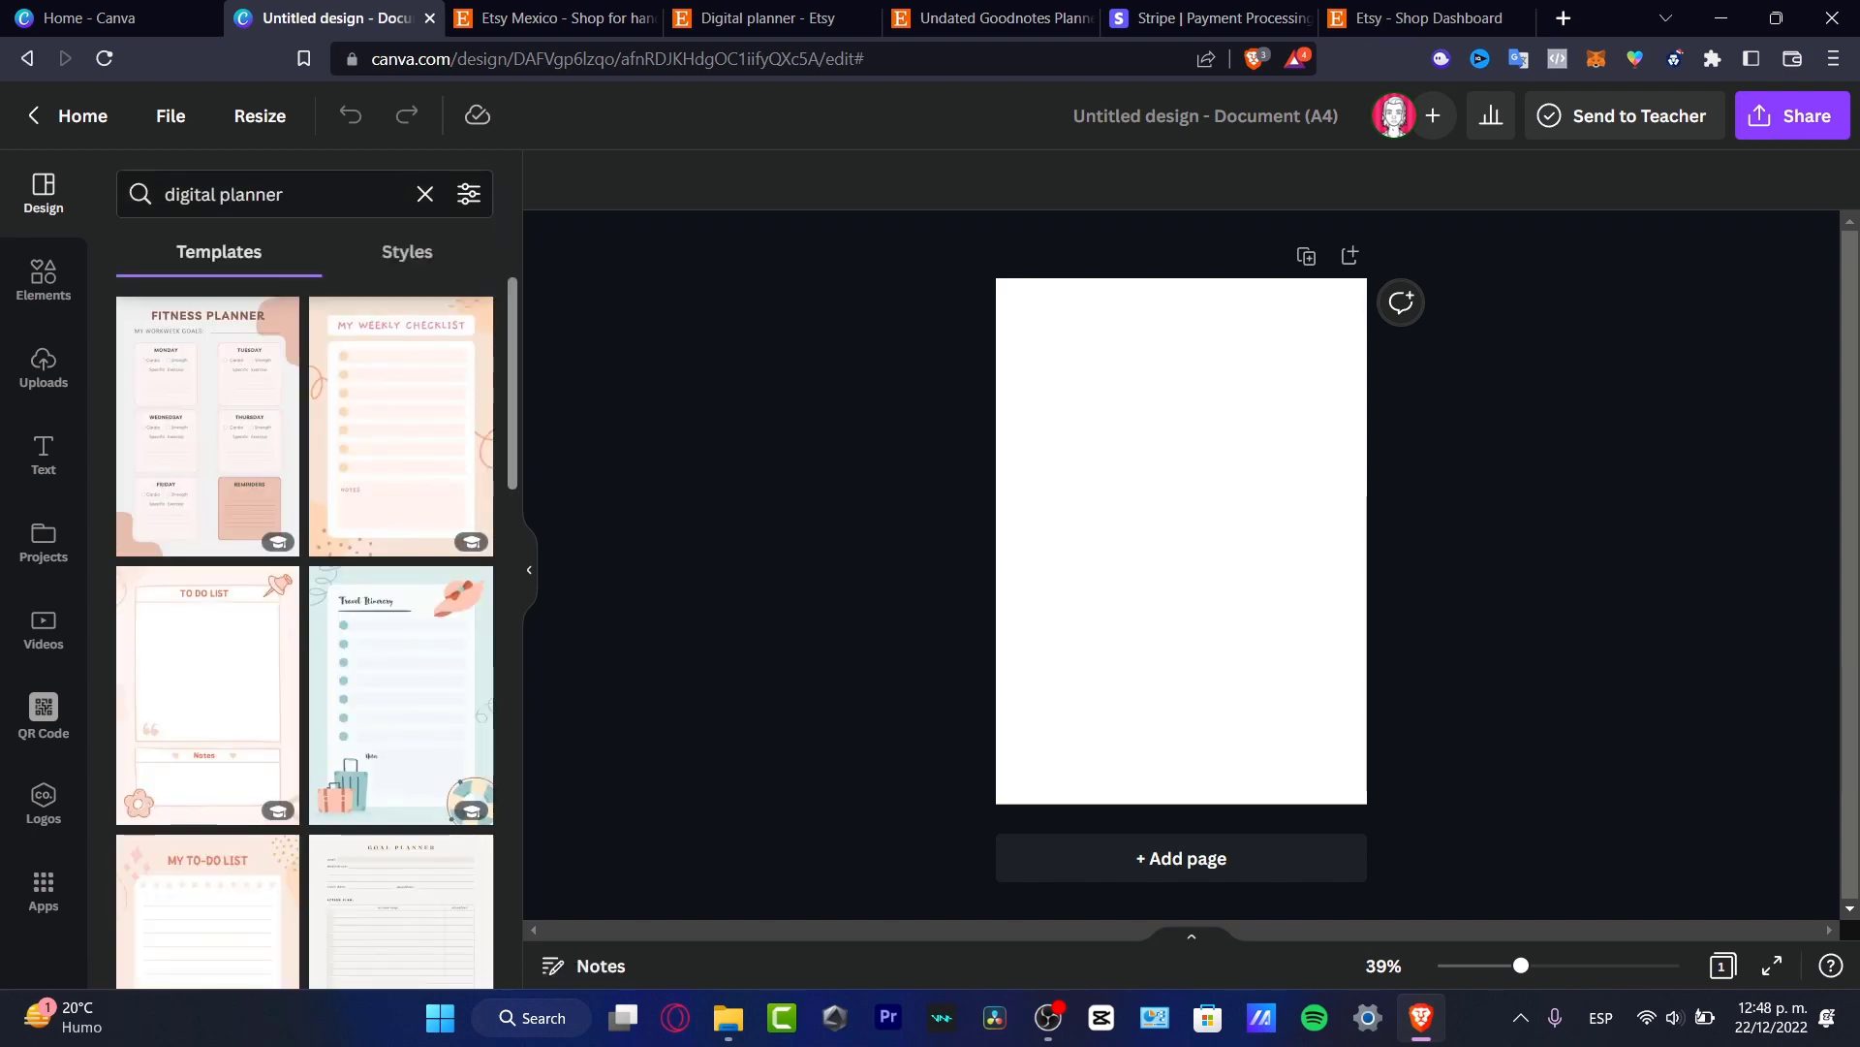
scroll(398, 776, down, 3)
scroll(407, 775, down, 3)
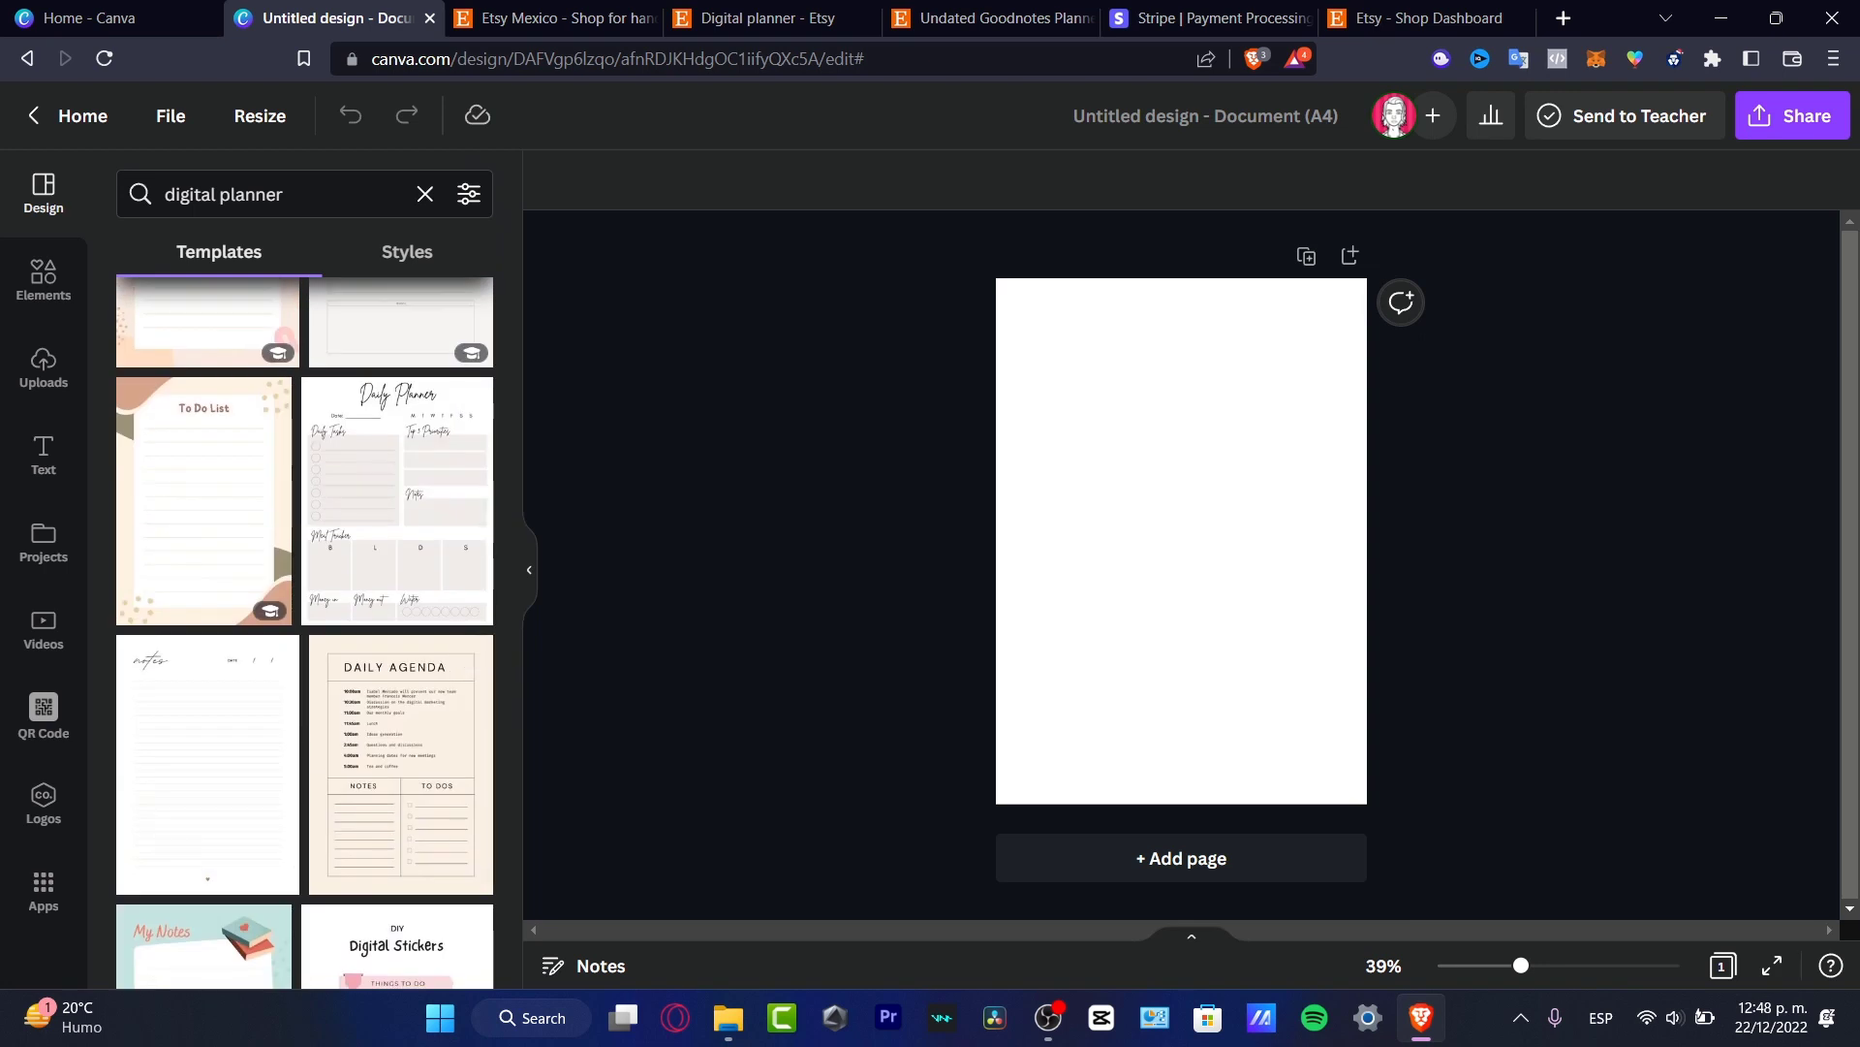
scroll(305, 630, down, 3)
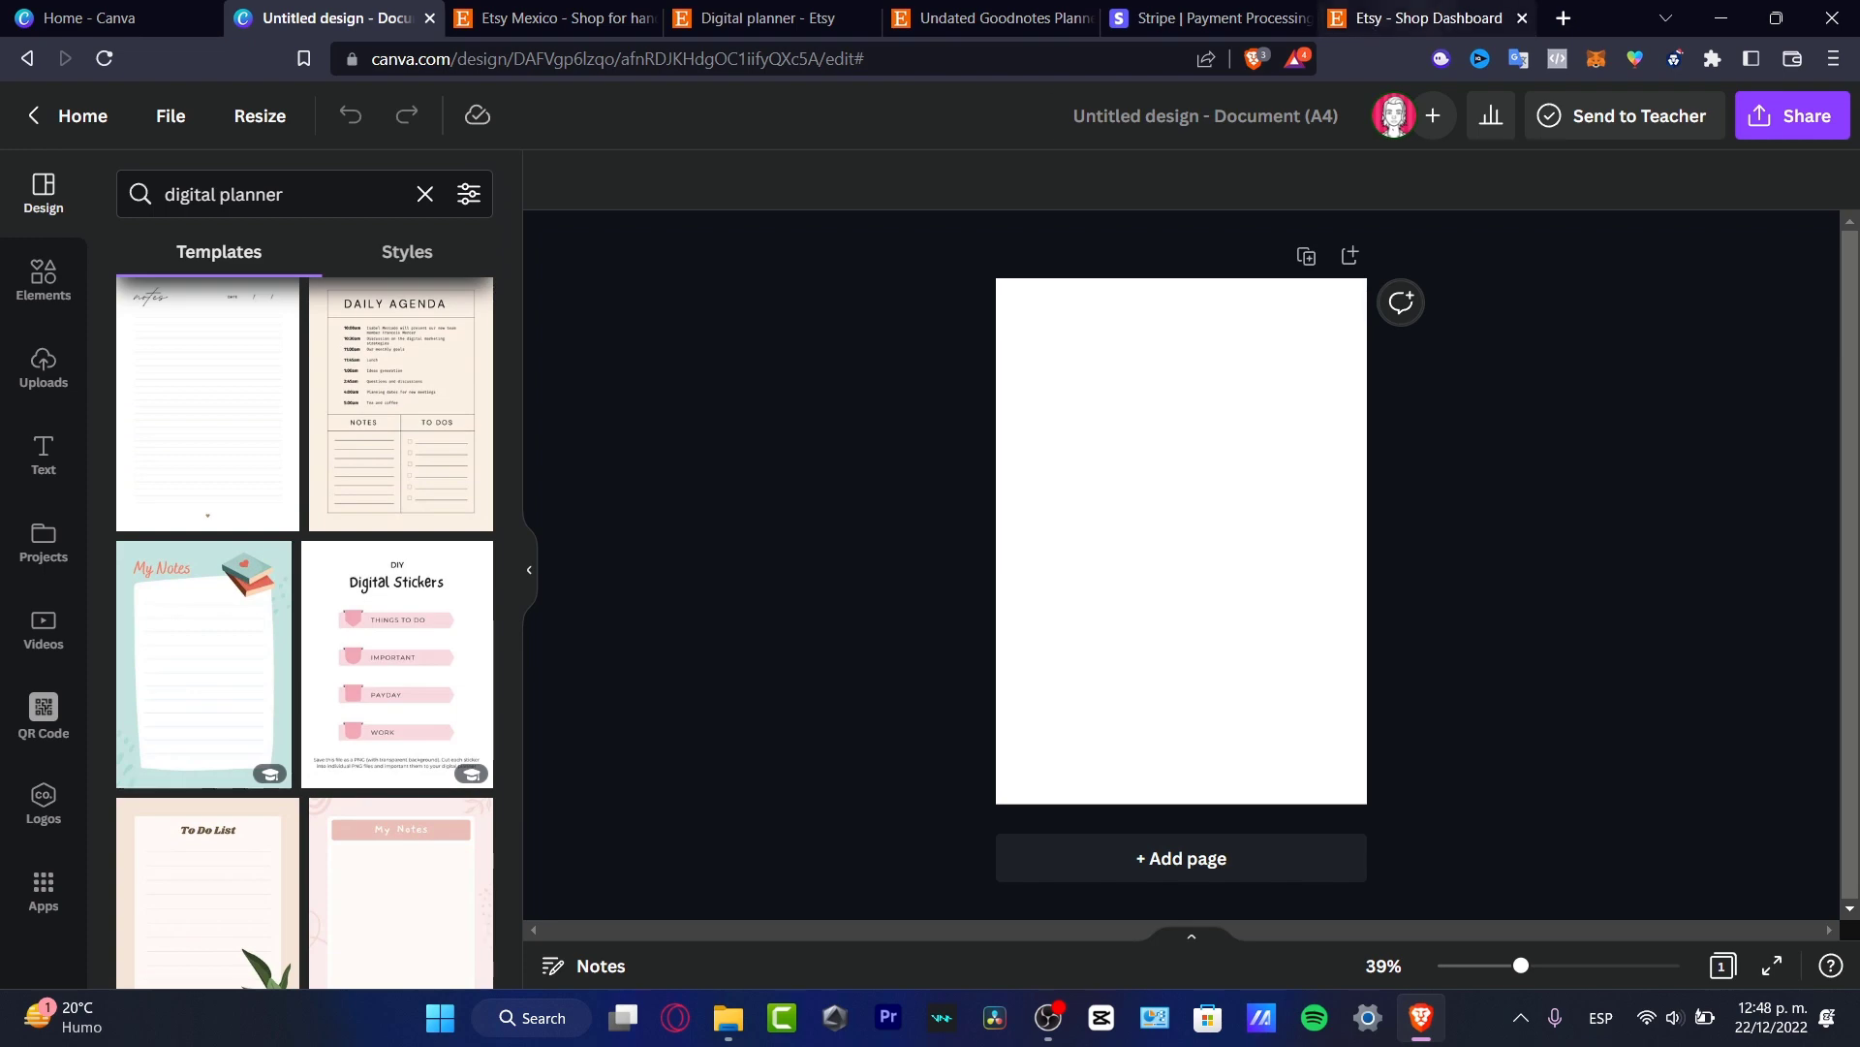
click(994, 18)
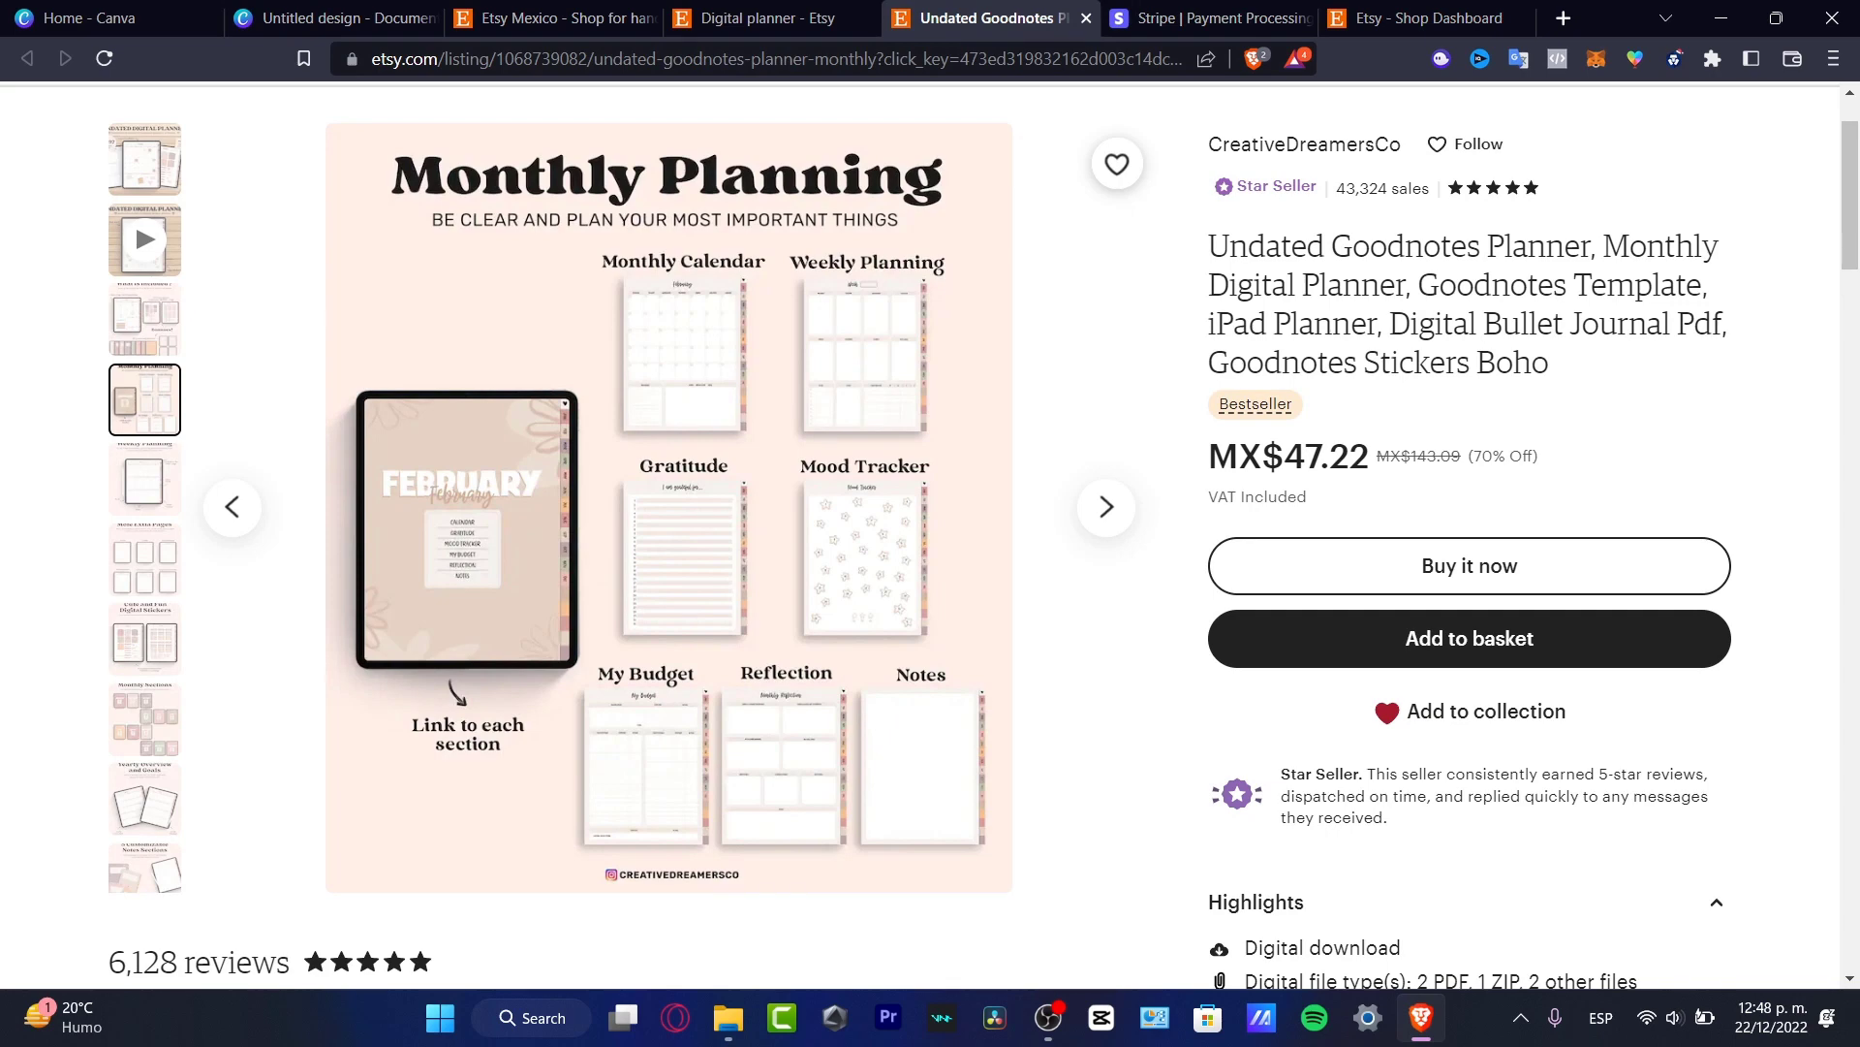
click(329, 17)
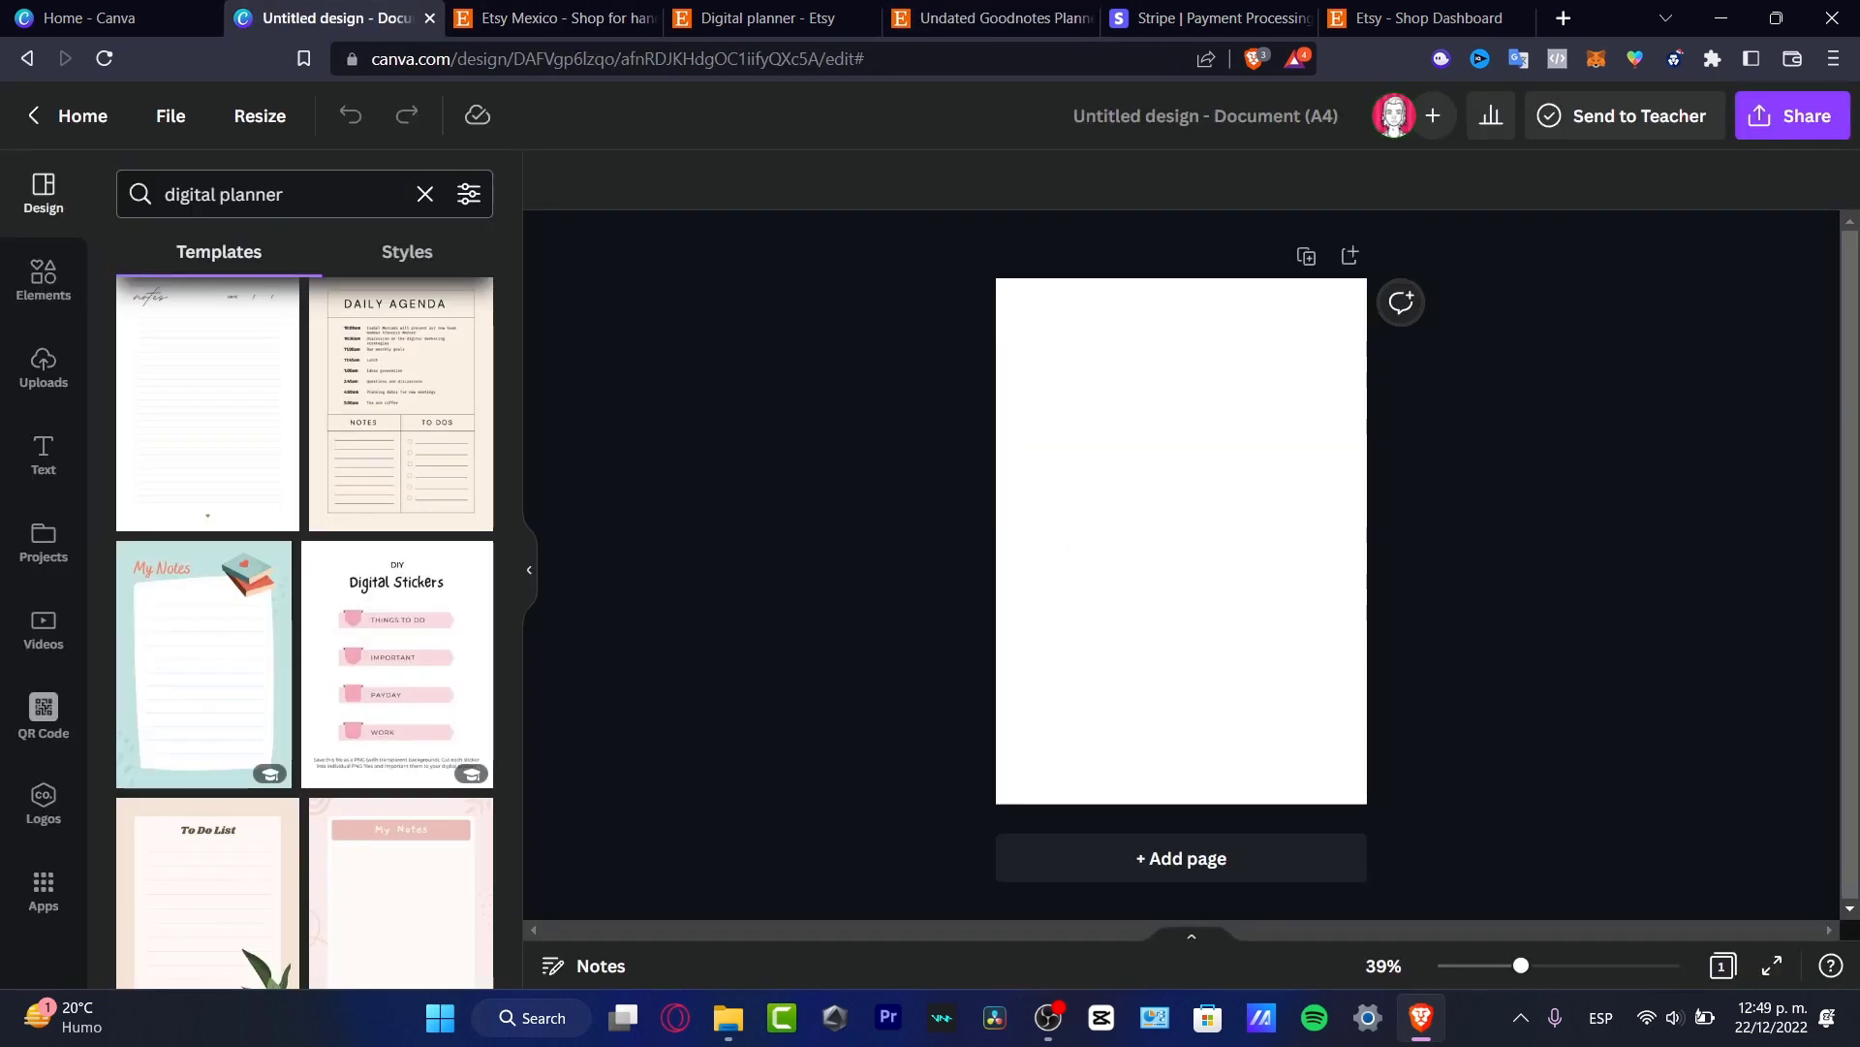
Search the templates for "monthly calendar" and apply the December 2022 calendar with Christmas illustrations to the page.
key(ctrl+shift+Left)
key(ctrl+shift+Left)
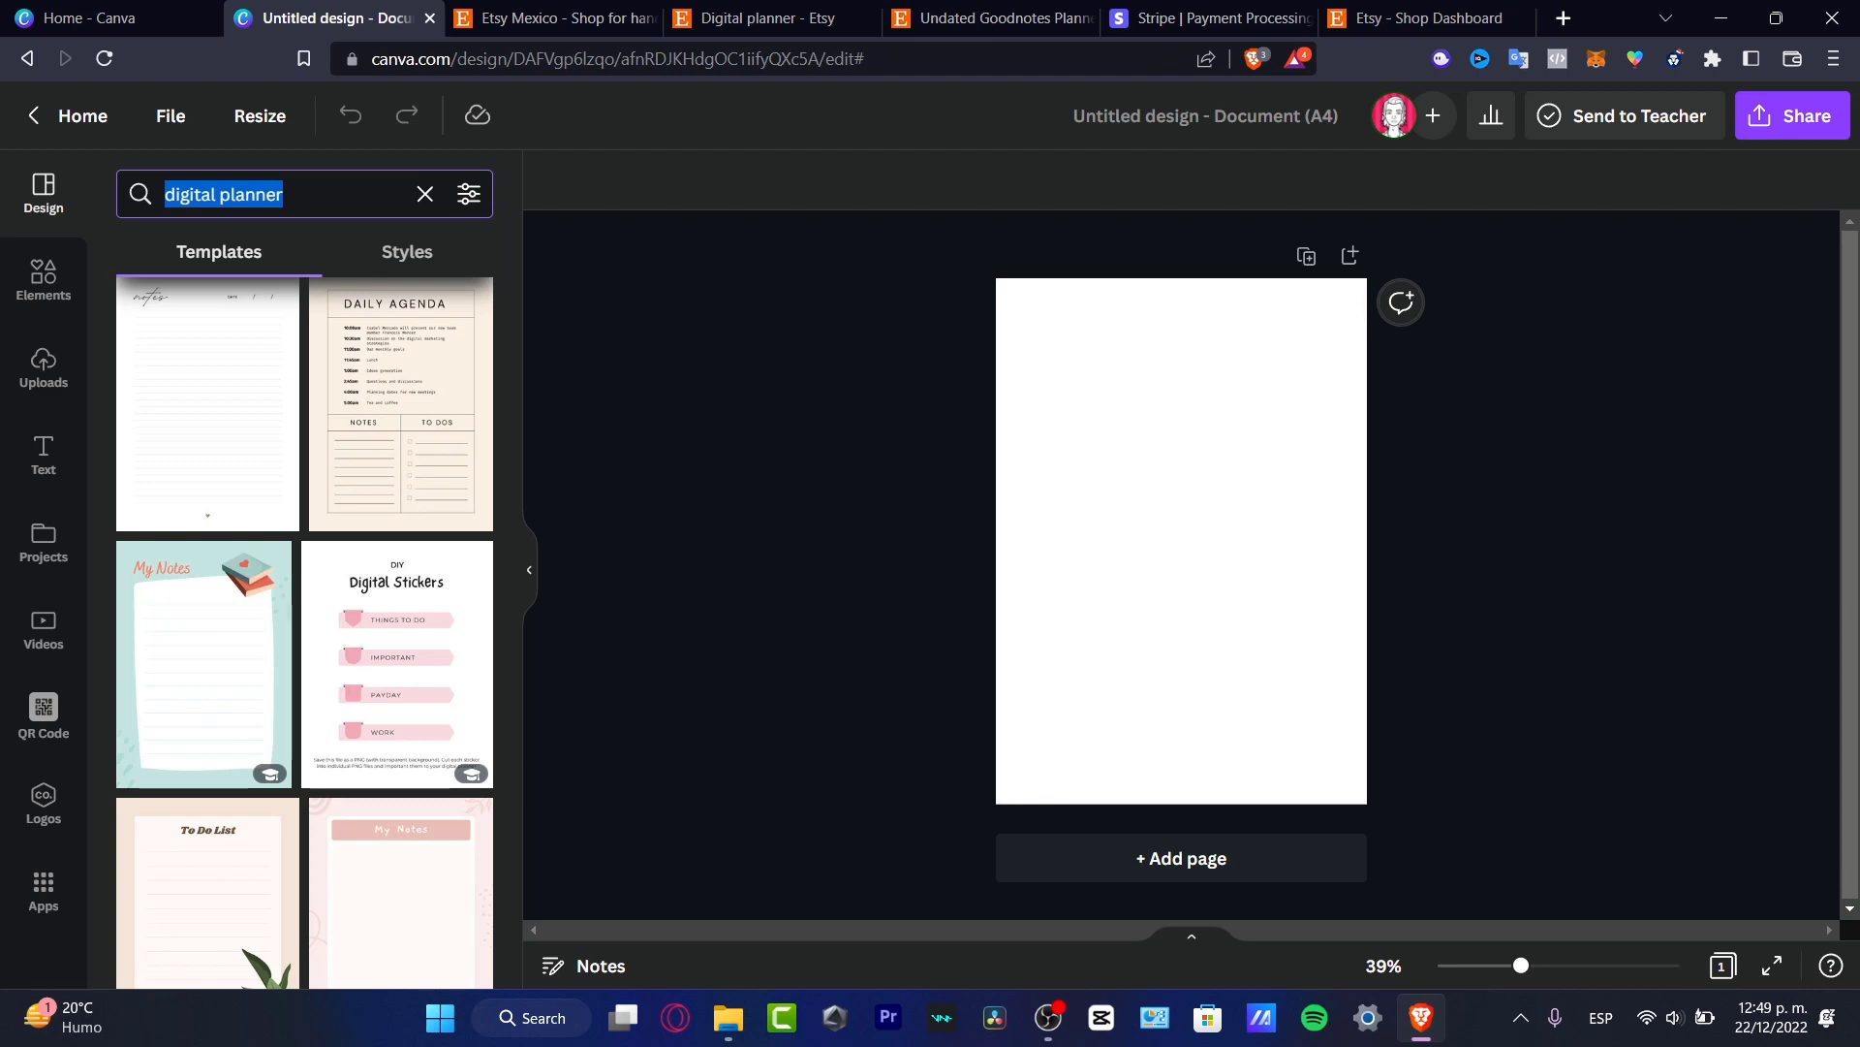
text(monthly)
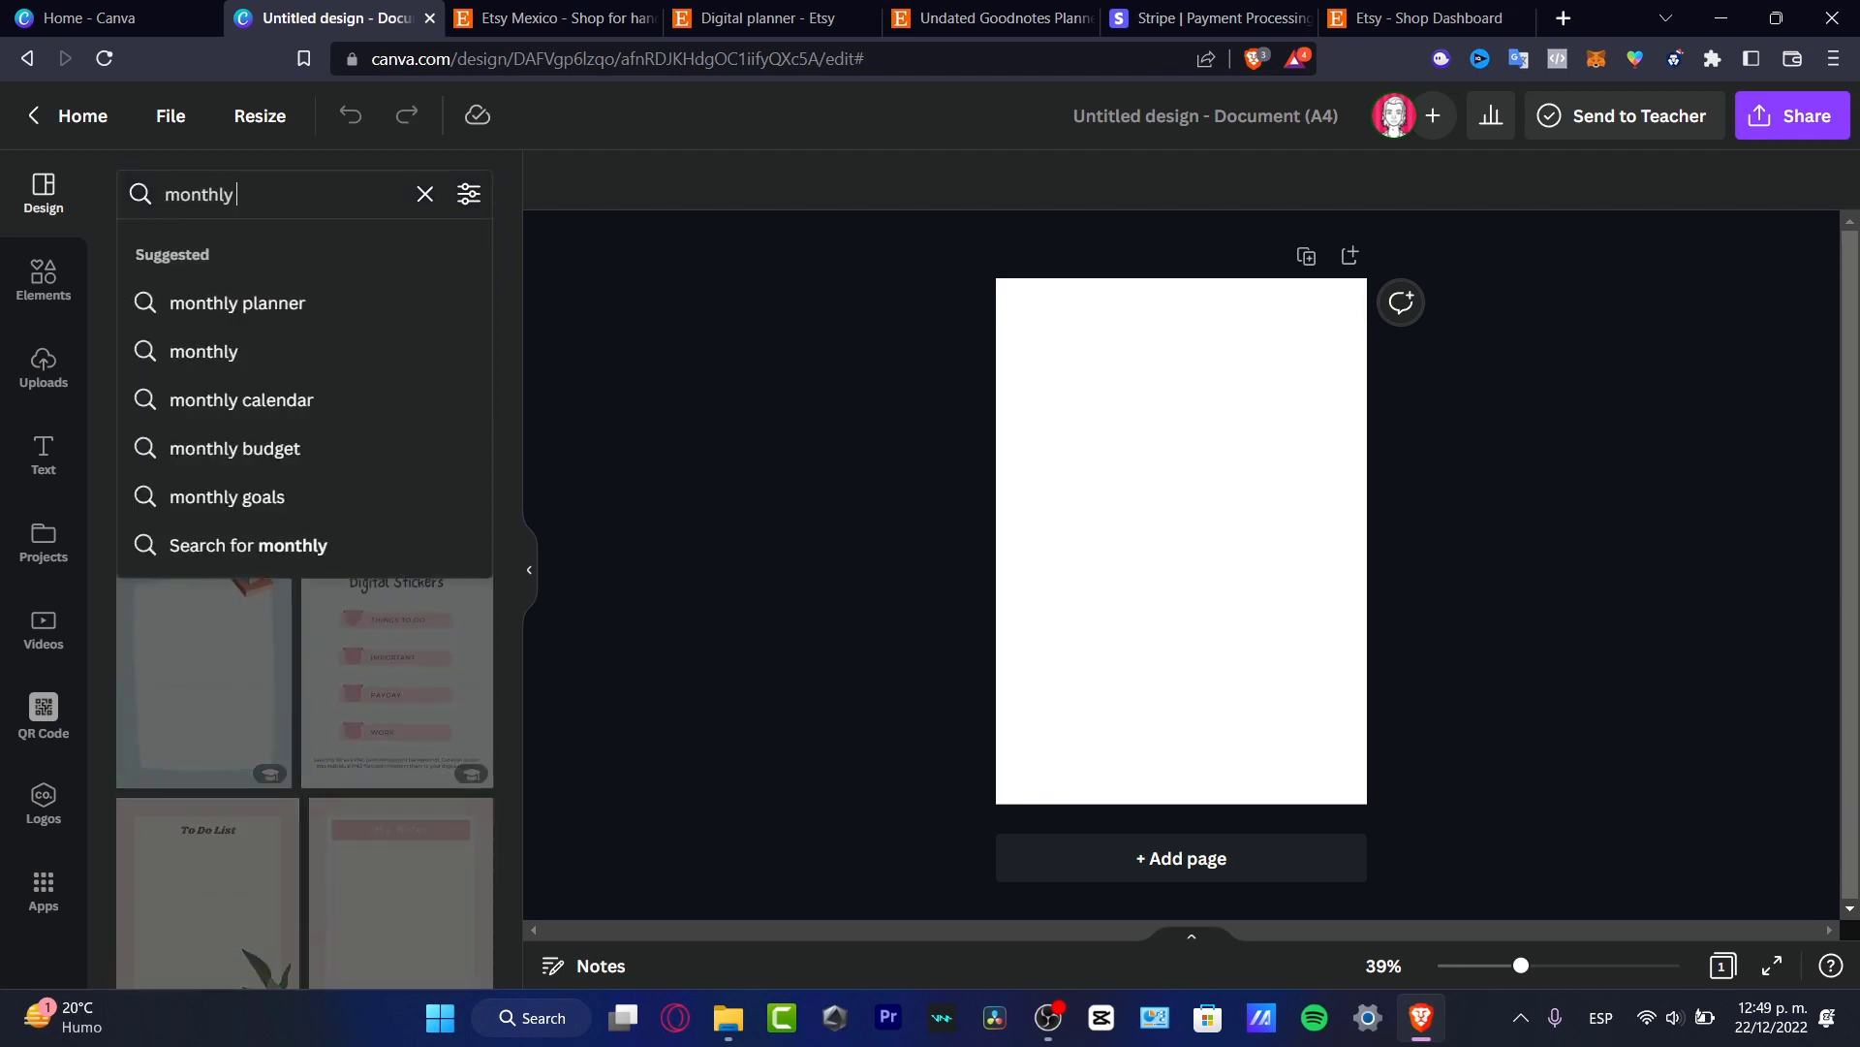
text( pl)
key(BackSpace)
key(BackSpace)
text(c)
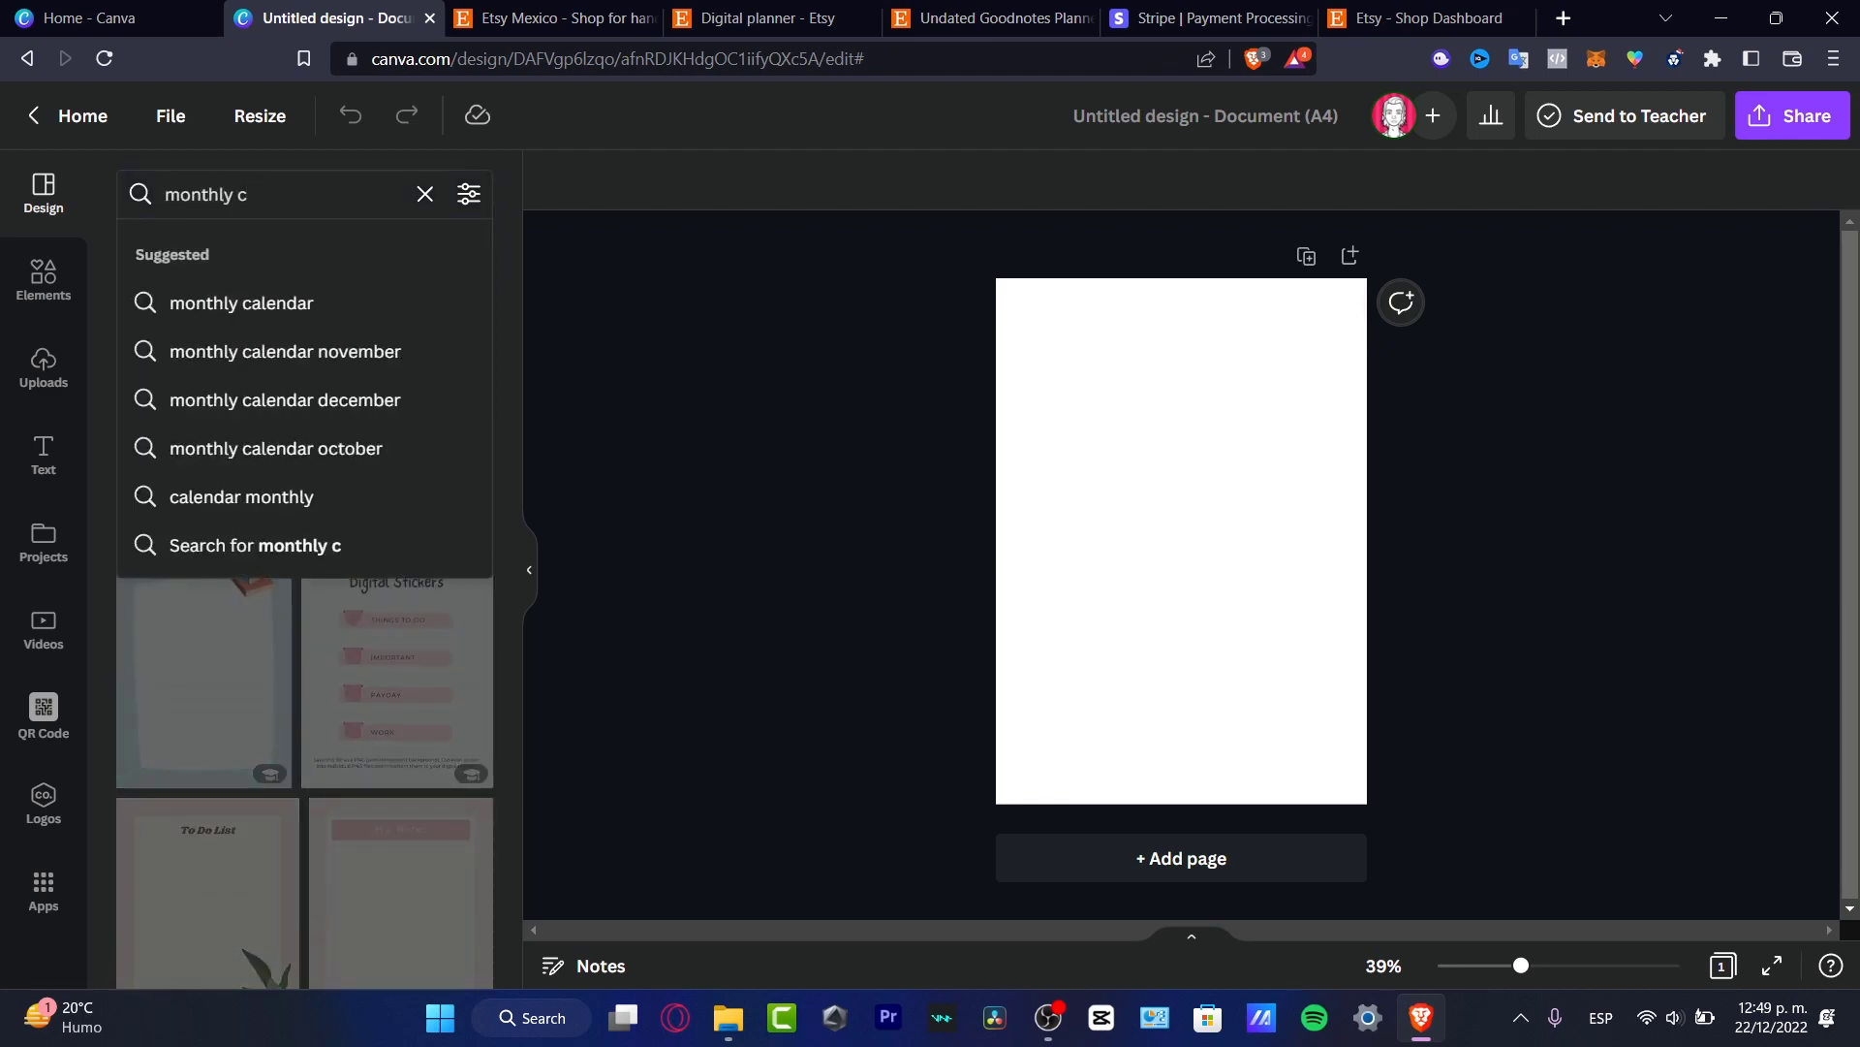
key(Down)
key(Return)
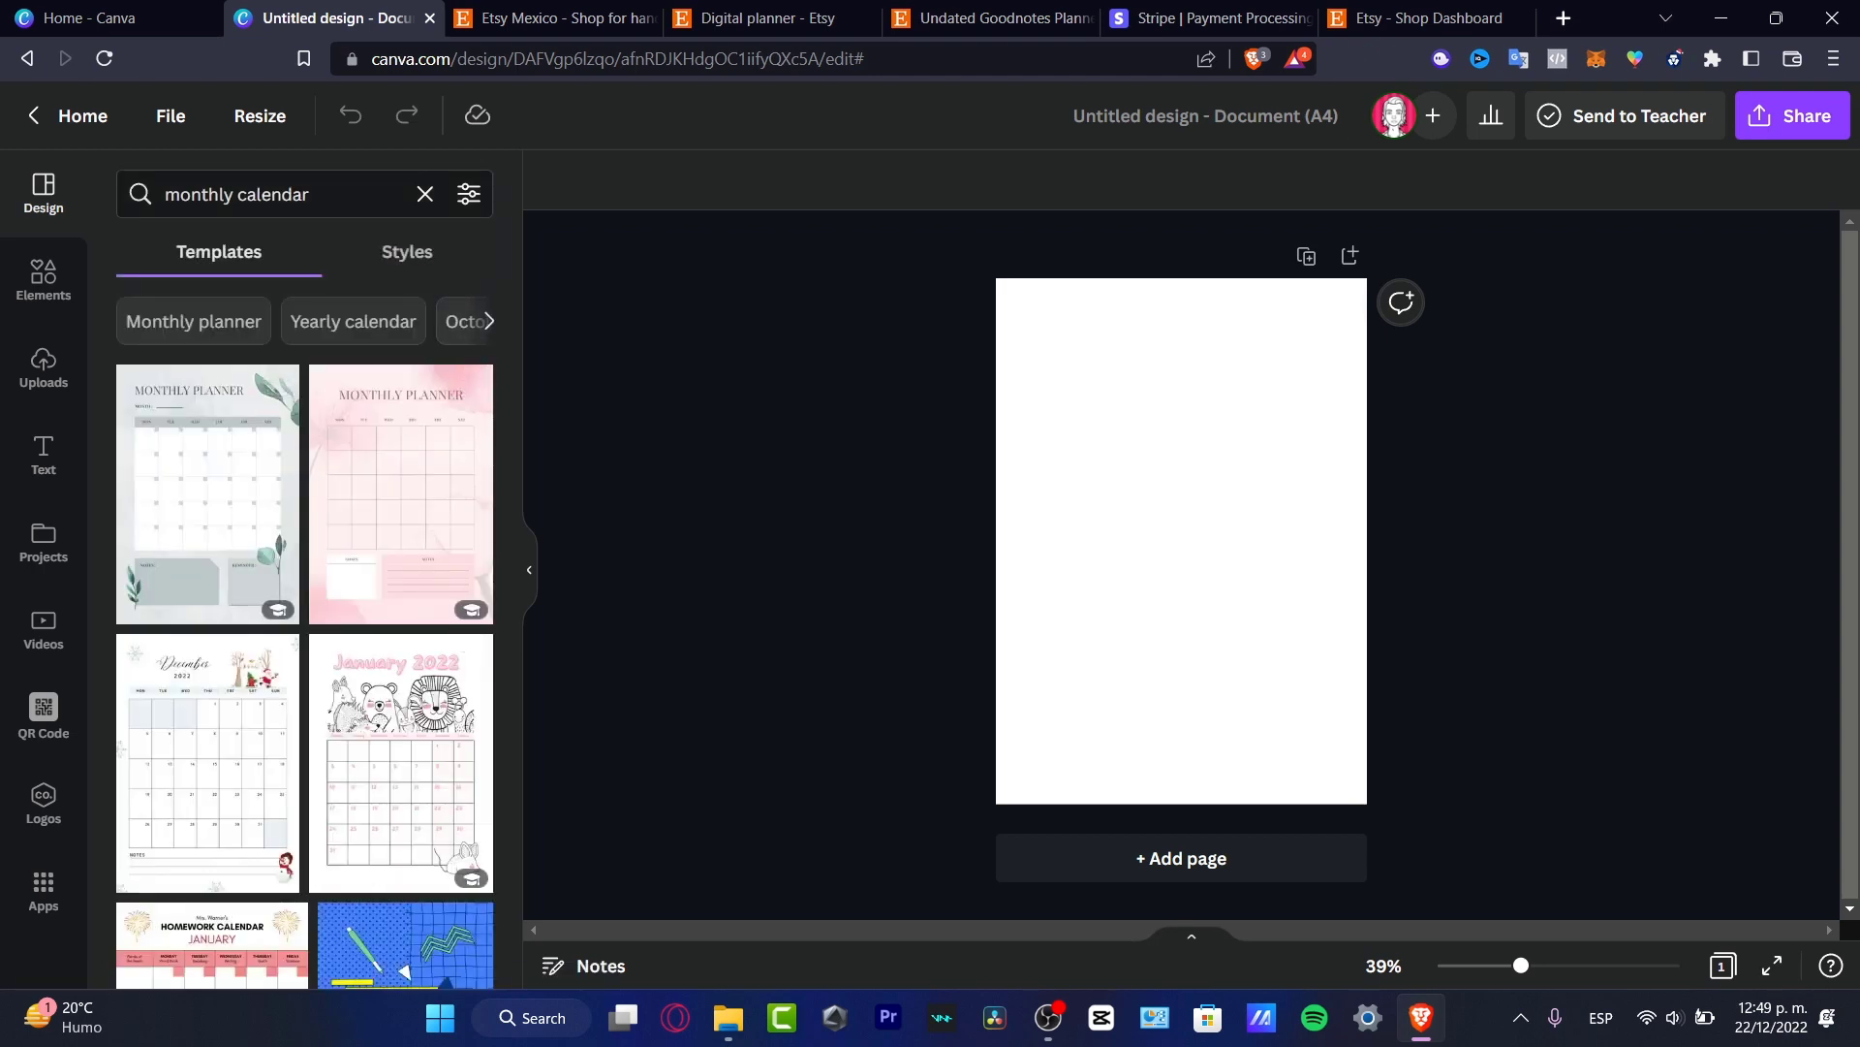
scroll(305, 630, down, 3)
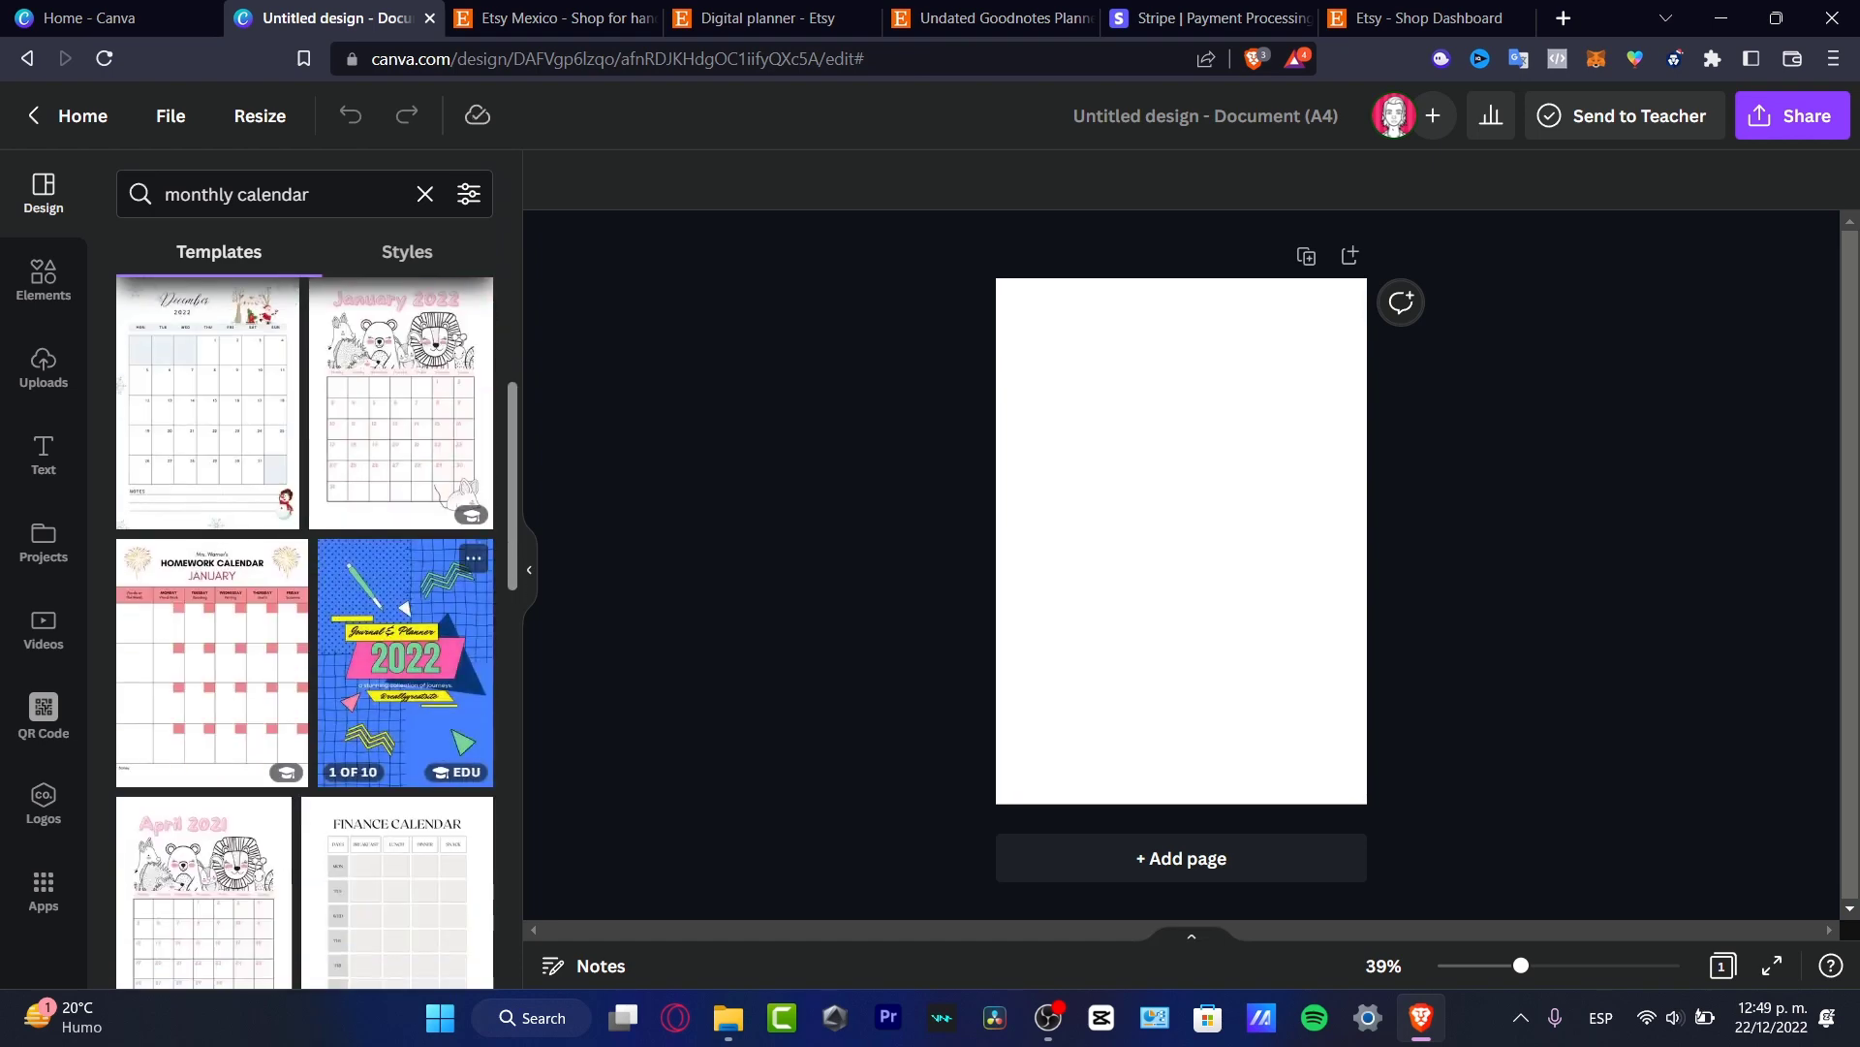
scroll(228, 475, up, 3)
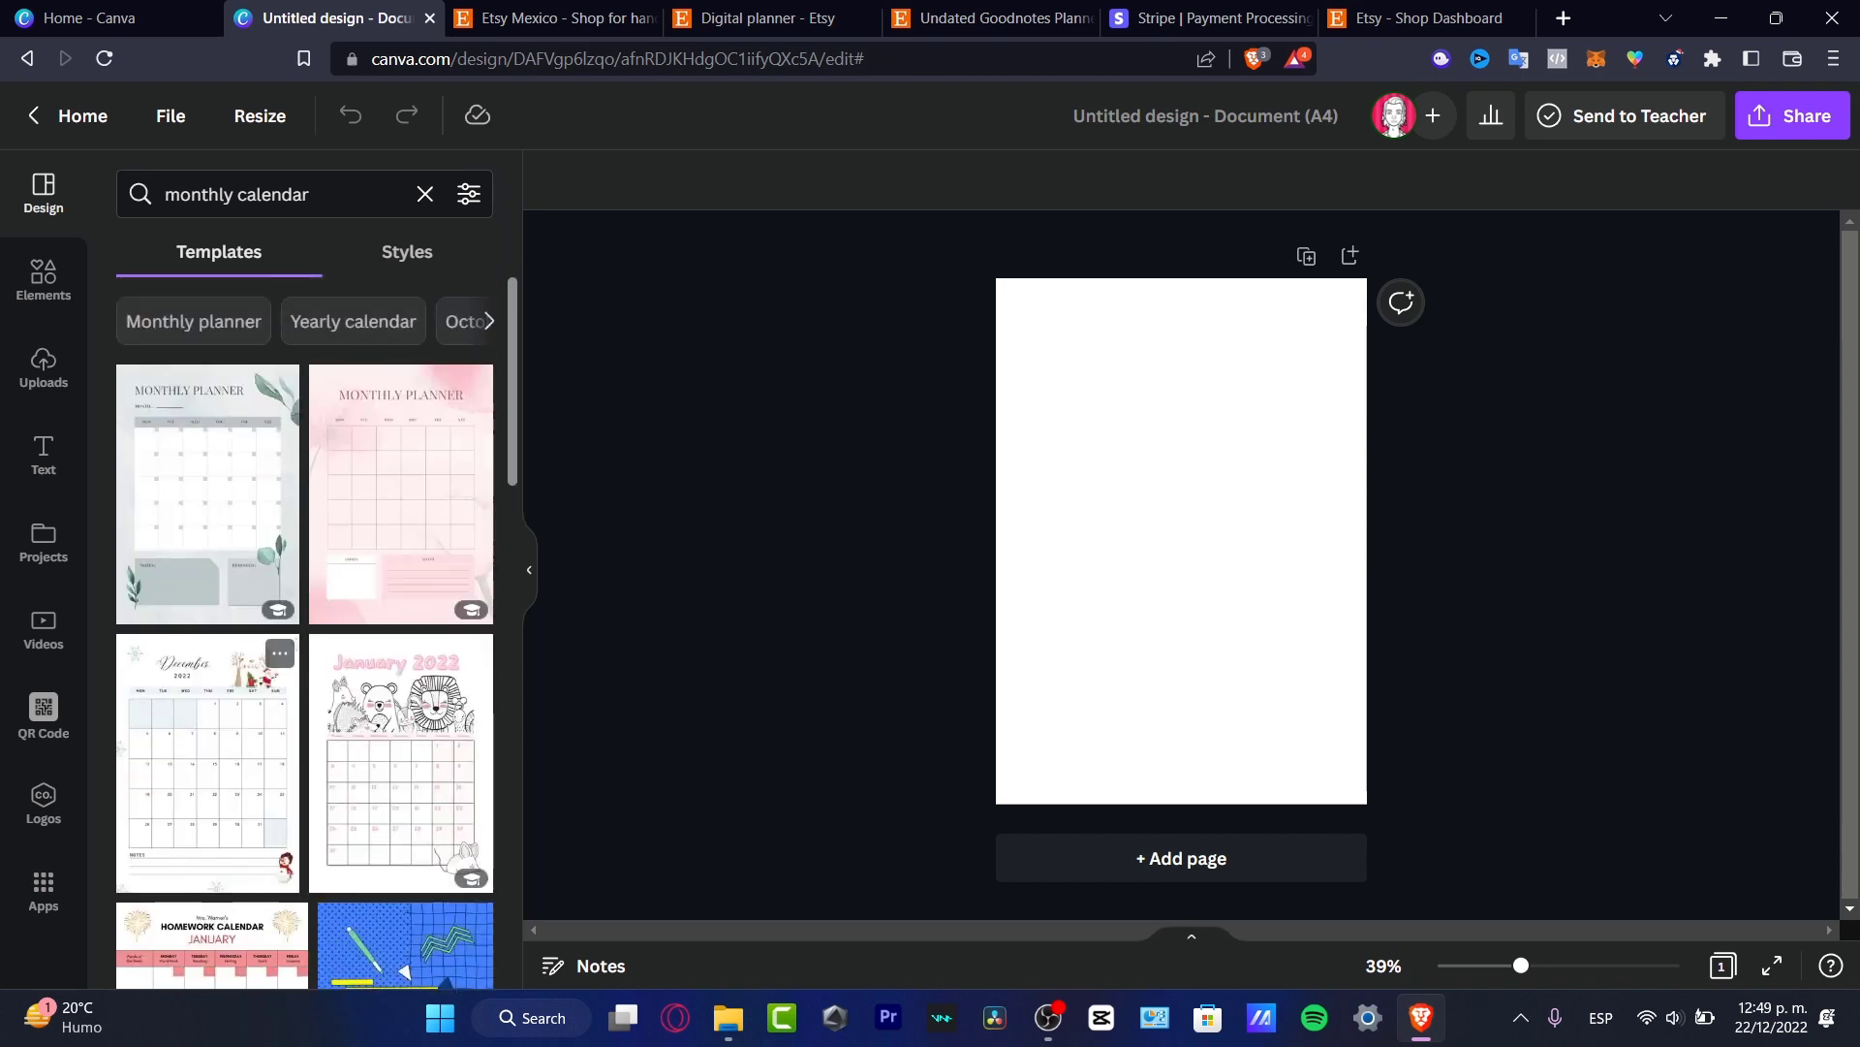
click(227, 732)
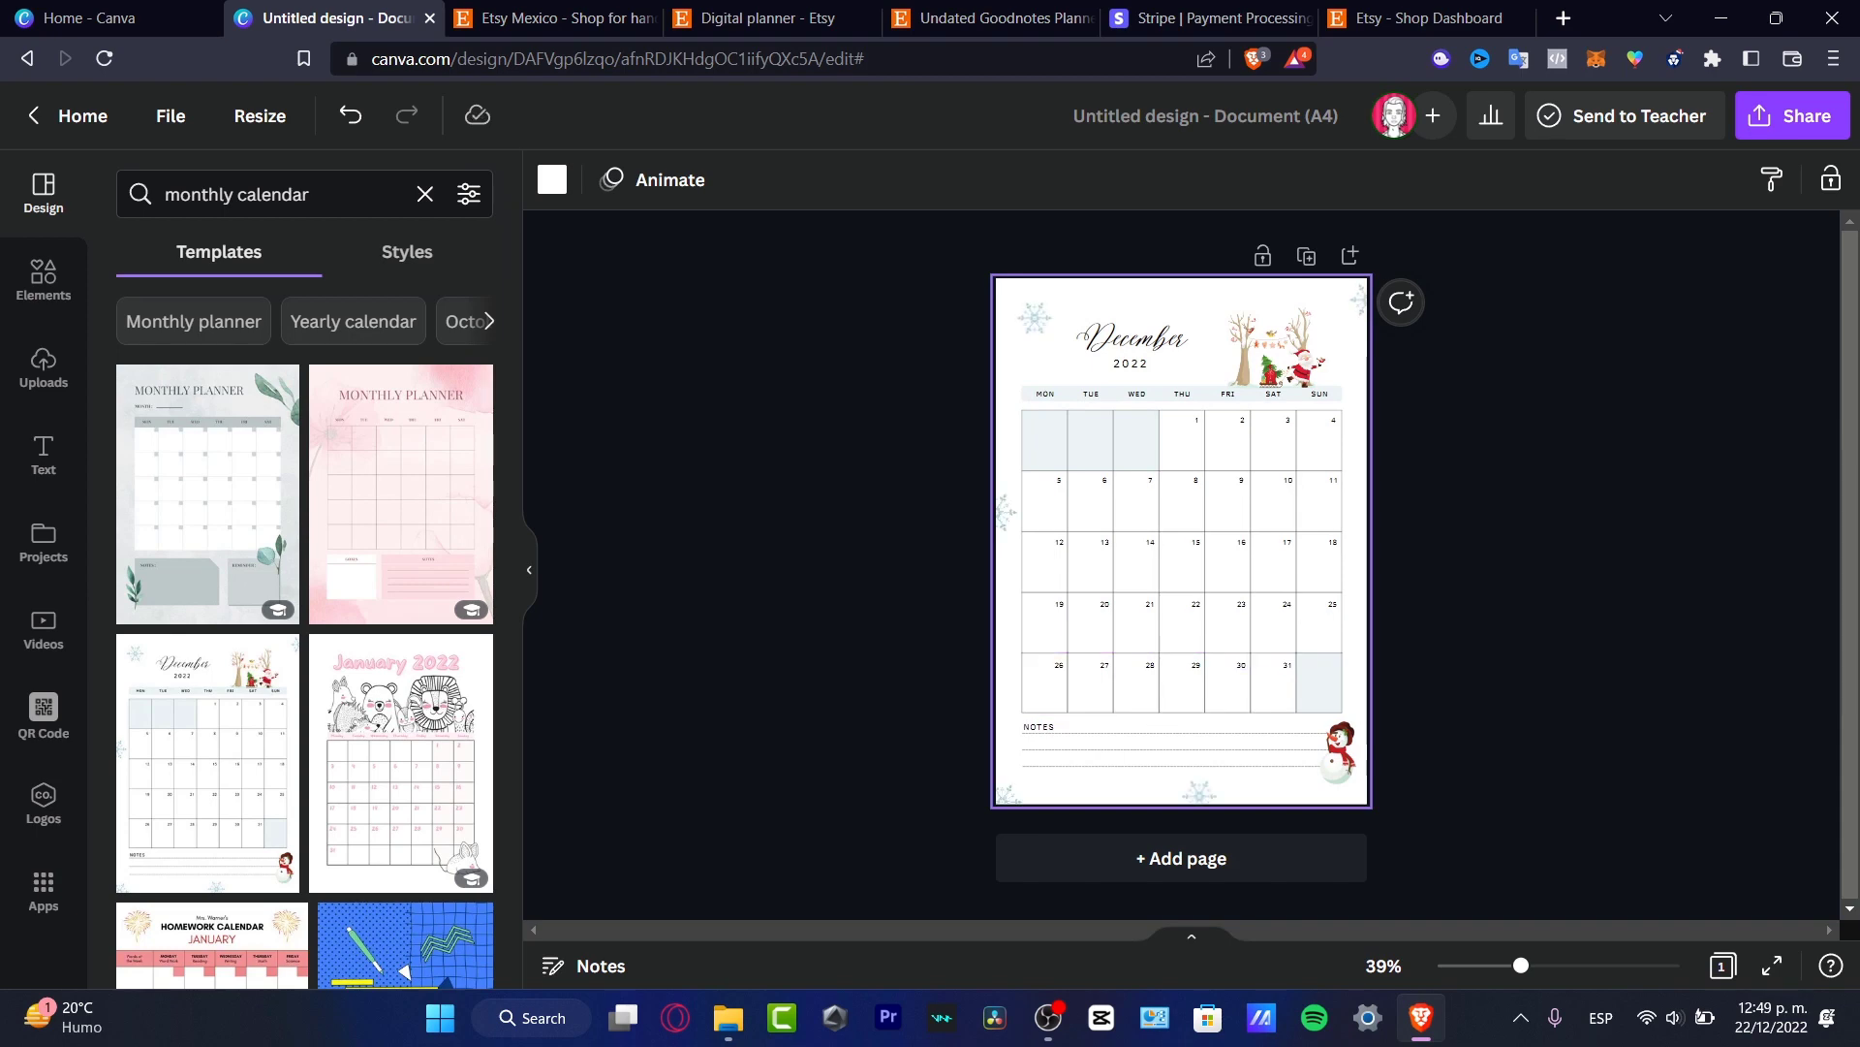
Change the calendar's month heading to "January" and the year below it to "2023".
scroll(1183, 601, up, 2)
scroll(1182, 601, up, 2)
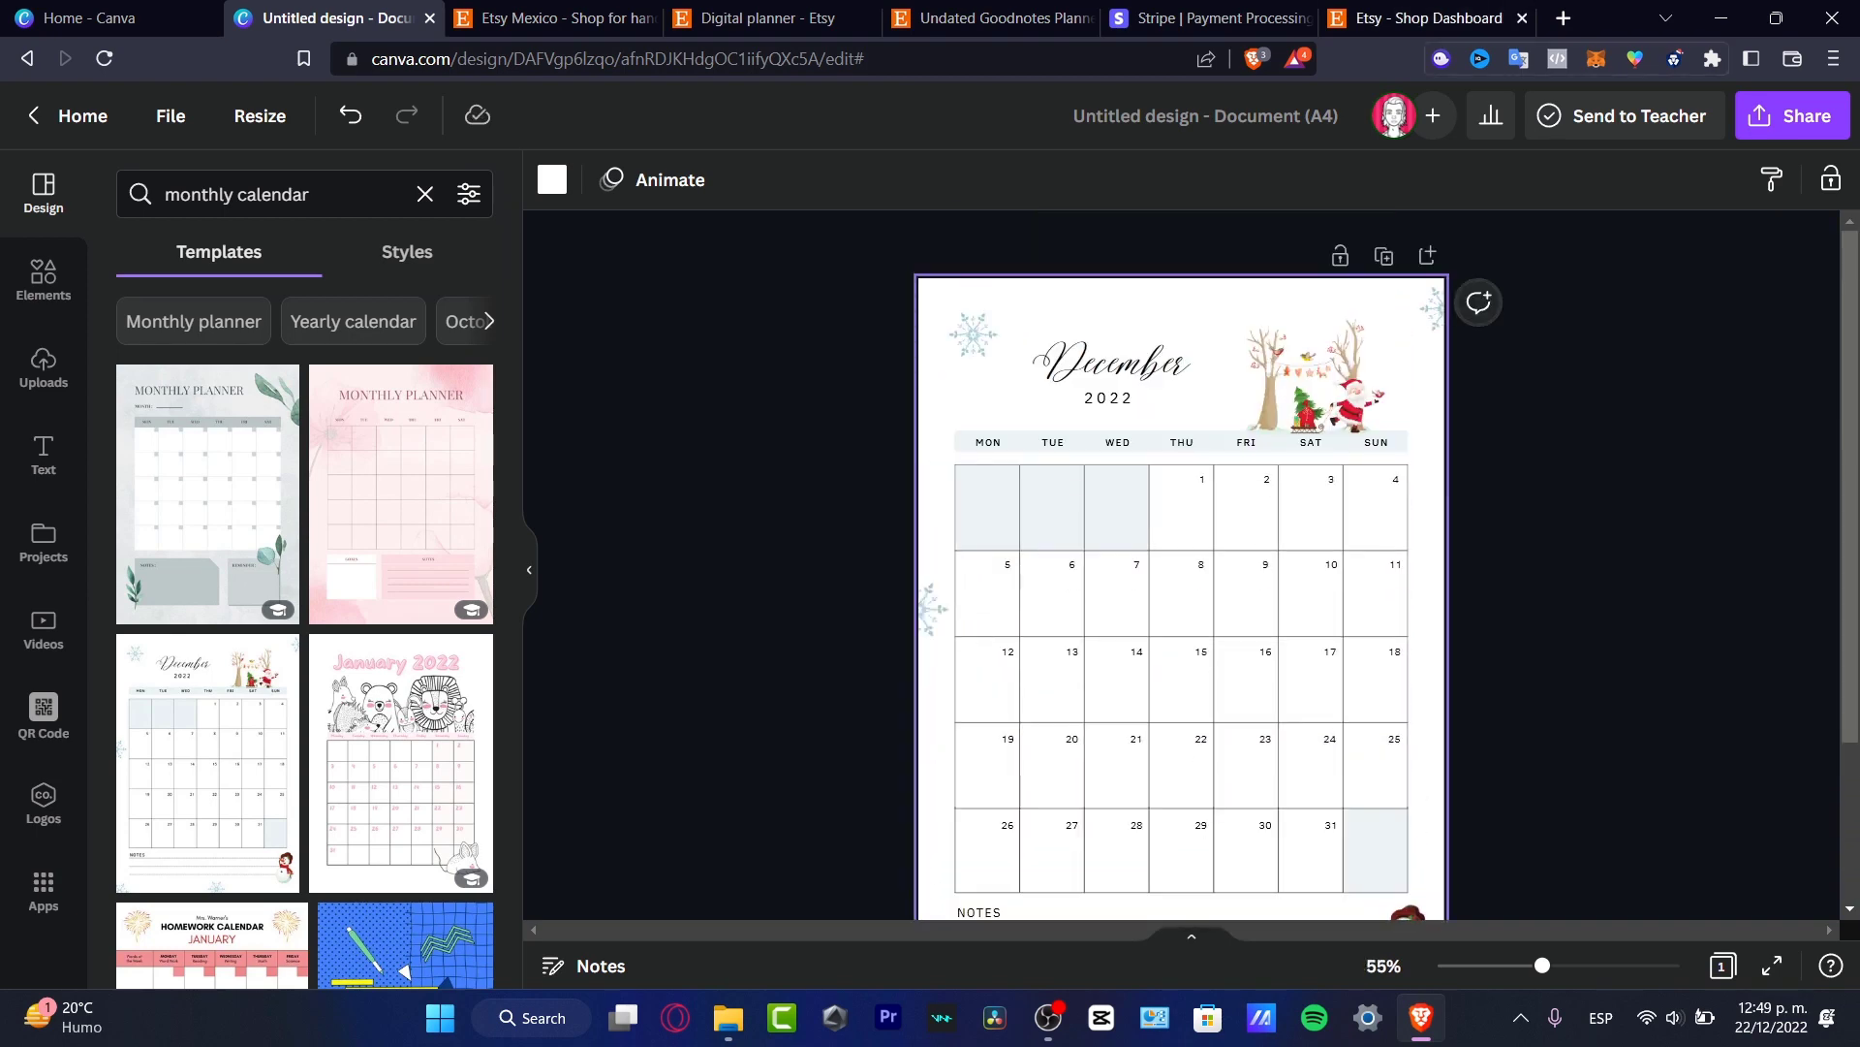
double_click(1108, 363)
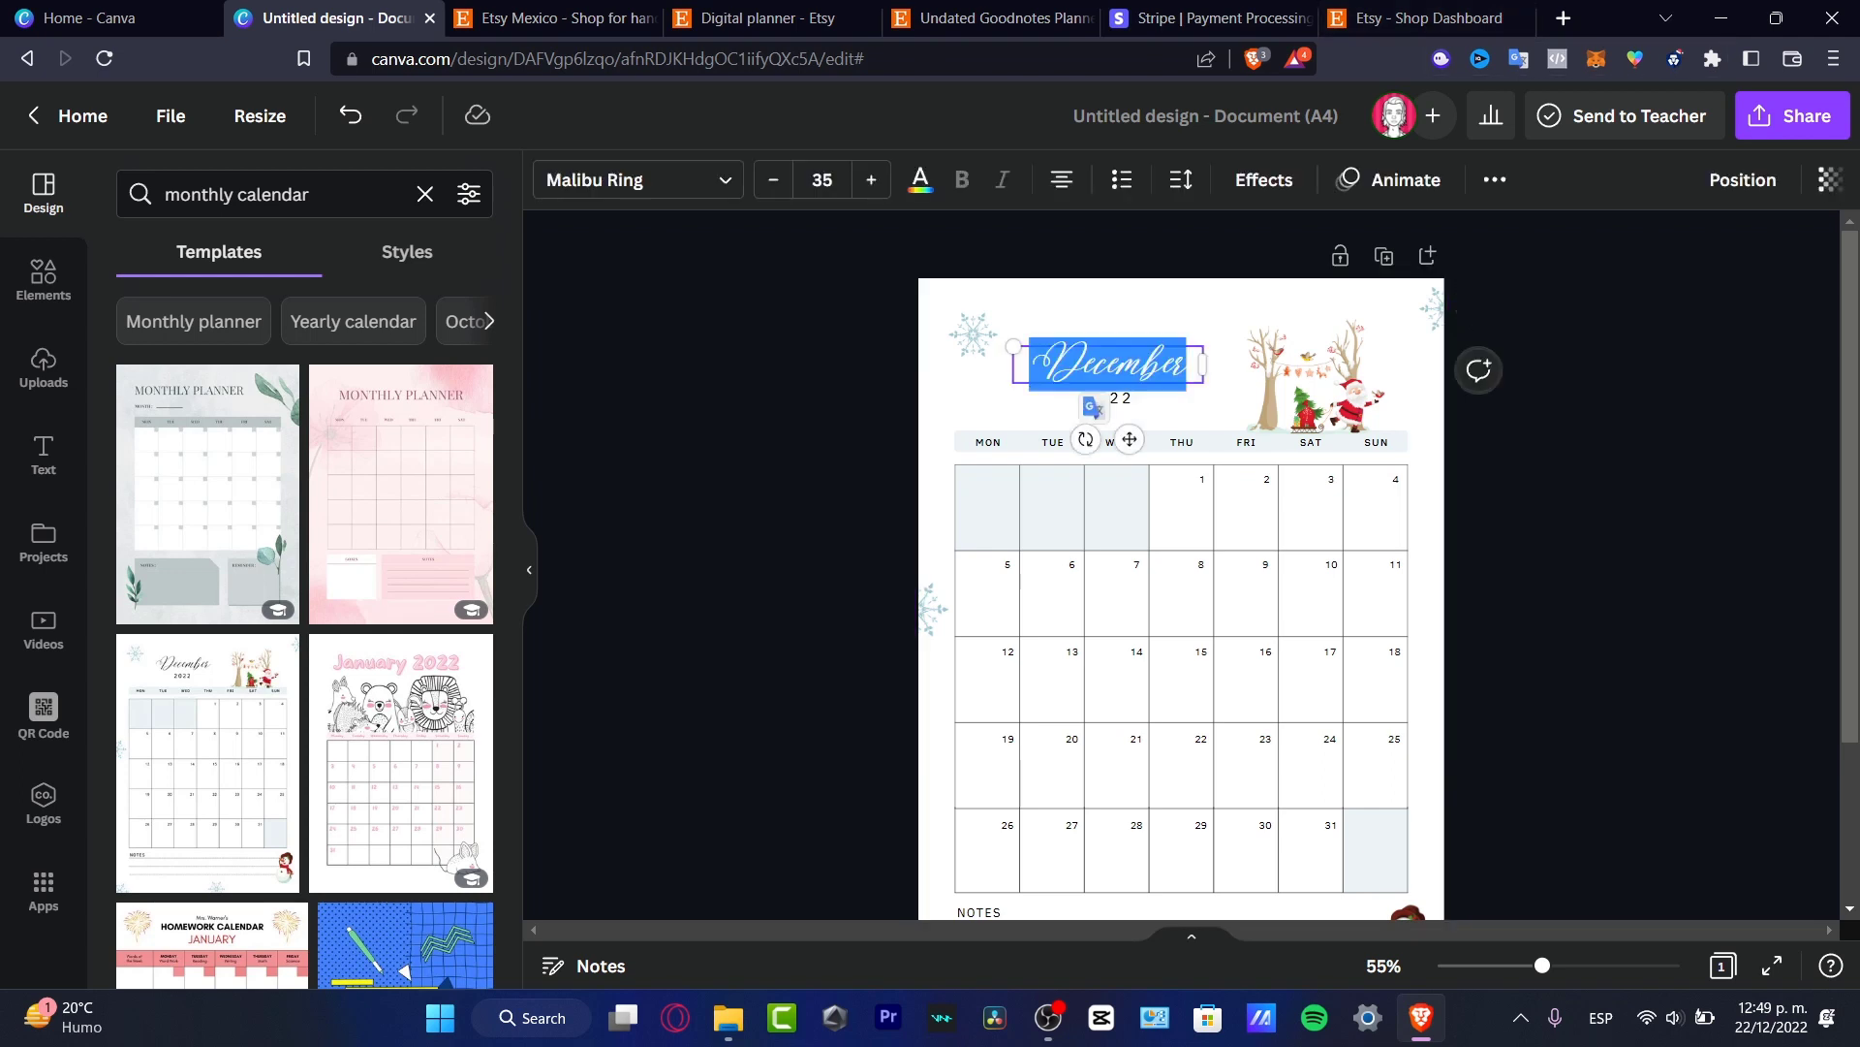
text(Jan)
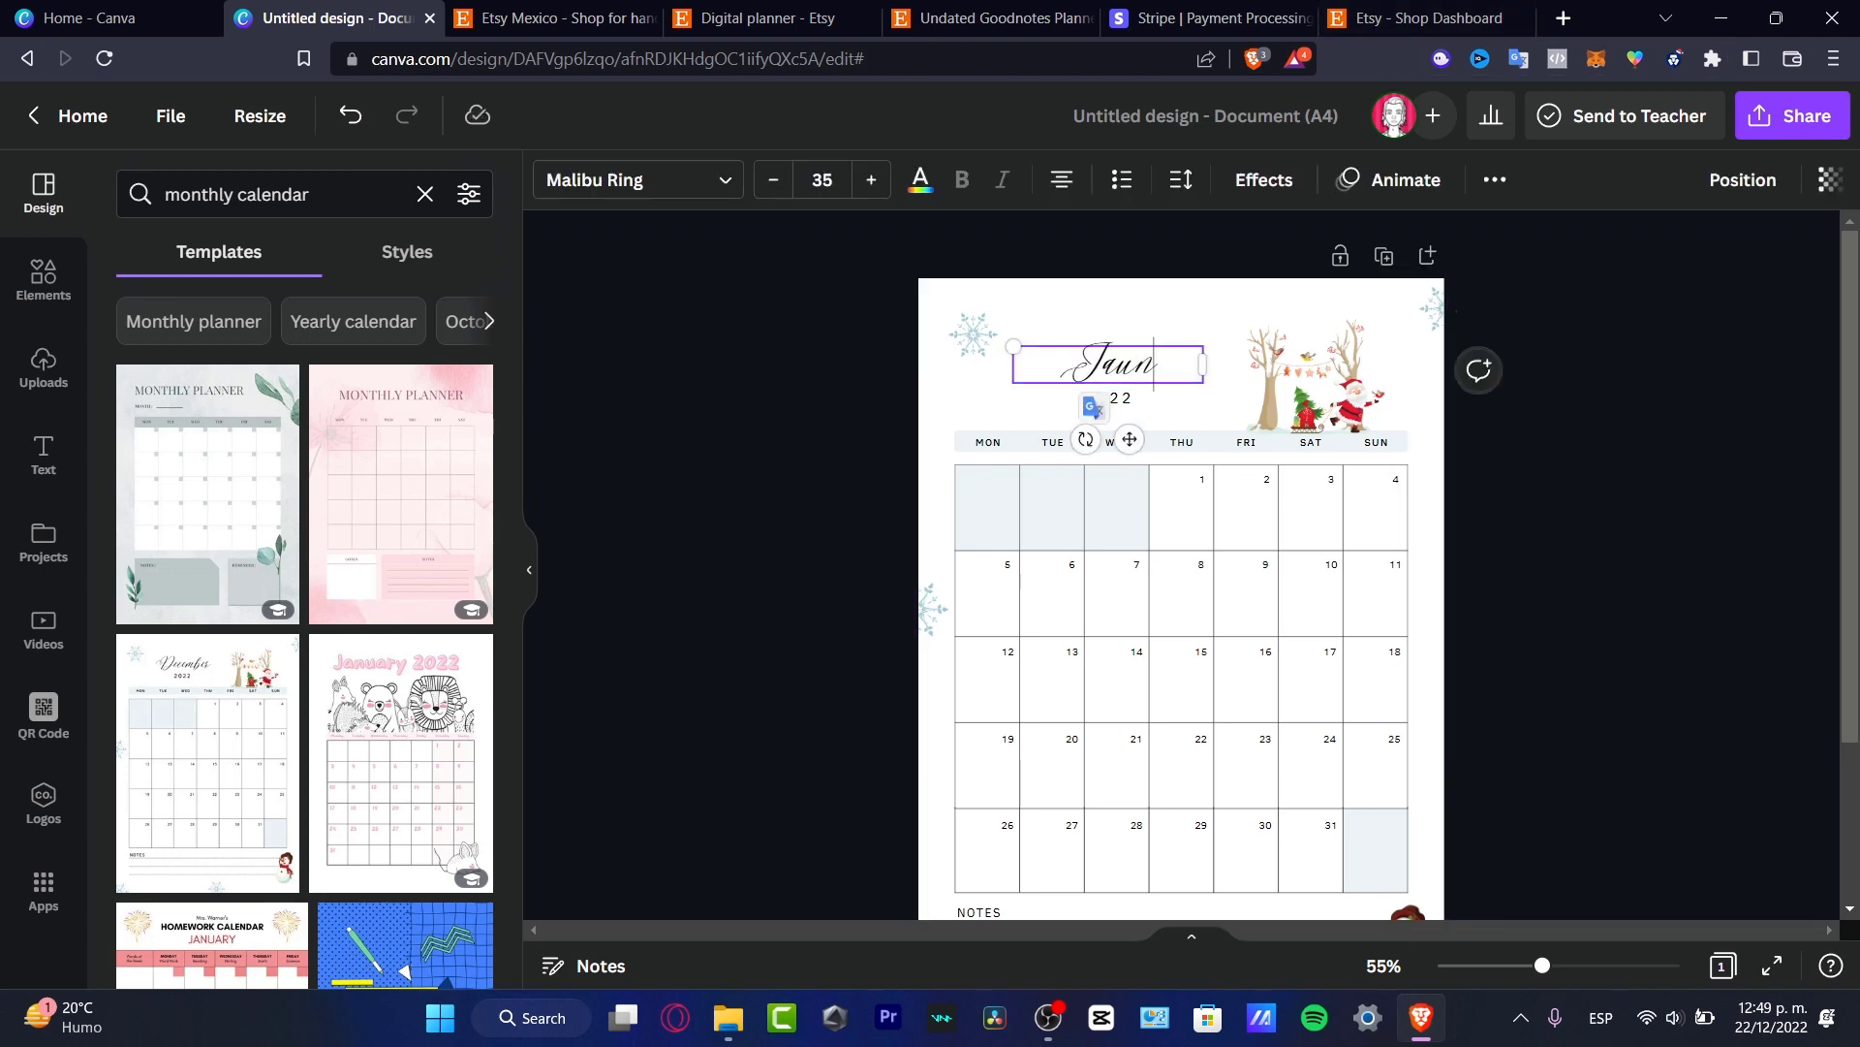
text(uary)
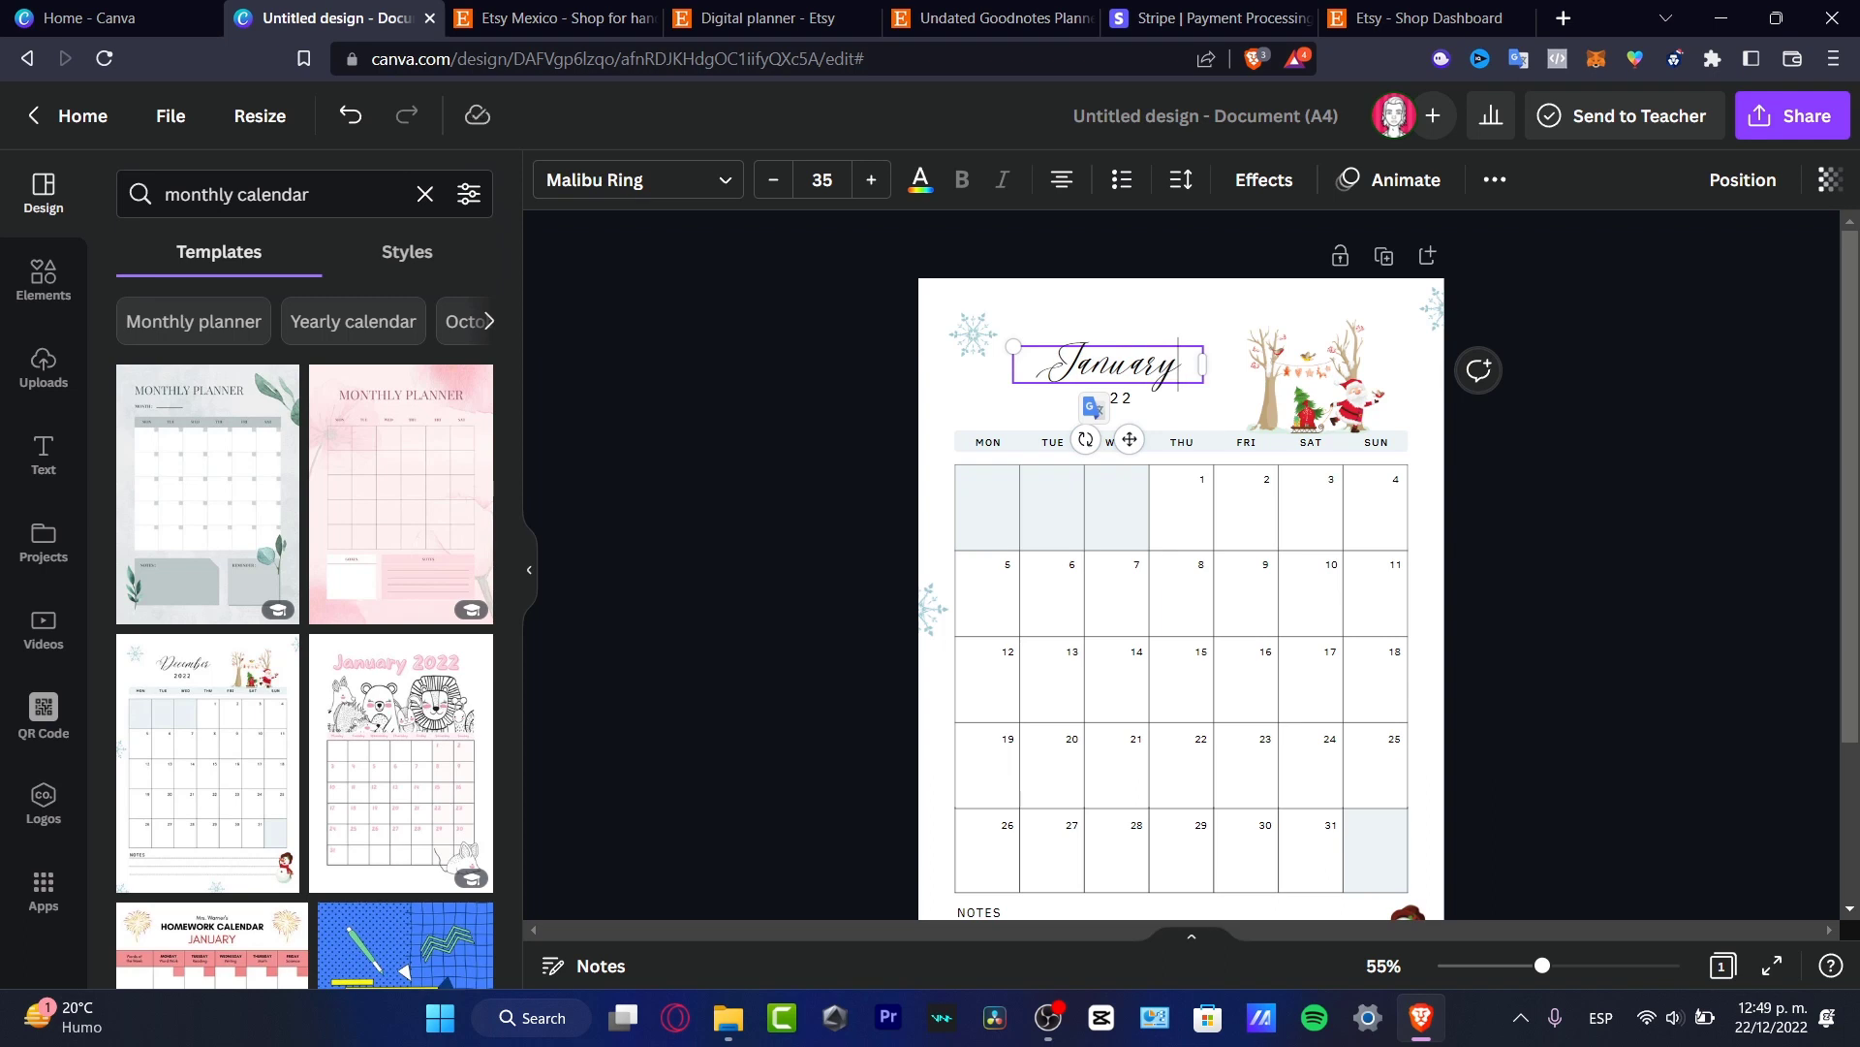
click(1184, 407)
double_click(1110, 398)
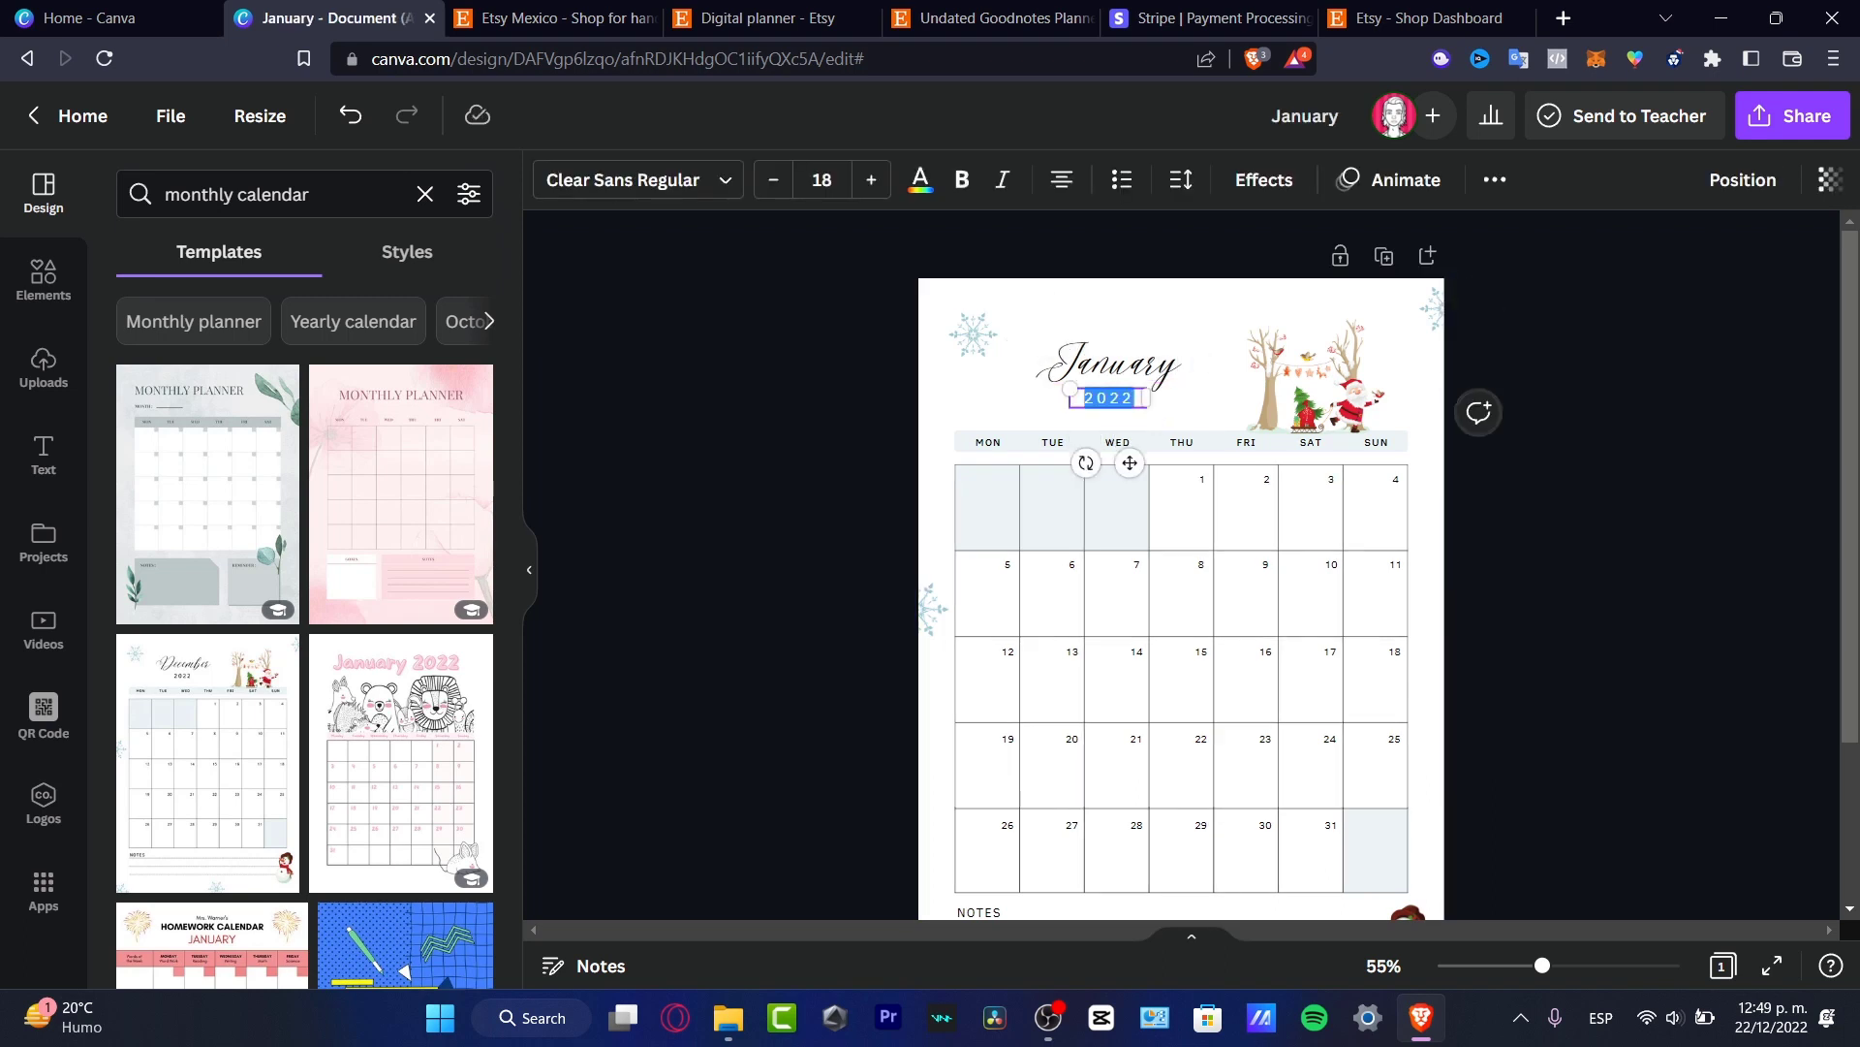
text(2023)
click(1207, 405)
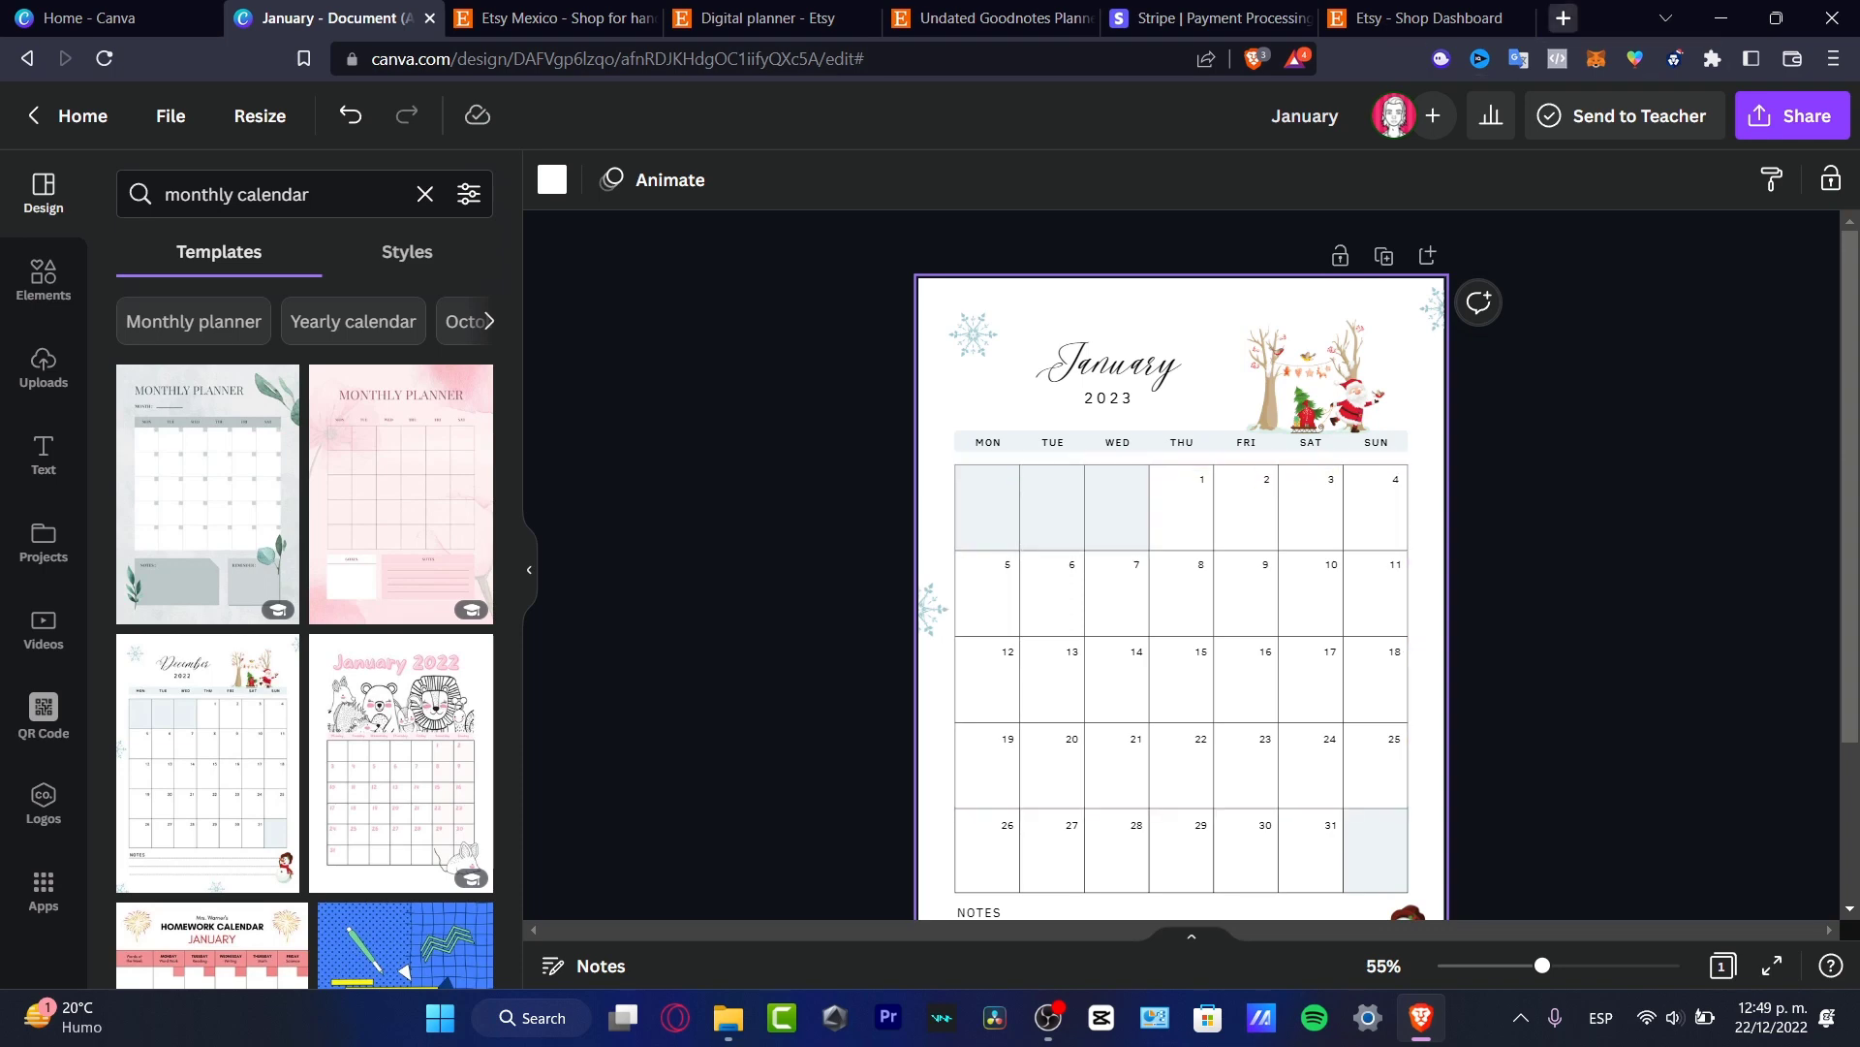
Search the web for "2023 calendar" in a new browser tab and examine the January dates in the Freepik calendar image.
click(1563, 17)
text(2023 )
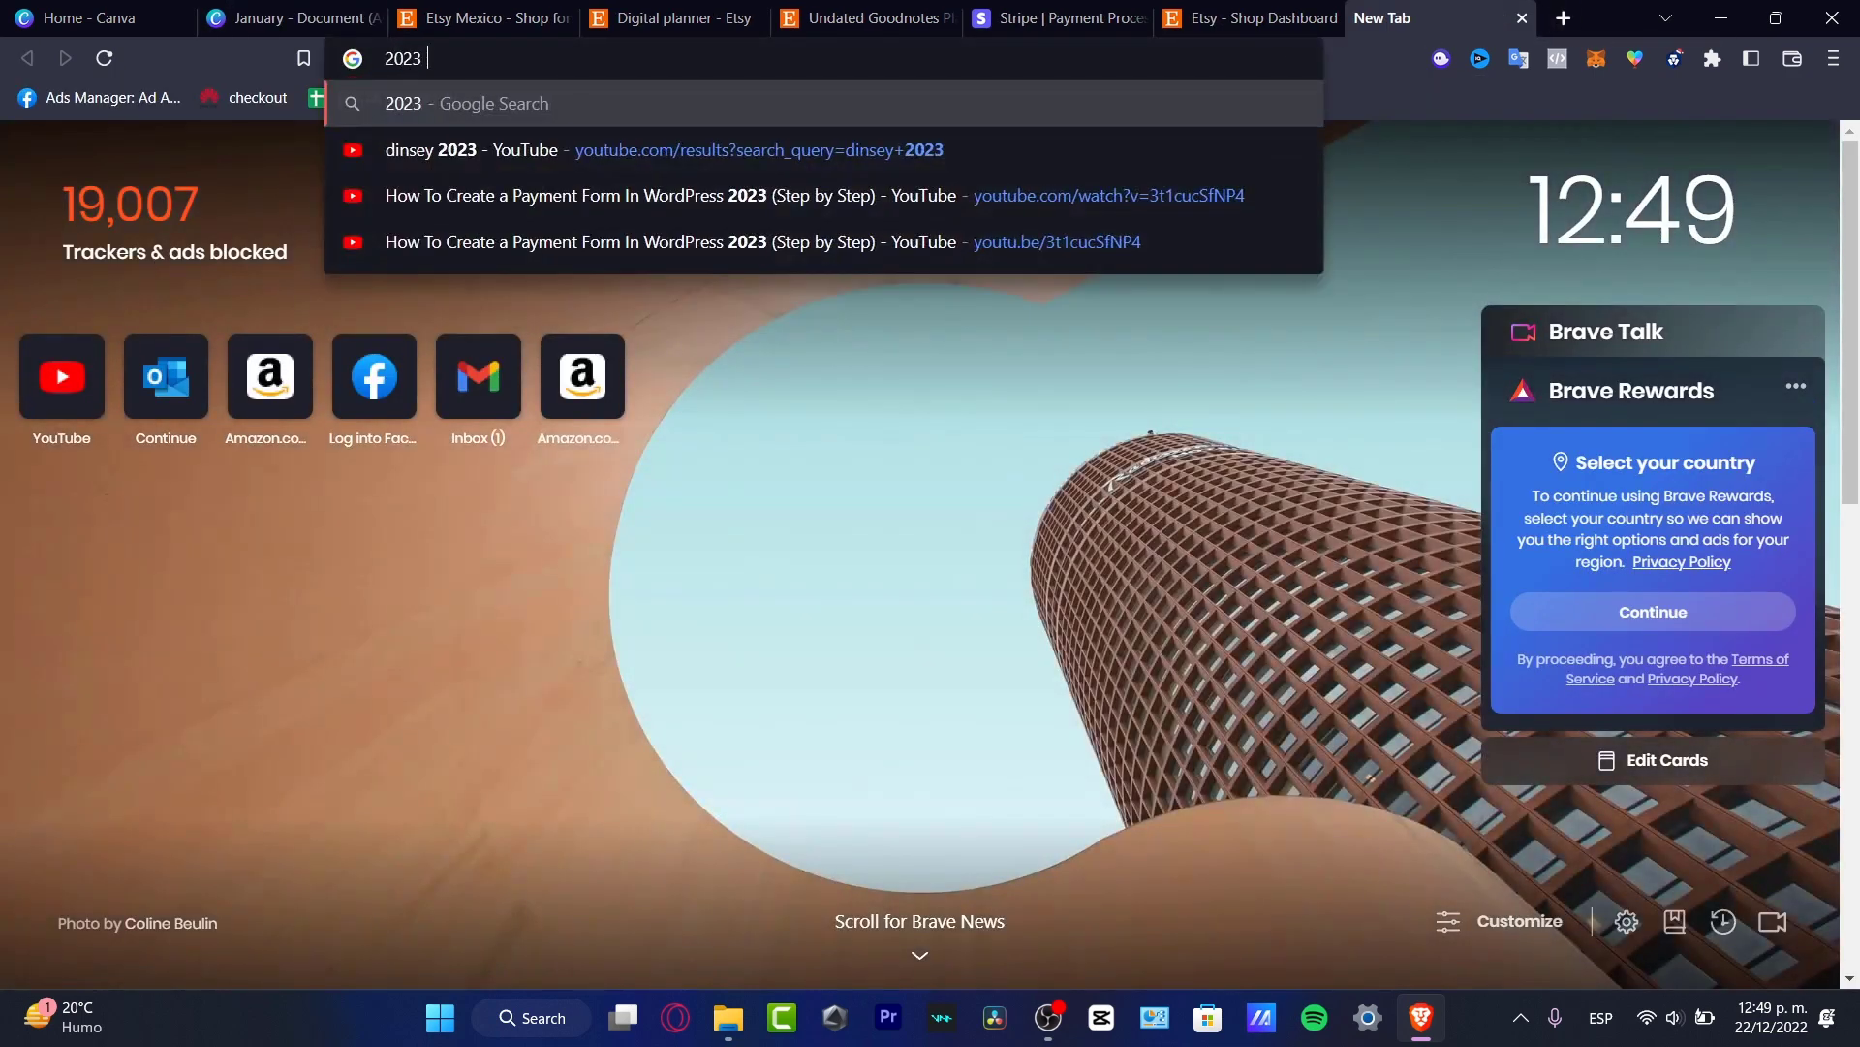
text(calendar)
key(Return)
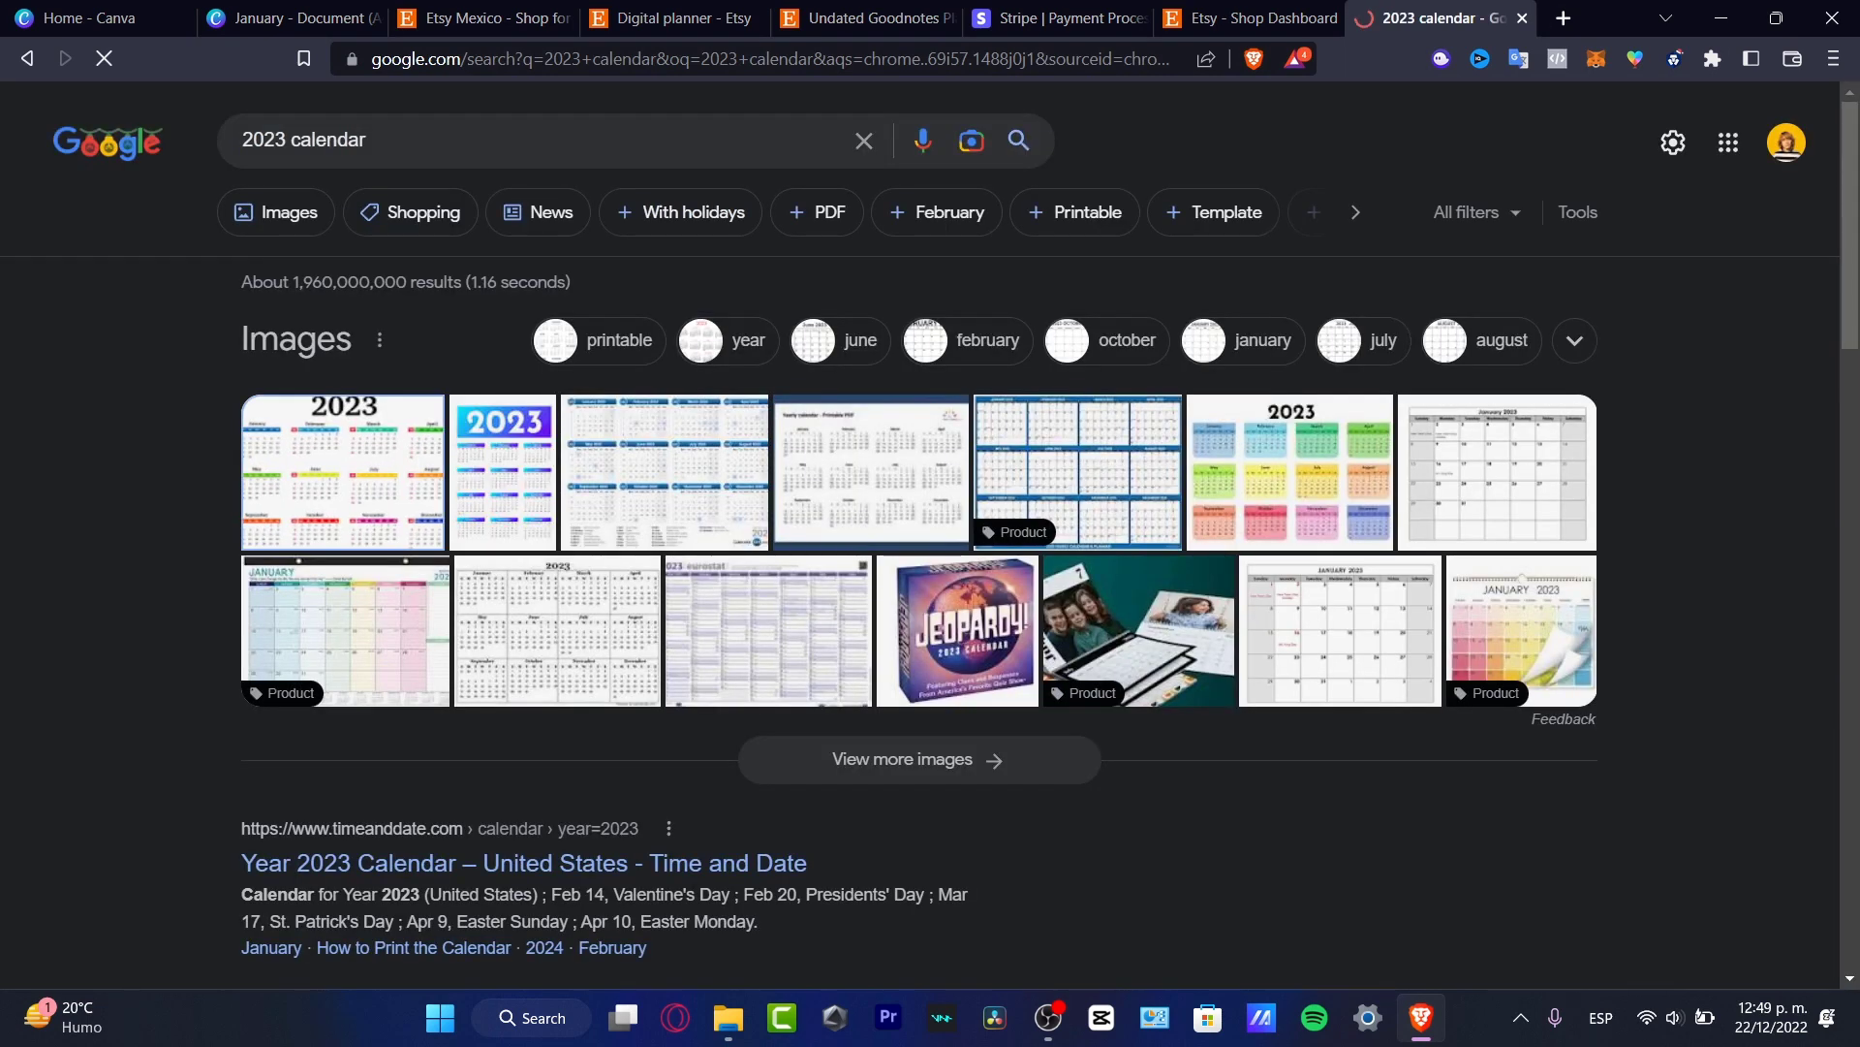
click(343, 472)
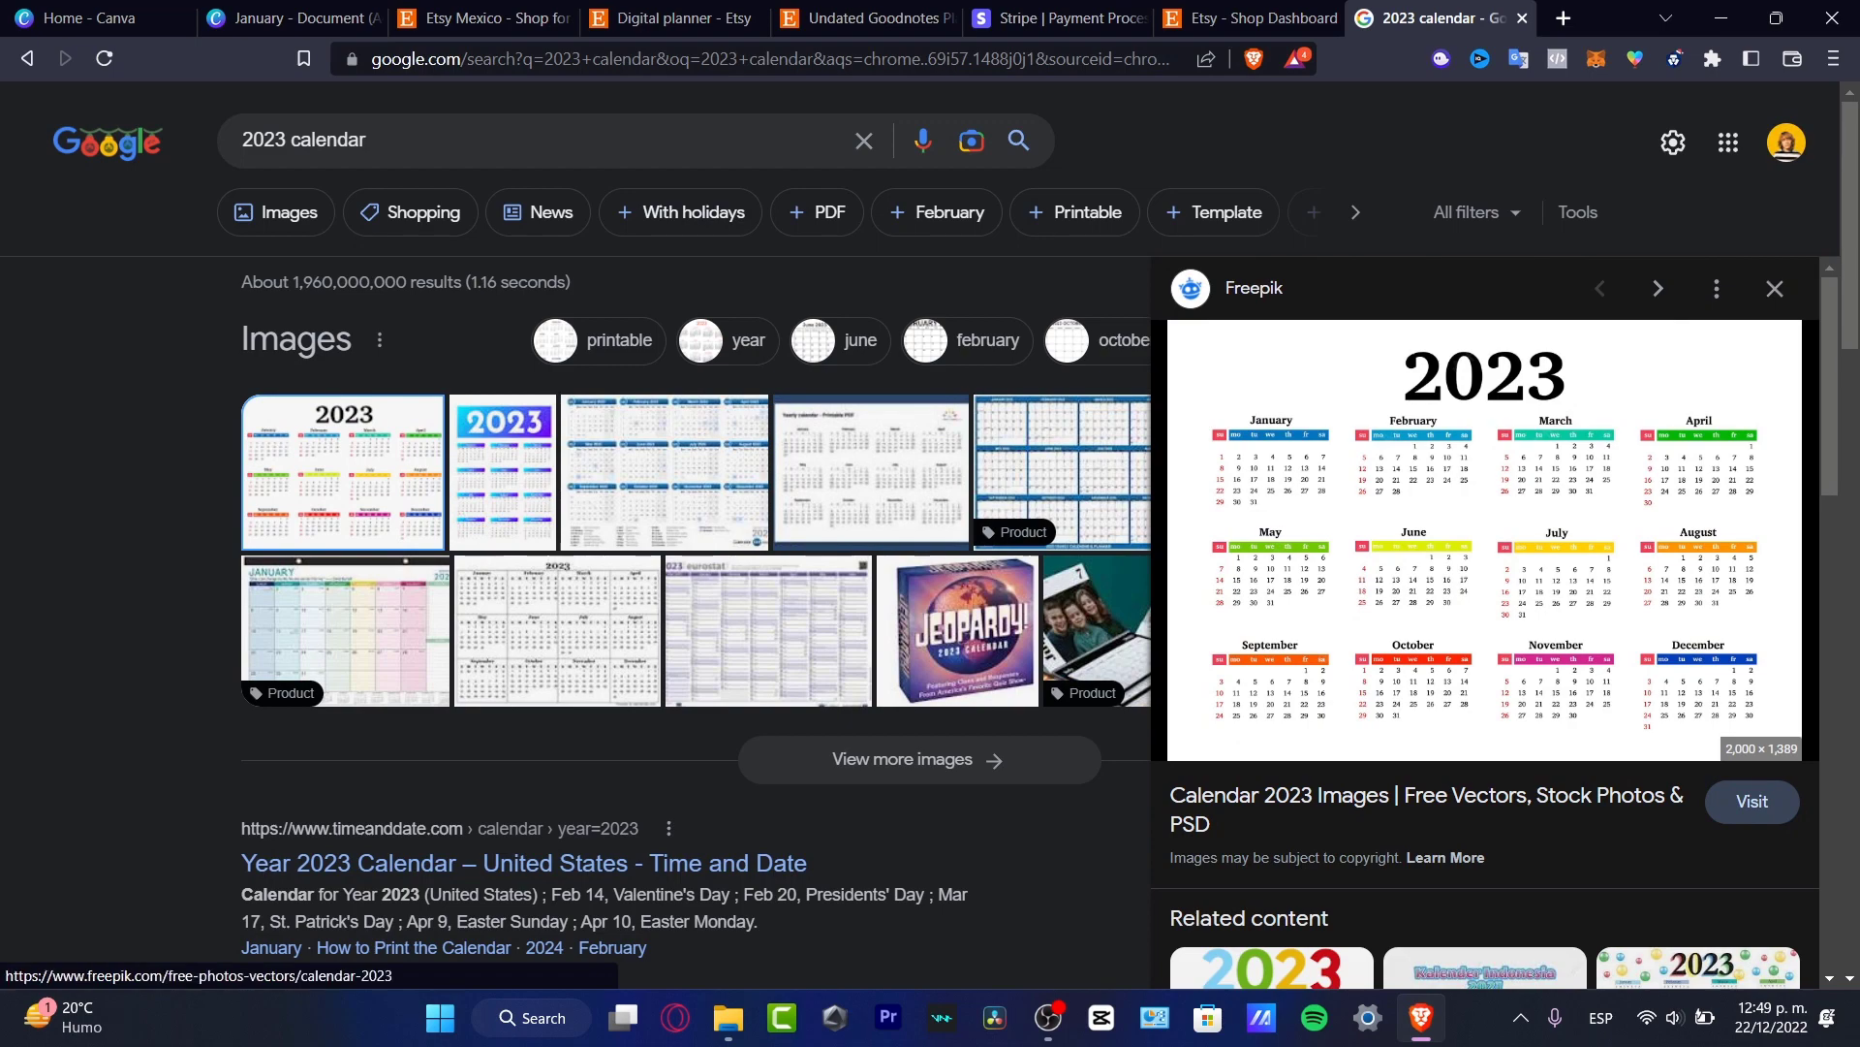
scroll(1230, 460, up, 5)
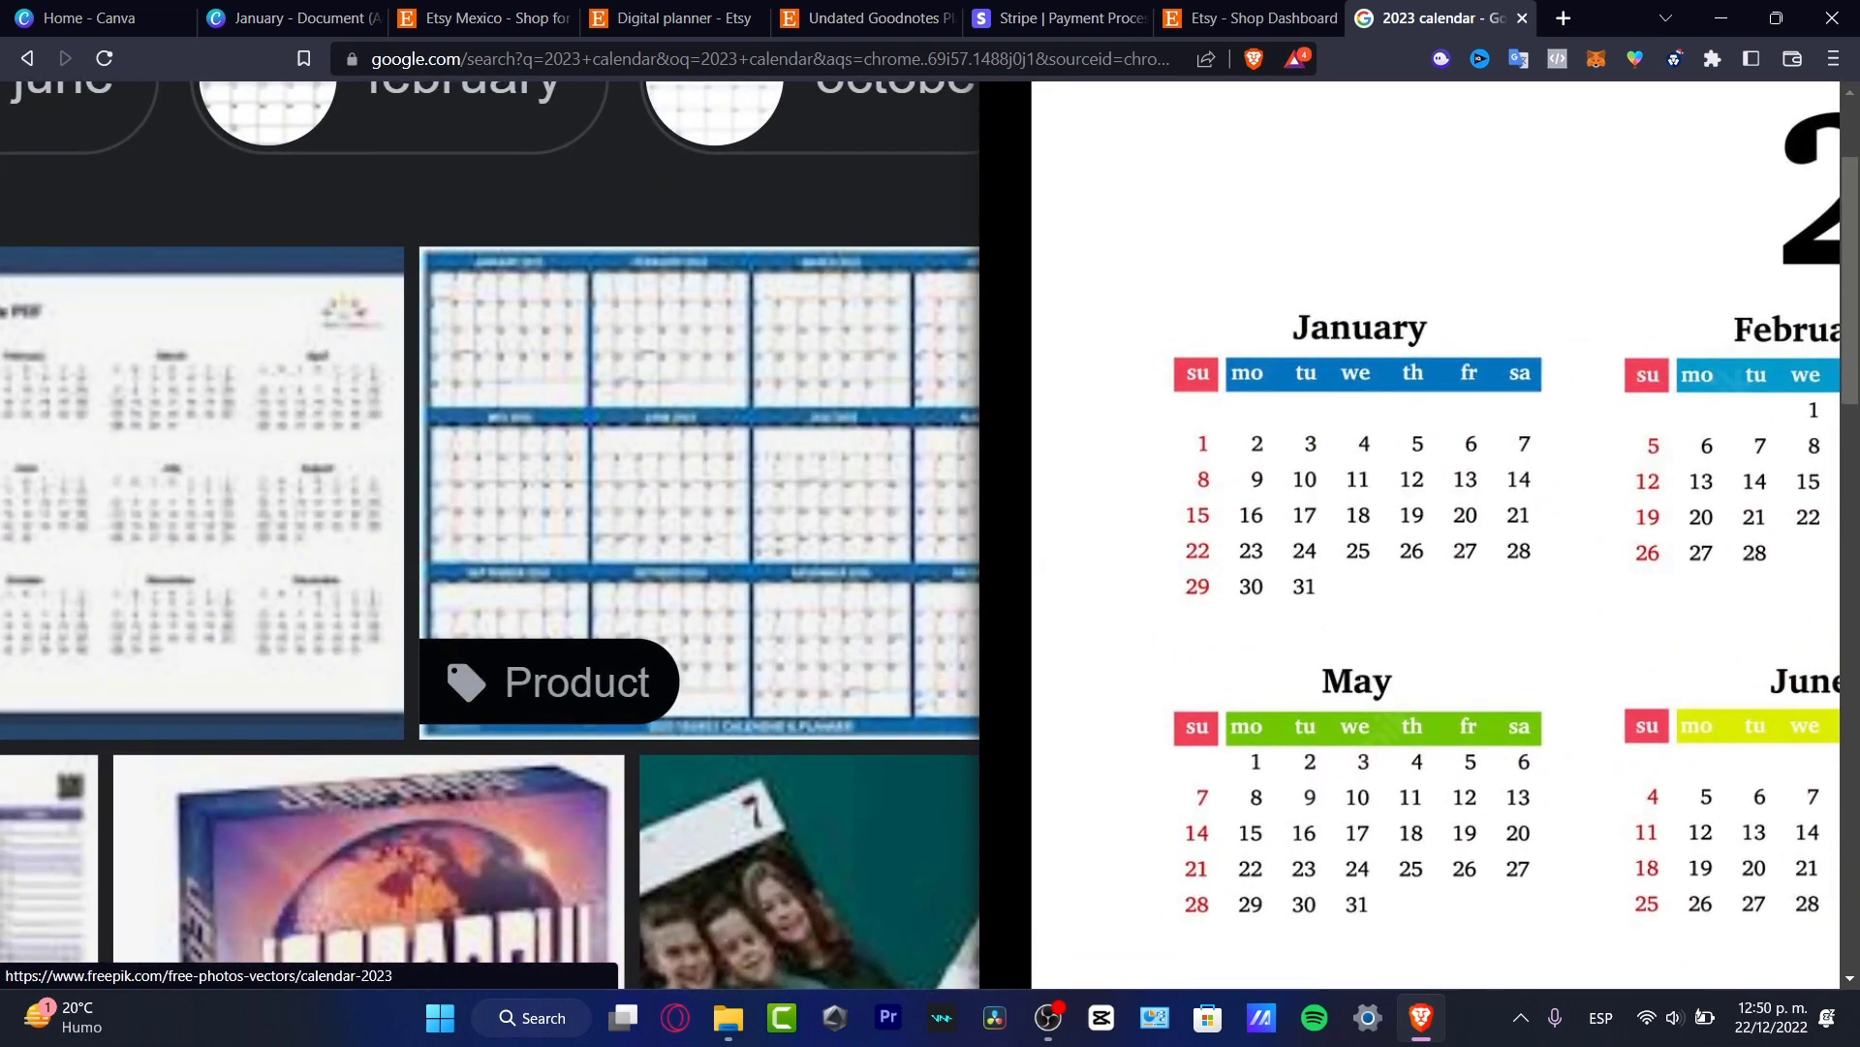
click(814, 117)
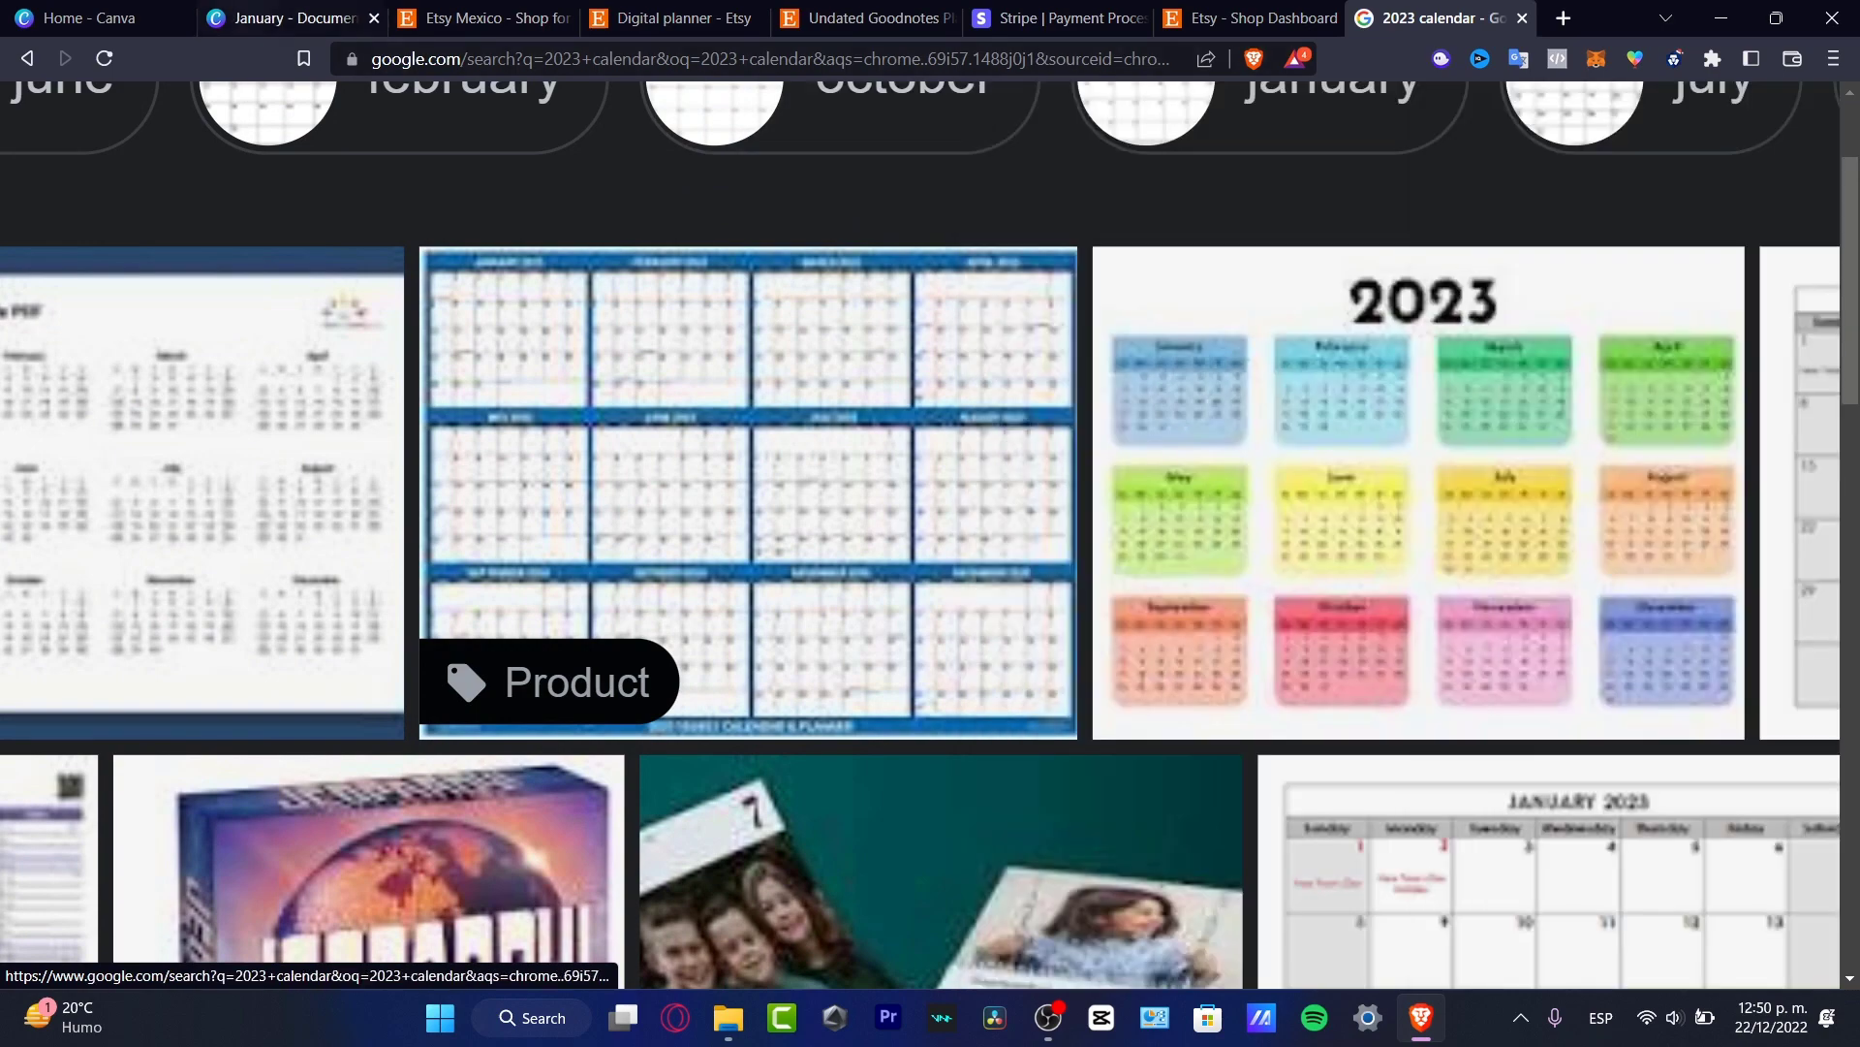
Switch back to the January document in Canva and move the SUN weekday label above the calendar's first column.
click(292, 18)
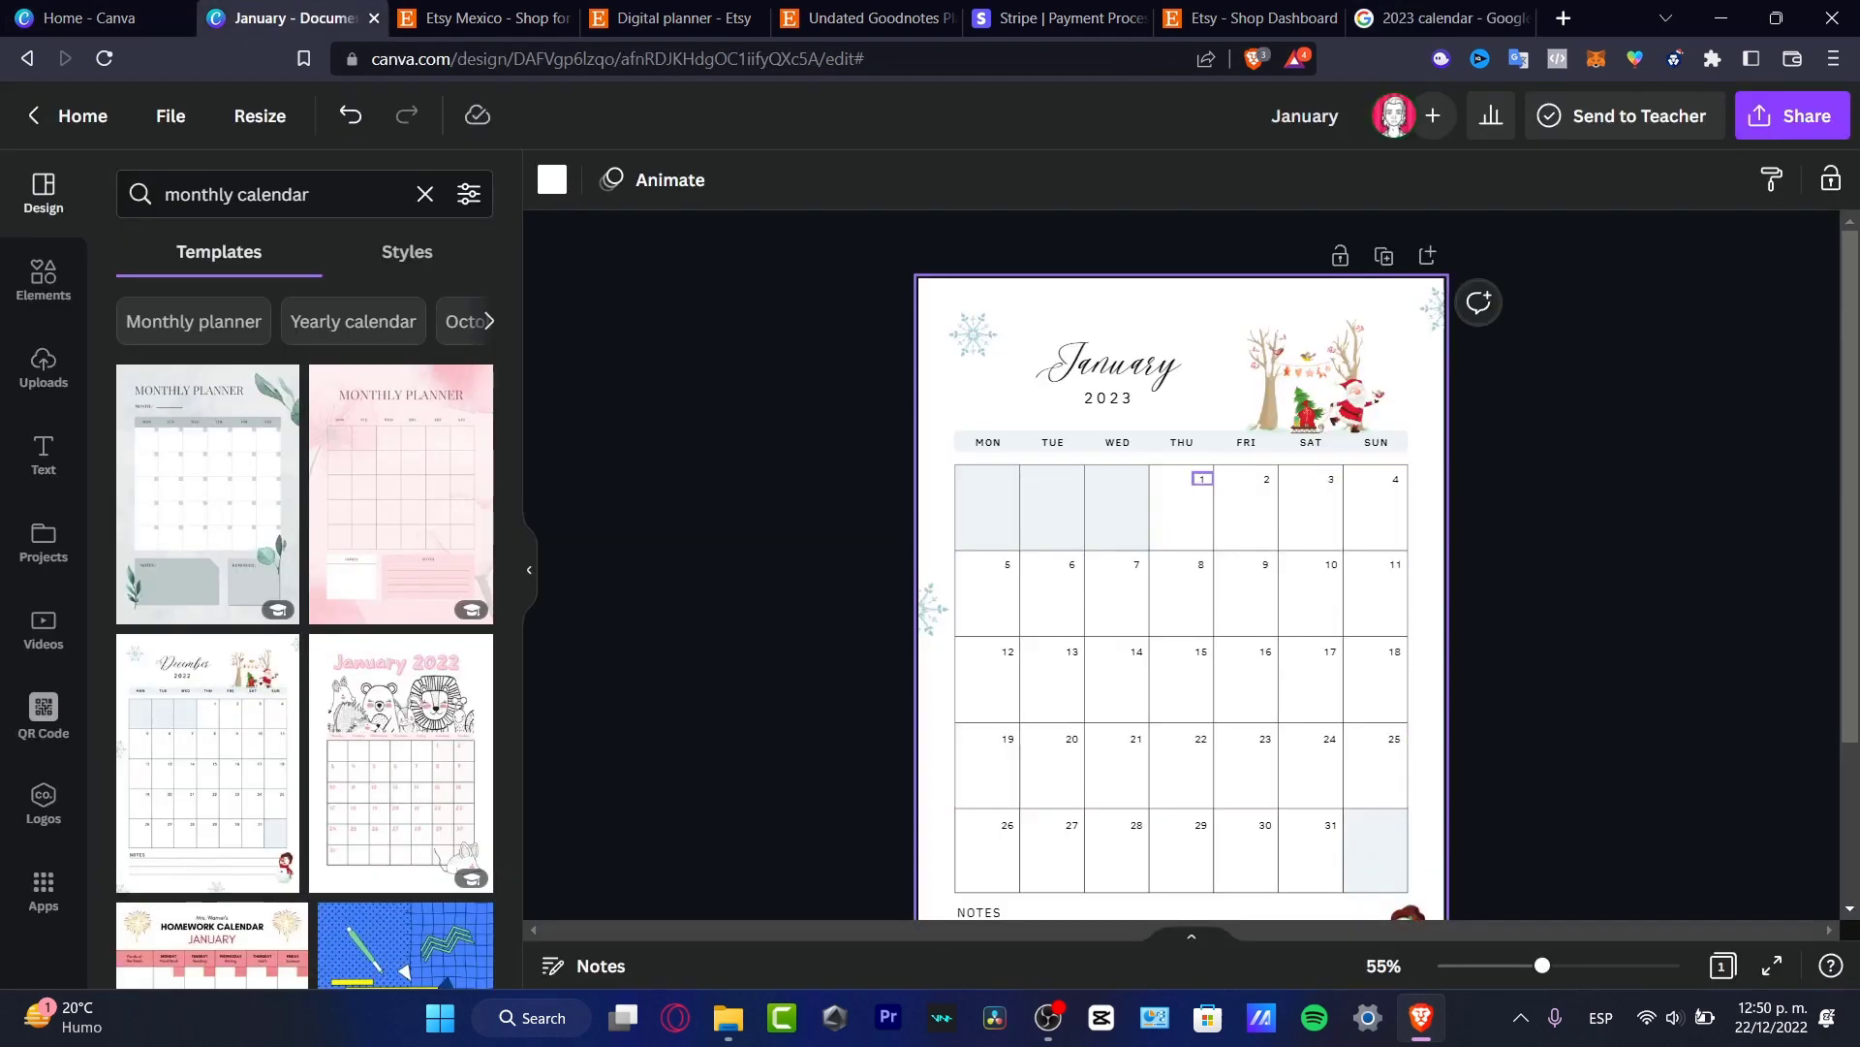
click(1201, 479)
mouse_move(1202, 478)
mouse_down()
mouse_move(1002, 479)
mouse_move(1202, 478)
mouse_up()
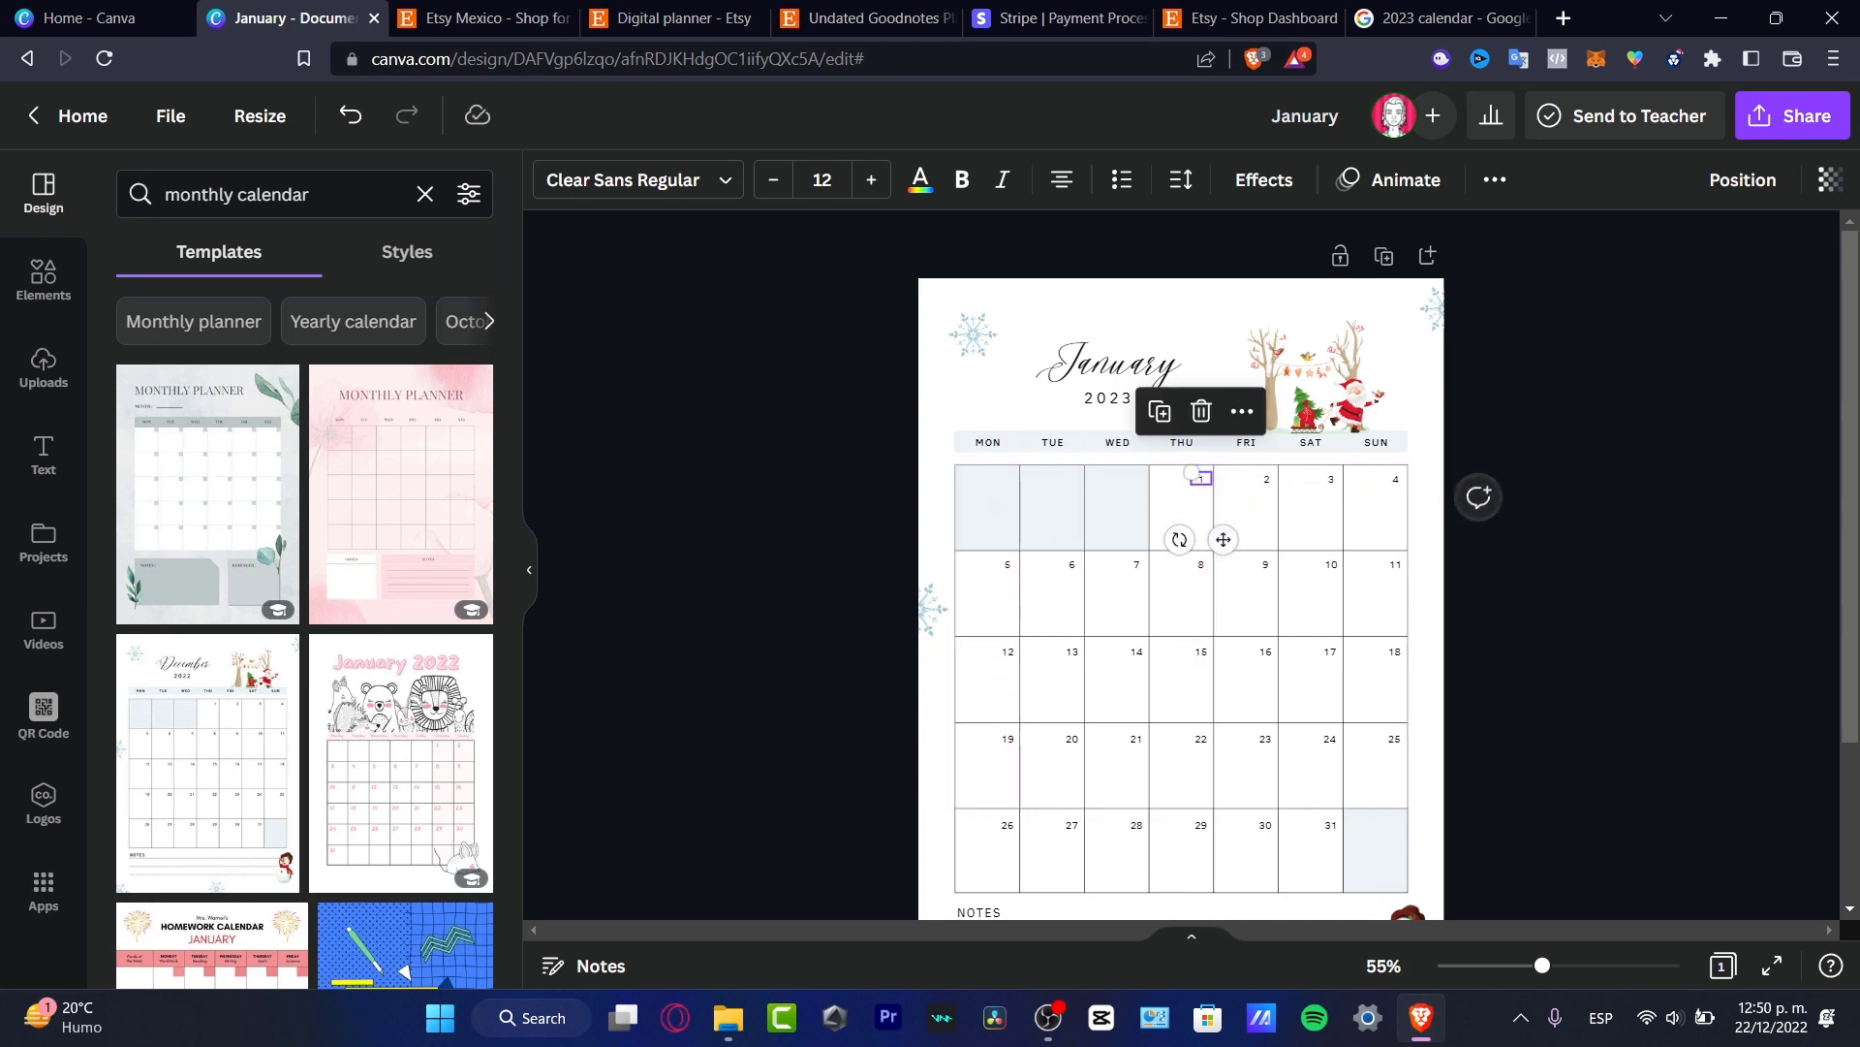
scroll(1202, 478, down, 3)
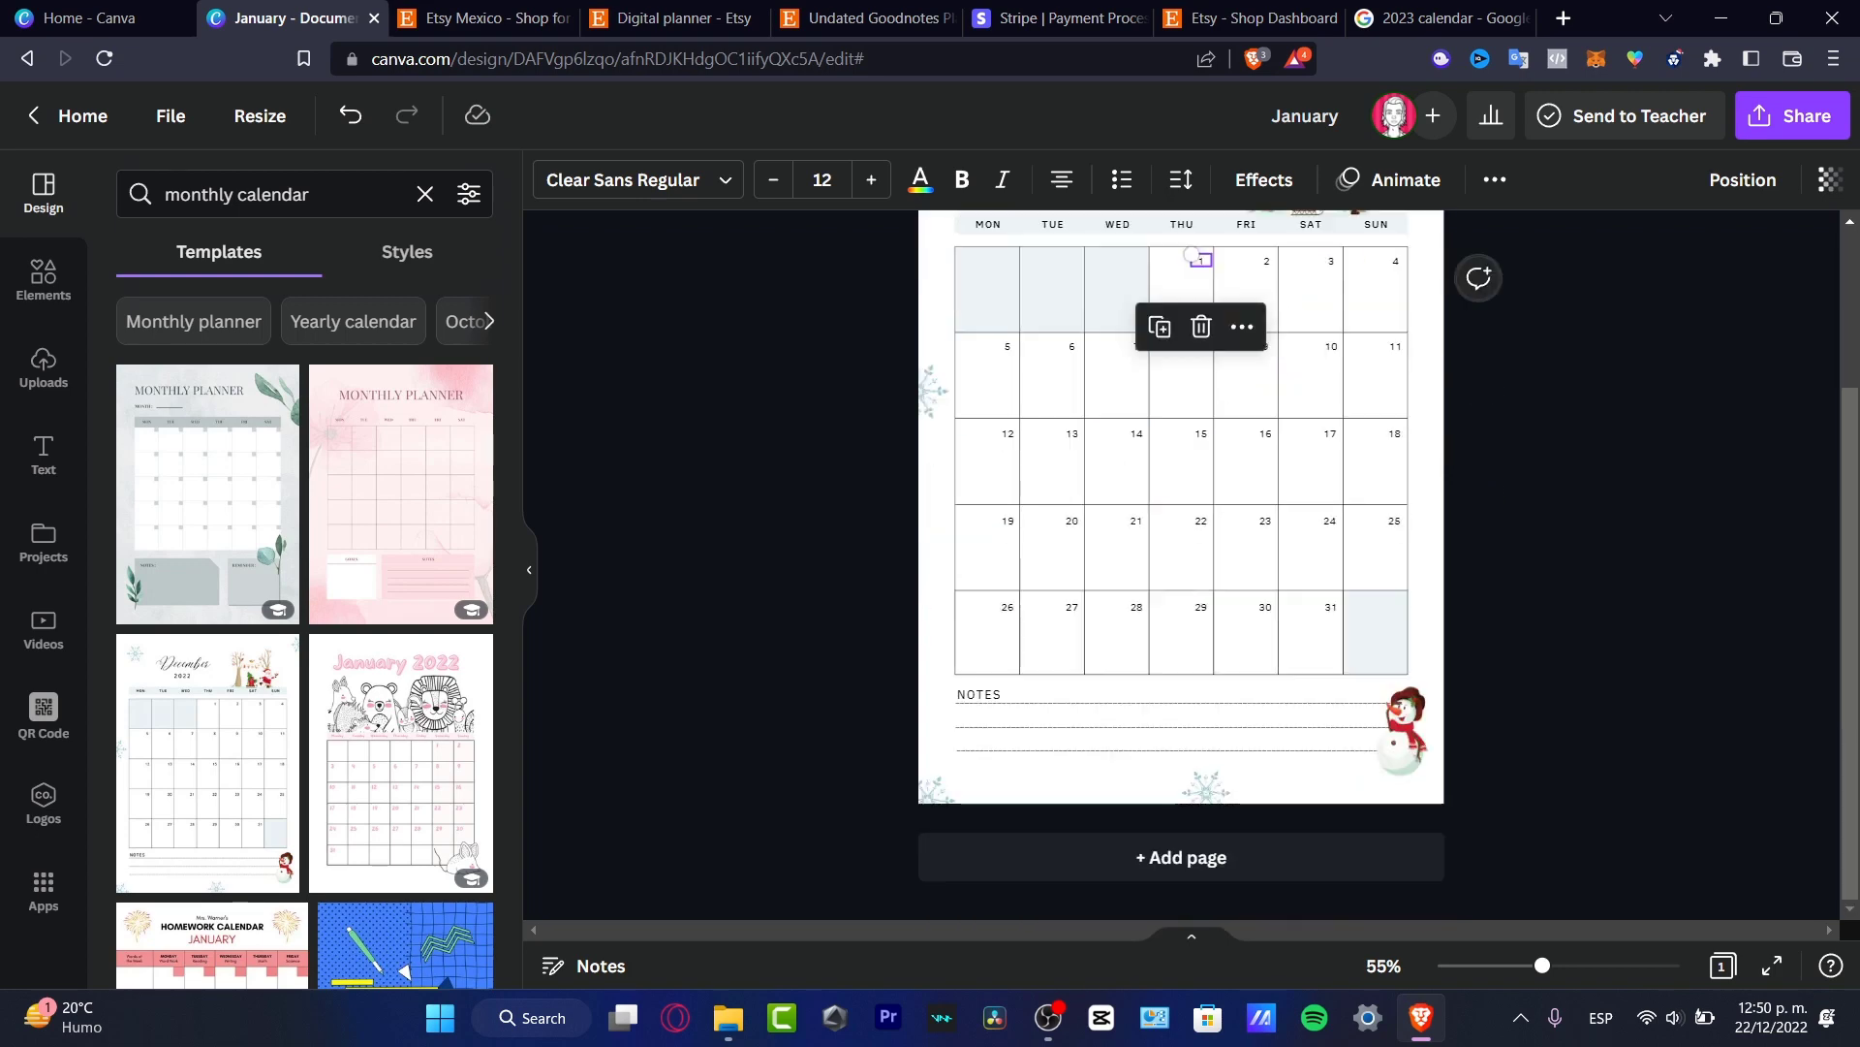
scroll(1201, 479, up, 3)
scroll(1201, 478, up, 1)
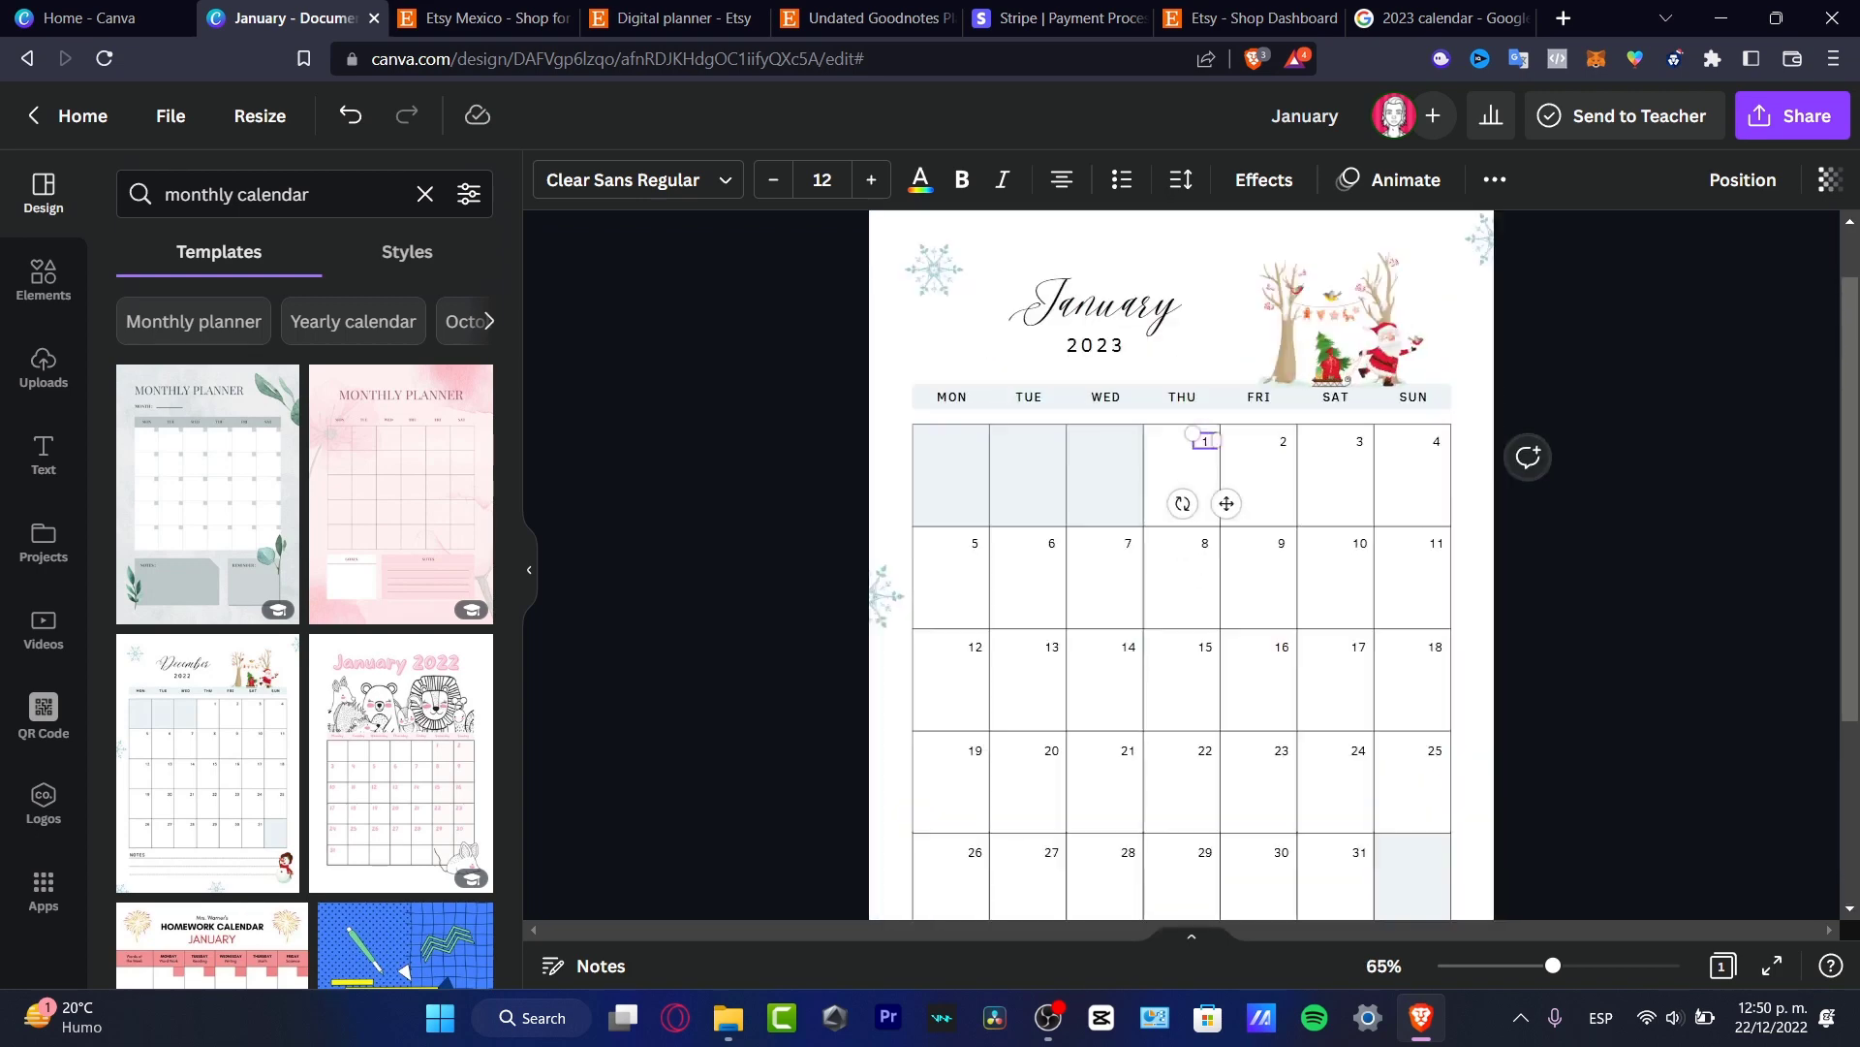
scroll(1413, 367, down, 1)
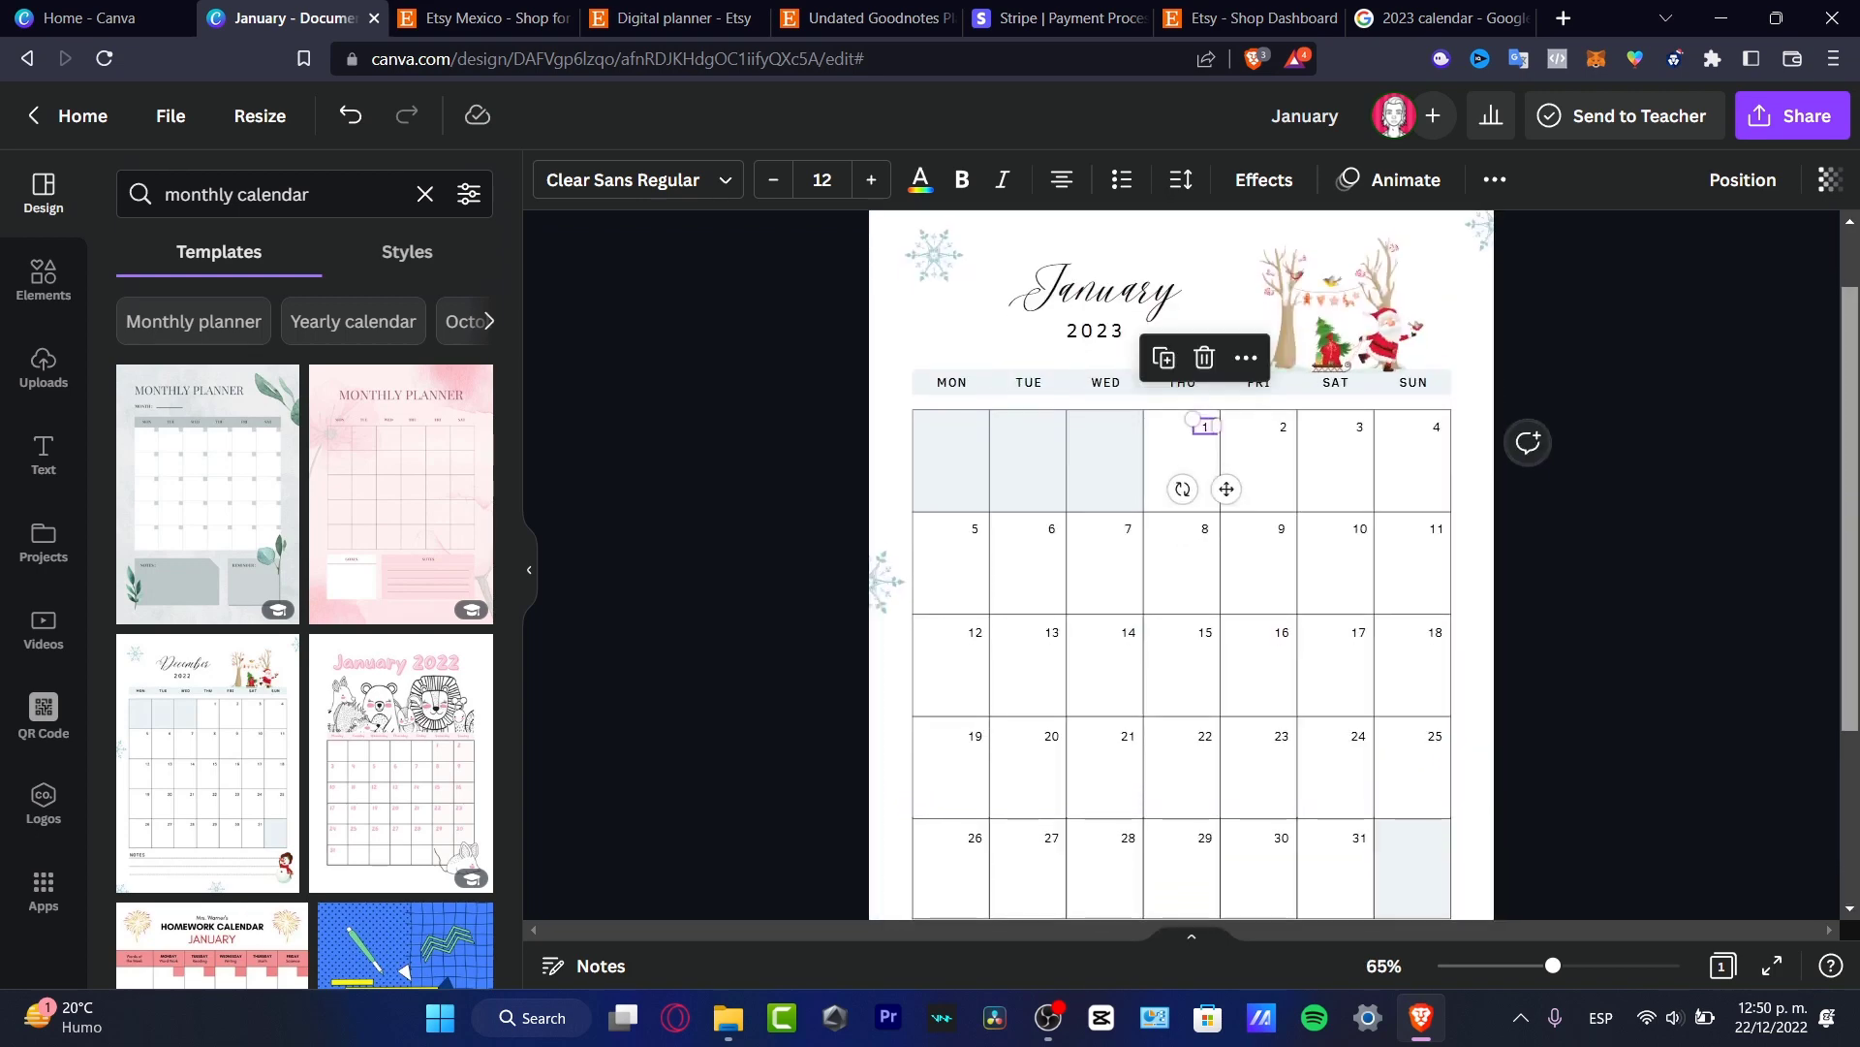
click(1413, 367)
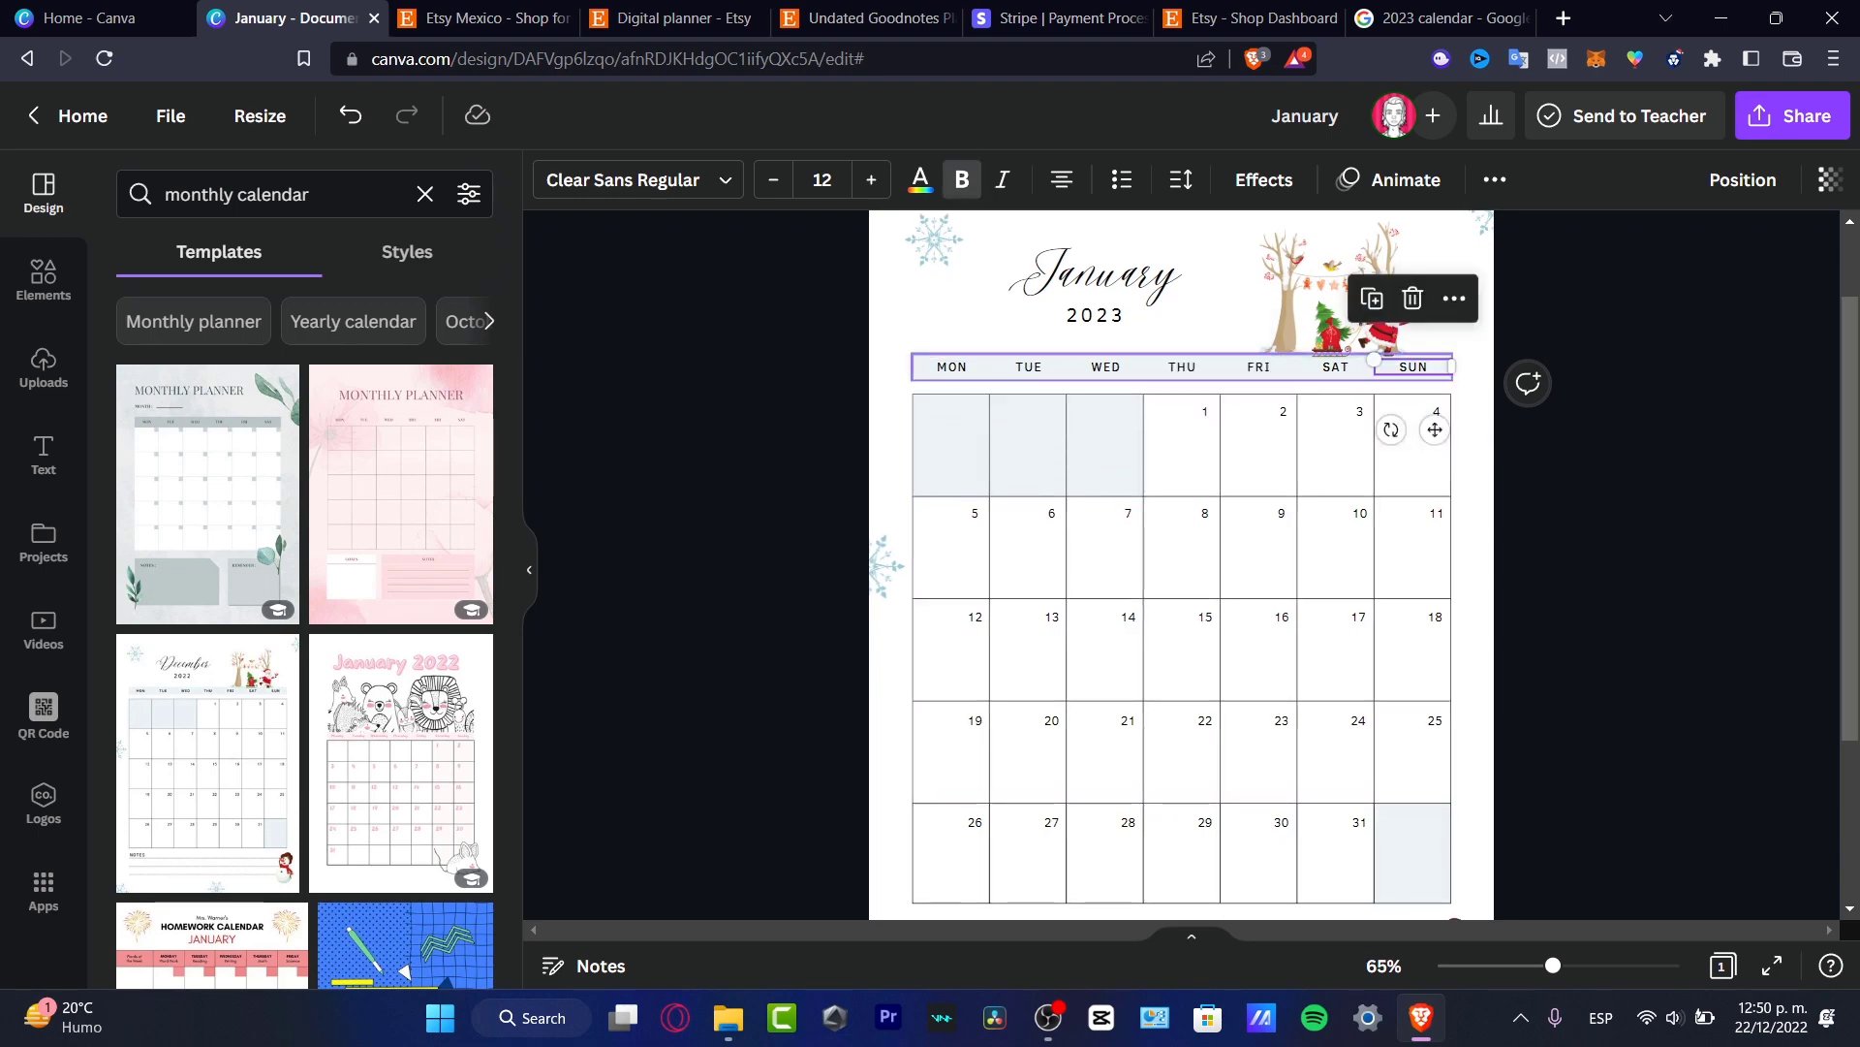
drag(1409, 429, 986, 386)
Shift the MON to SAT weekday labels together one column to the right in the calendar header.
click(954, 368)
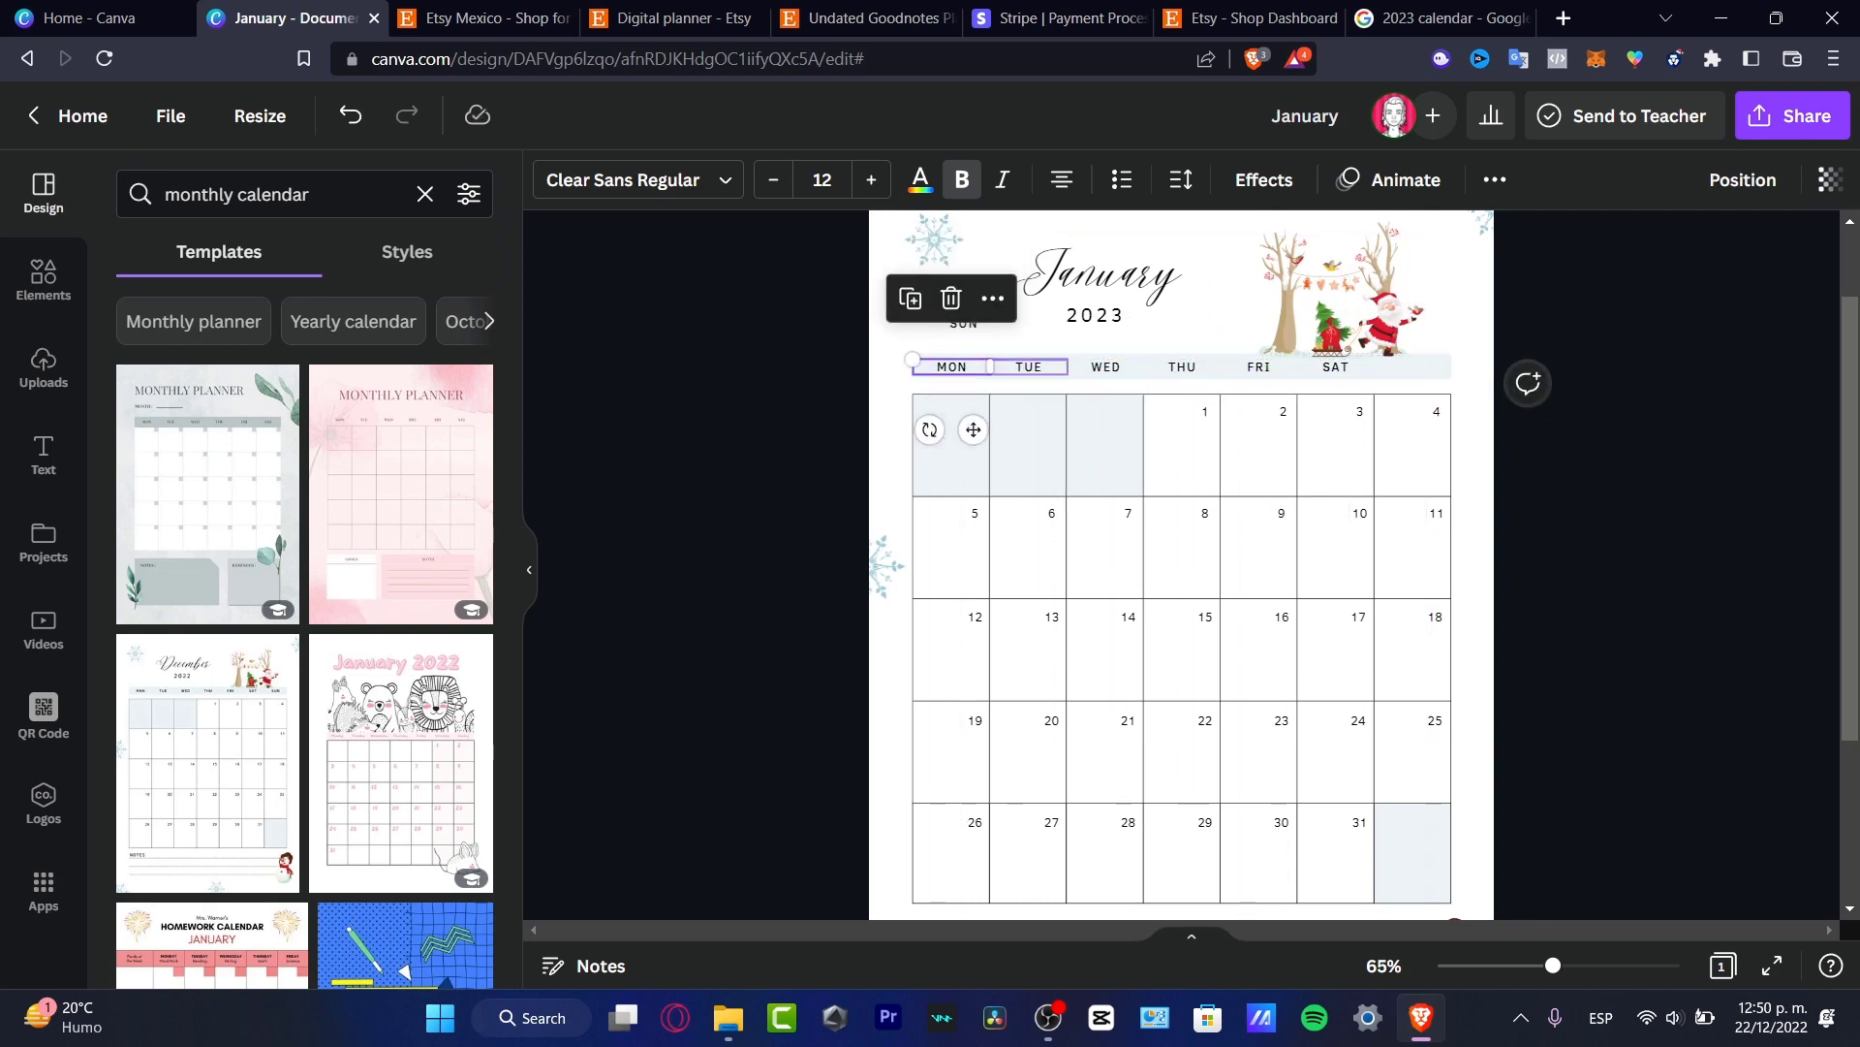
shift+click(1029, 367)
shift+click(1105, 366)
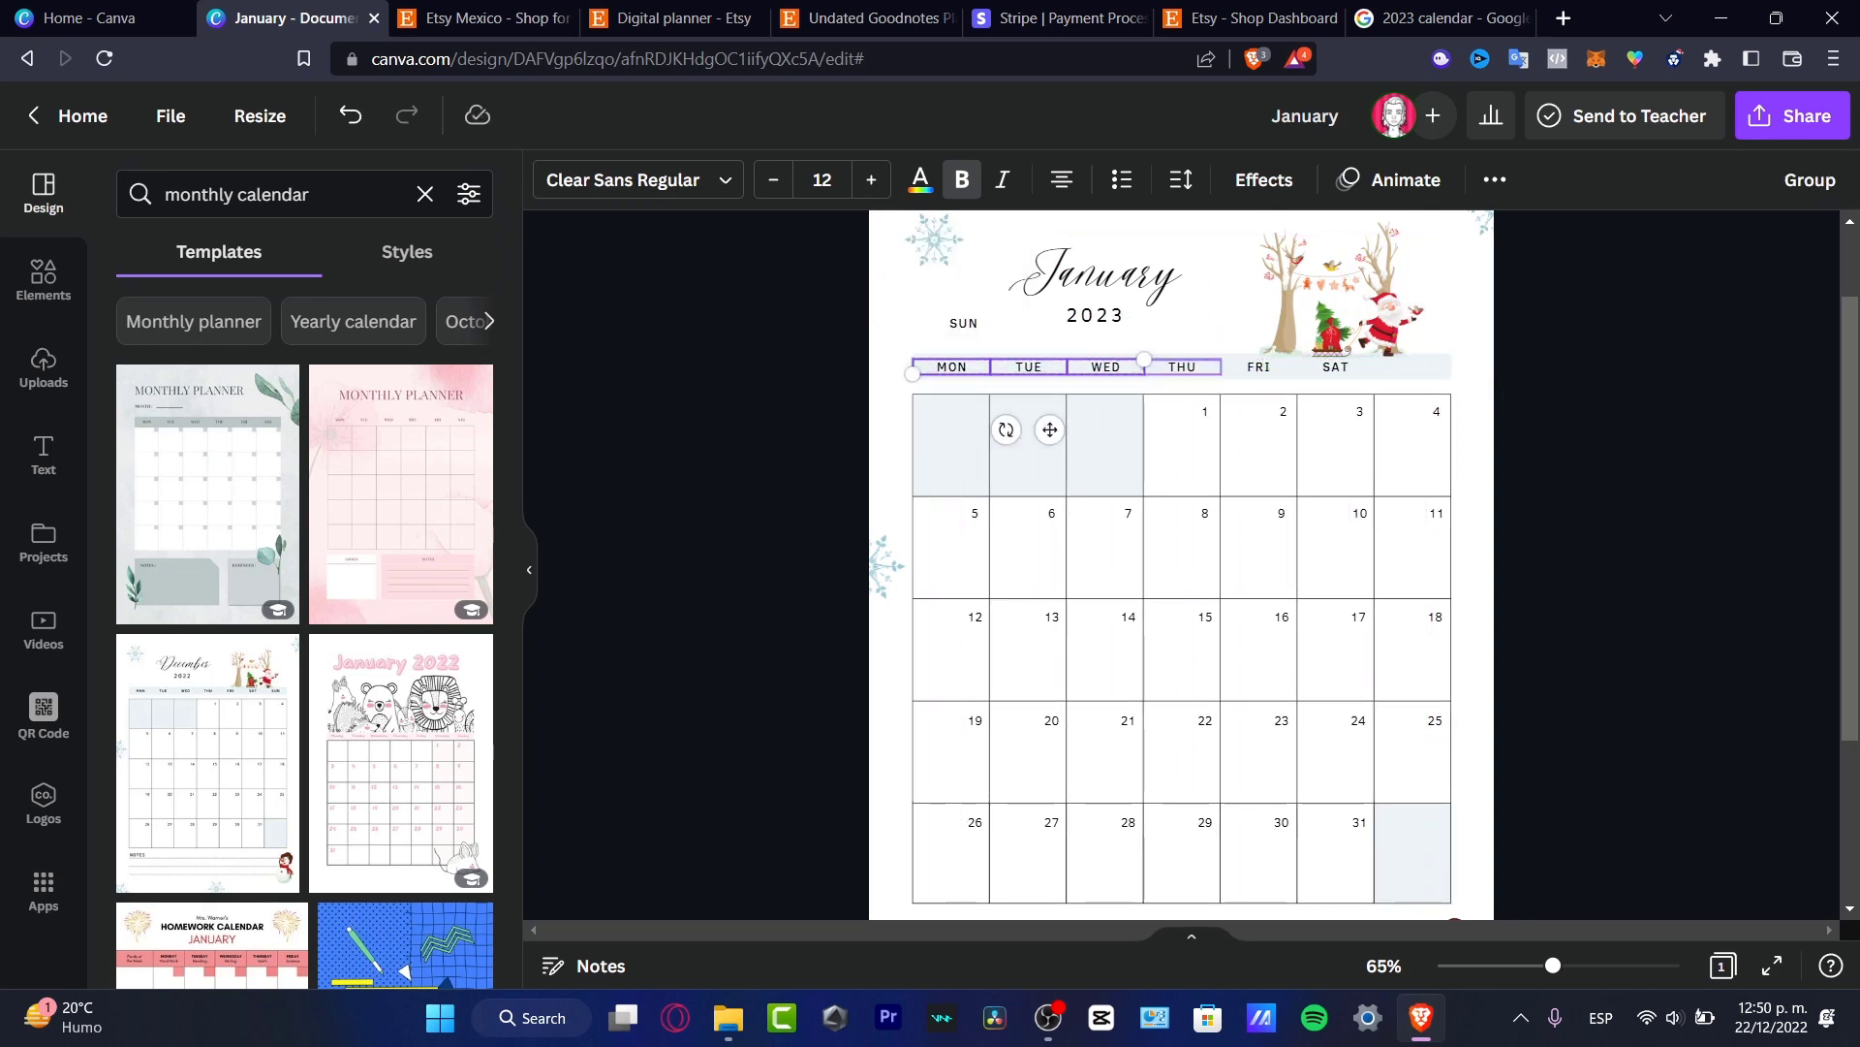
shift+click(1182, 366)
shift+click(1258, 366)
shift+click(1336, 366)
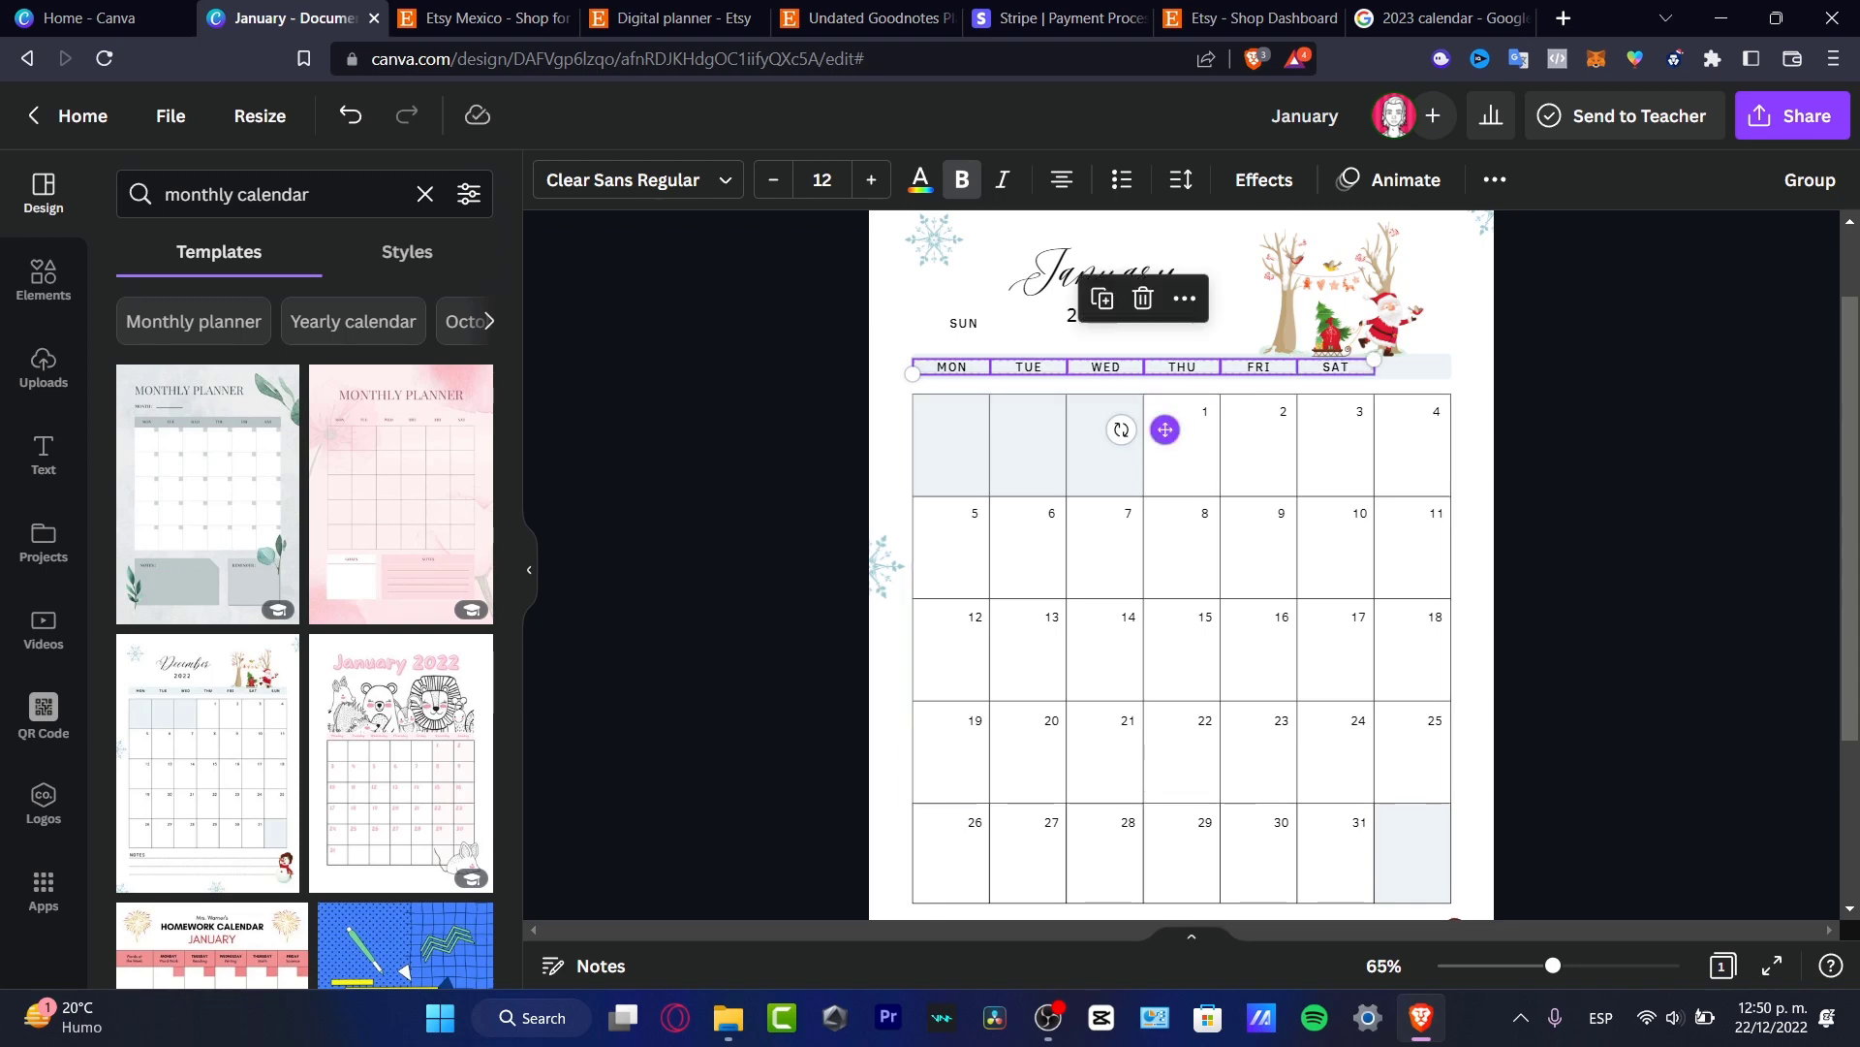
drag(1167, 427, 1245, 427)
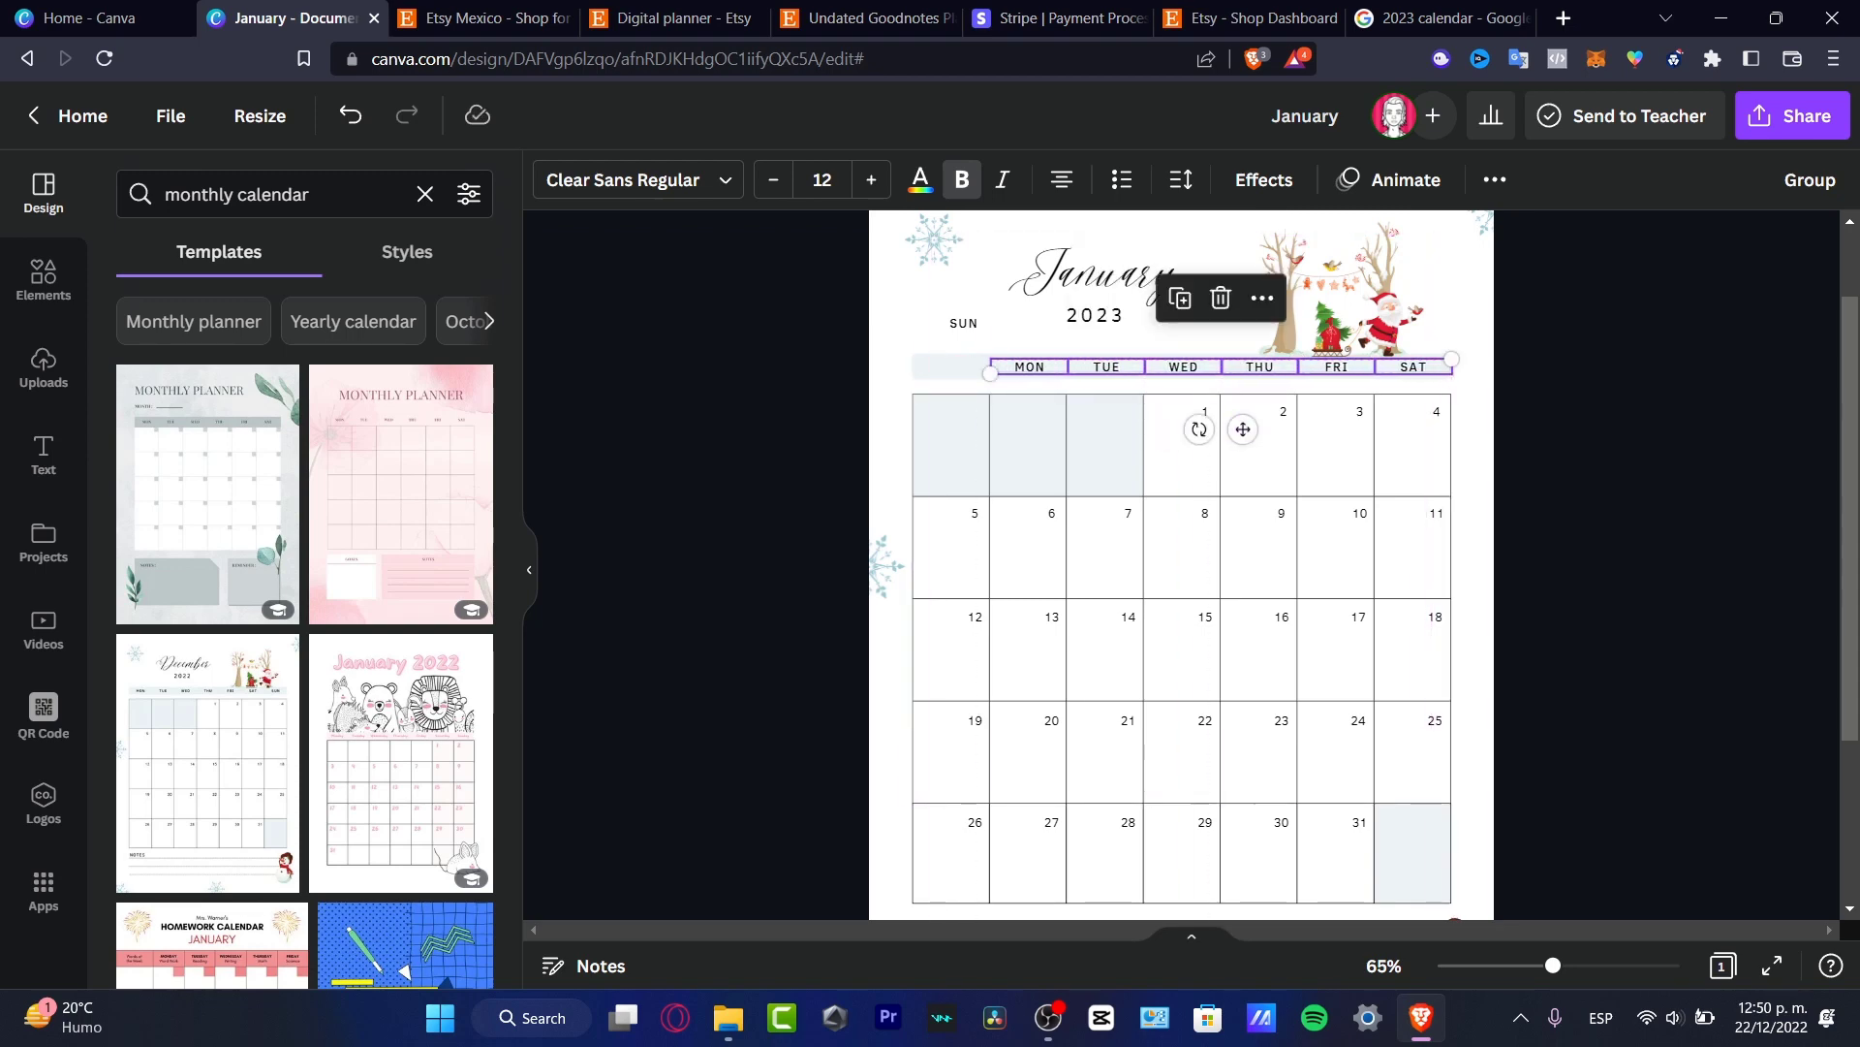
Place the SUN label in the empty first column of the weekday header, aligned with the other days.
click(963, 322)
drag(984, 386, 973, 429)
click(1100, 339)
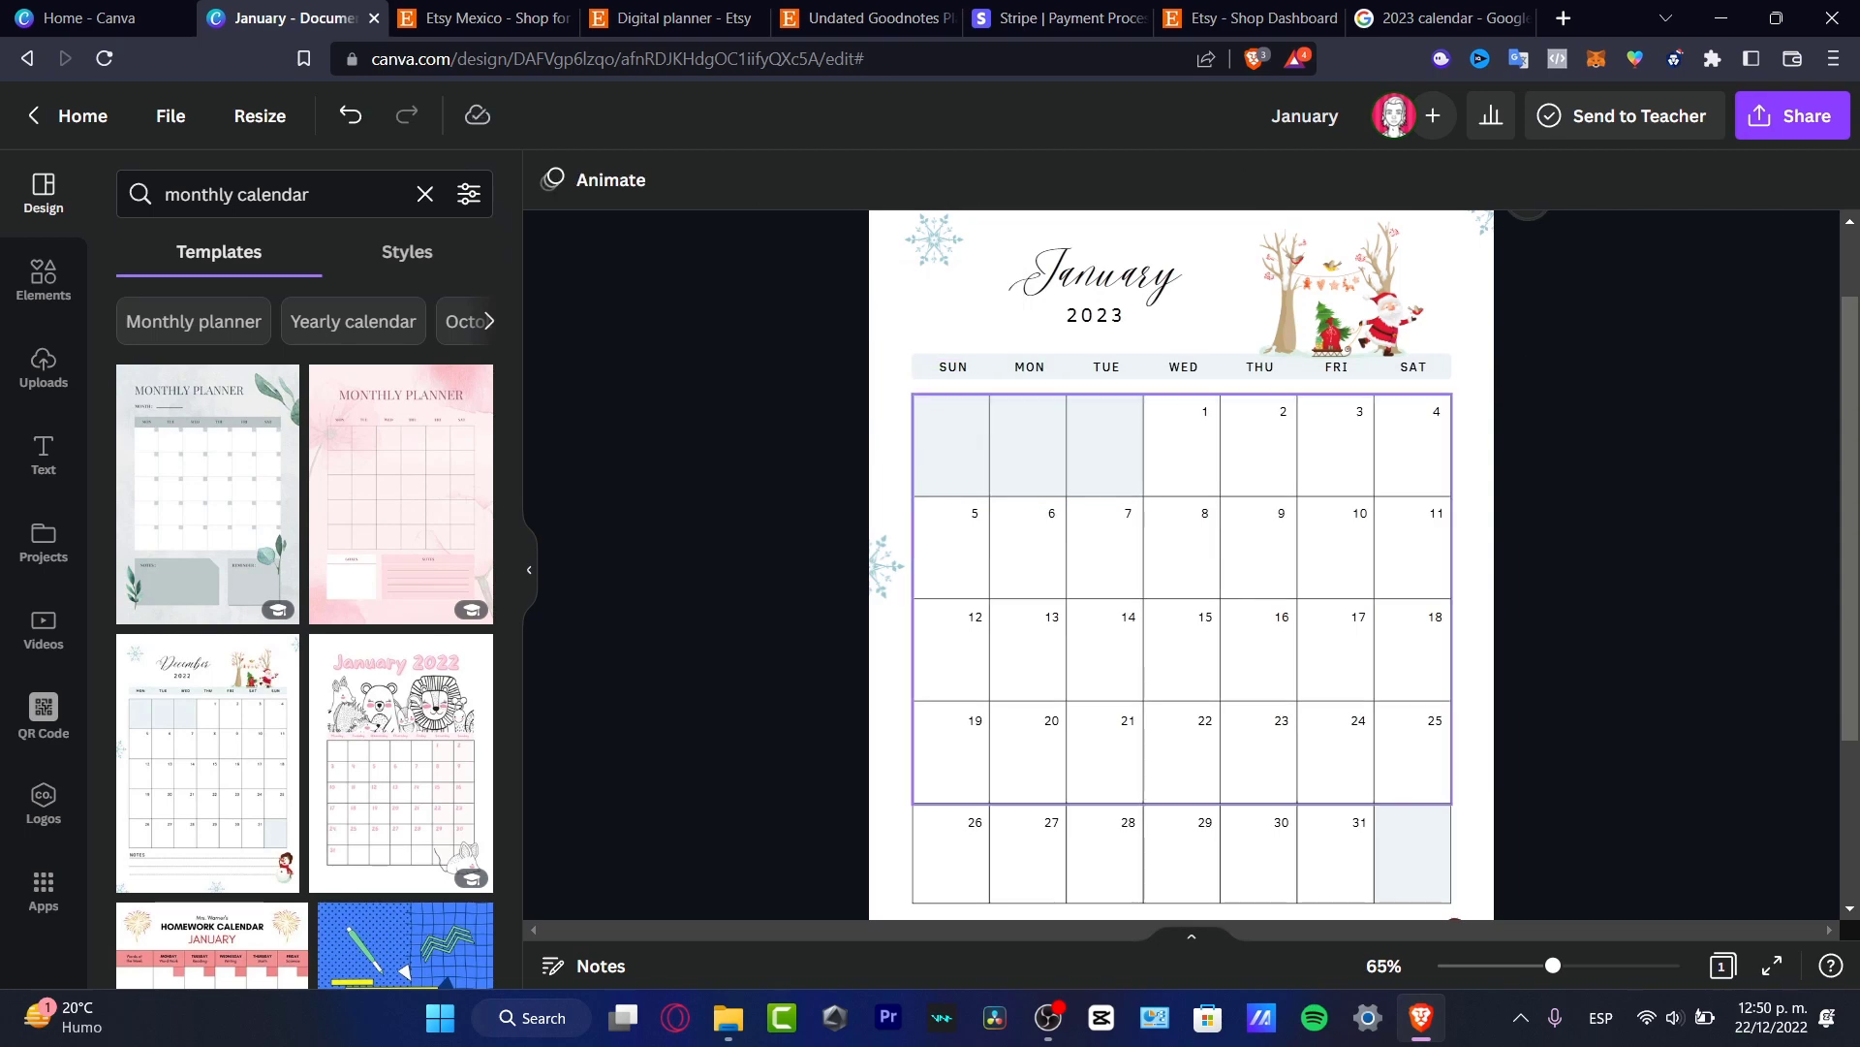
Move dates 1 to 4 together into the Sunday to Wednesday cells of the calendar's first row.
click(1205, 411)
shift+click(1283, 411)
shift+click(1360, 411)
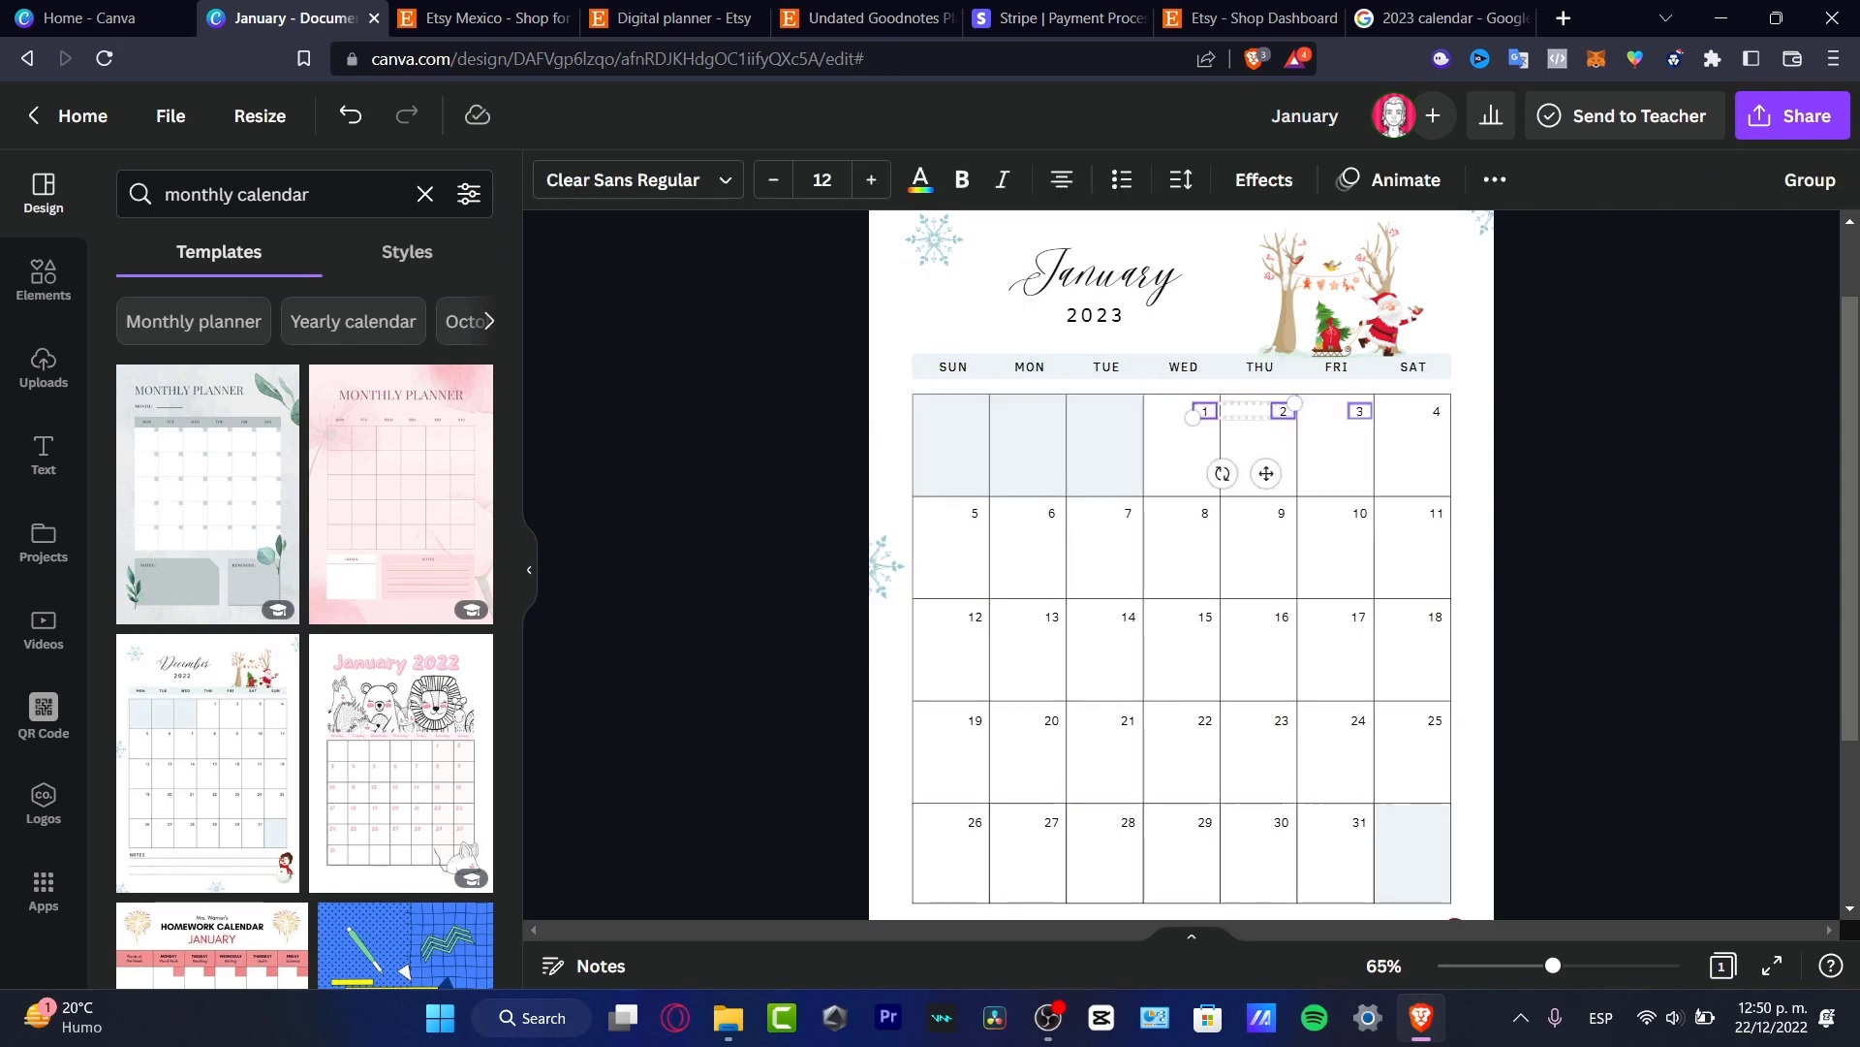
shift+click(1436, 411)
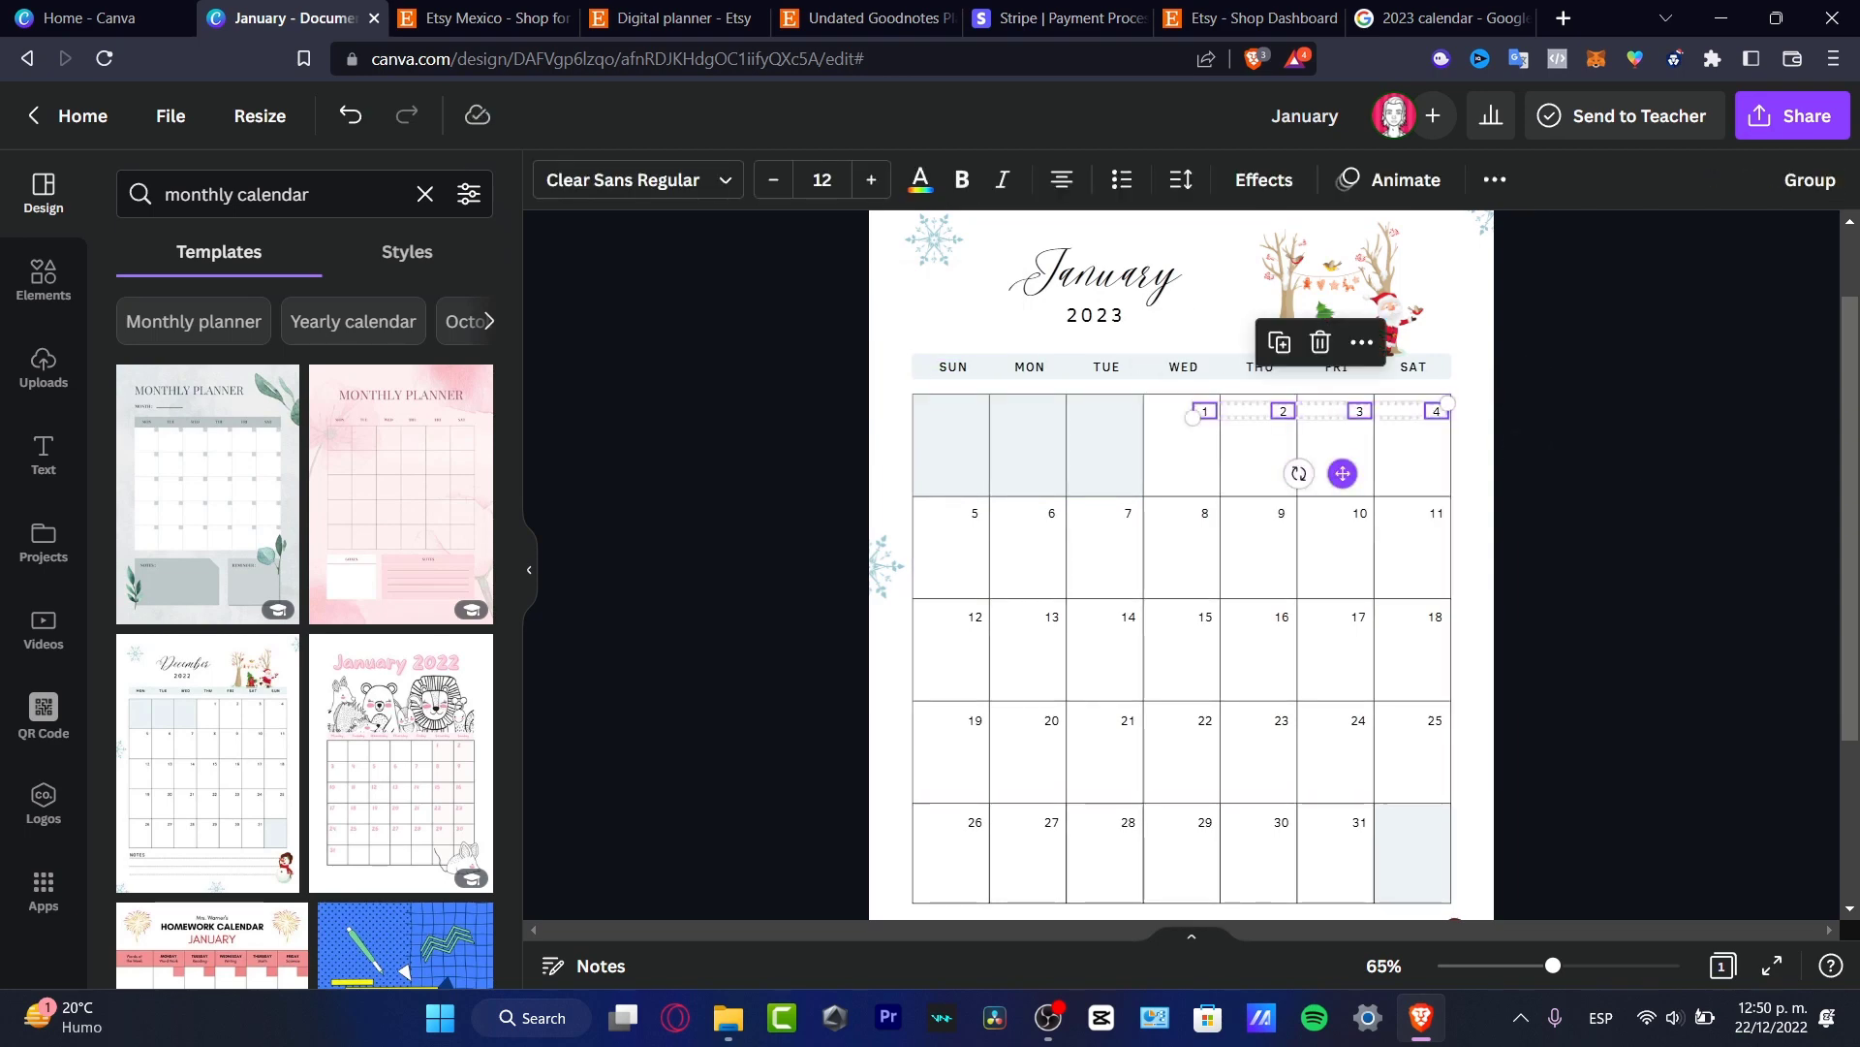
drag(1436, 411, 1207, 402)
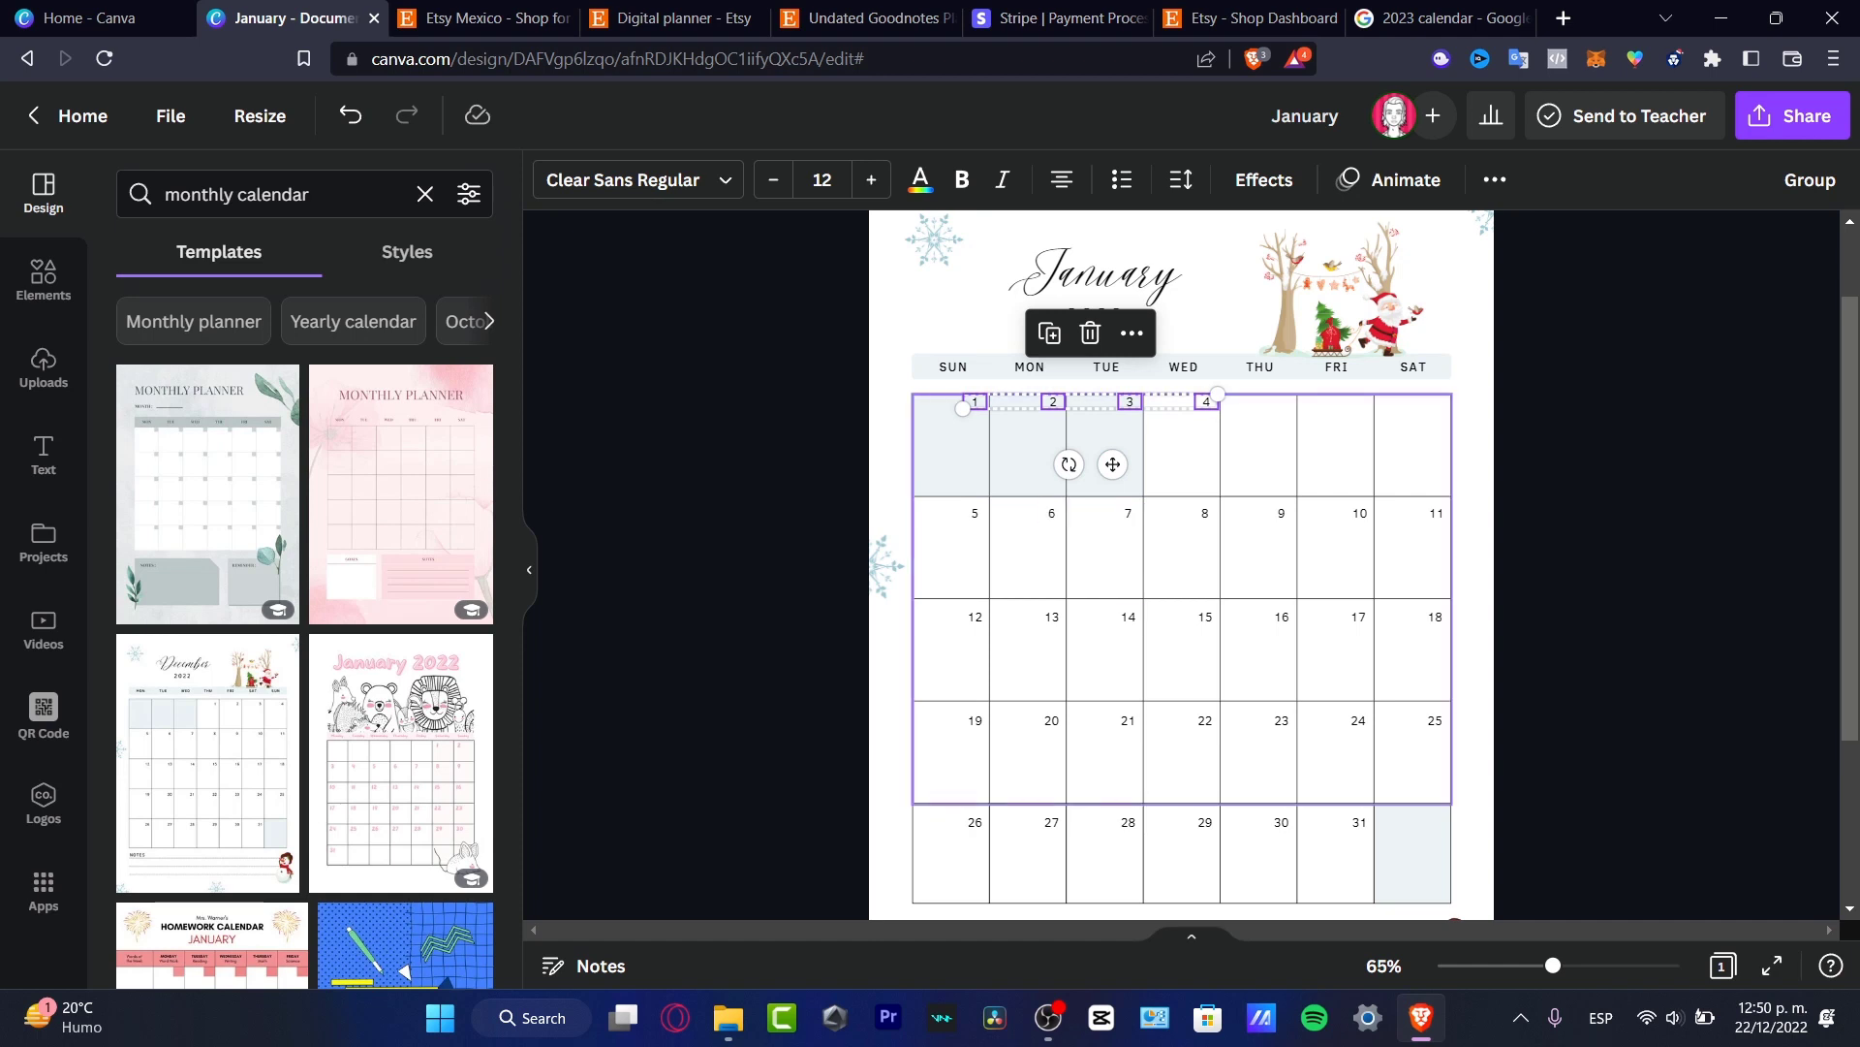
Move dates 5, 6 and 7 together from the second row to the Thursday to Saturday cells of the first row.
click(975, 514)
shift+click(1052, 514)
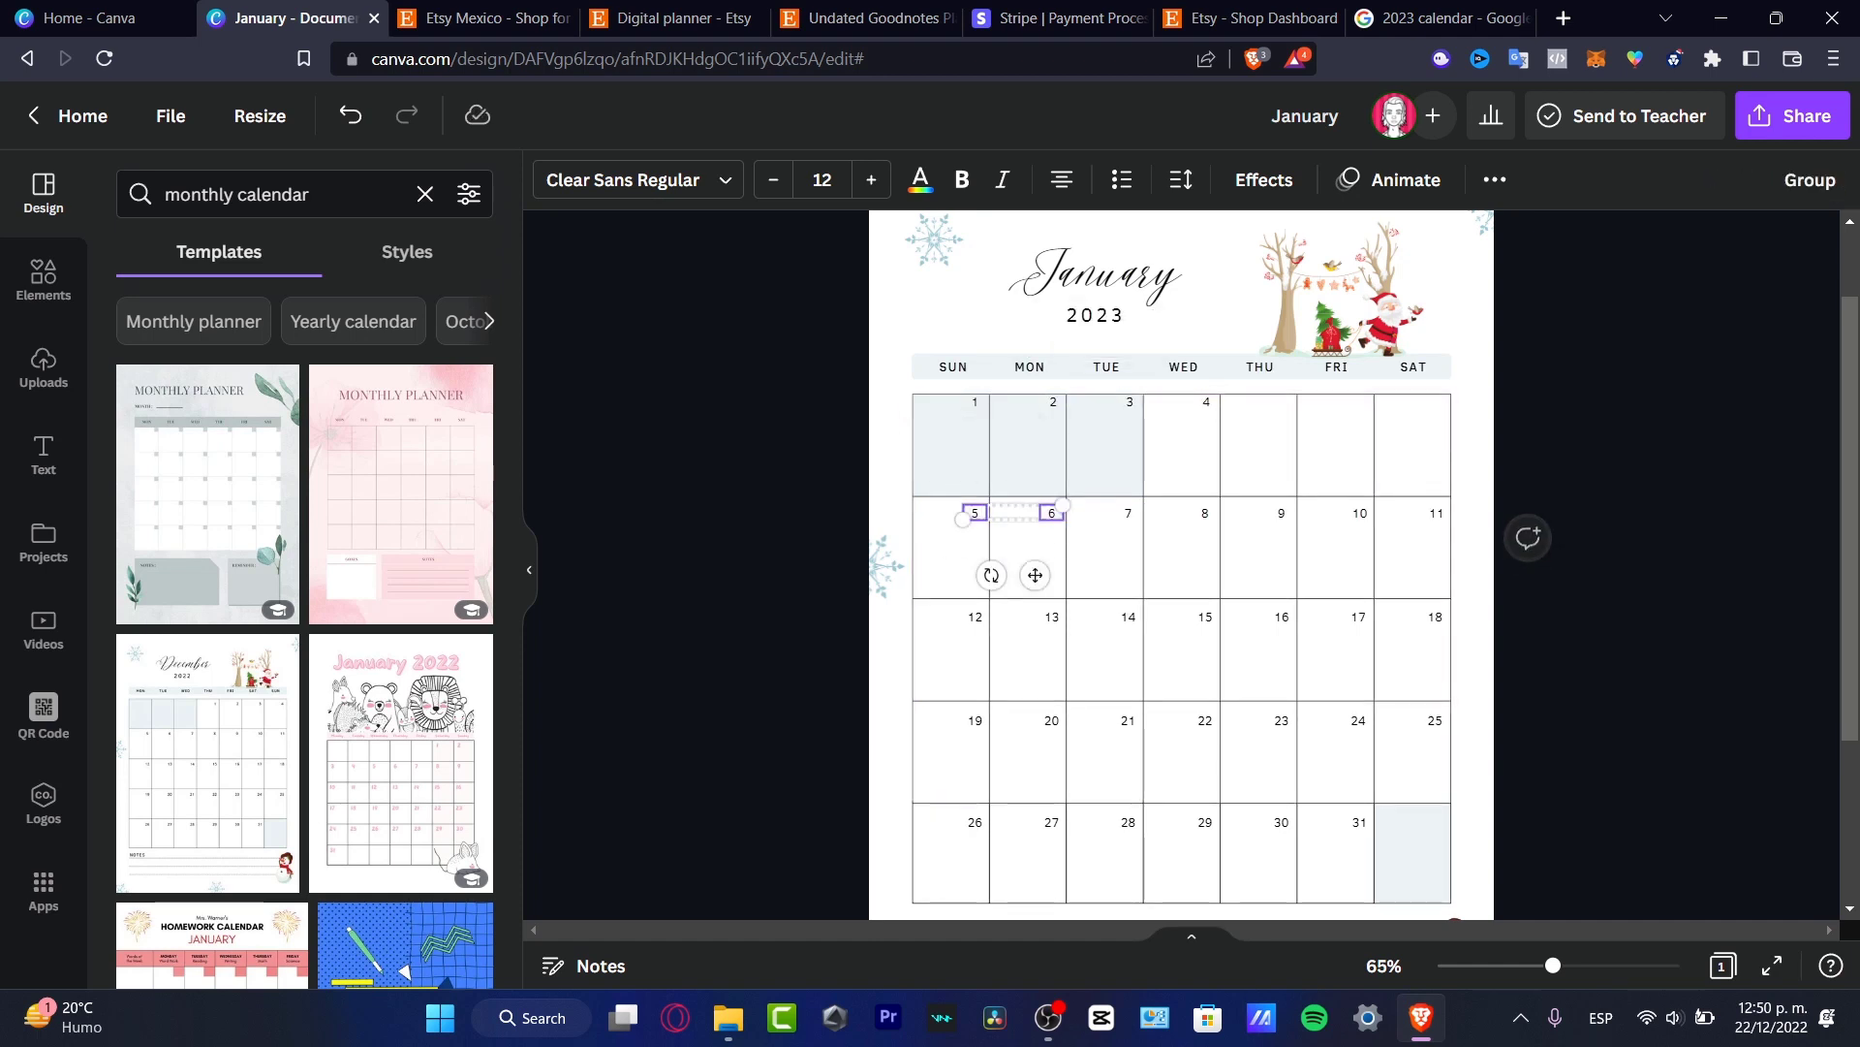
shift+click(1128, 513)
drag(1070, 572, 1376, 462)
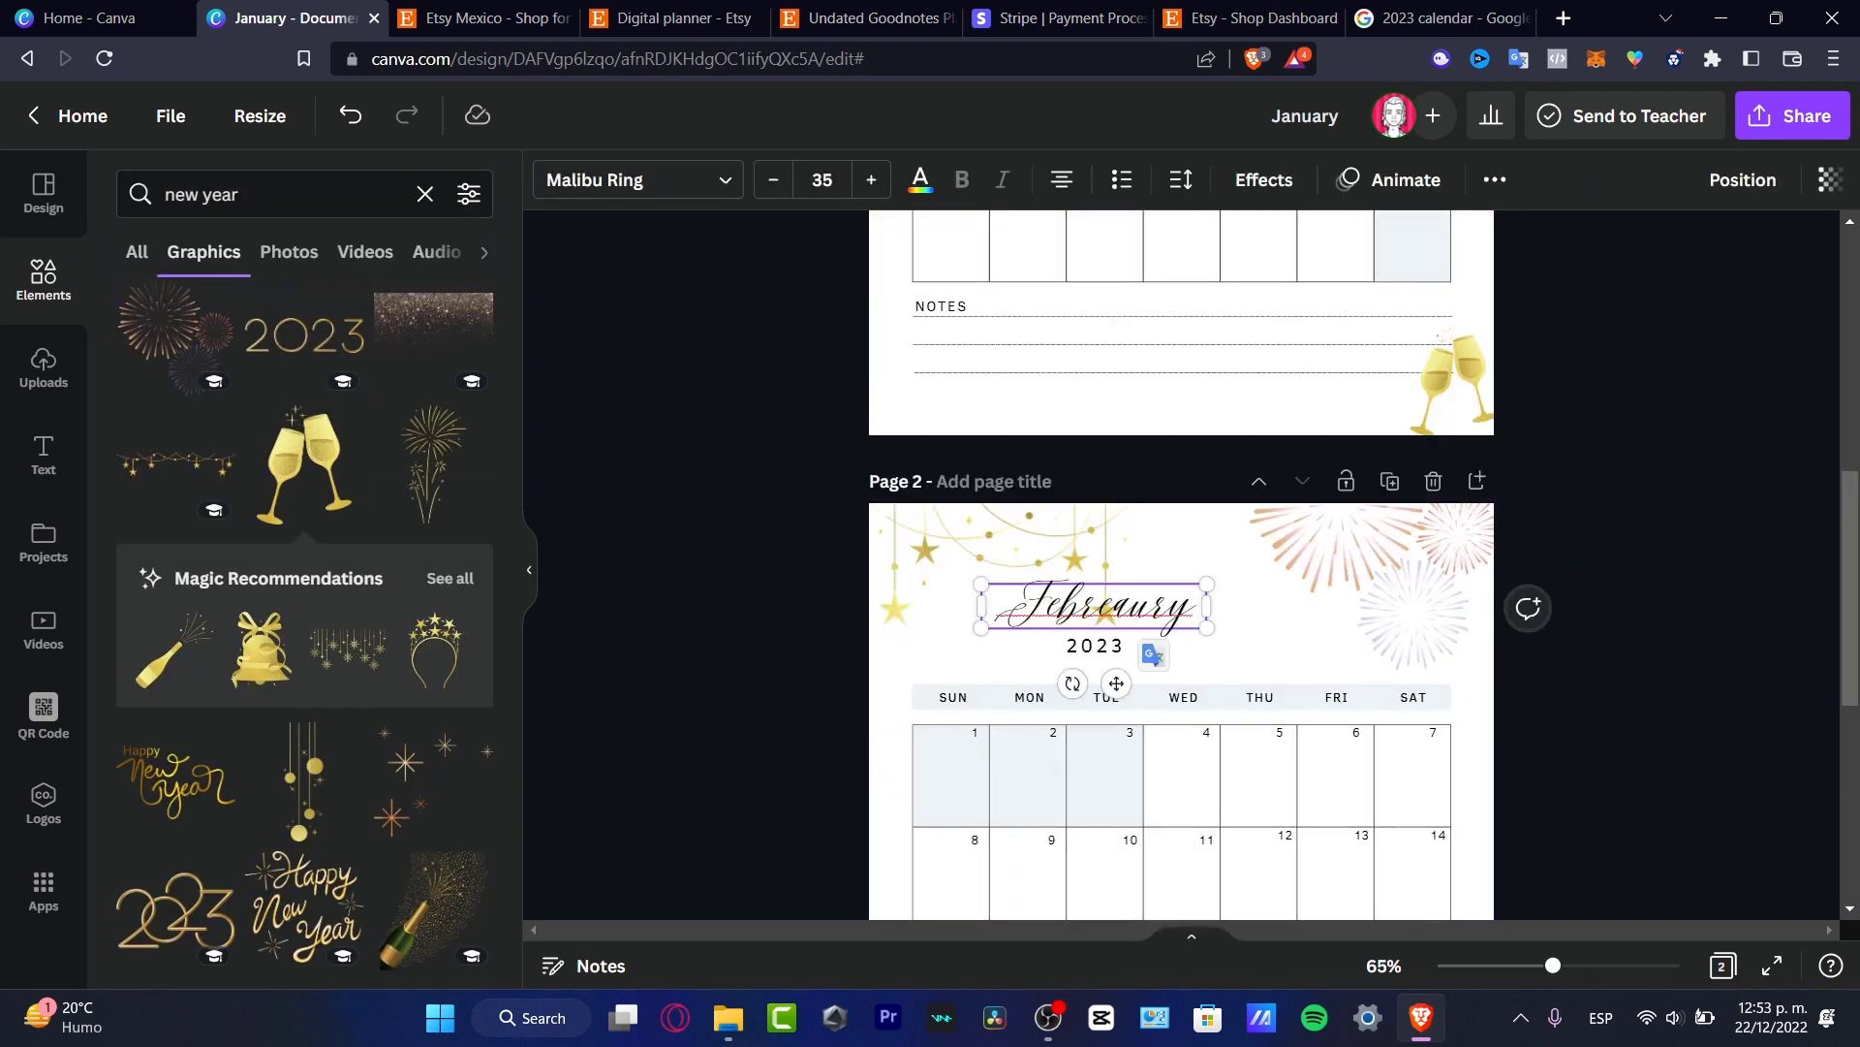
Correct the spelling of the month heading on page 2 to "February".
right_click(1153, 603)
click(1211, 312)
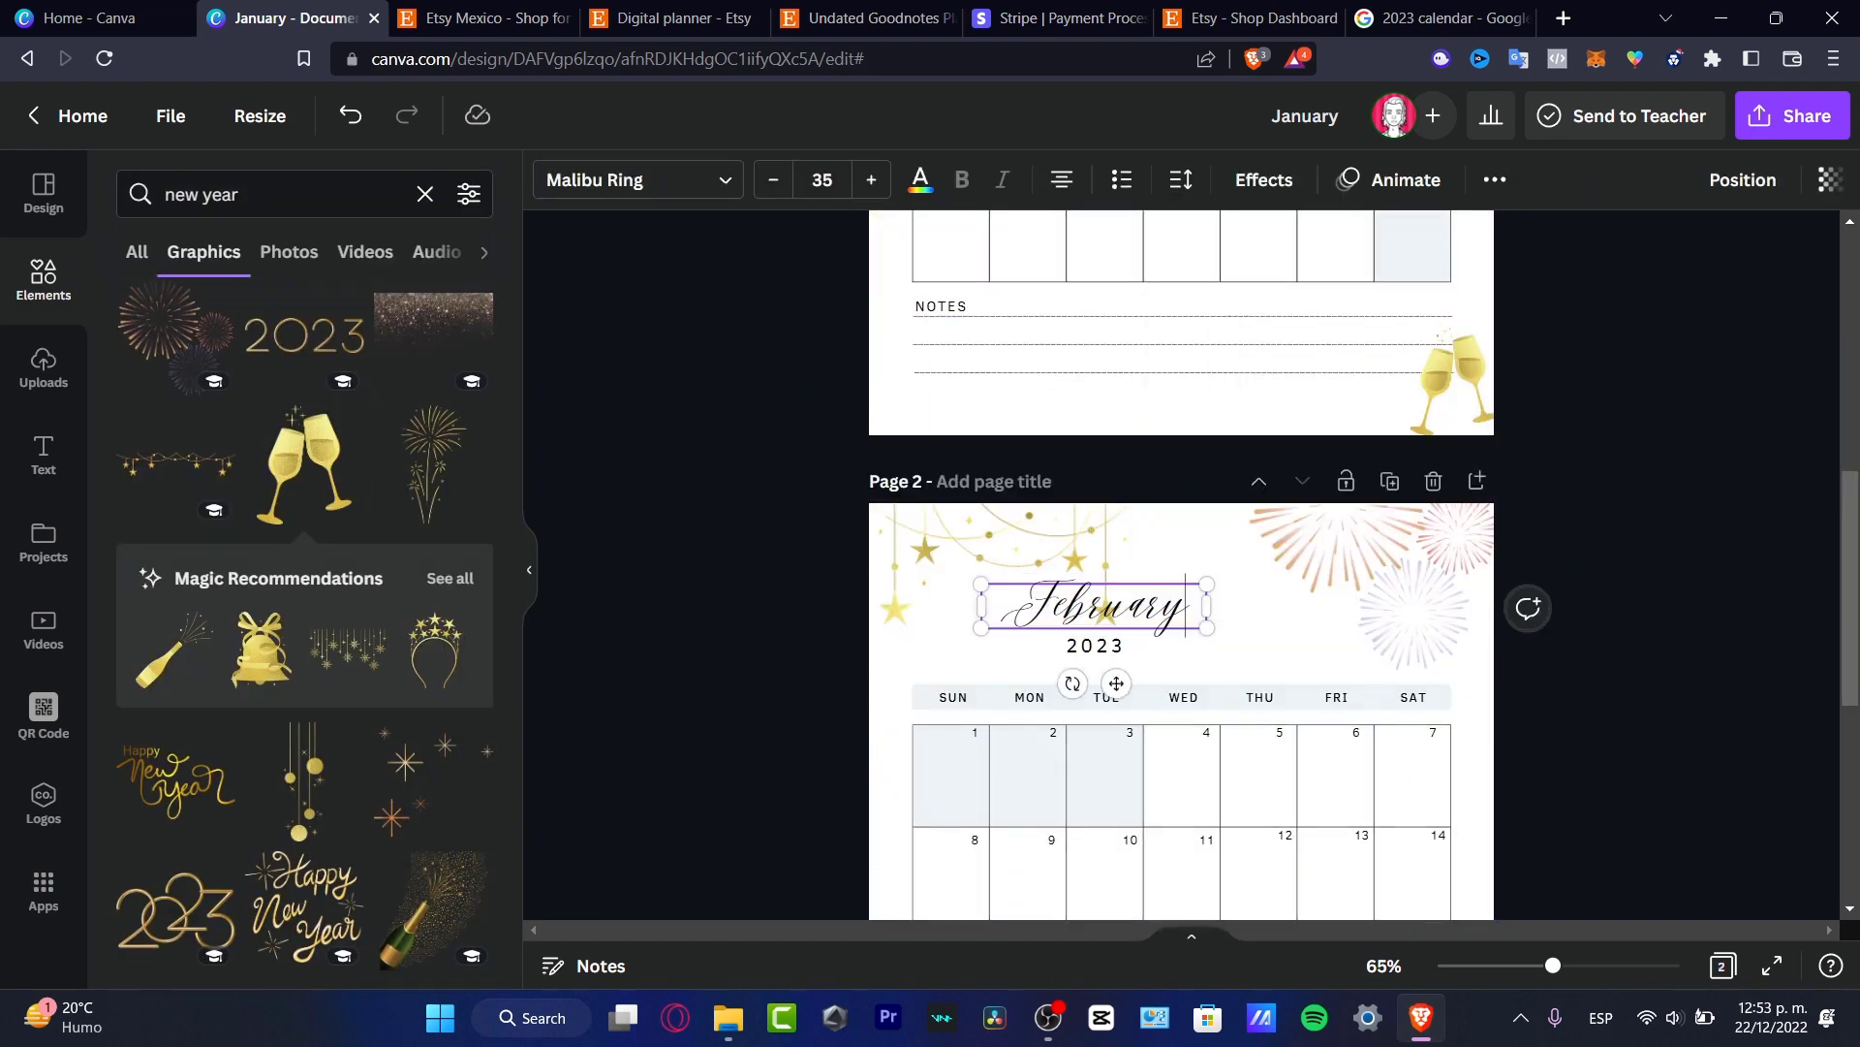
key(Escape)
scroll(1181, 562, down, 4)
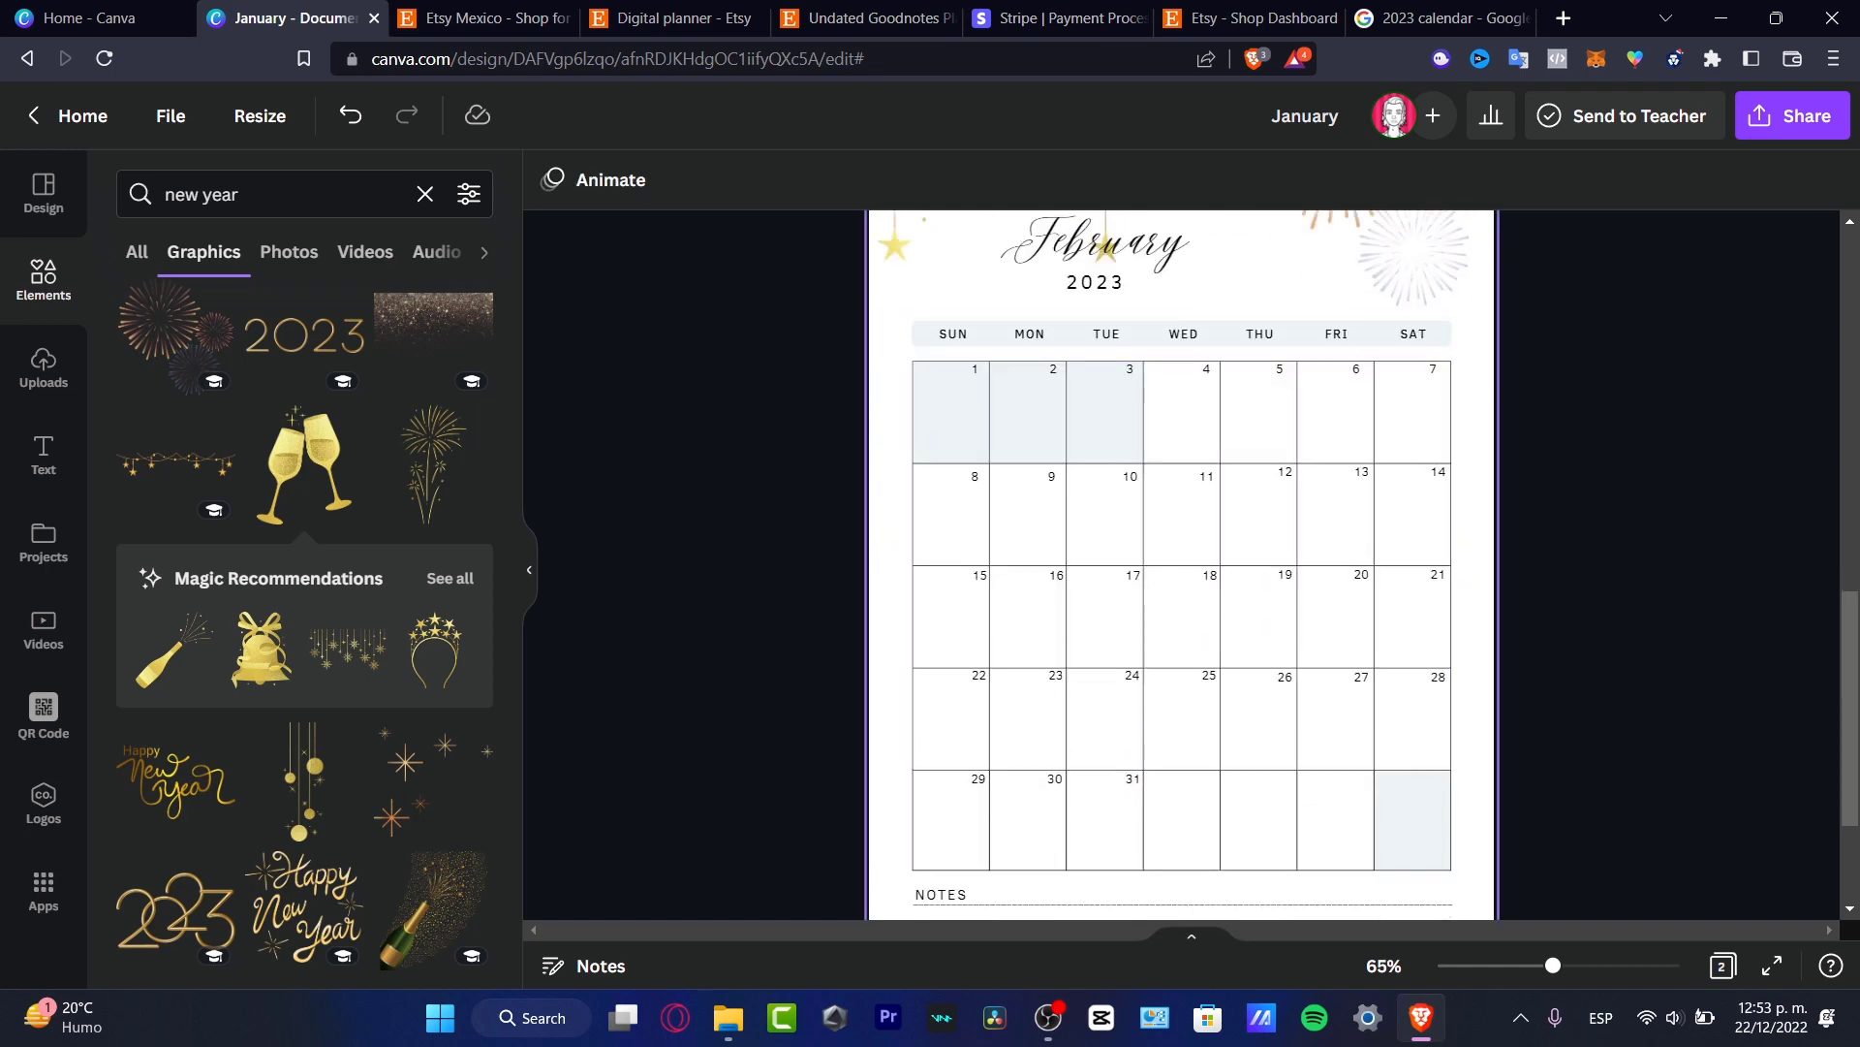
Search the design templates for a February monthly calendar.
click(43, 280)
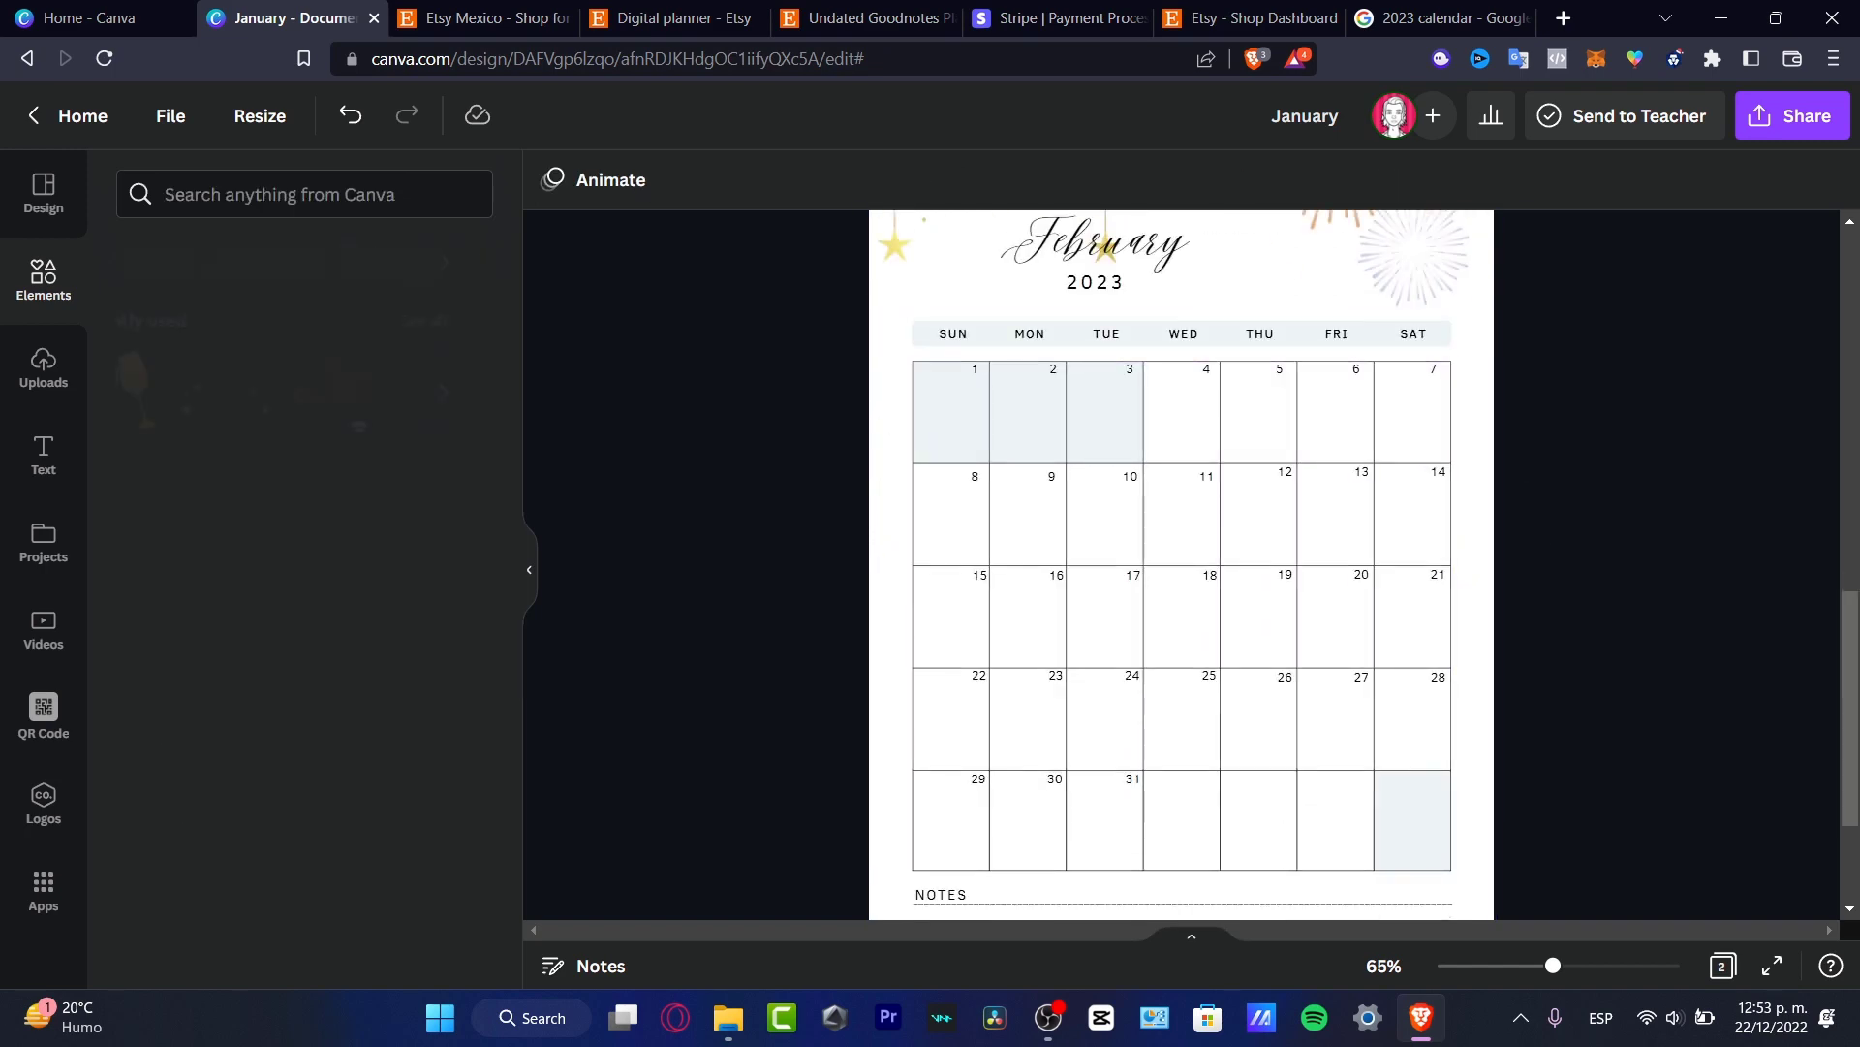
click(43, 193)
click(312, 194)
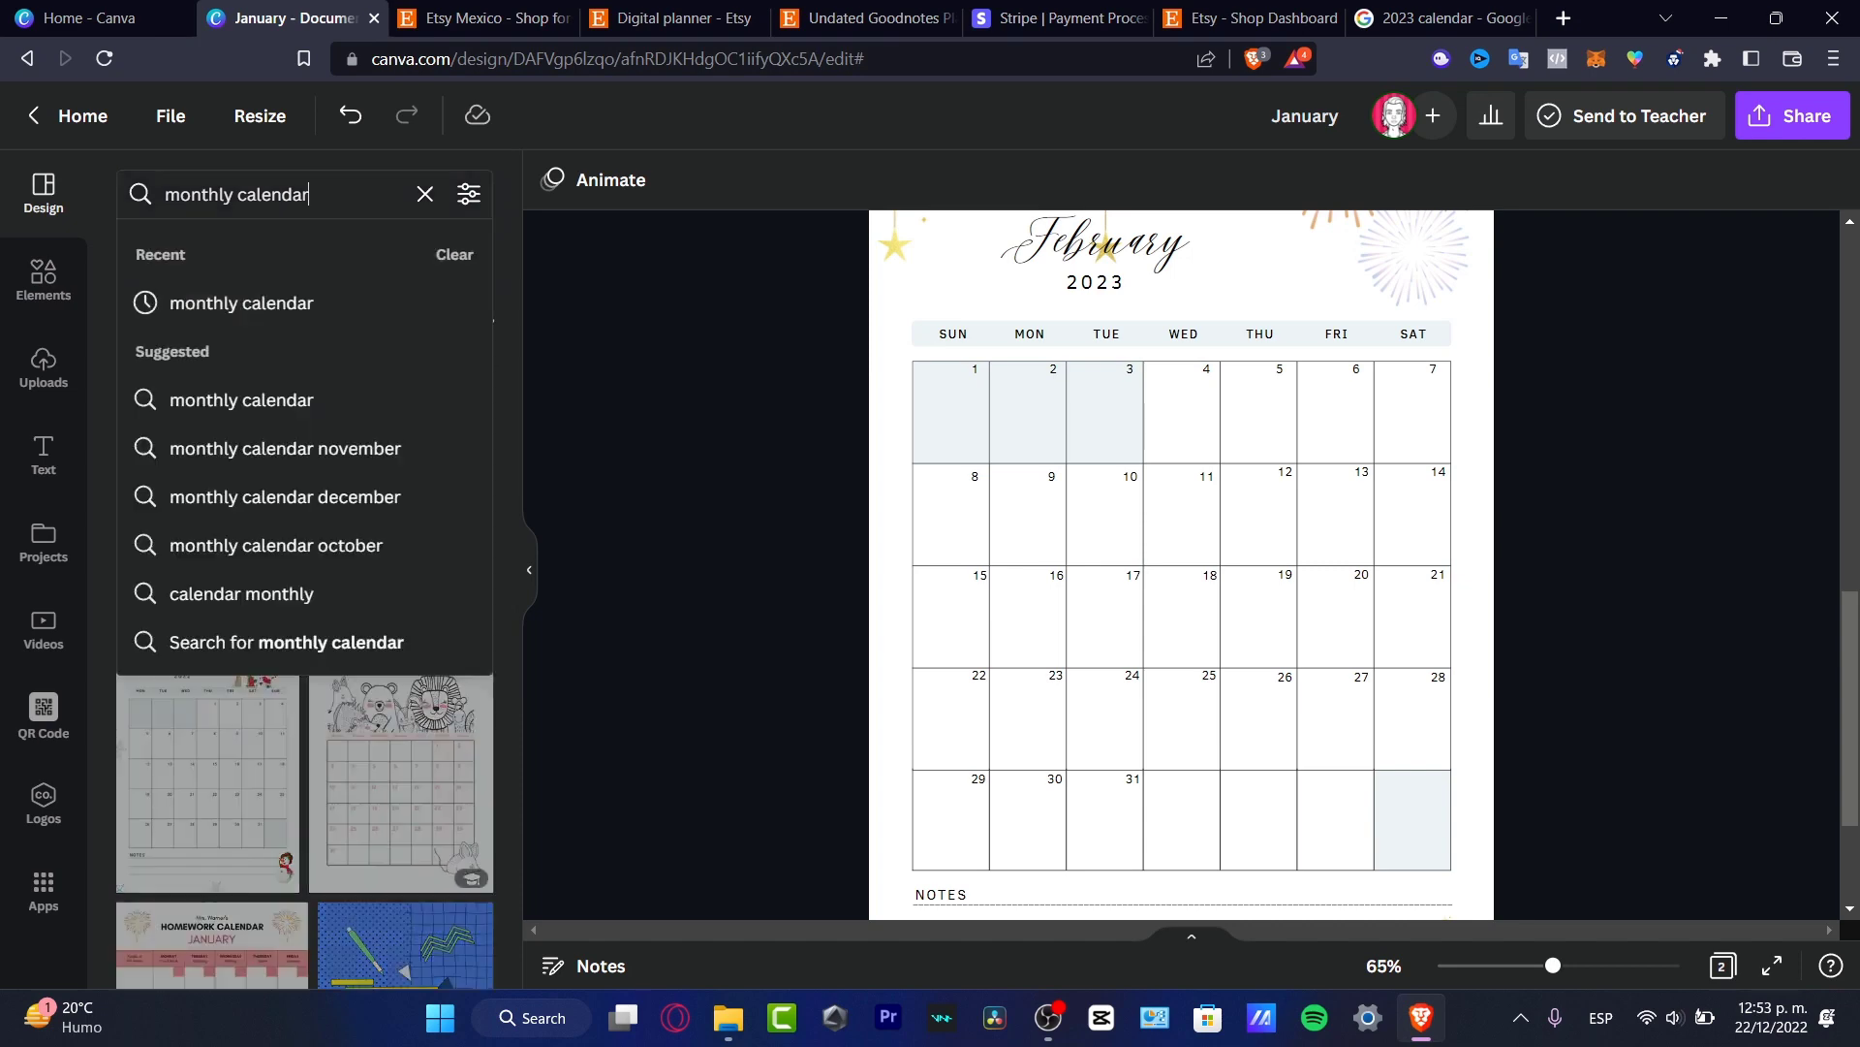
text(feb)
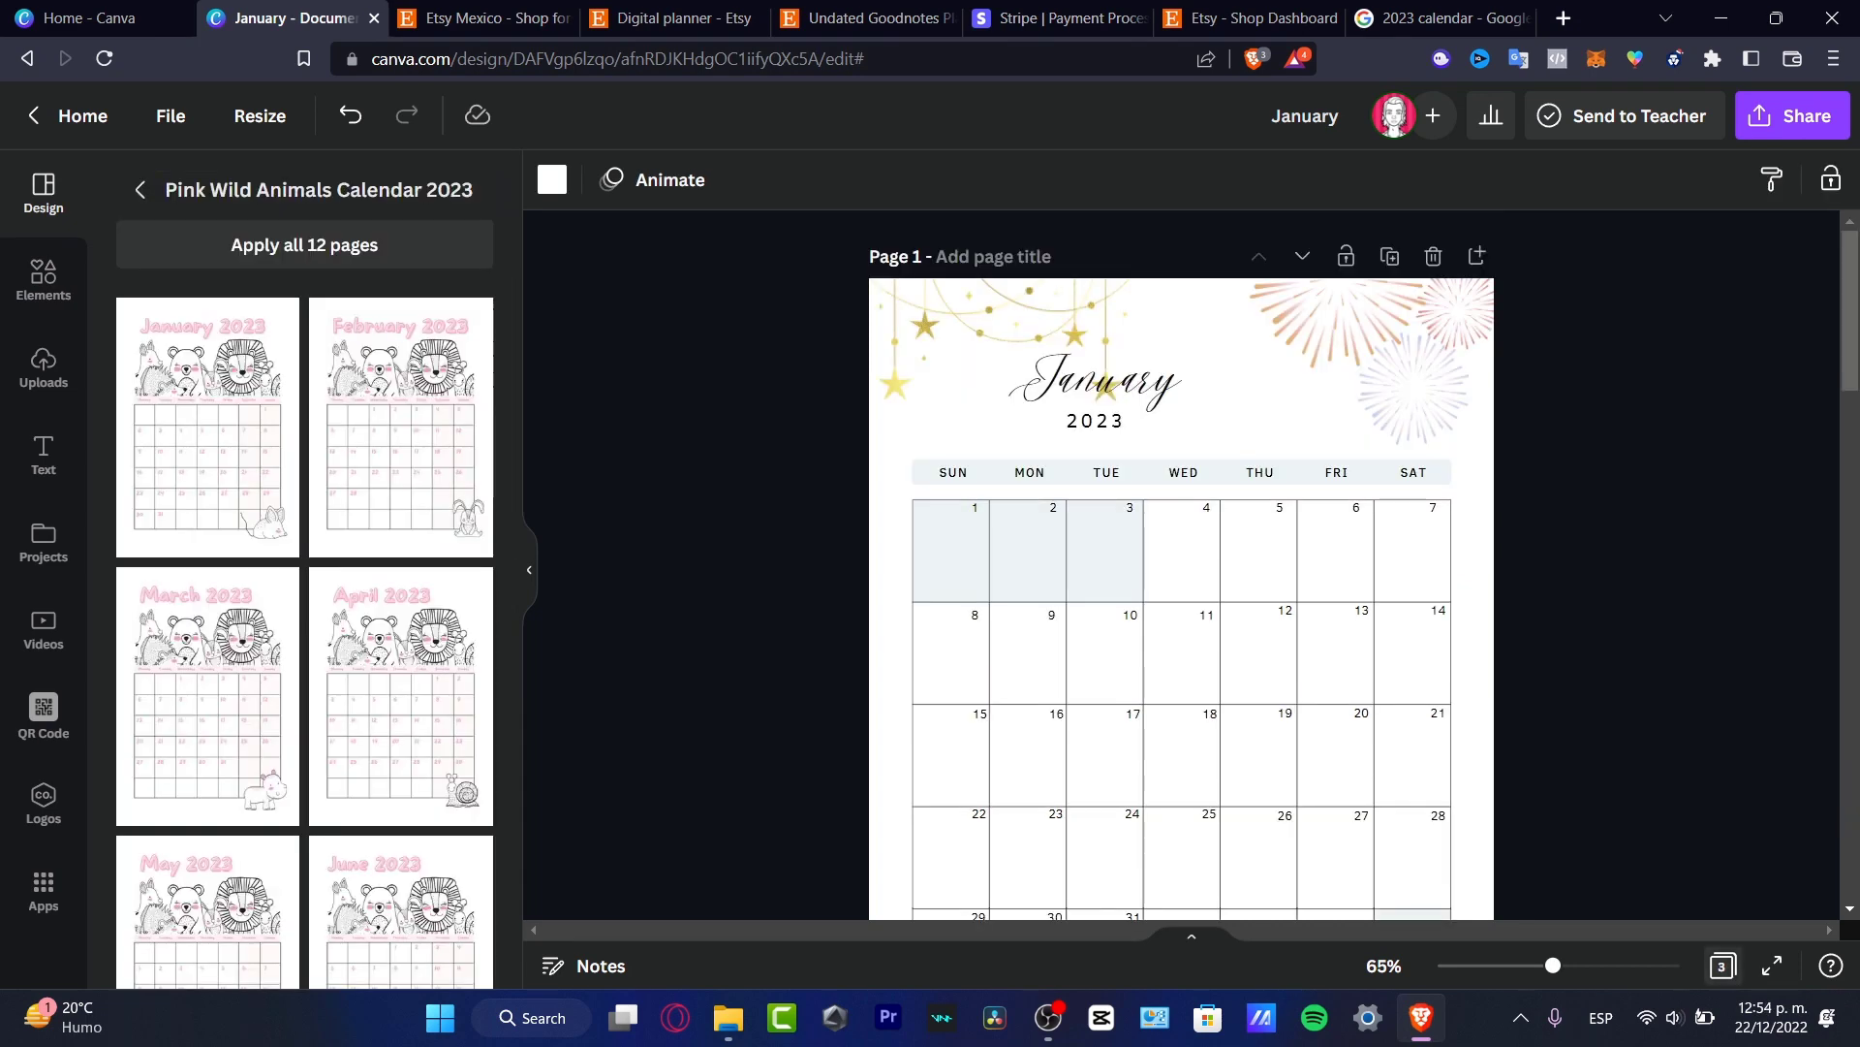
Review the document's pages in the grid overview and compare them with the Etsy listing's "Monthly Planning" image.
click(1723, 966)
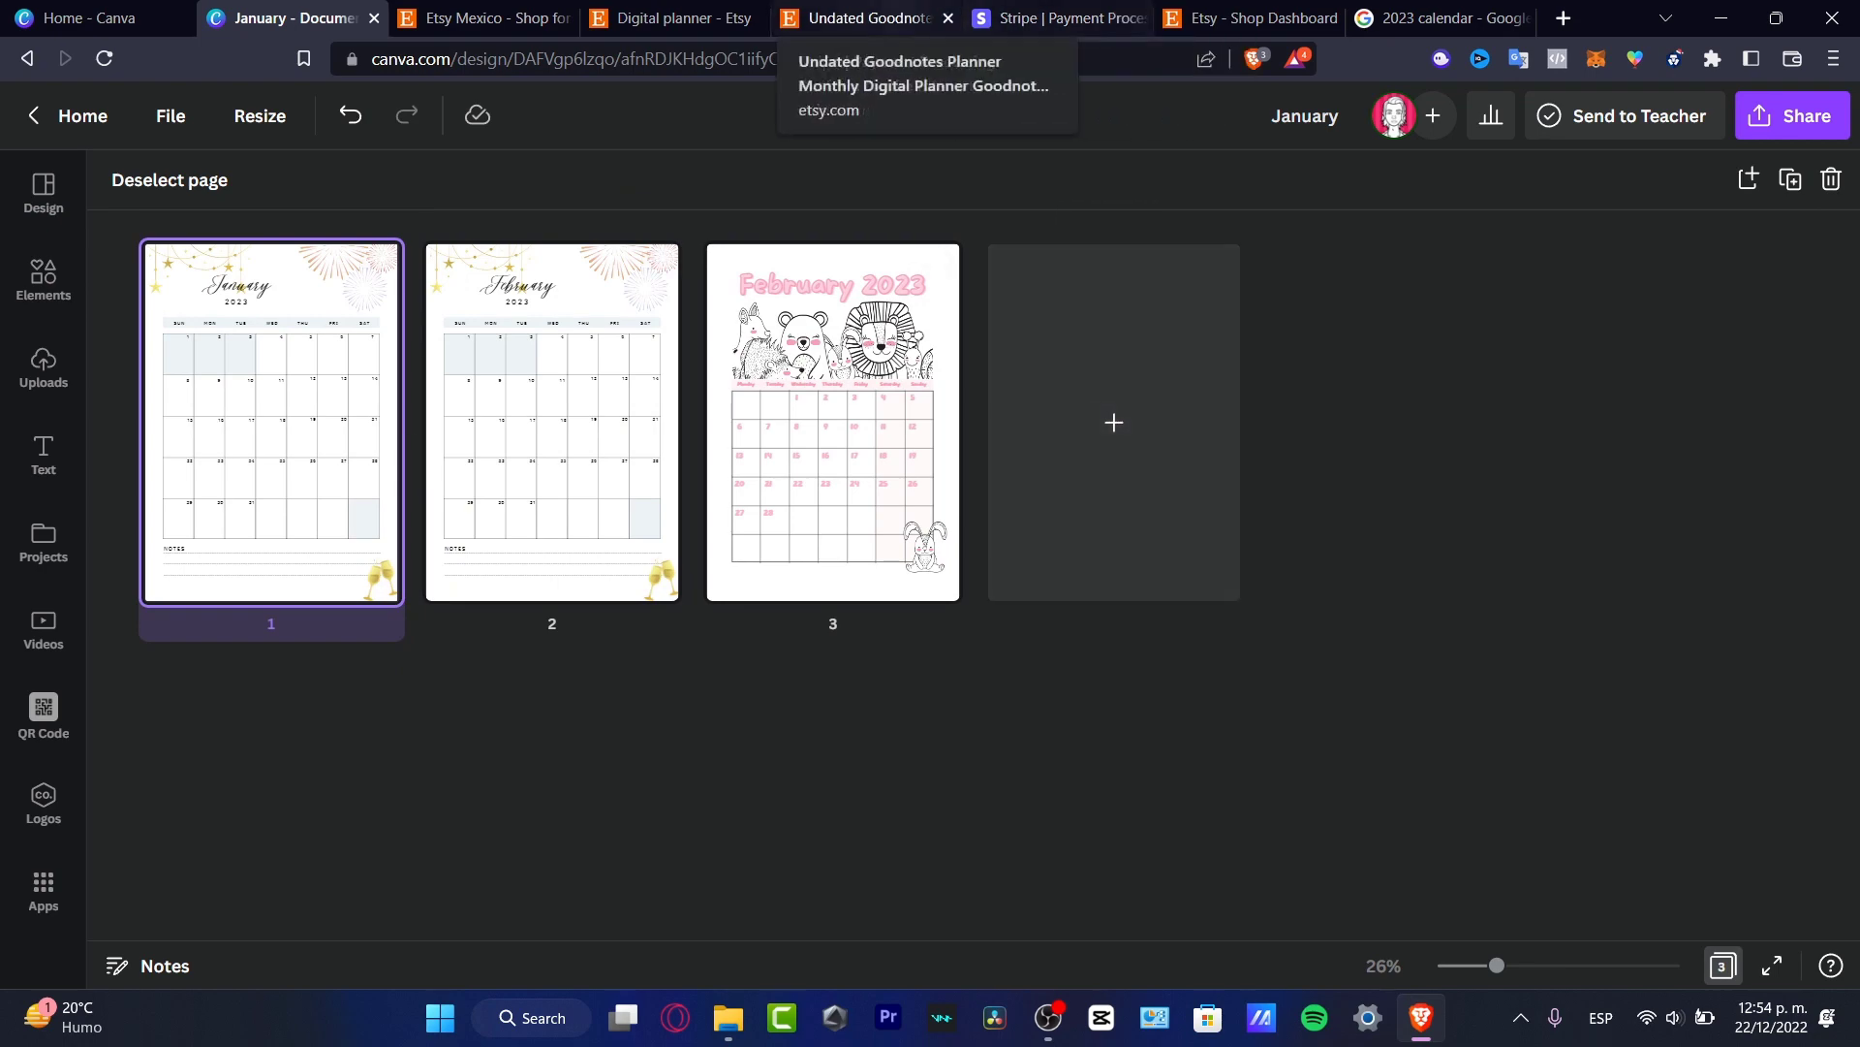
click(862, 17)
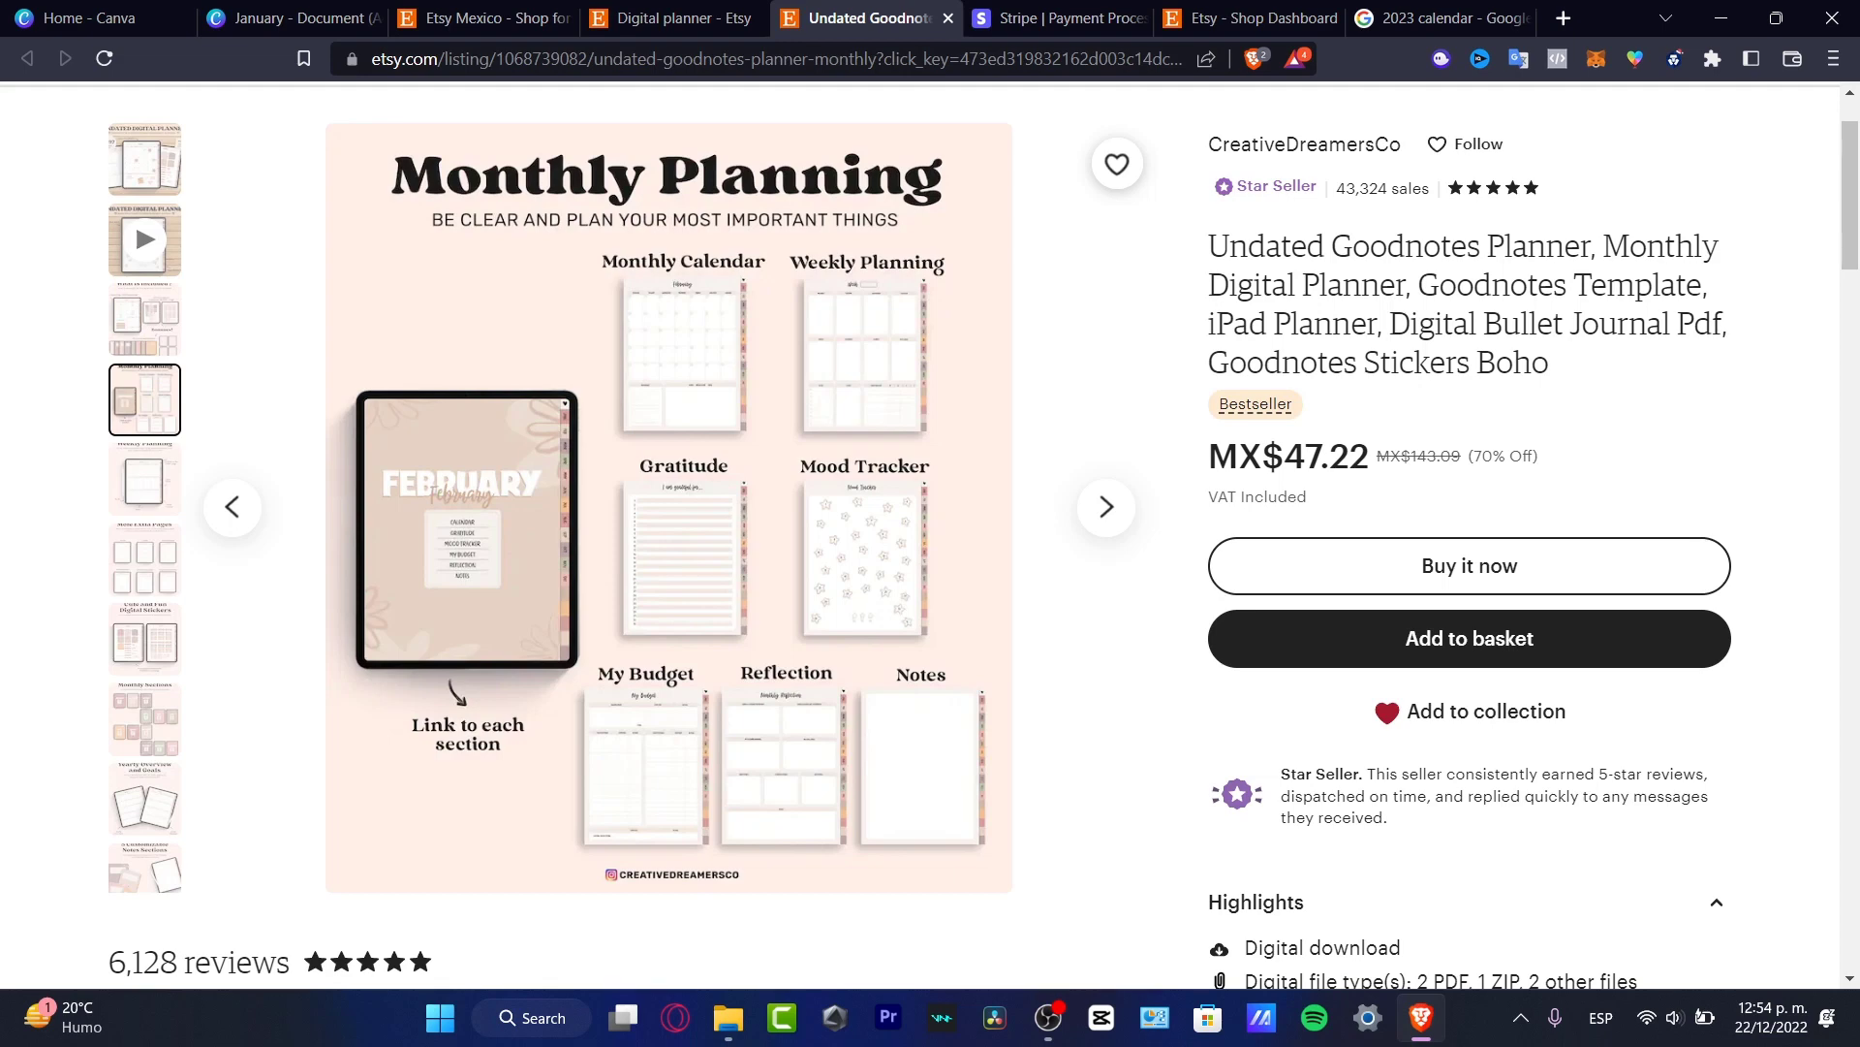
click(101, 19)
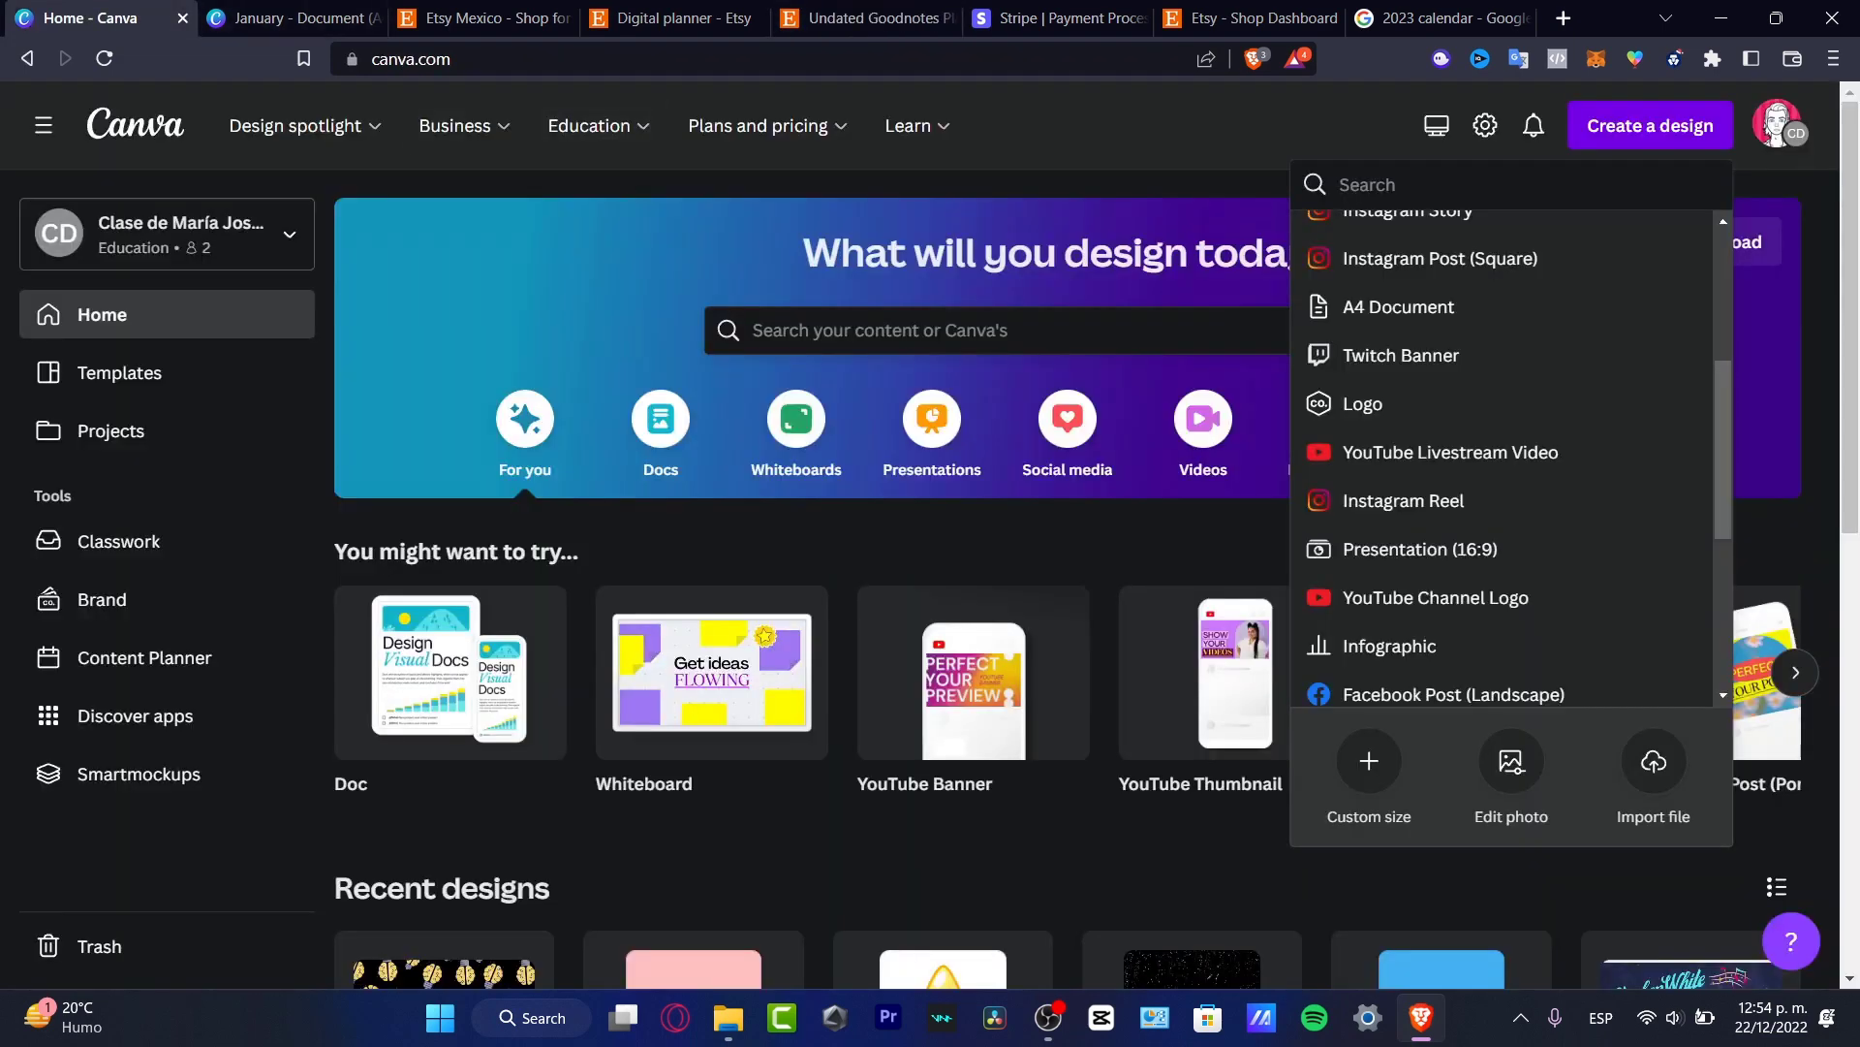
click(276, 18)
Leave the Pink Wild Animals Calendar 2023 template set and search the templates for "weekly planner".
click(44, 193)
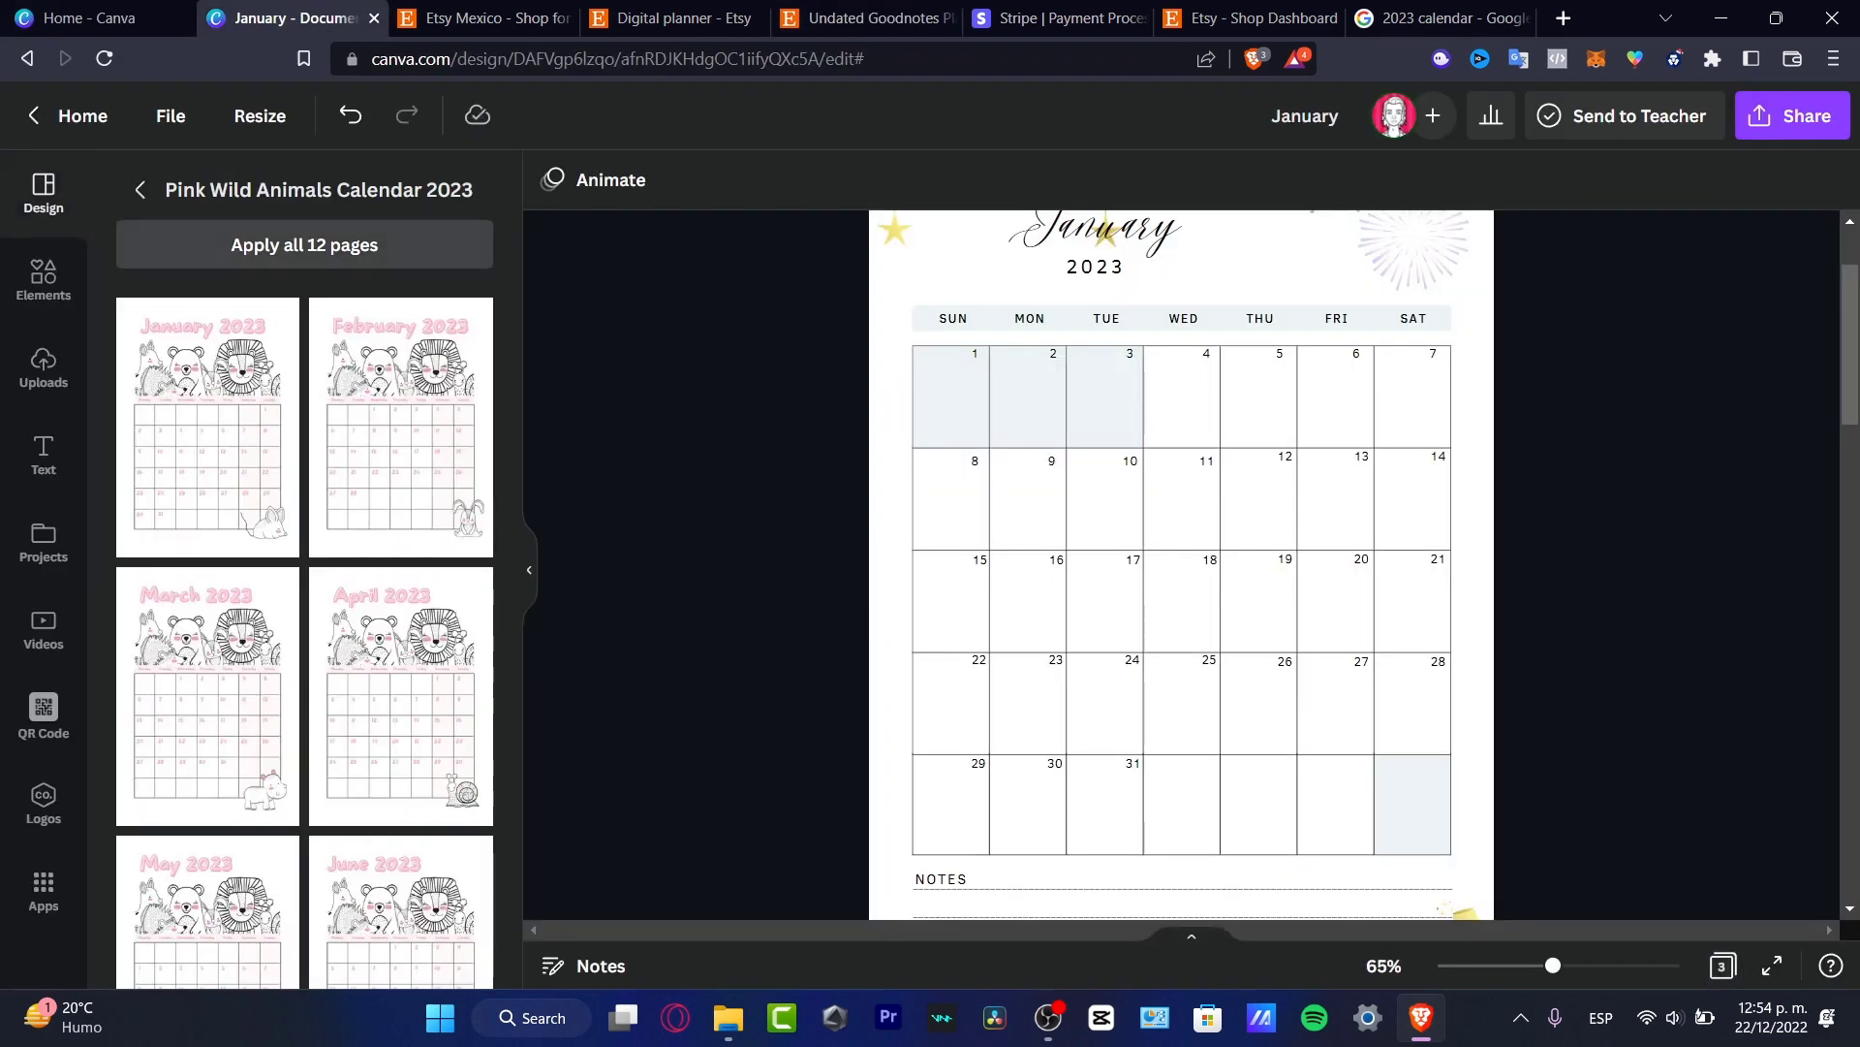
click(140, 190)
triple_click(274, 195)
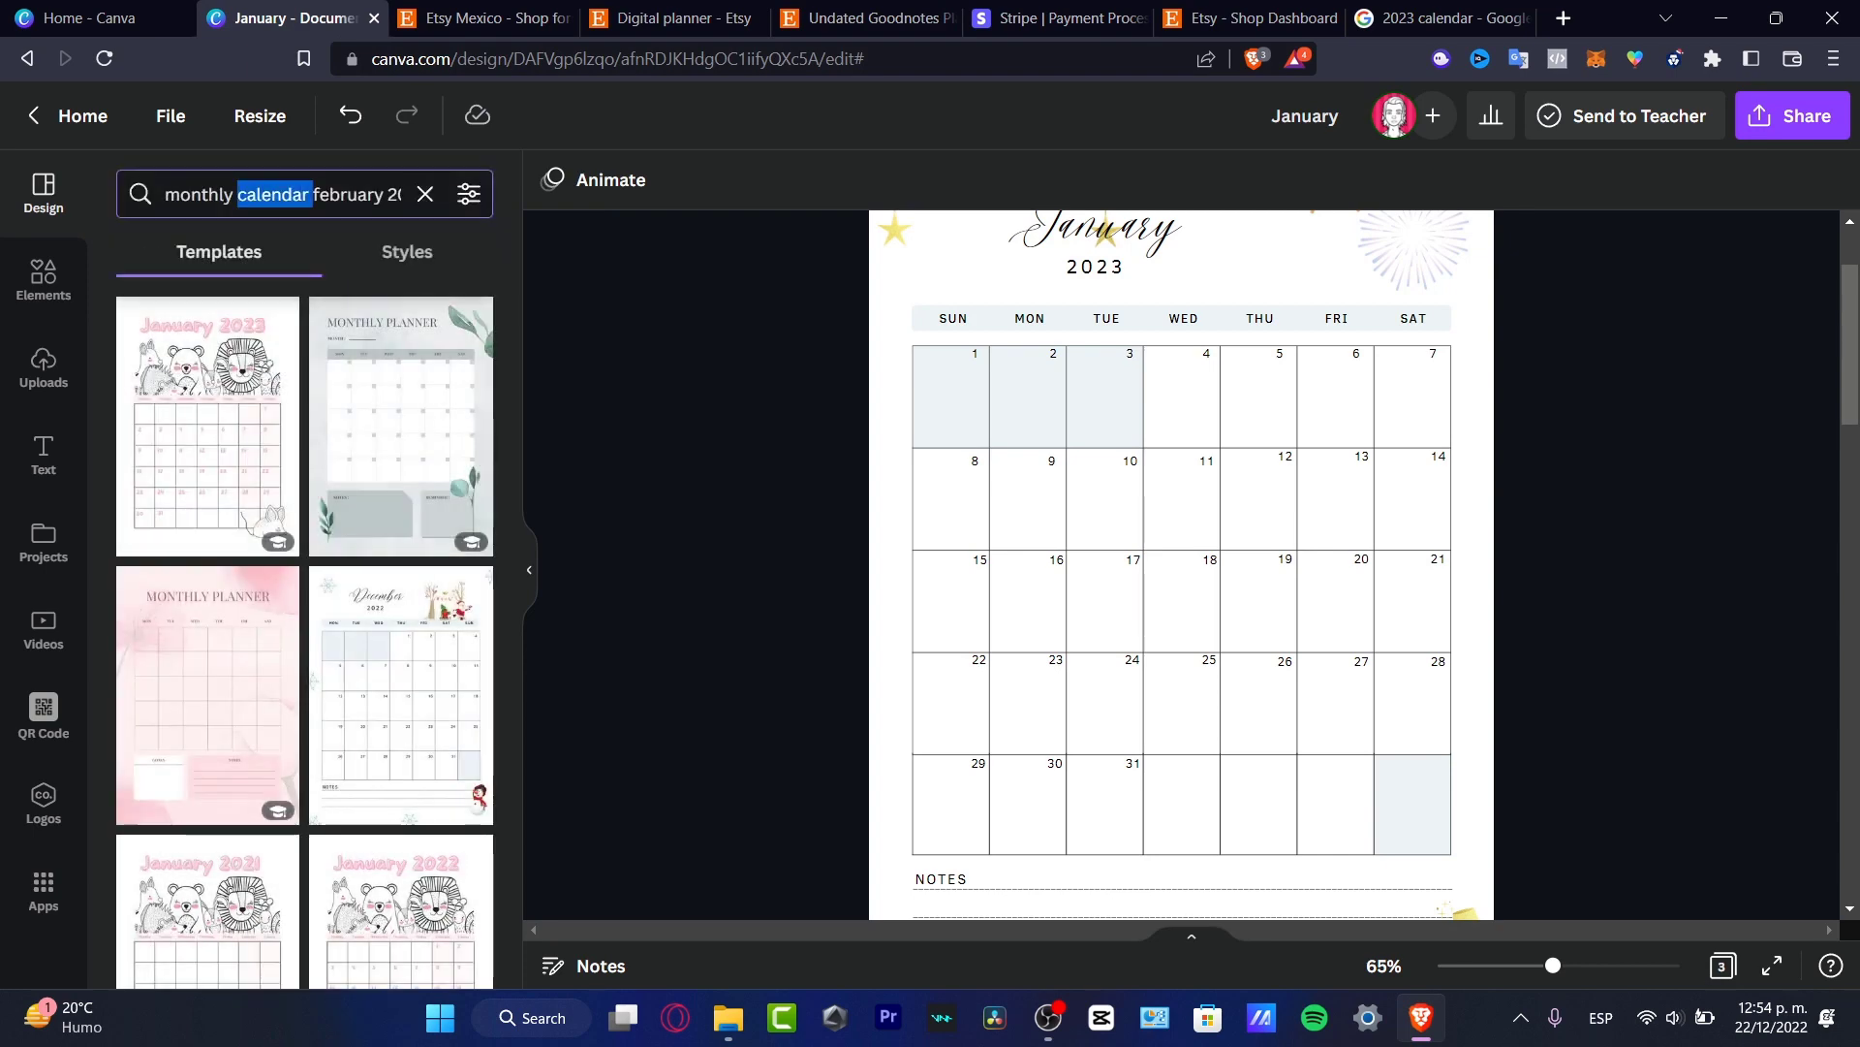
text(weekly)
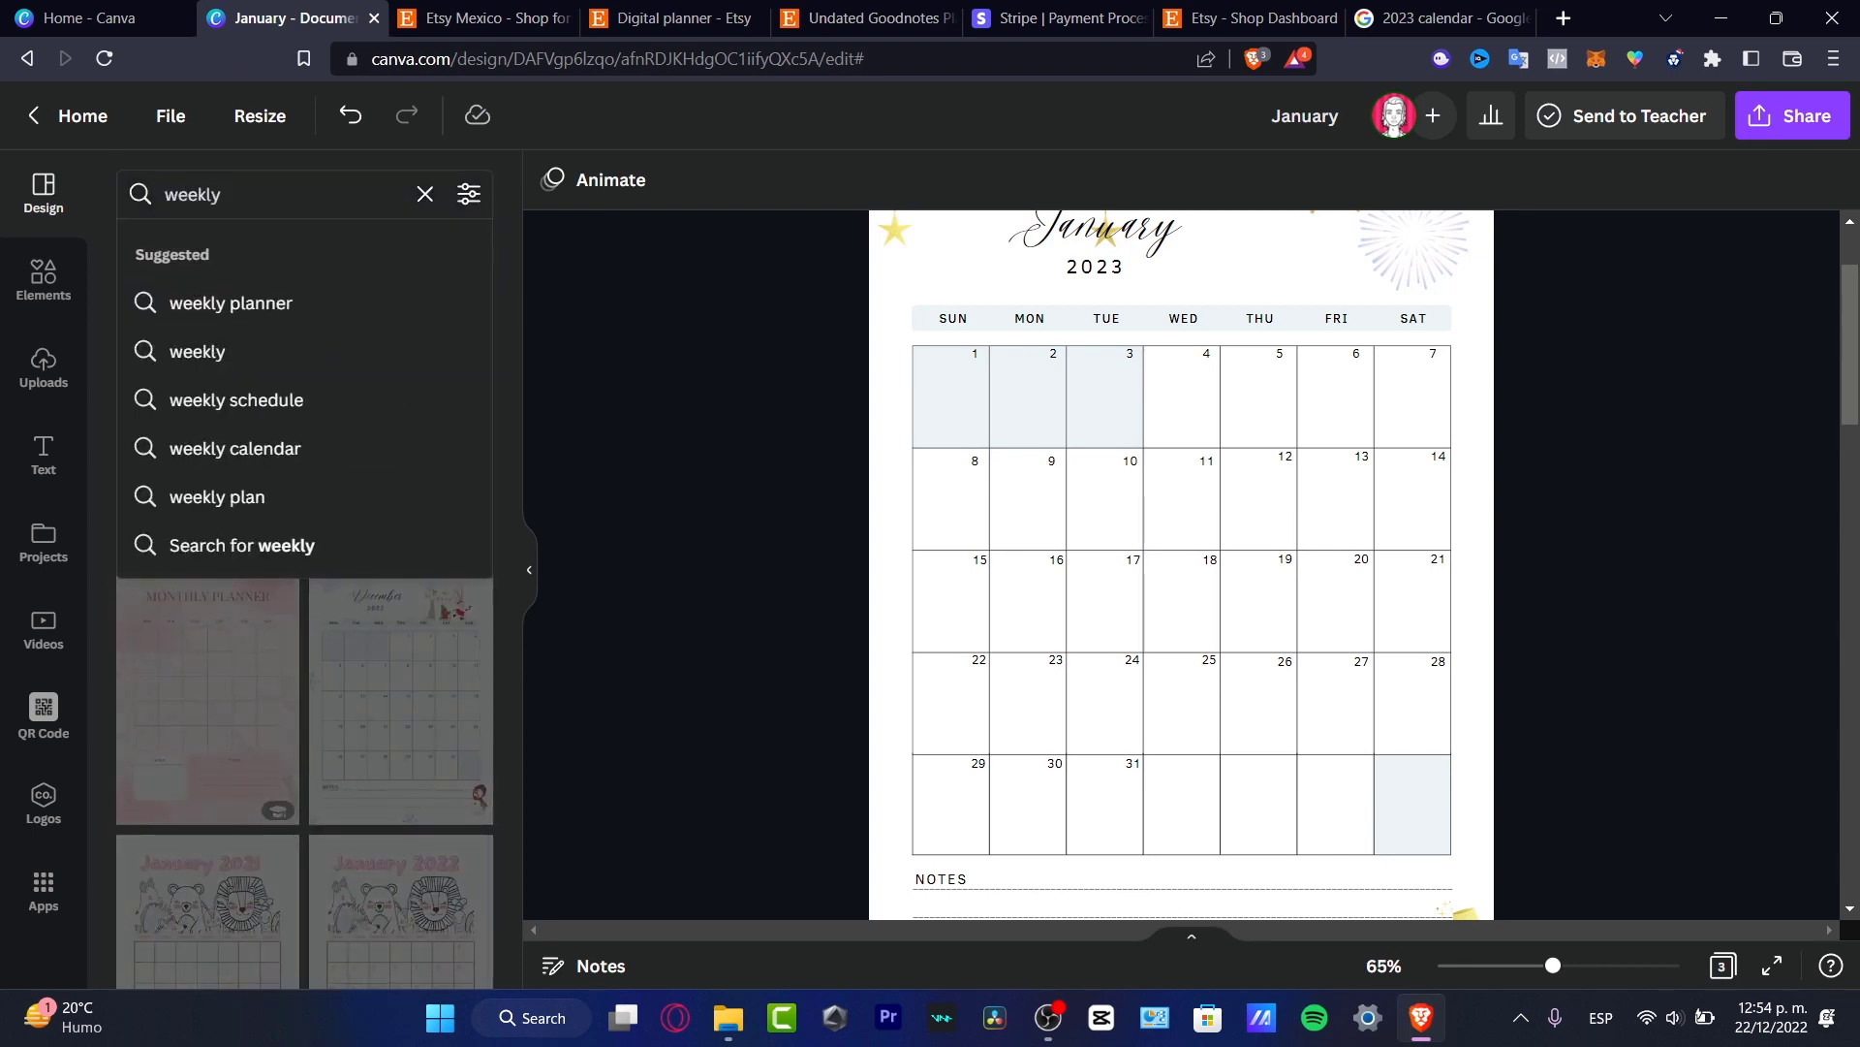
click(230, 304)
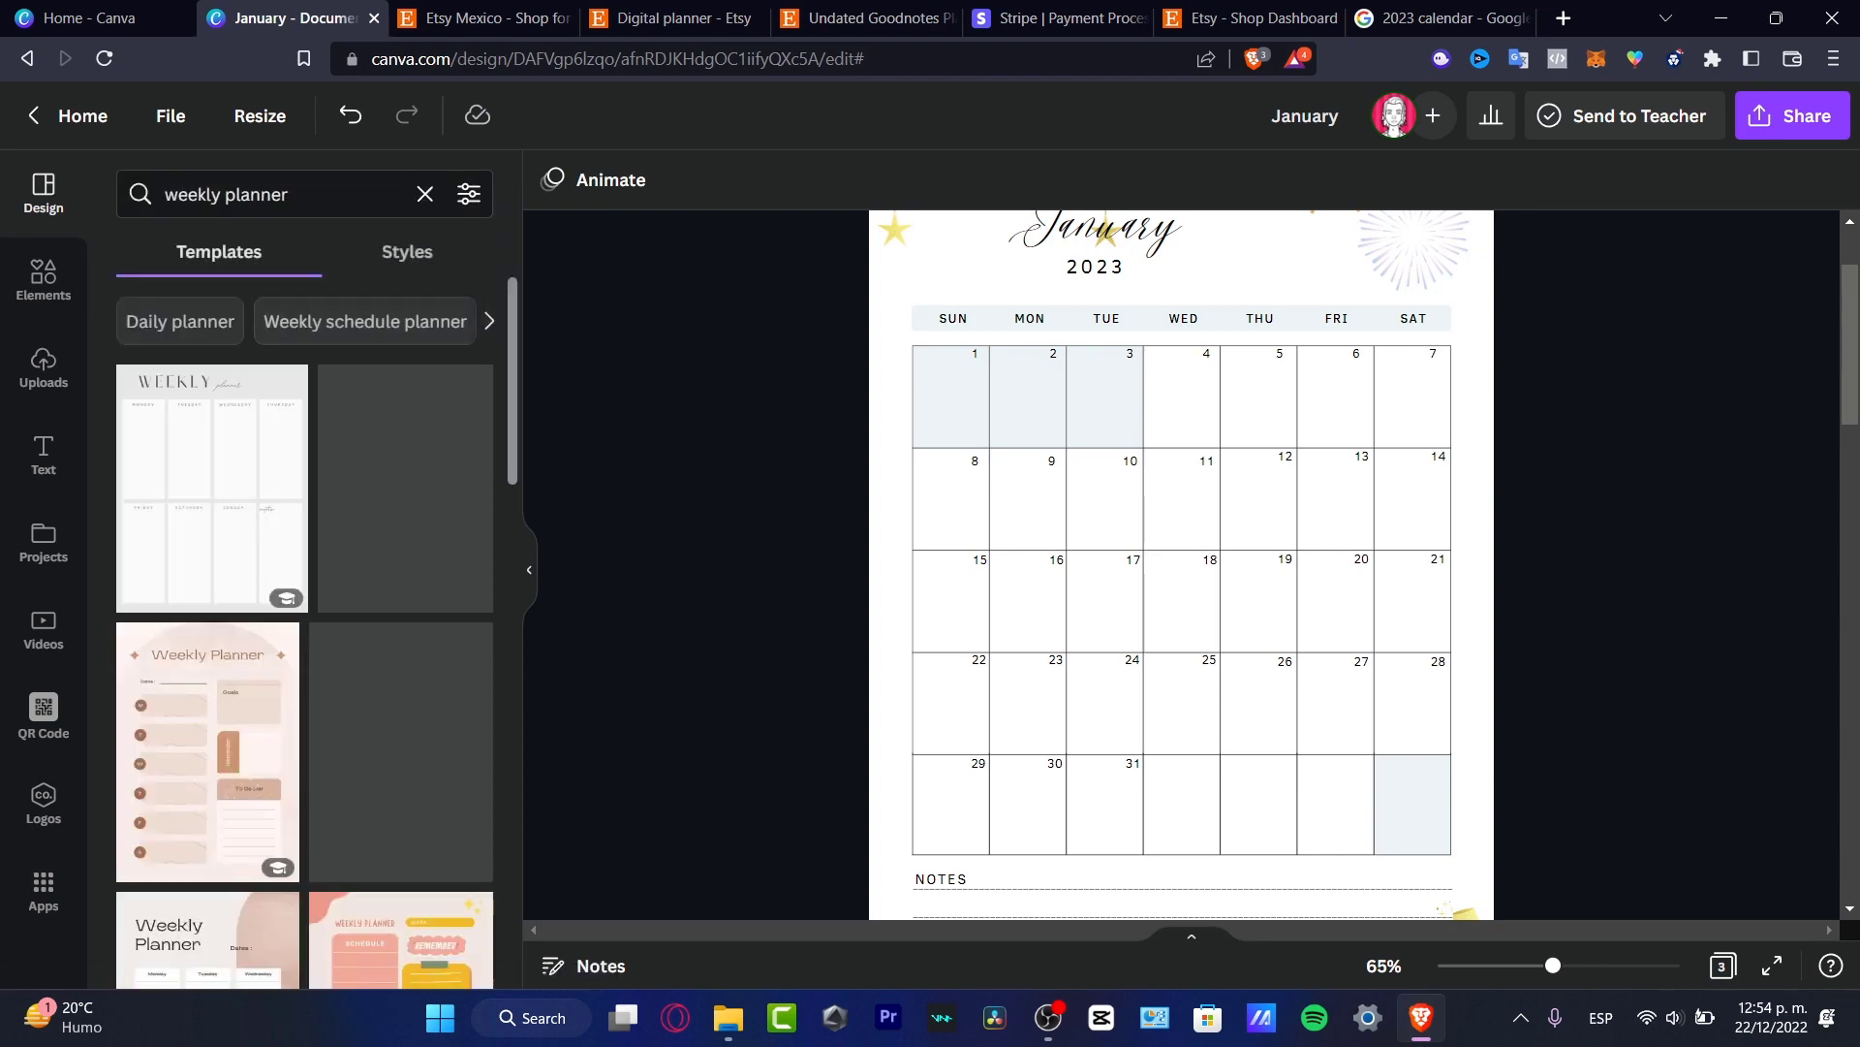
Add the grey minimalist "WEEKLY planner" template as a new page after the January calendar and look it over.
click(212, 485)
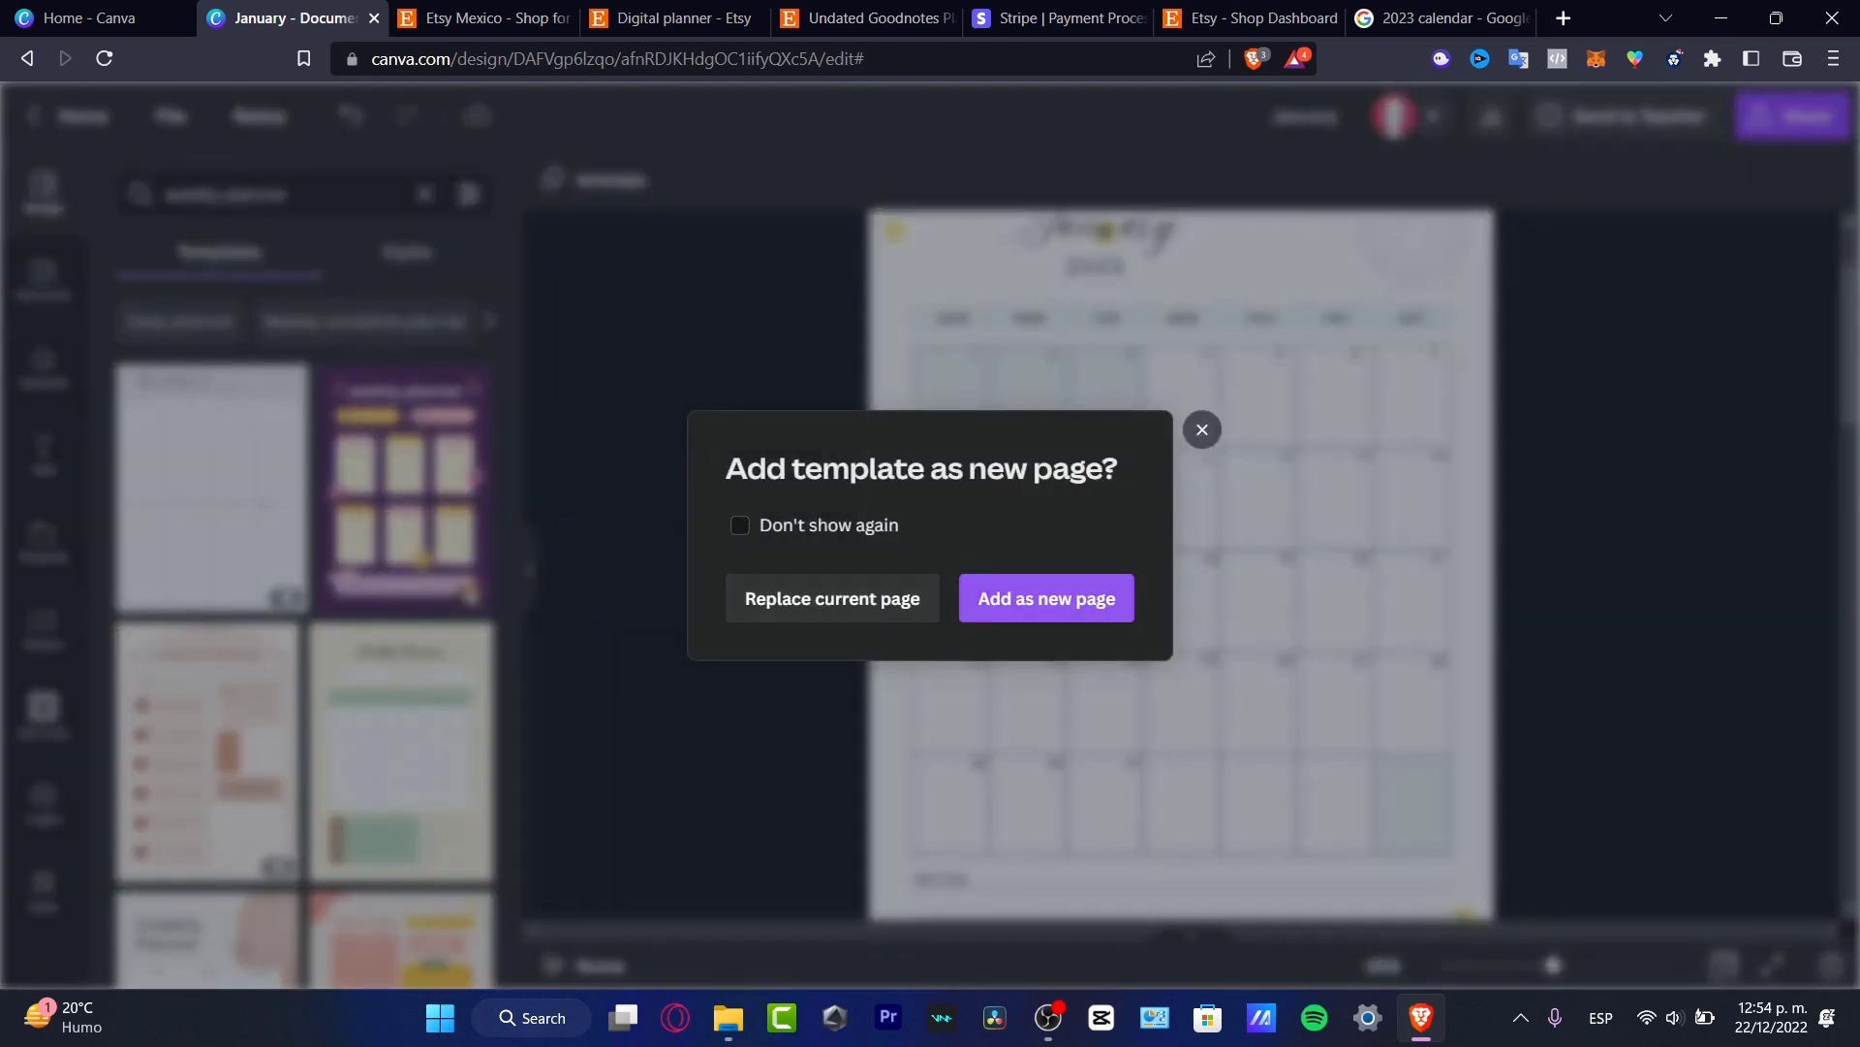
click(1047, 597)
scroll(1260, 582, up, 3)
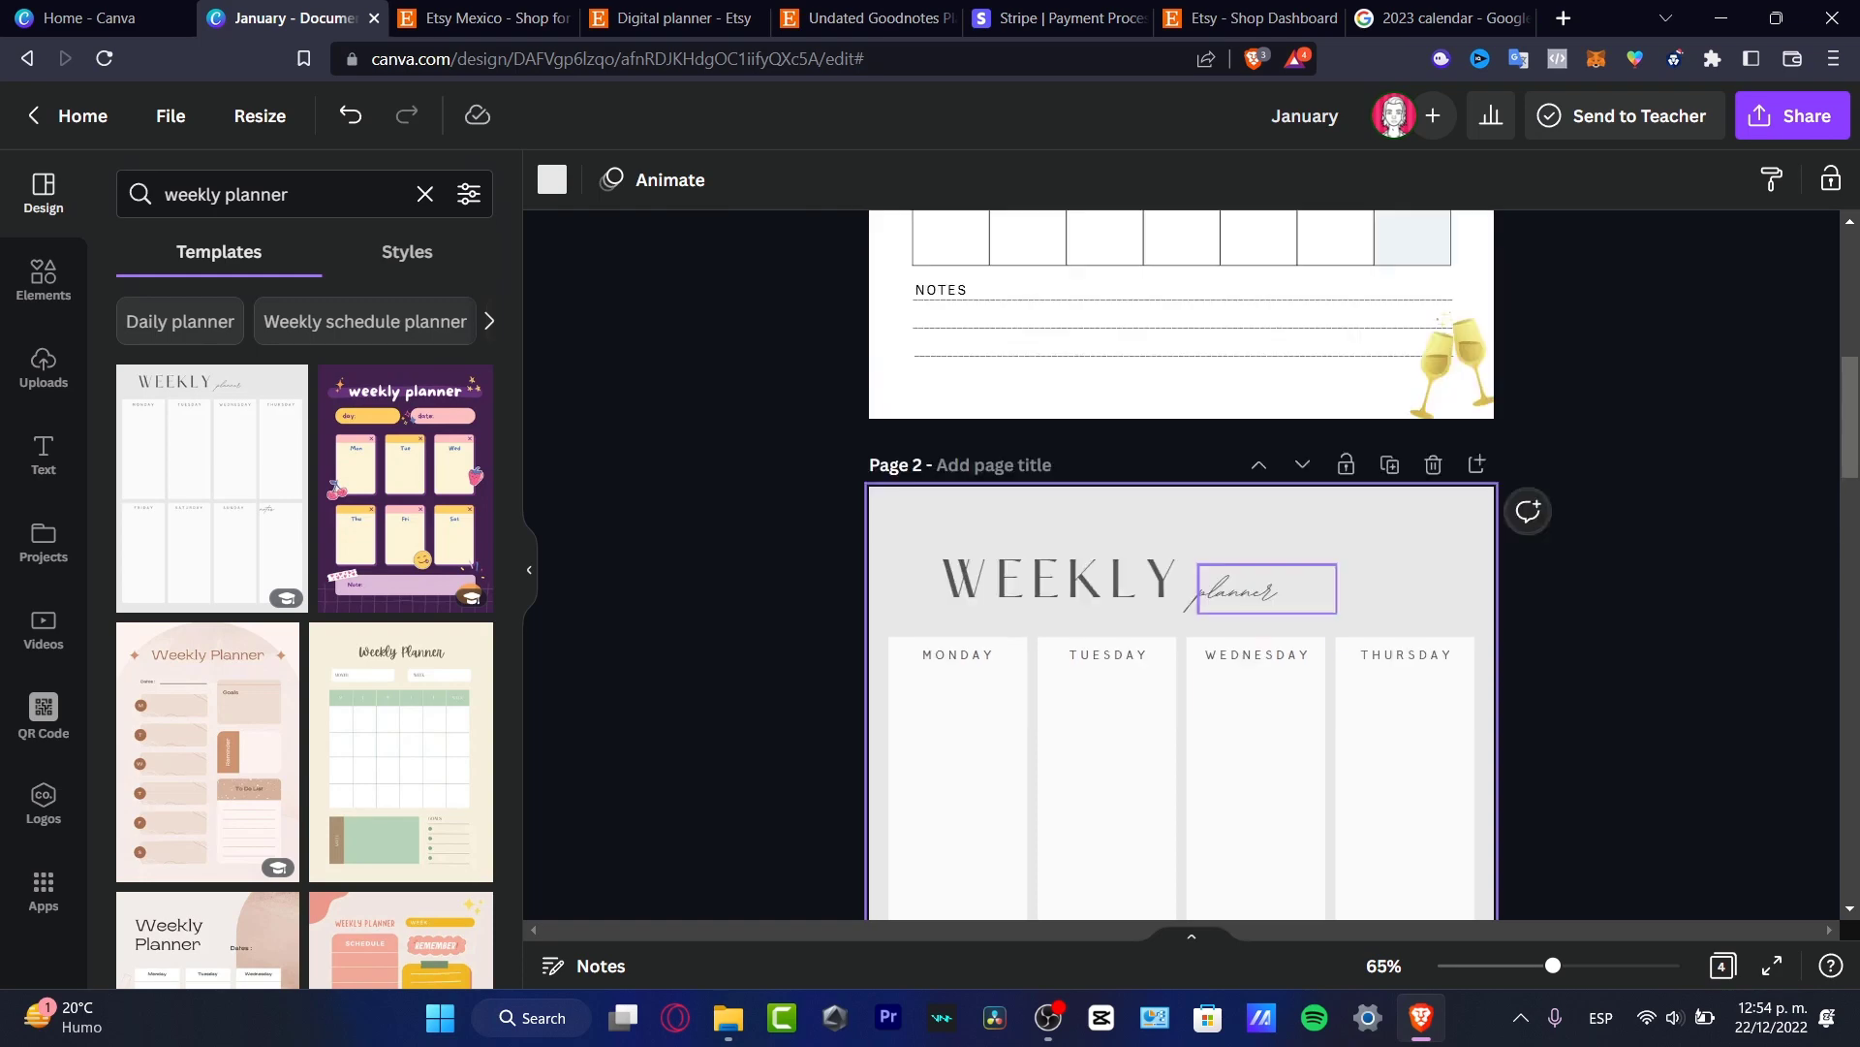
scroll(1391, 645, down, 3)
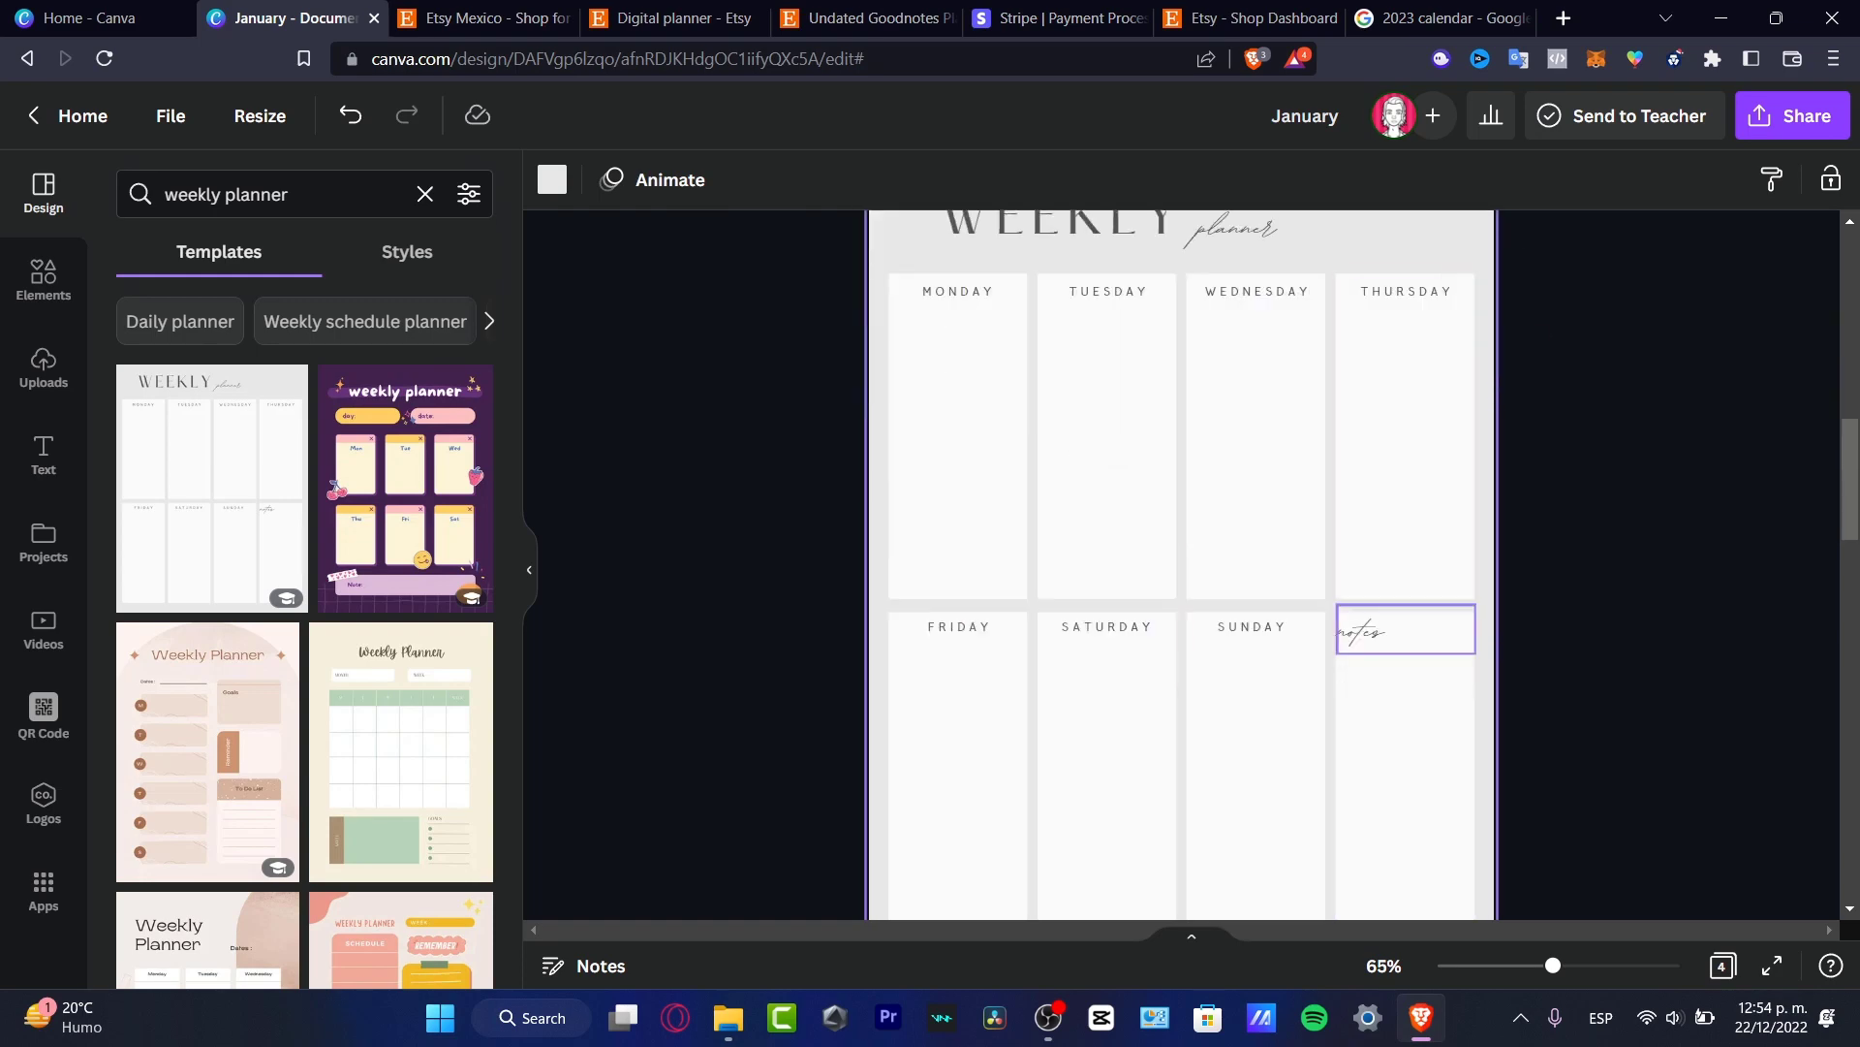
scroll(1376, 630, down, 10)
scroll(1182, 562, up, 15)
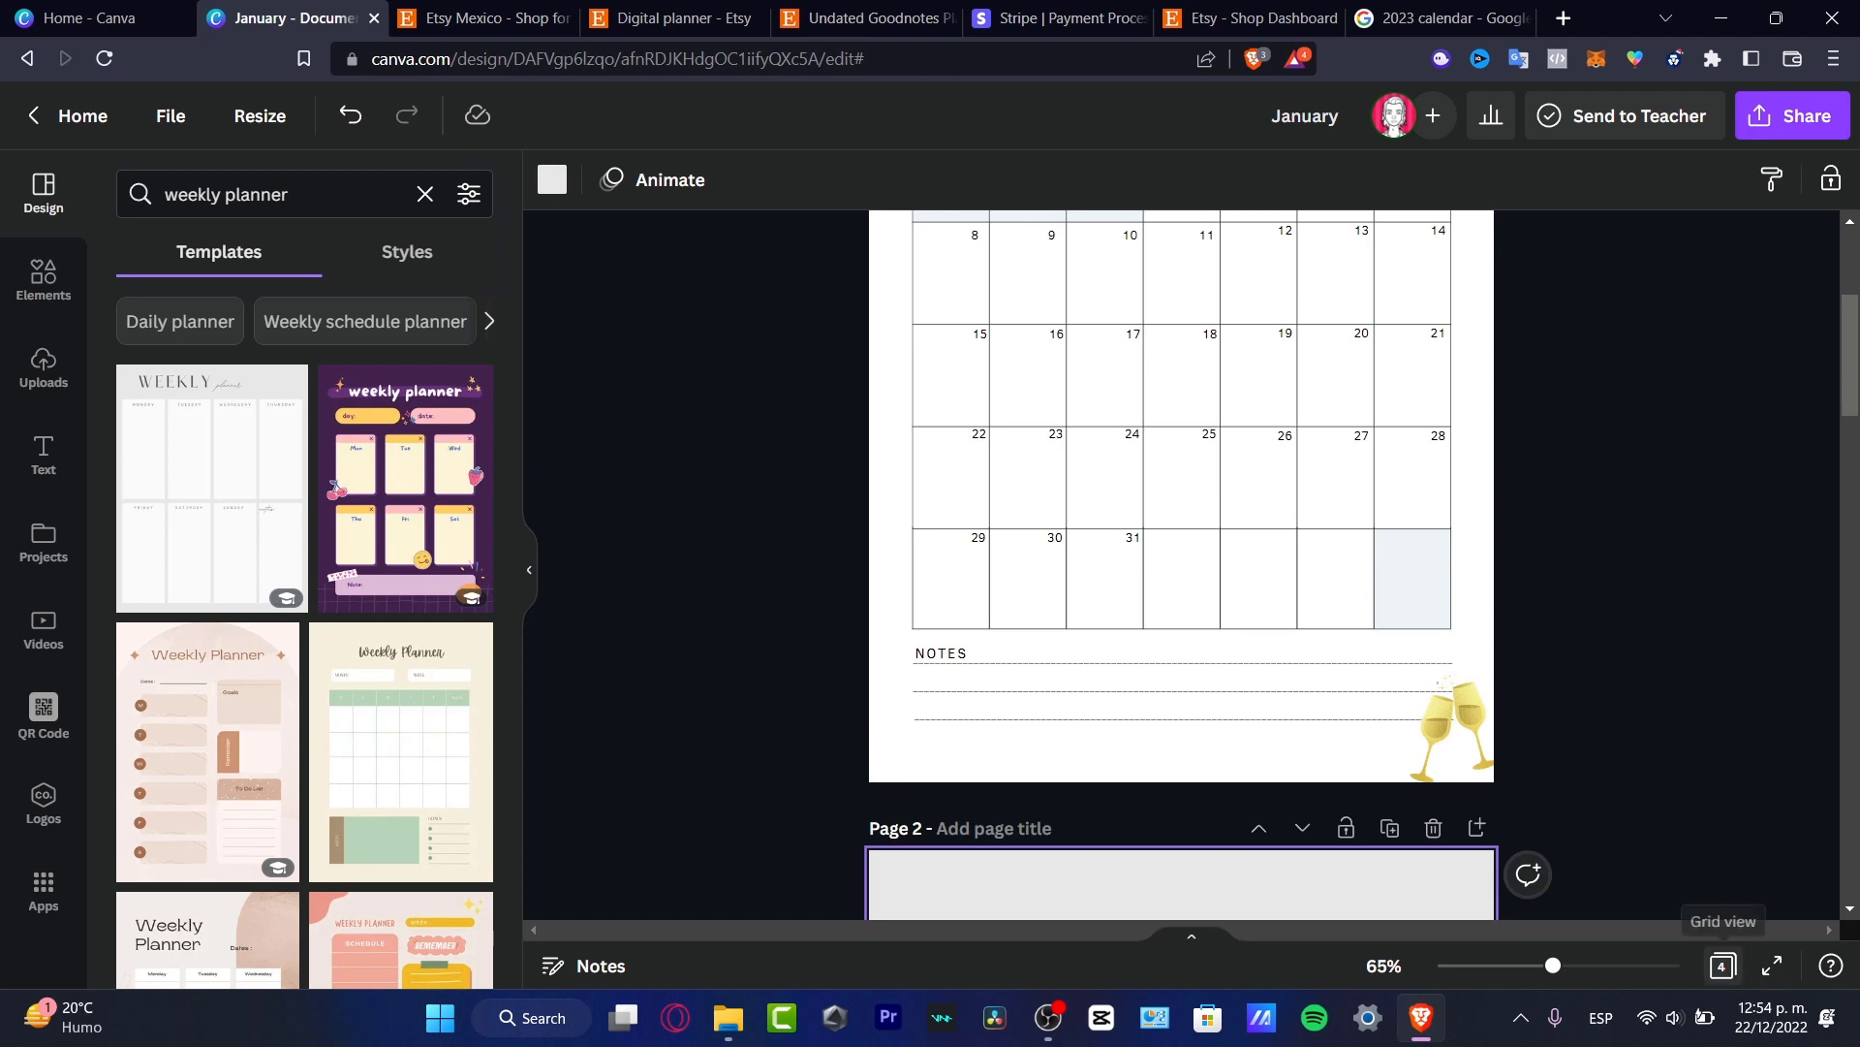
Show the planner's pages in the grid overview and download all four pages as a PDF Standard file.
click(1723, 965)
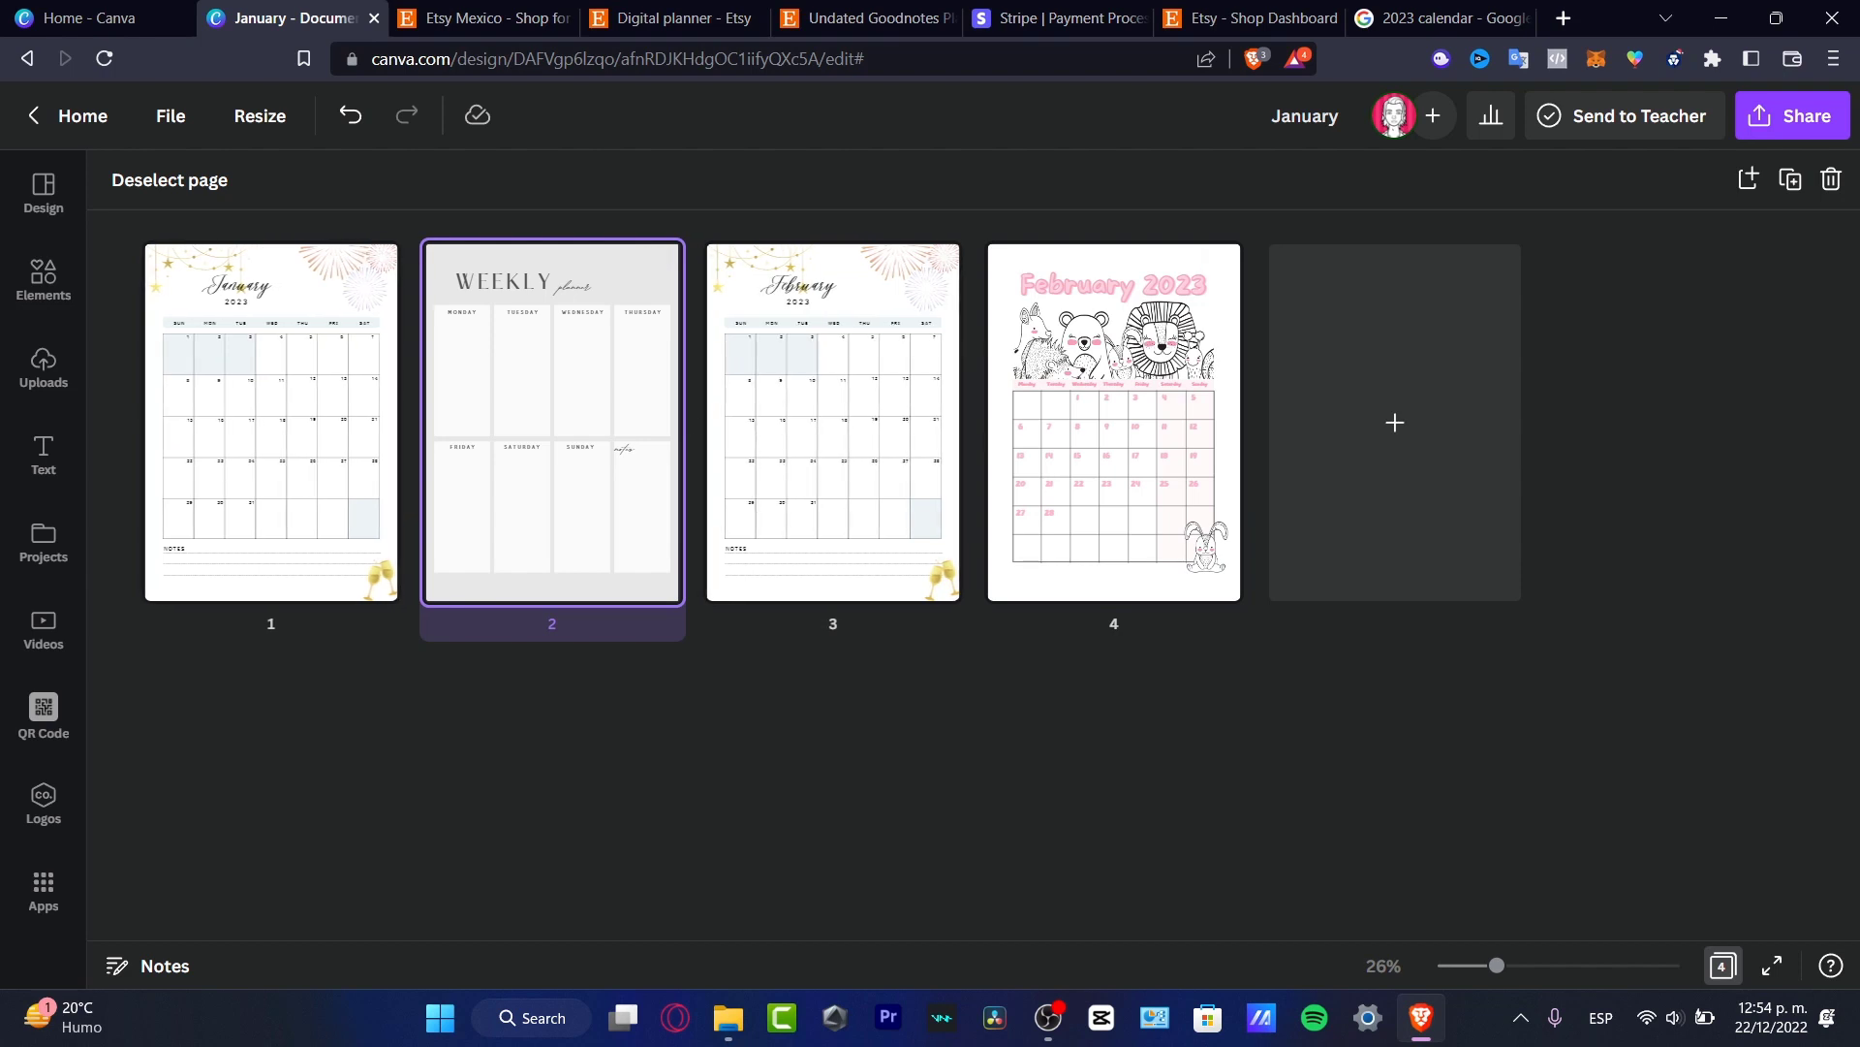
click(553, 766)
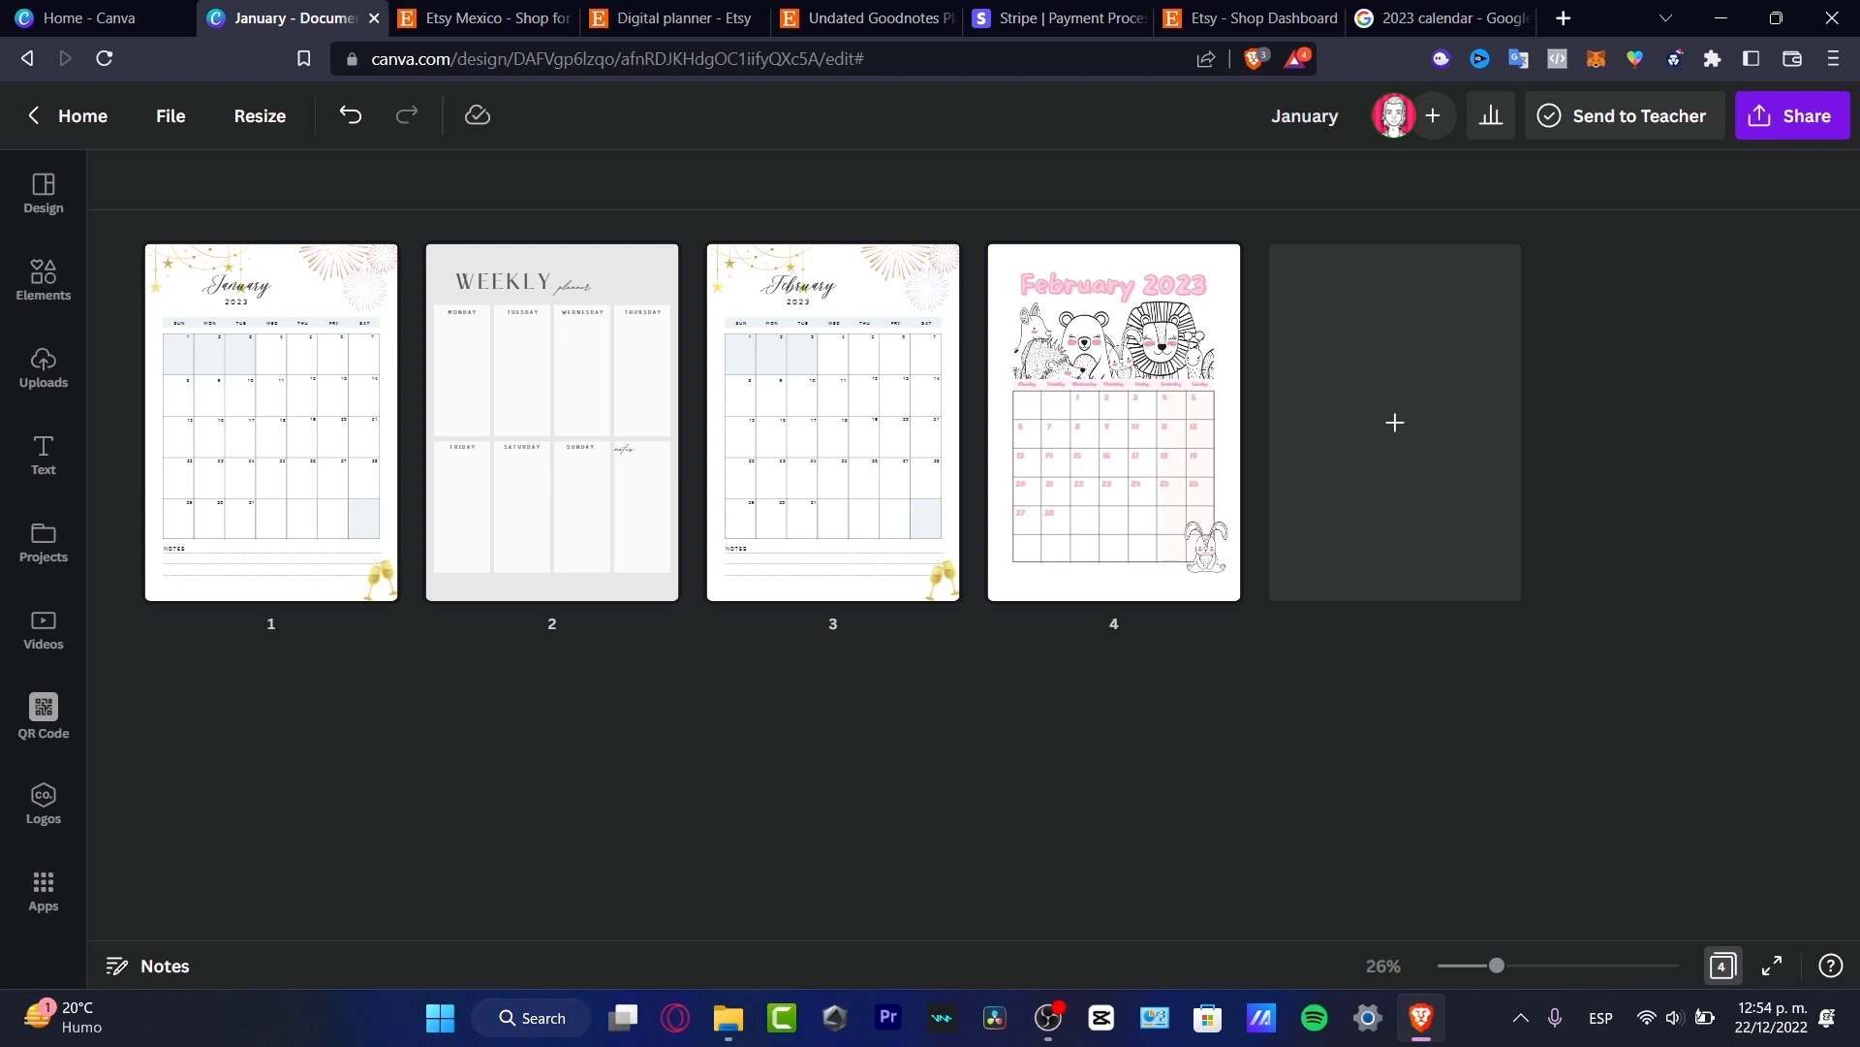
click(1792, 116)
click(1454, 694)
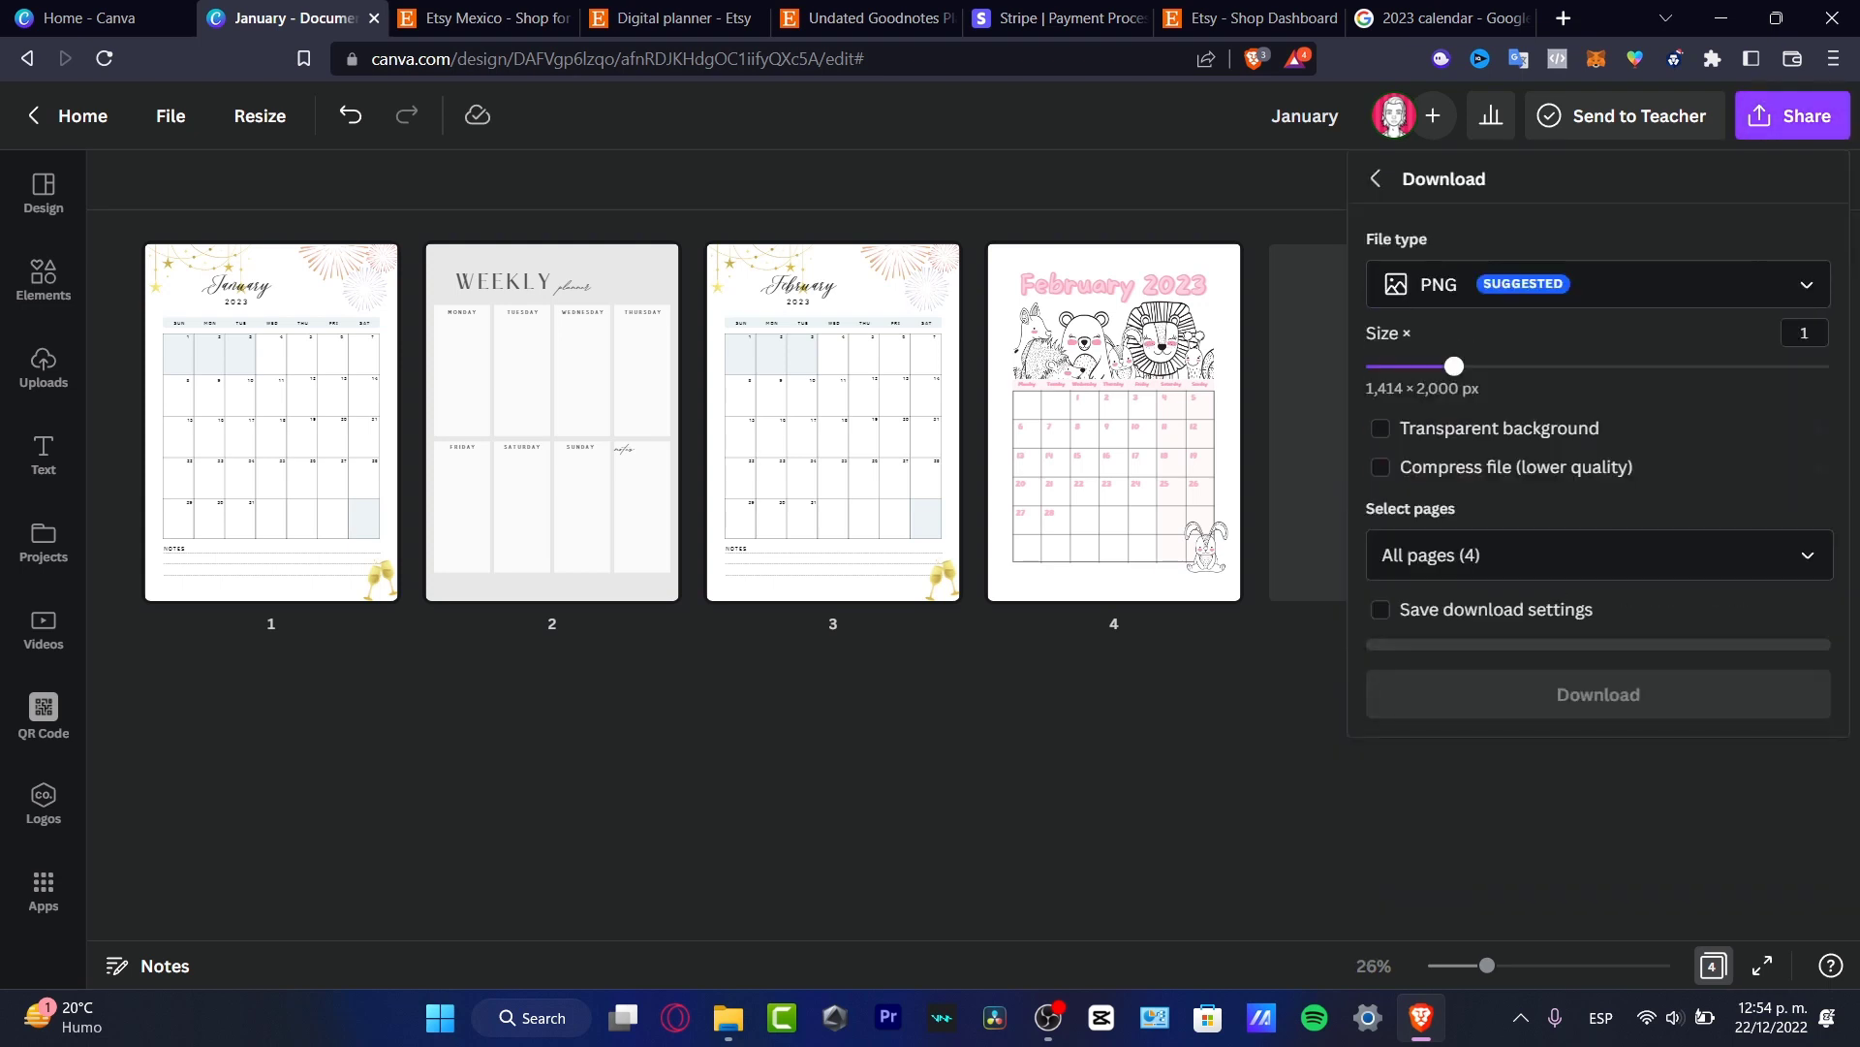
click(1599, 284)
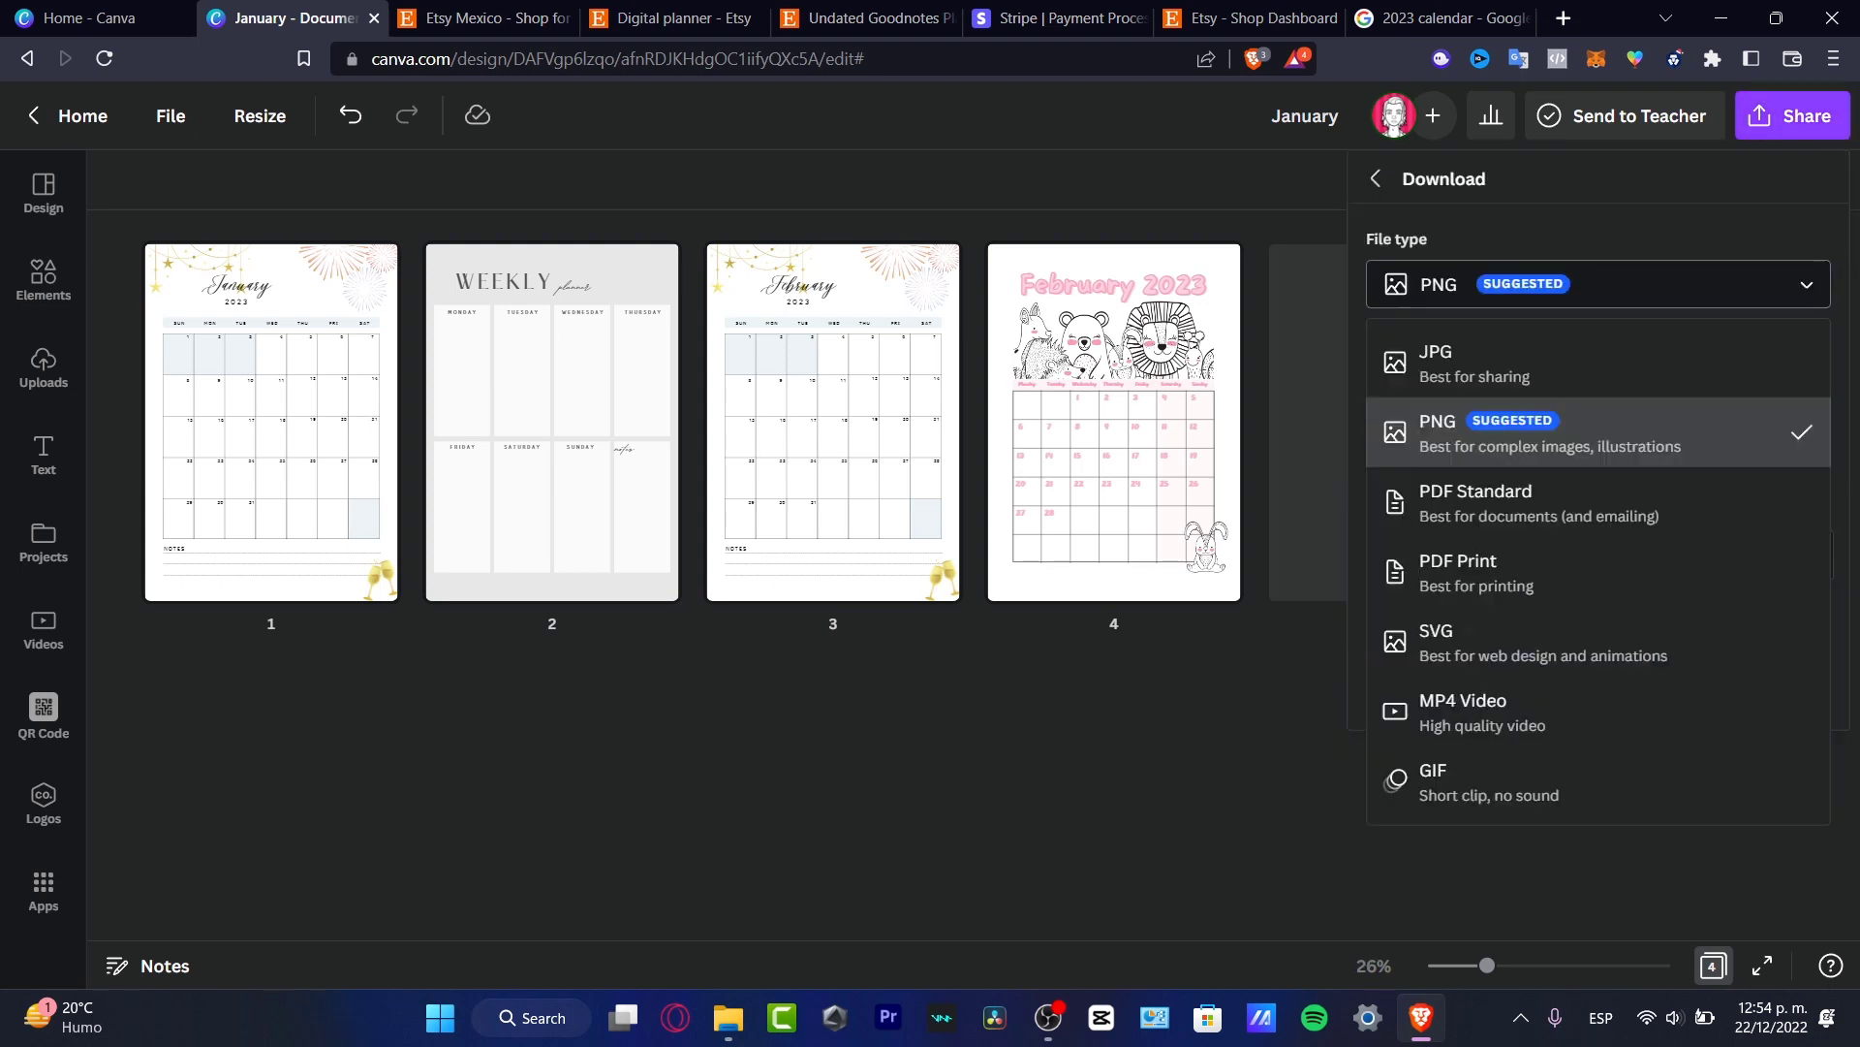
click(1539, 502)
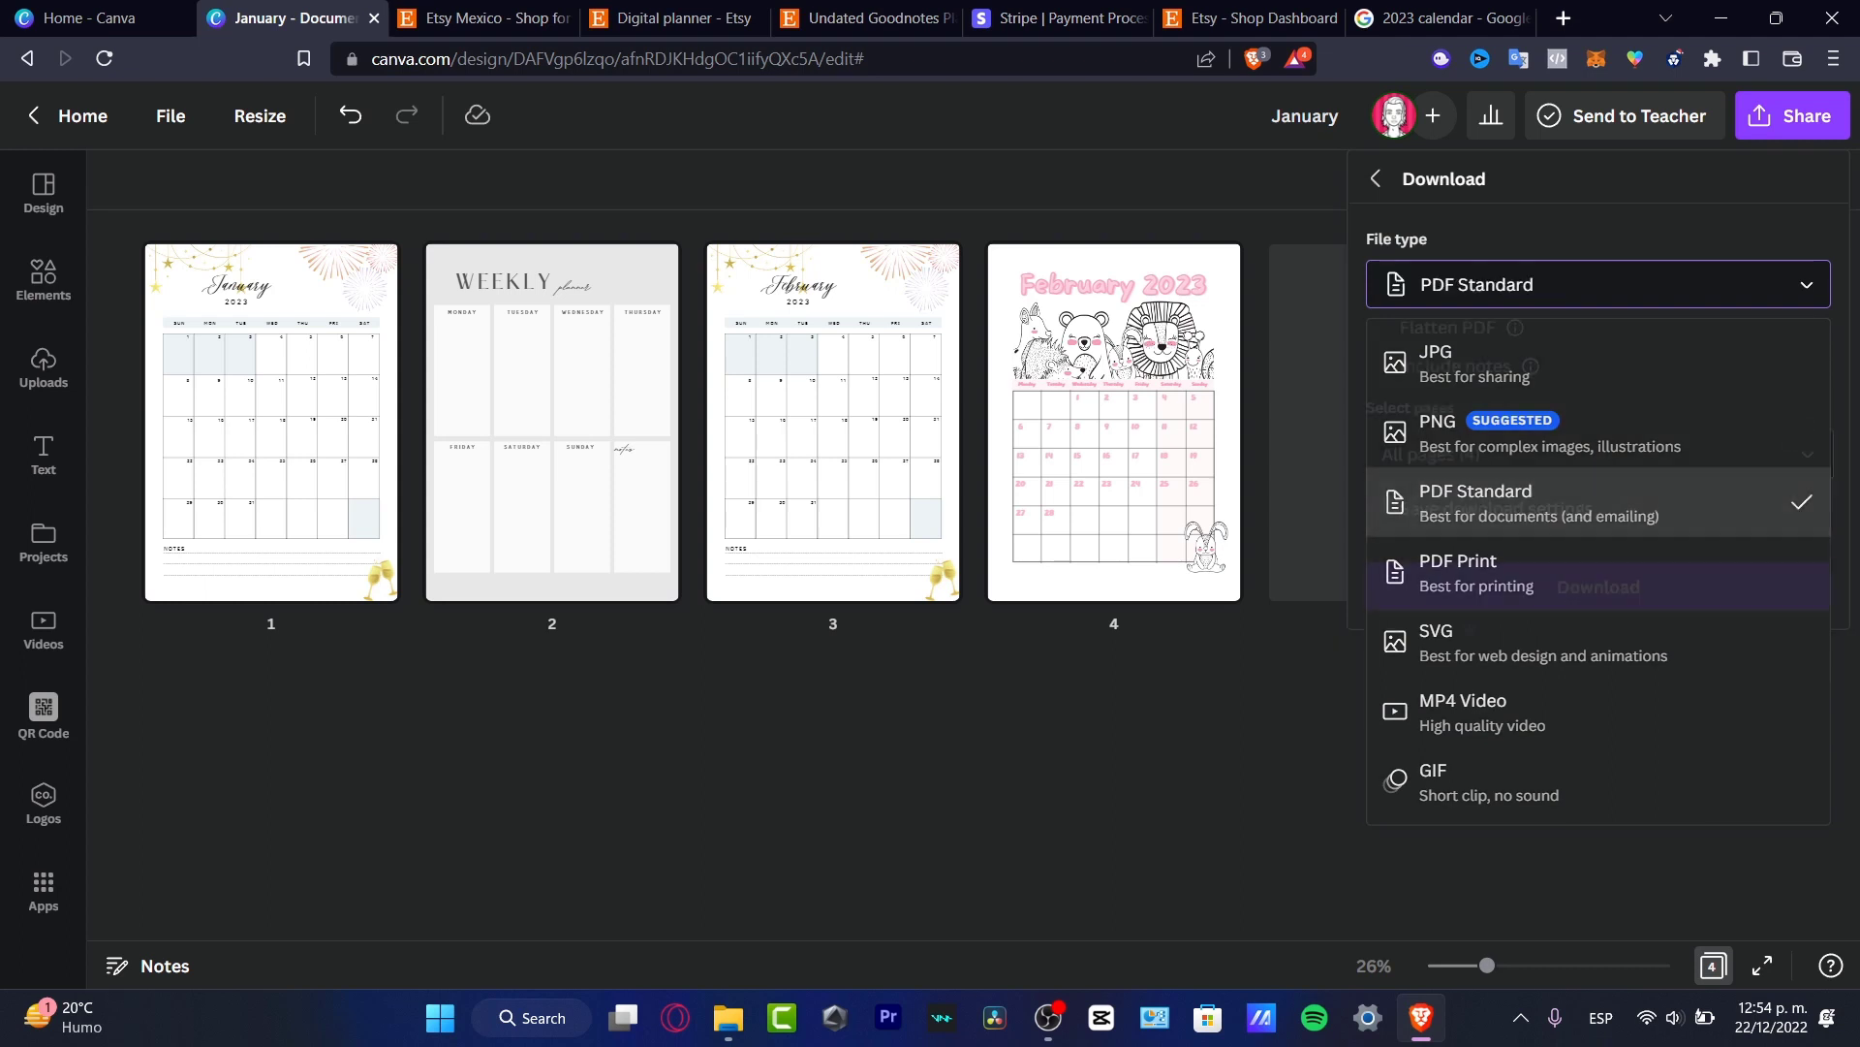
click(1381, 366)
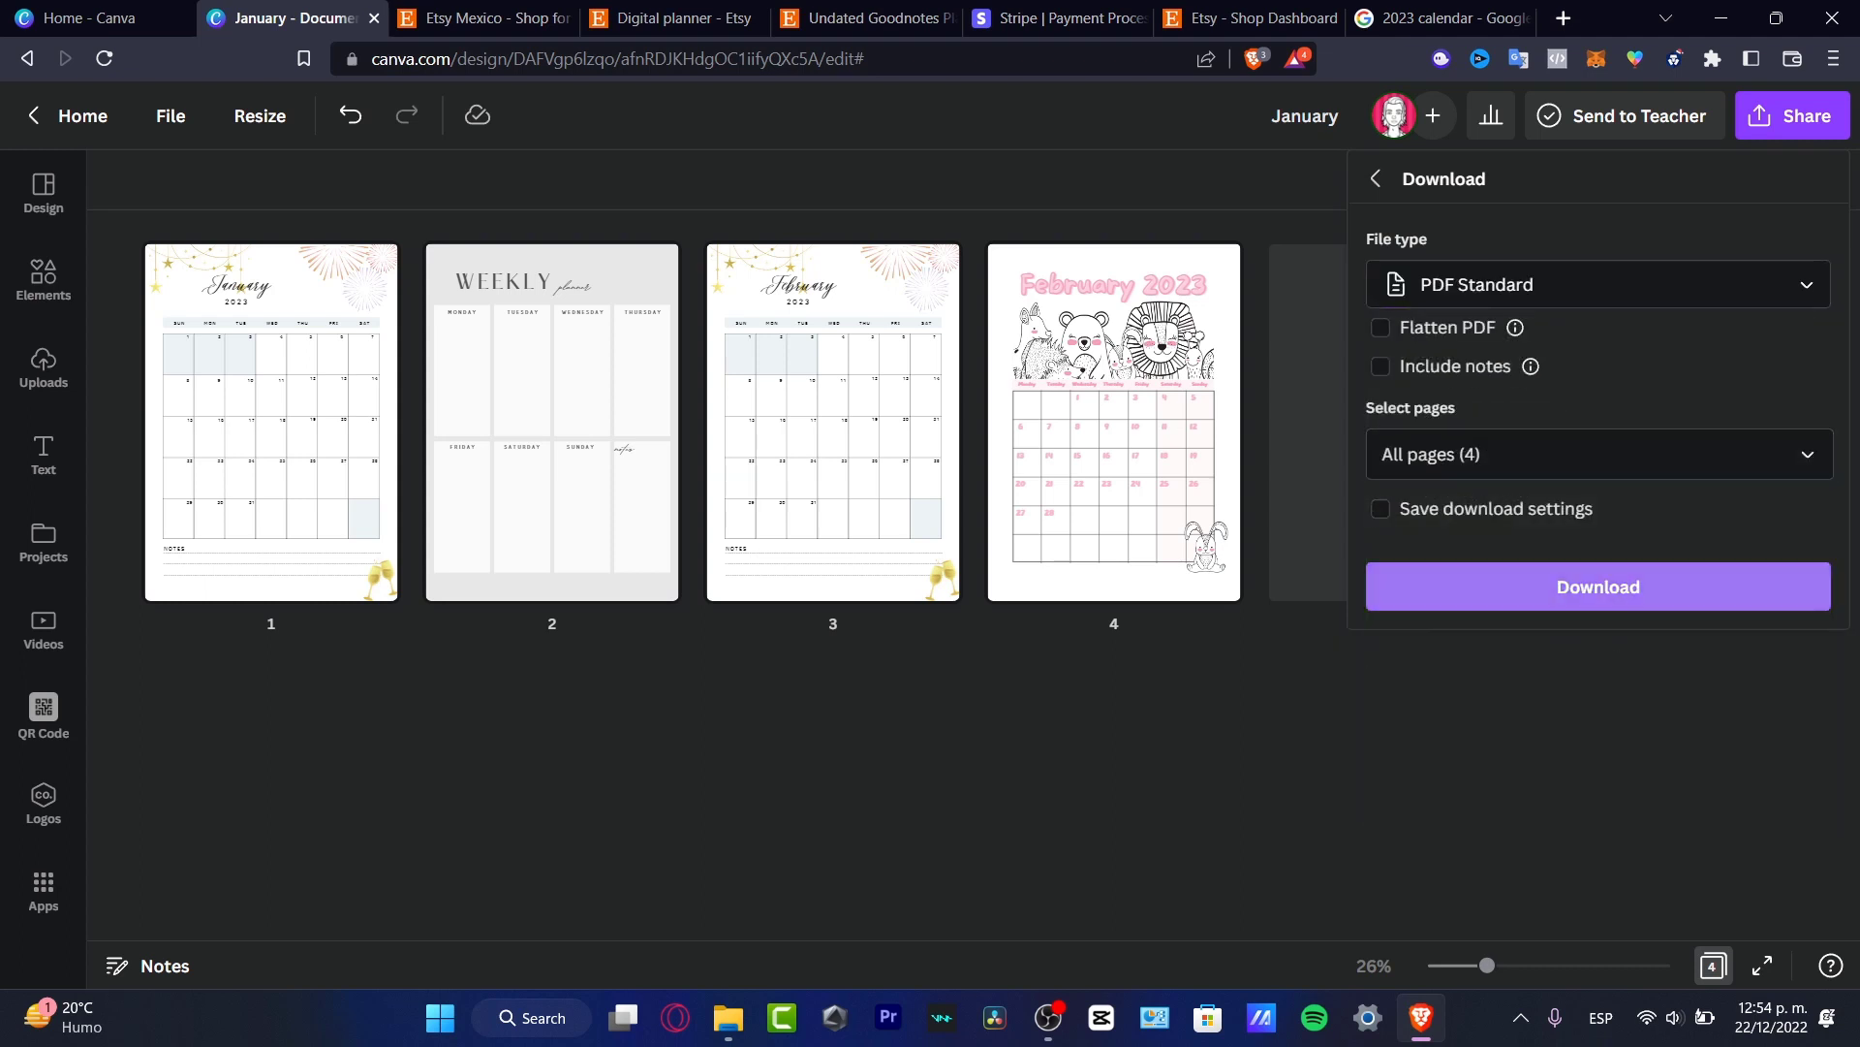
click(1599, 454)
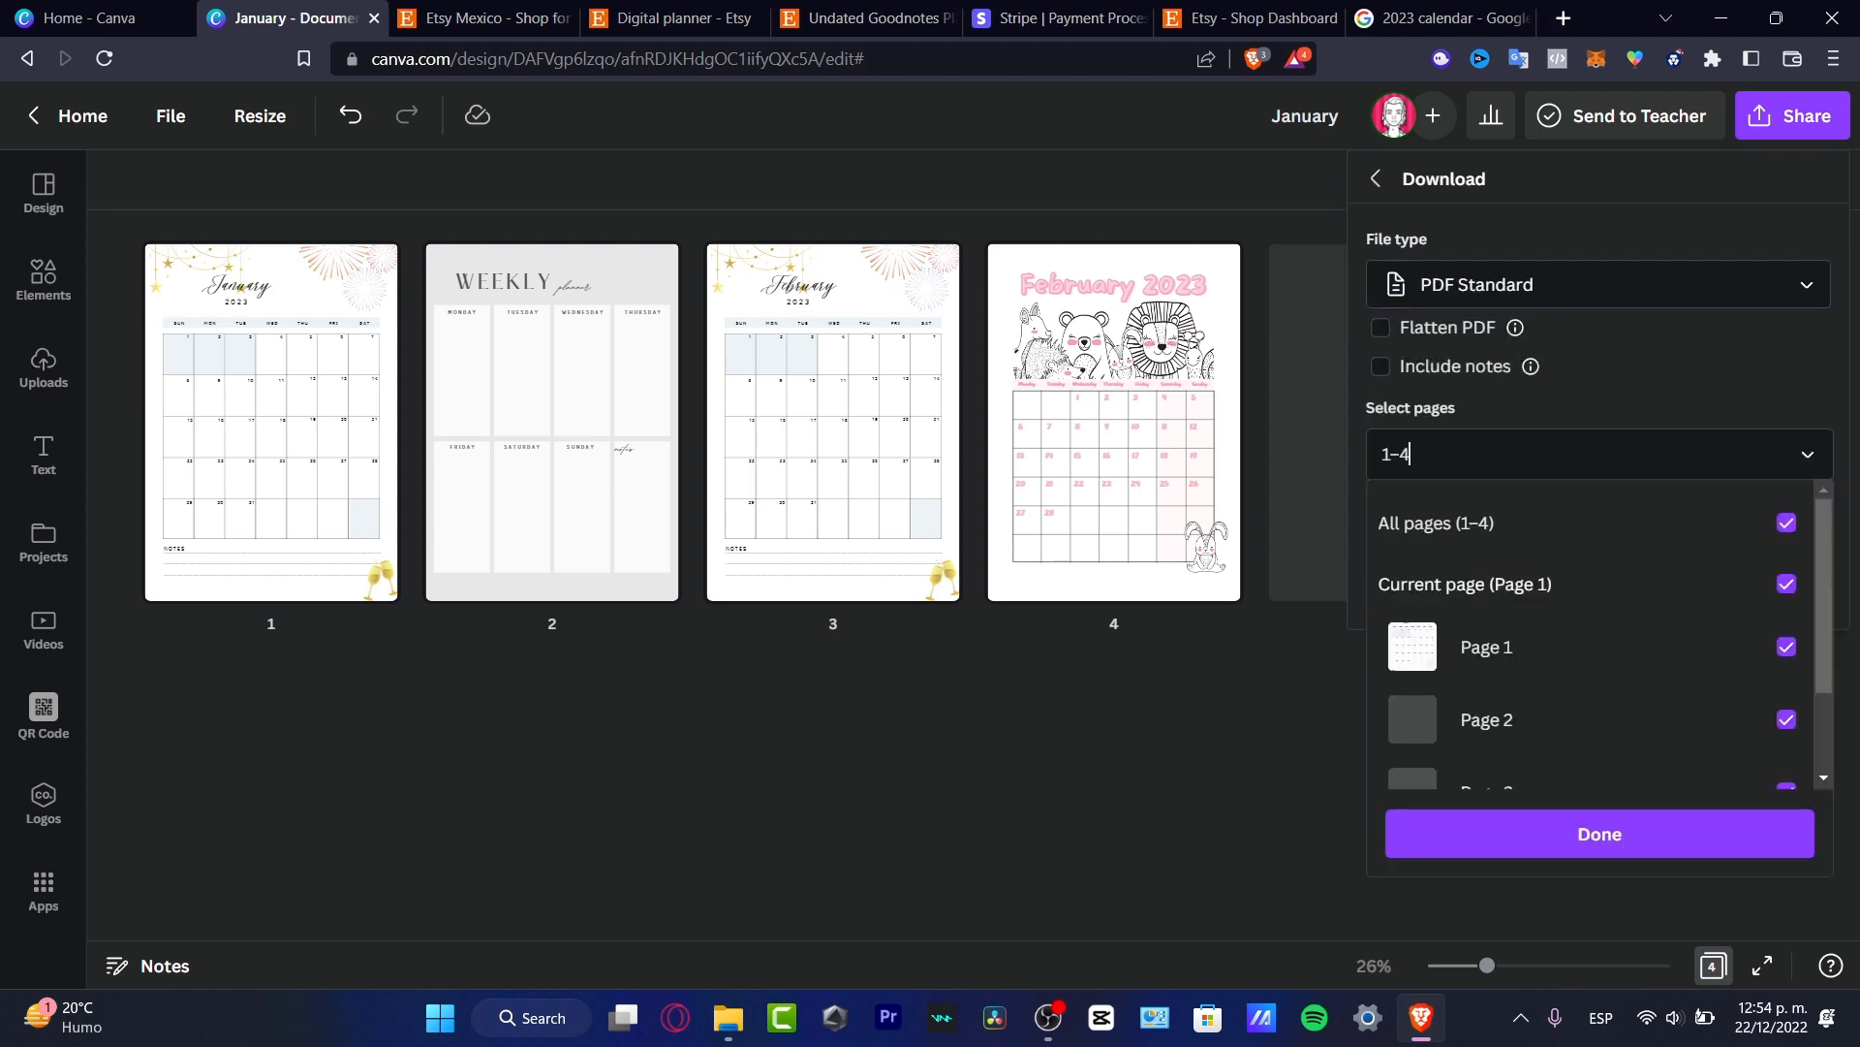
click(1599, 454)
click(1599, 588)
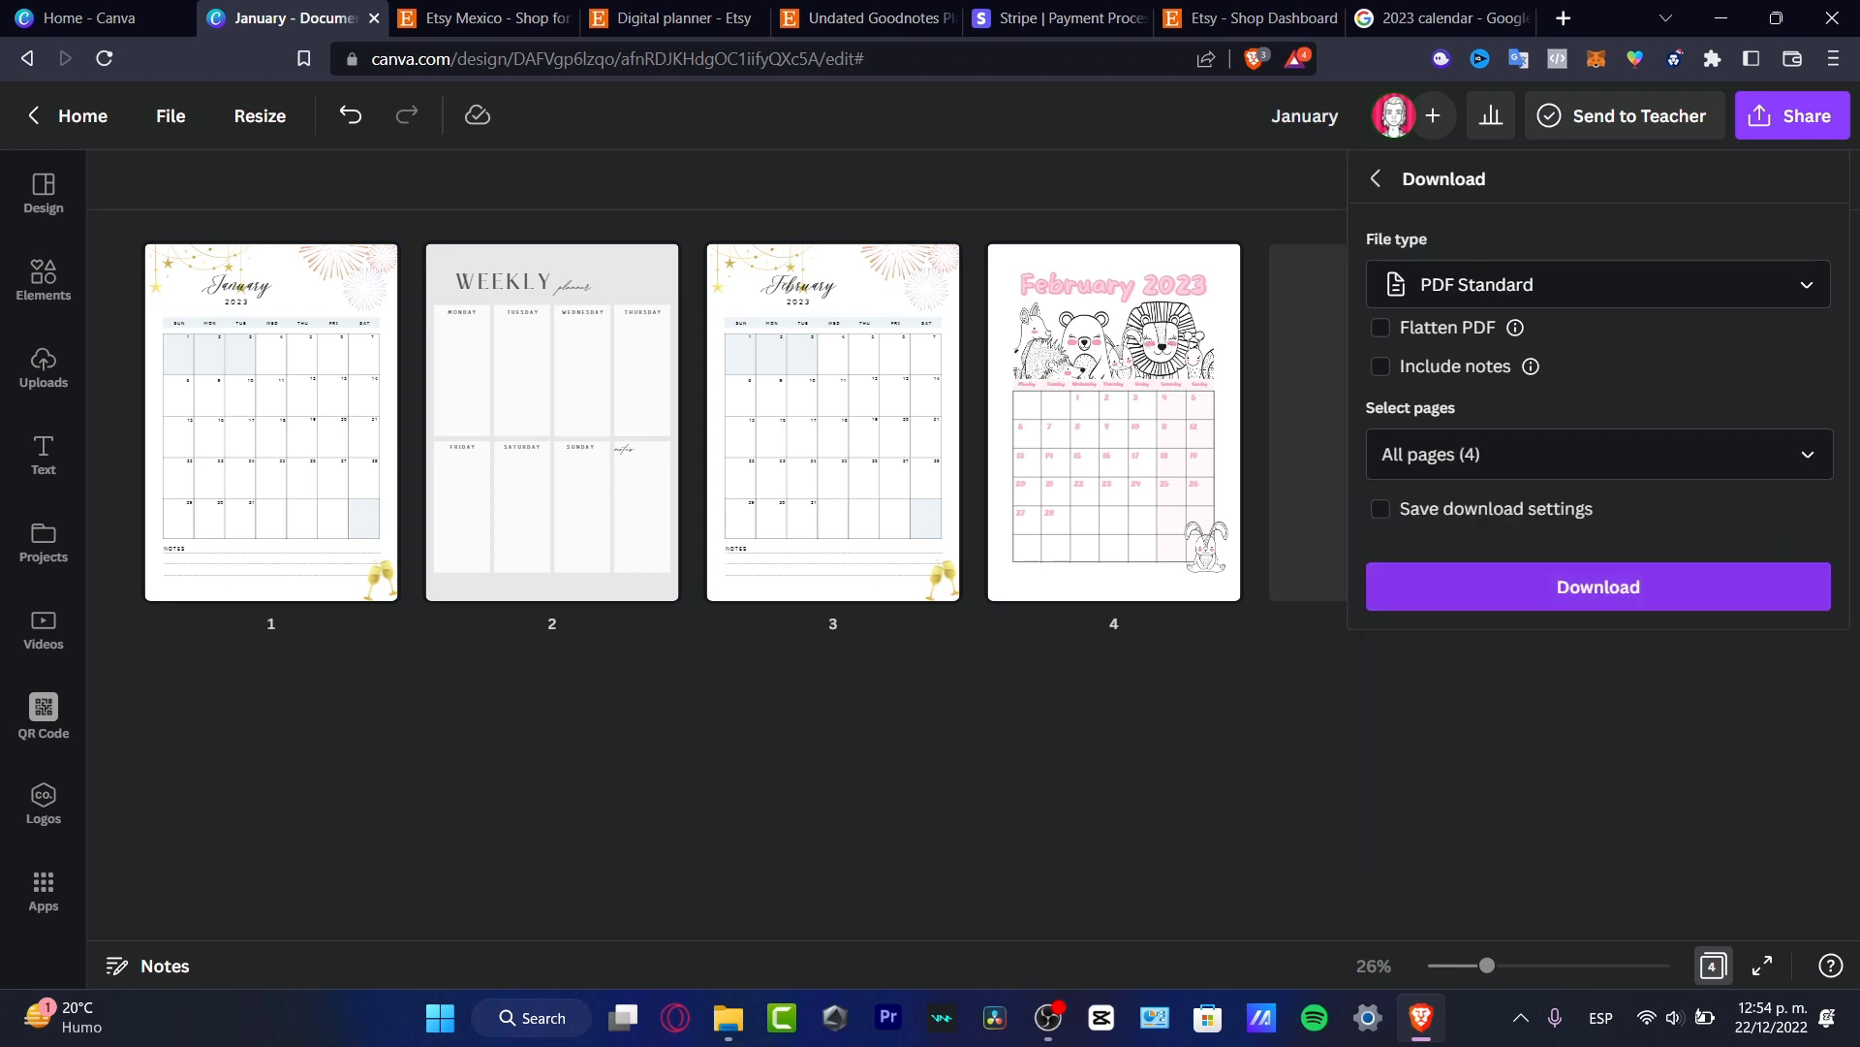
key(Return)
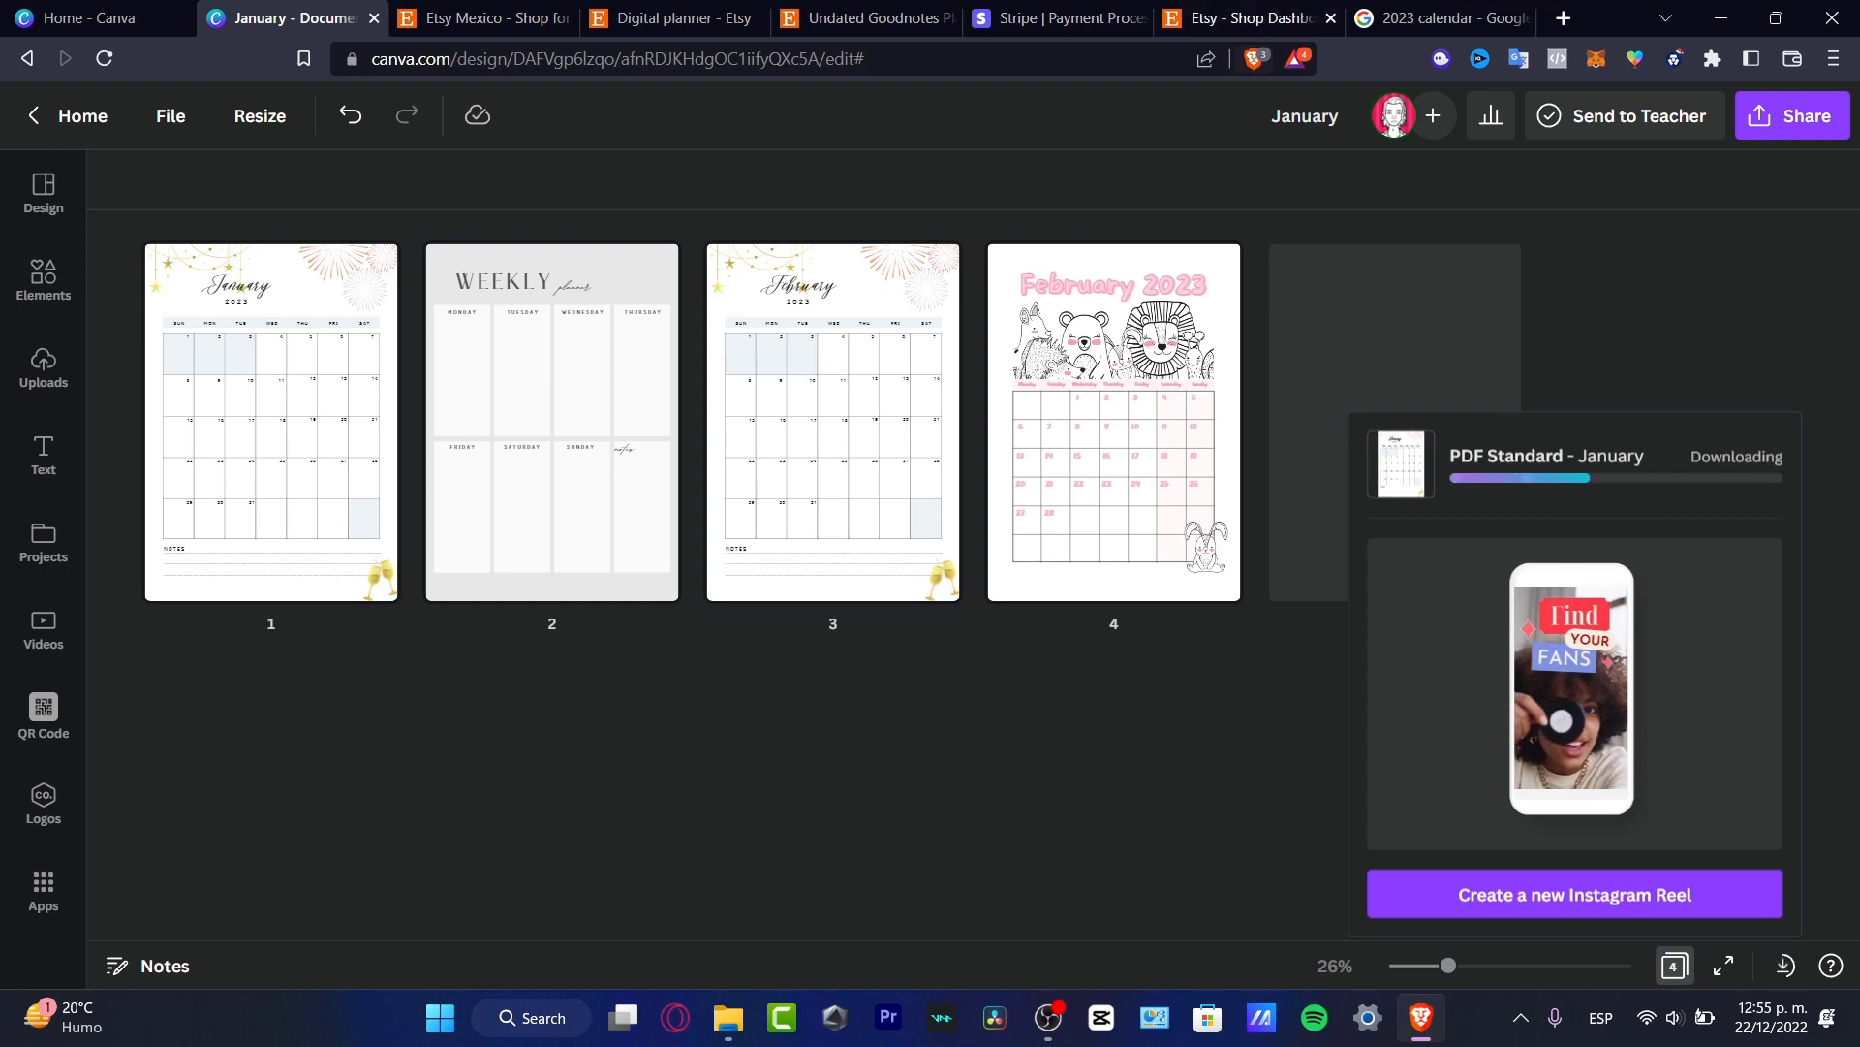
Save the PDF as January in the NFT SELLING 2023 folder and start a new listing in the Etsy shop manager.
click(1245, 18)
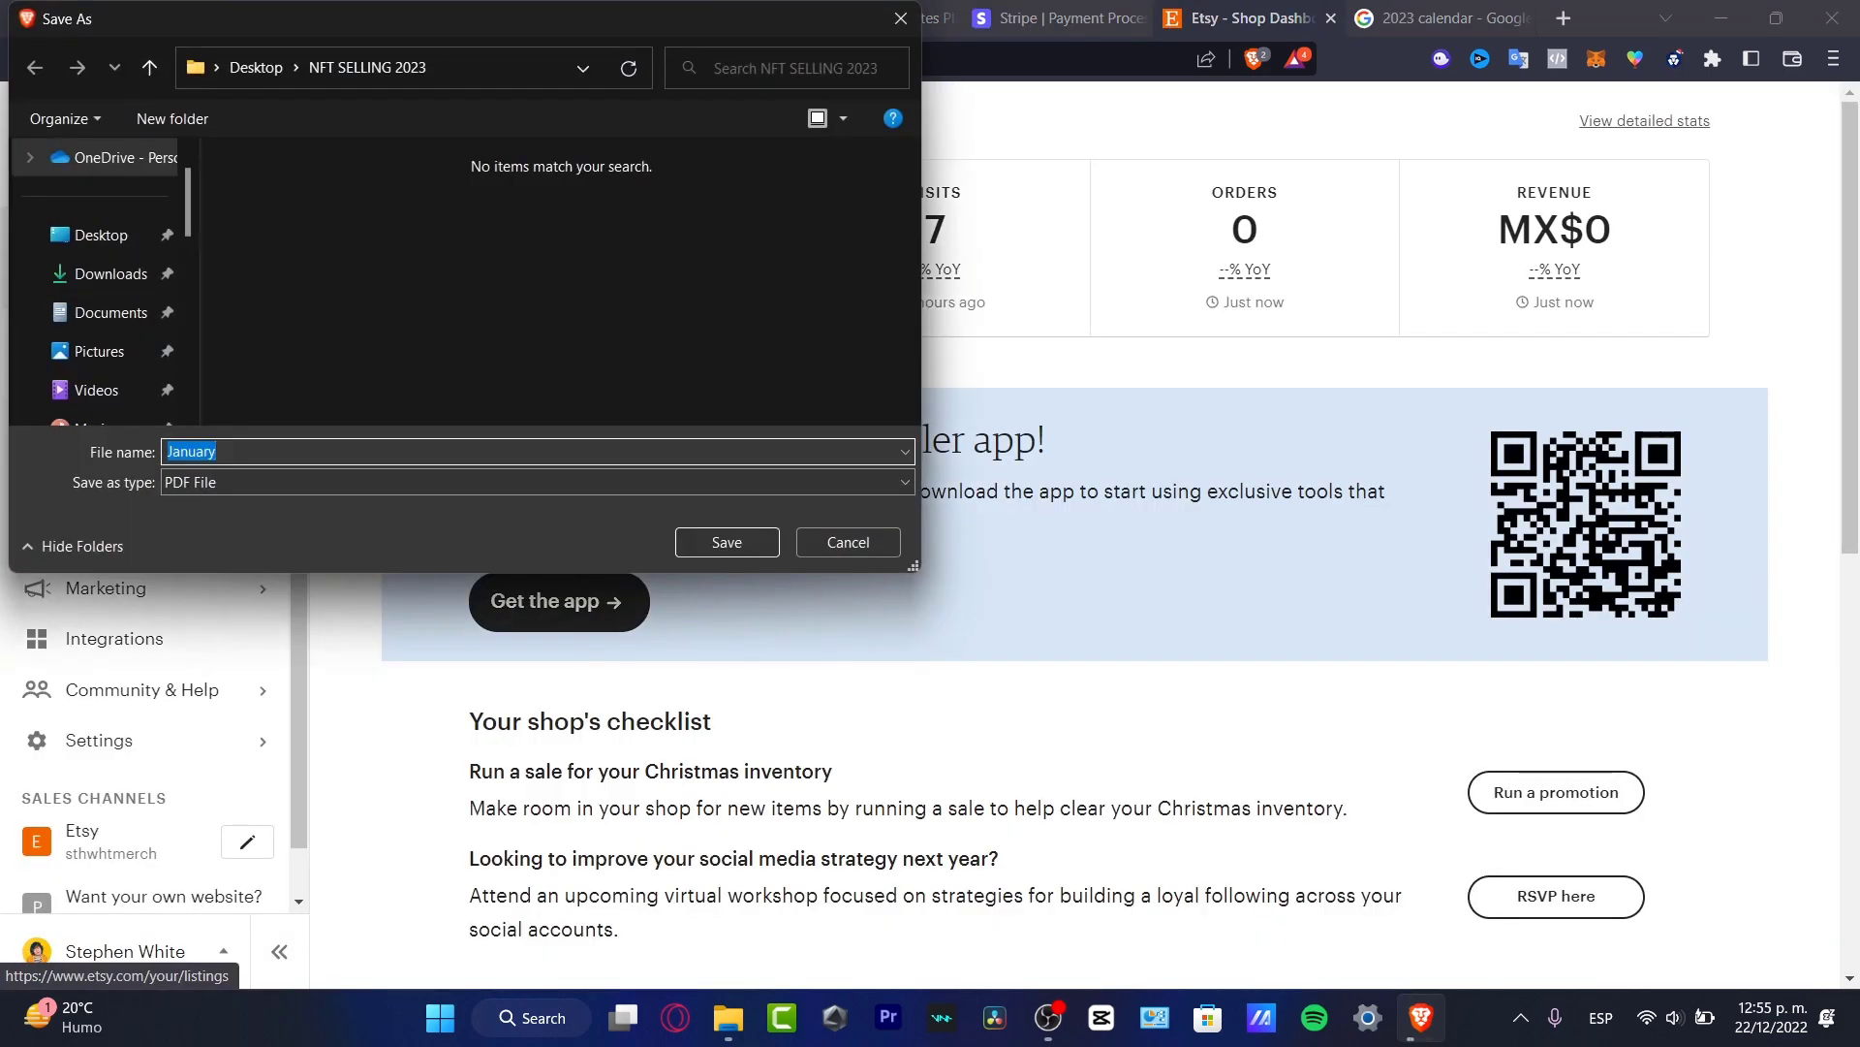
key(Return)
click(97, 282)
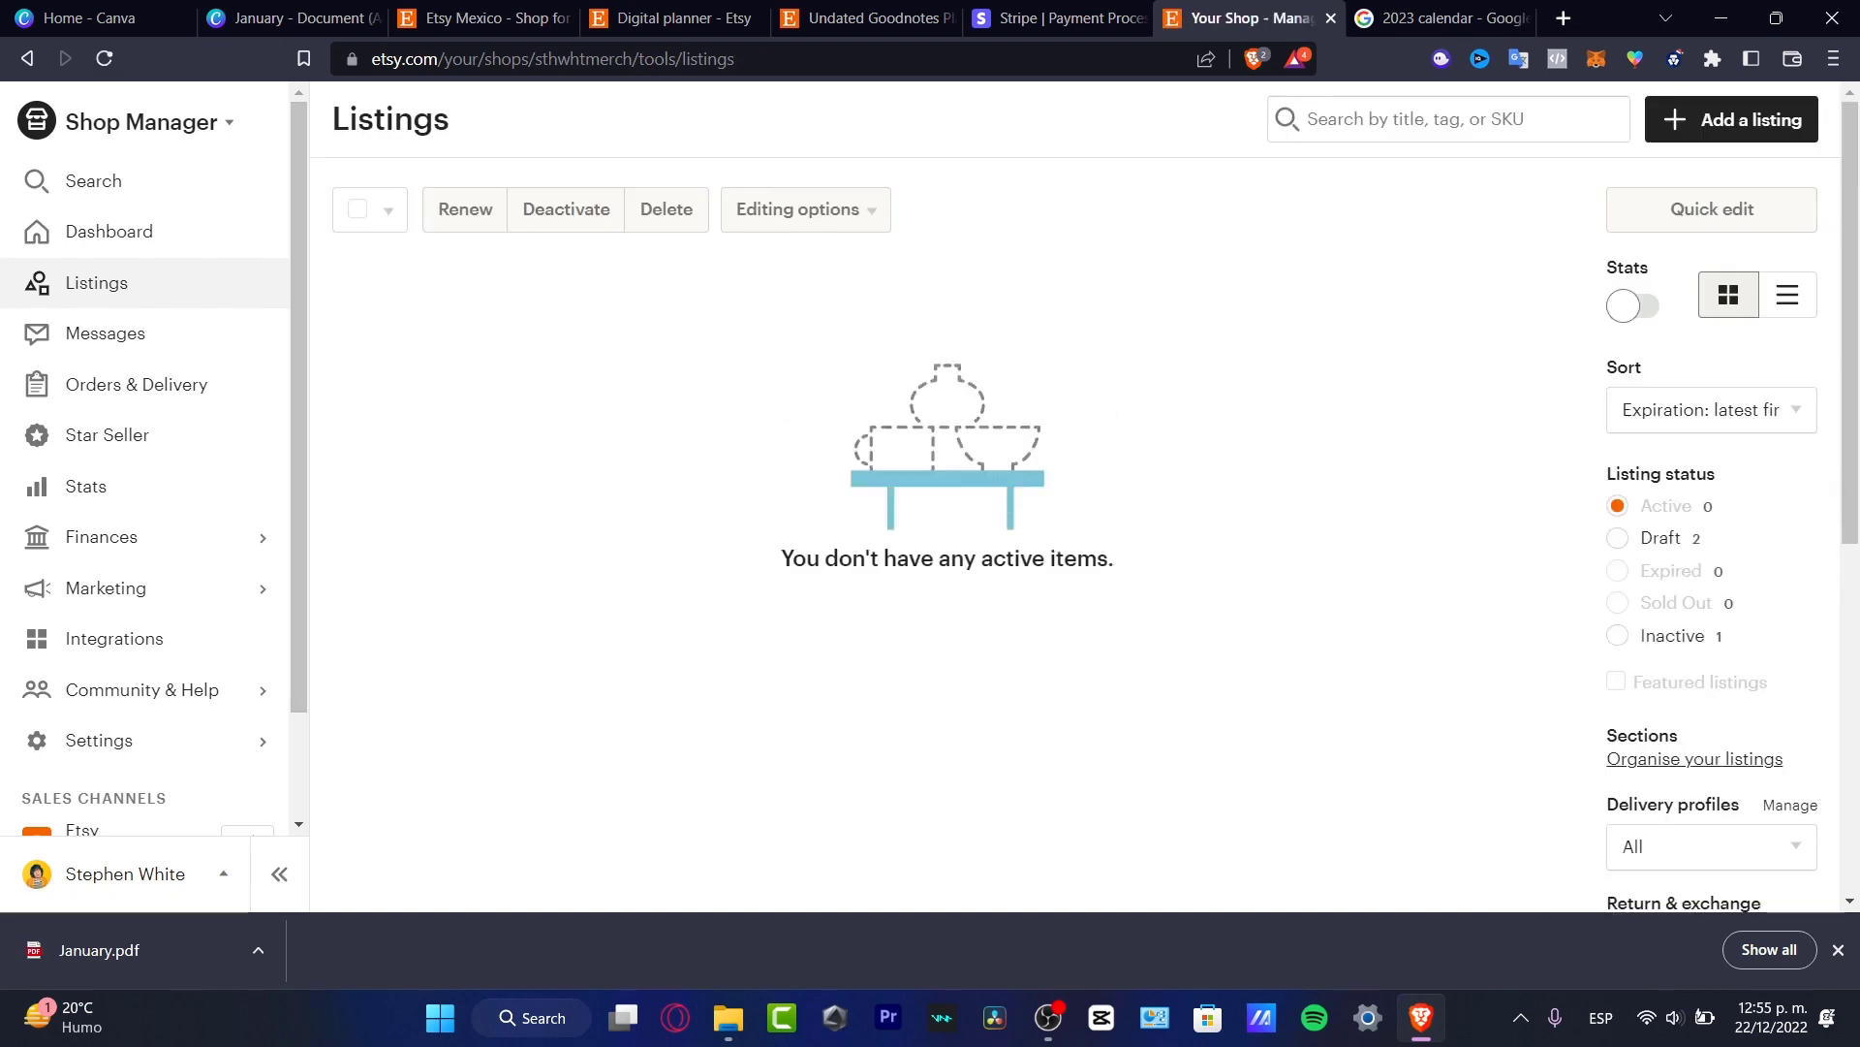
click(1731, 119)
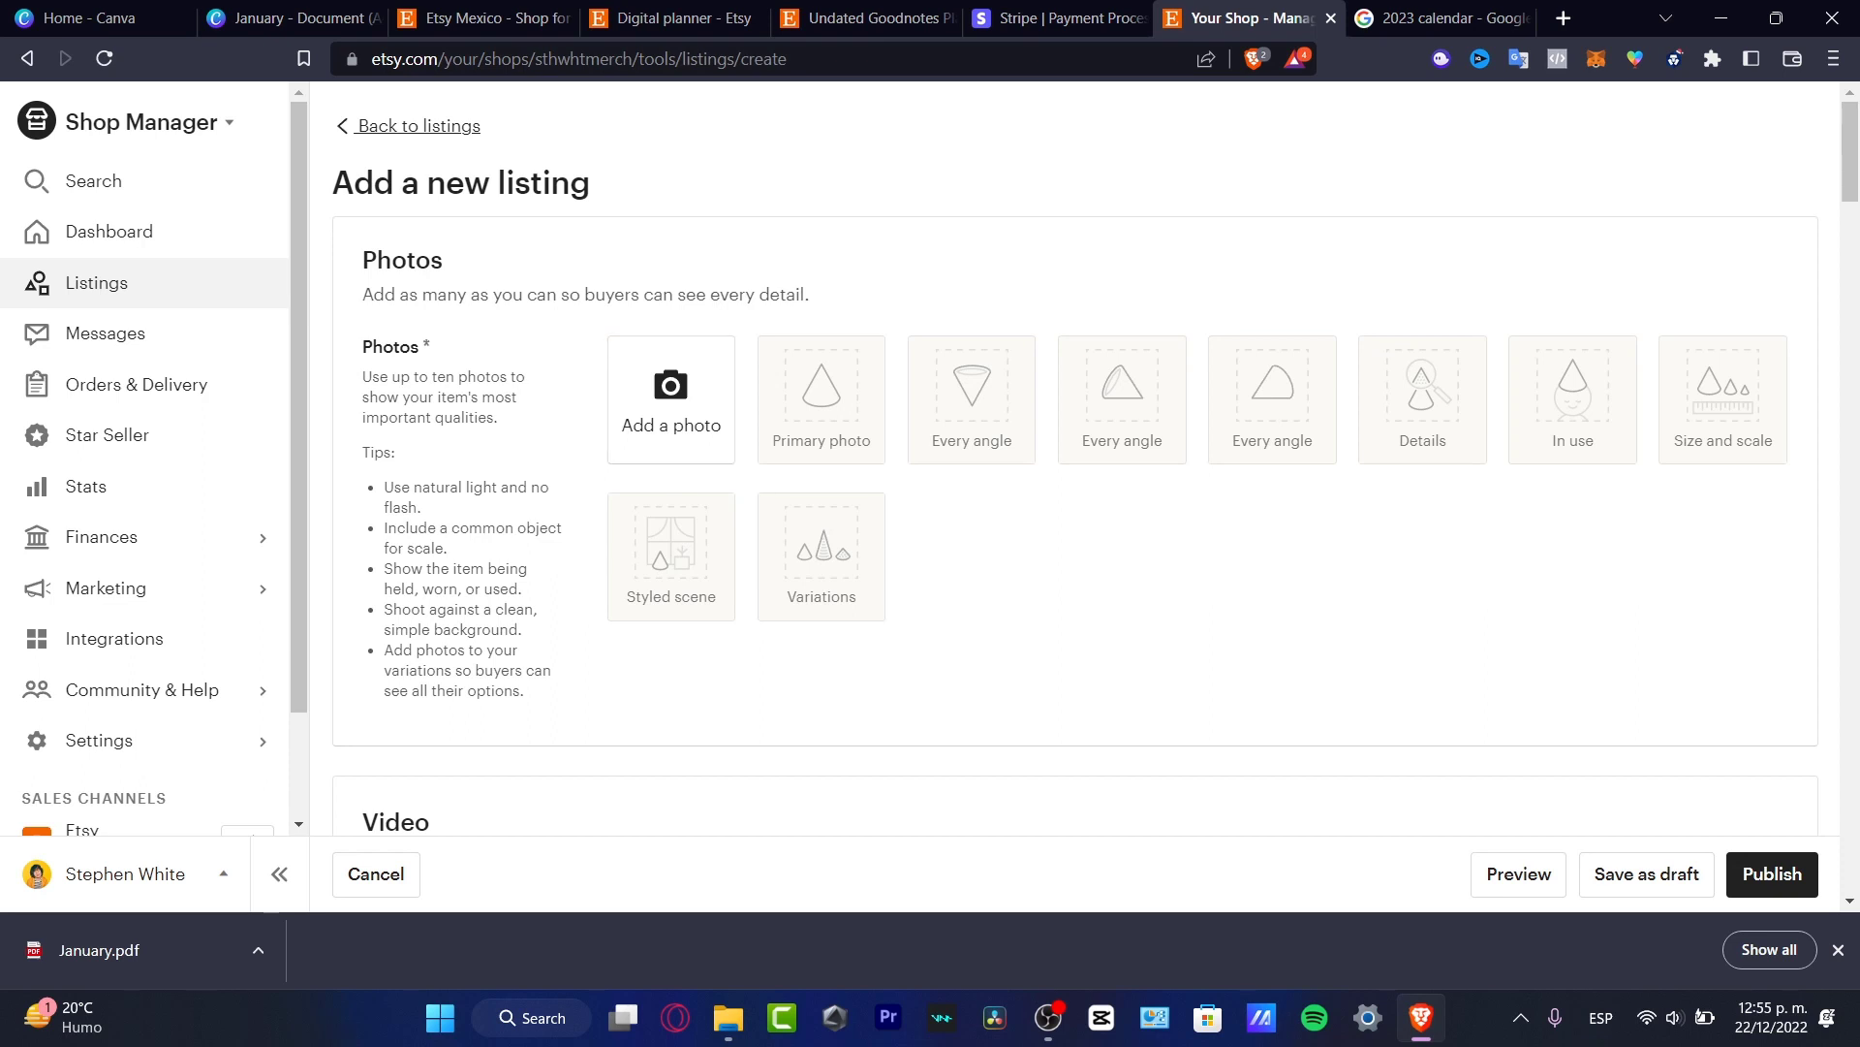
click(671, 399)
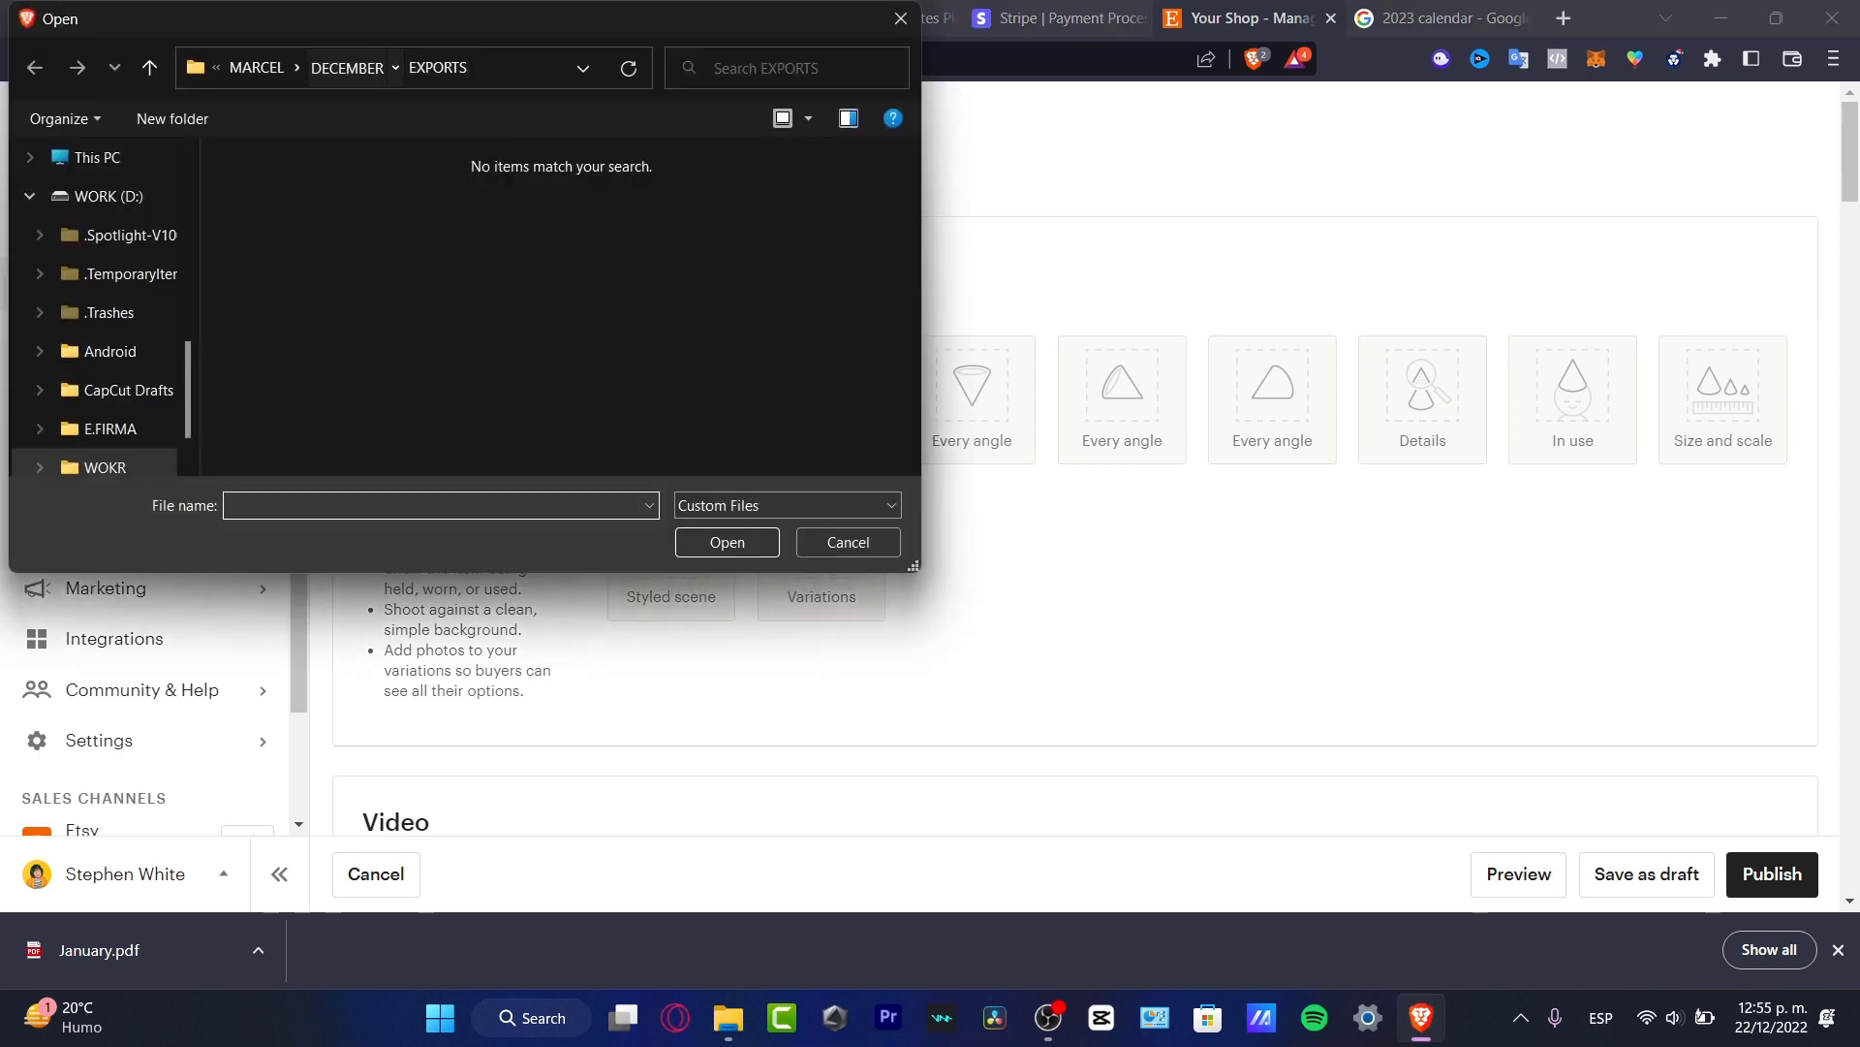
click(346, 67)
click(109, 196)
scroll(97, 310, up, 2)
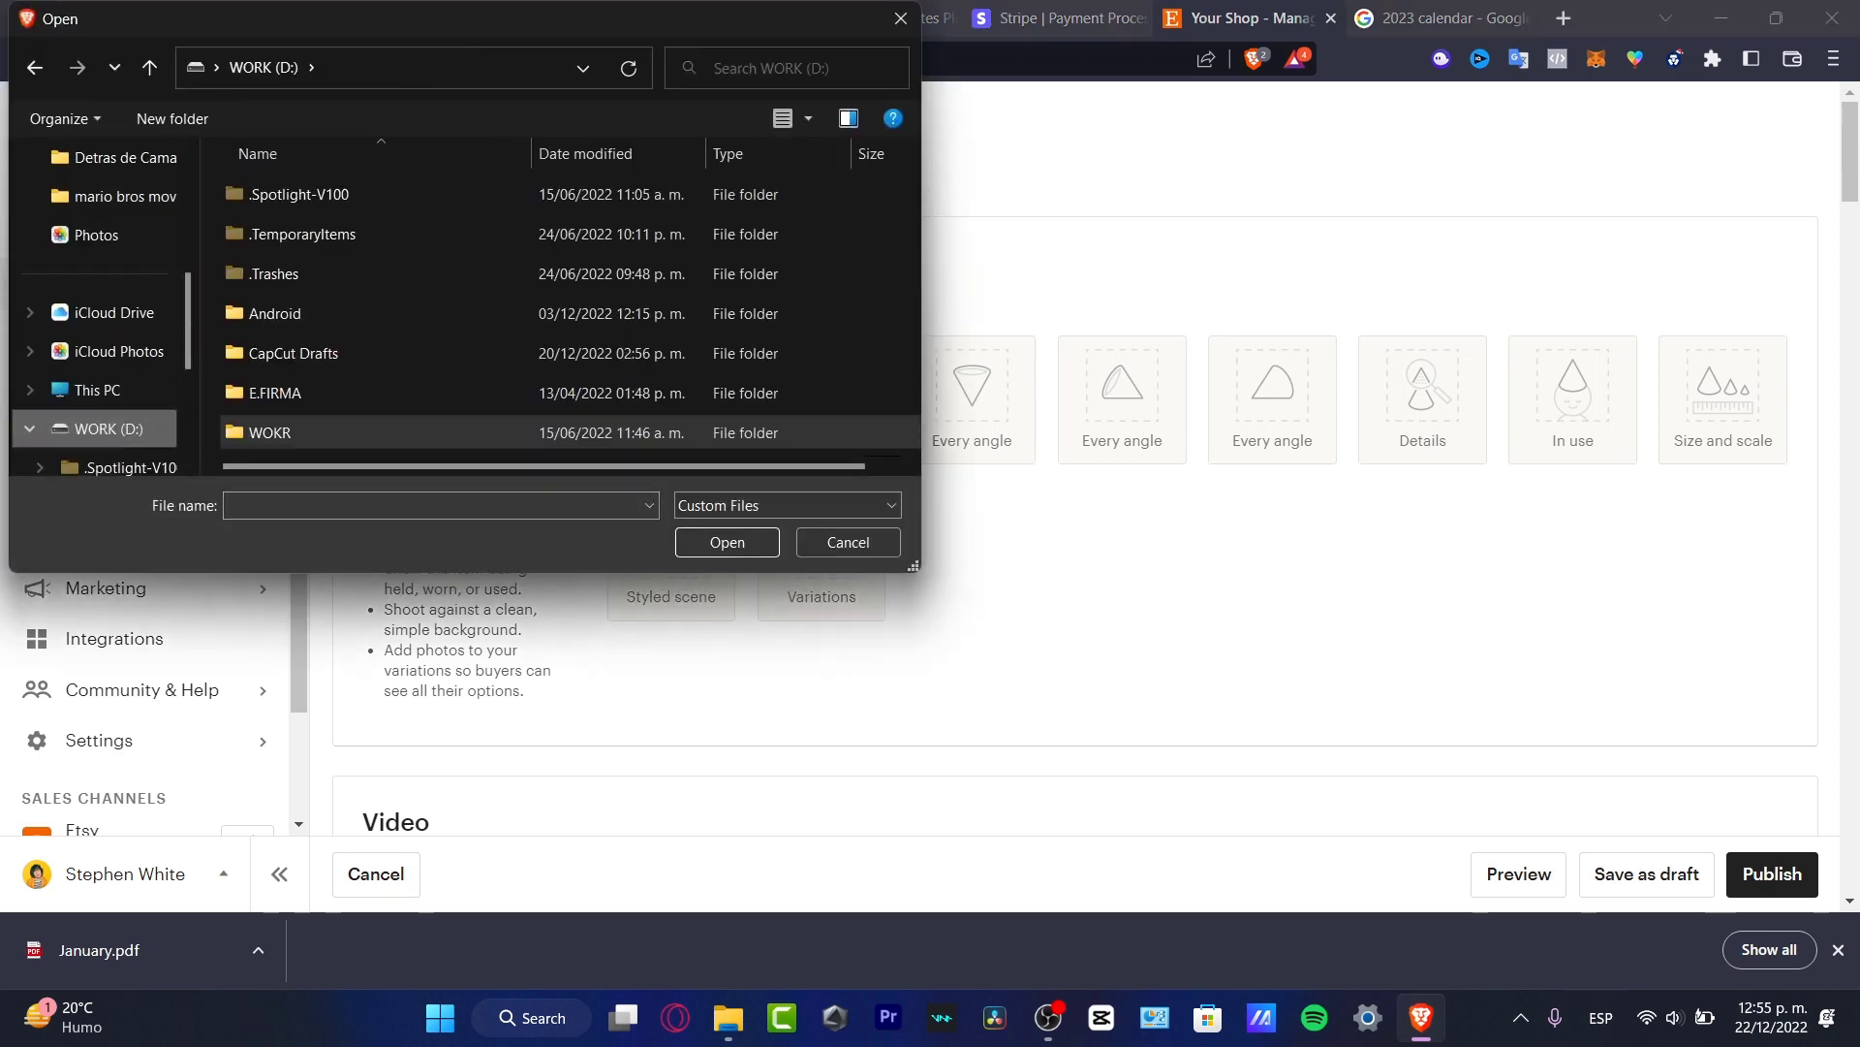
click(848, 542)
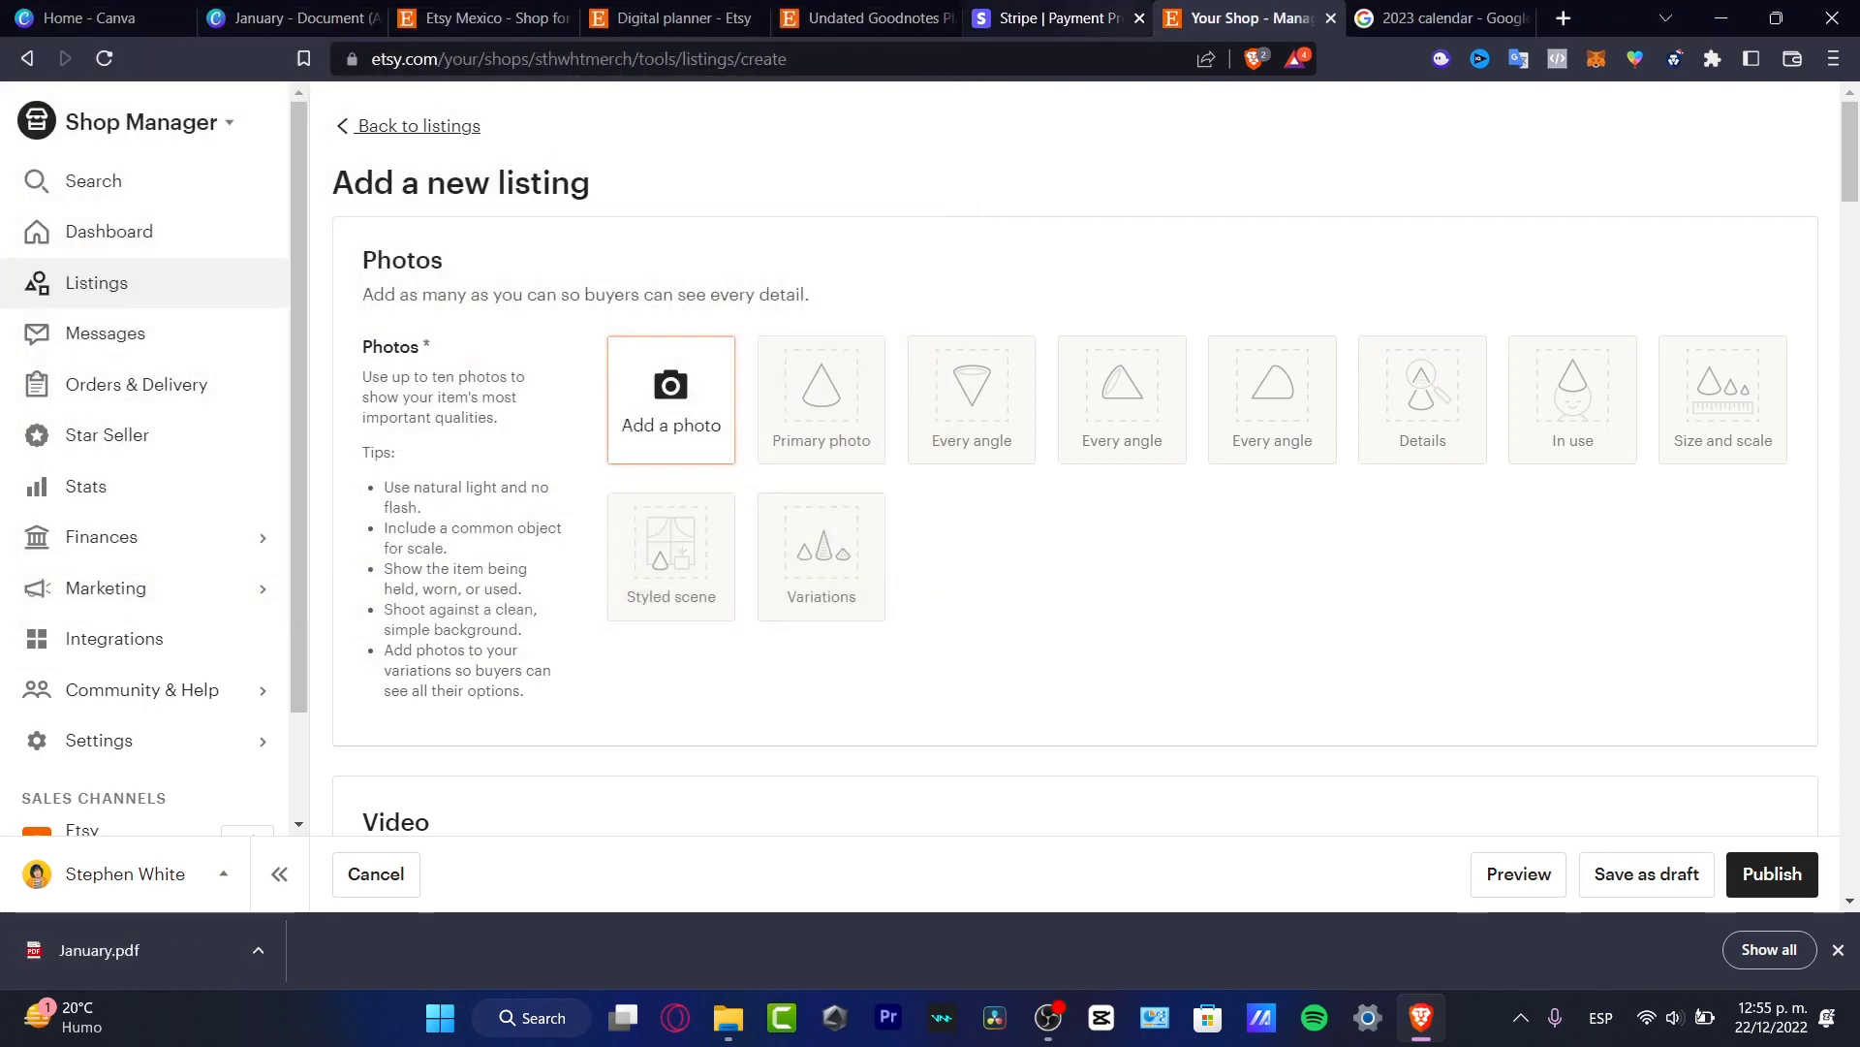
Return to the January design in Canva, and upload image 2 from the Downloads folder as the Etsy listing's primary photo.
click(89, 17)
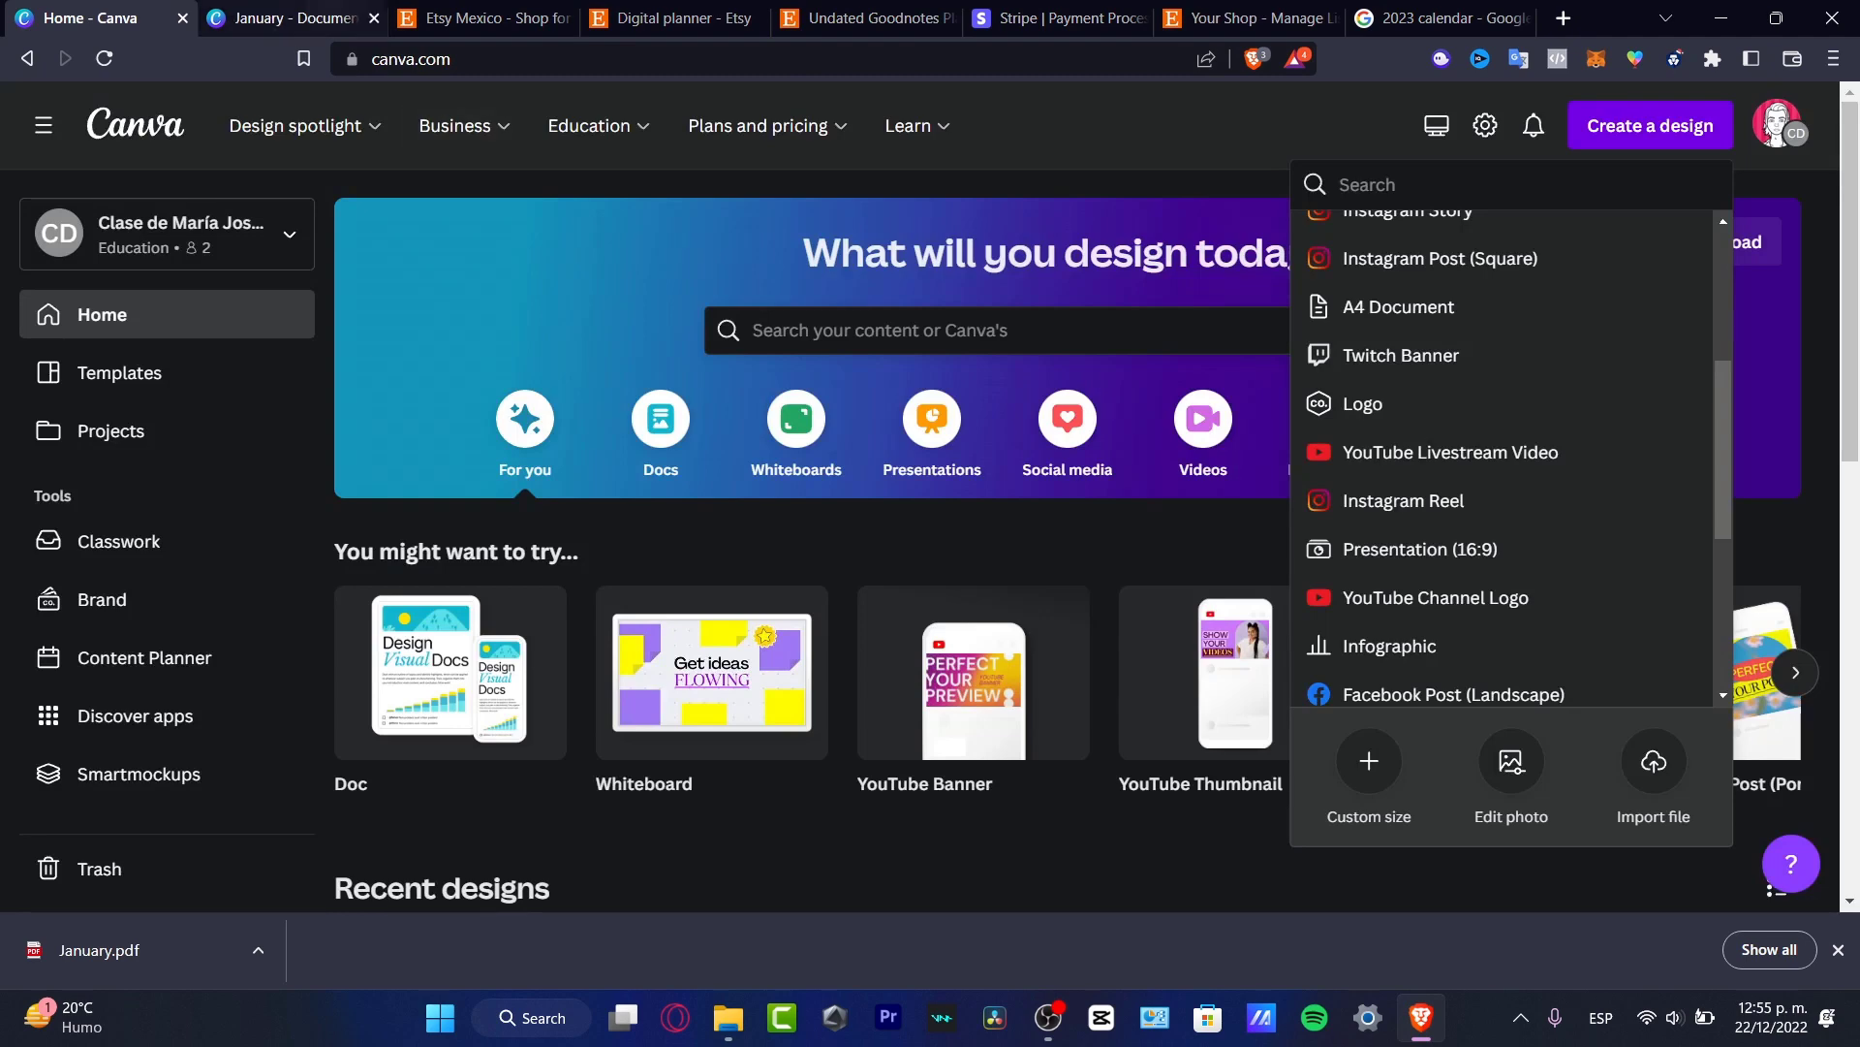
click(291, 18)
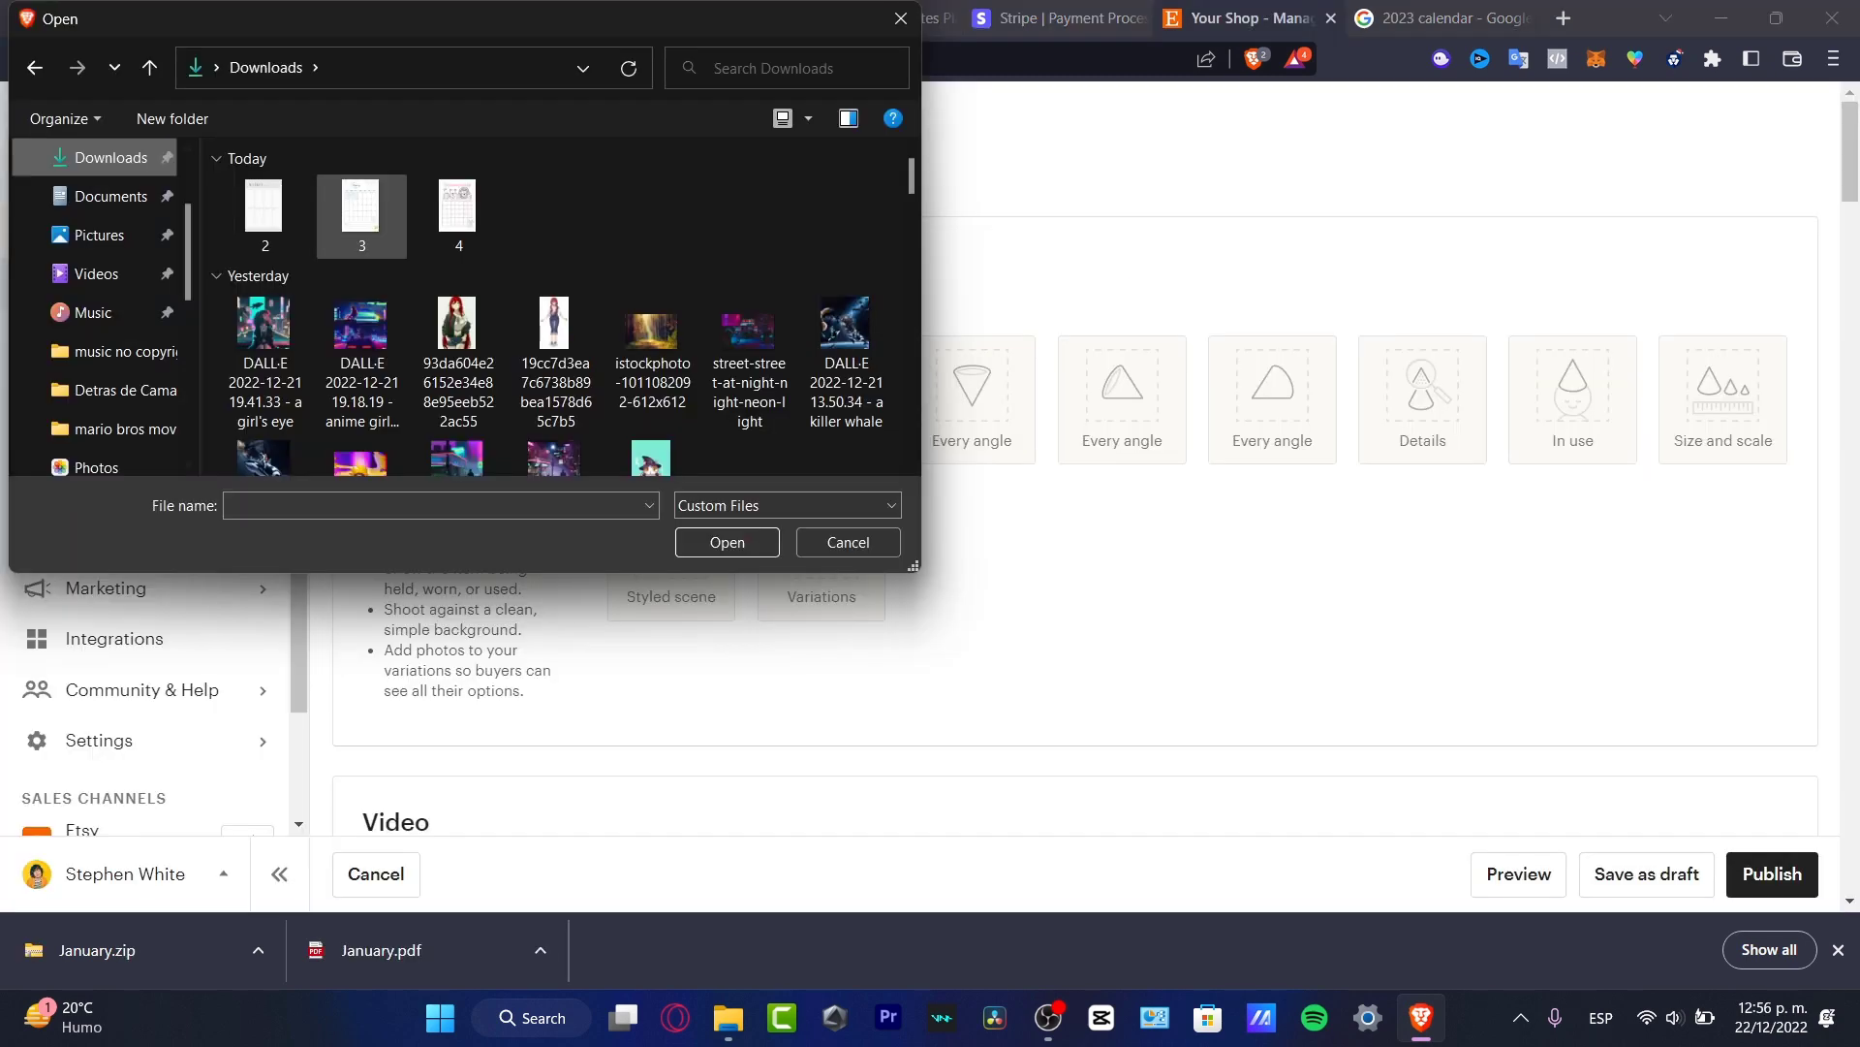
click(264, 218)
click(728, 543)
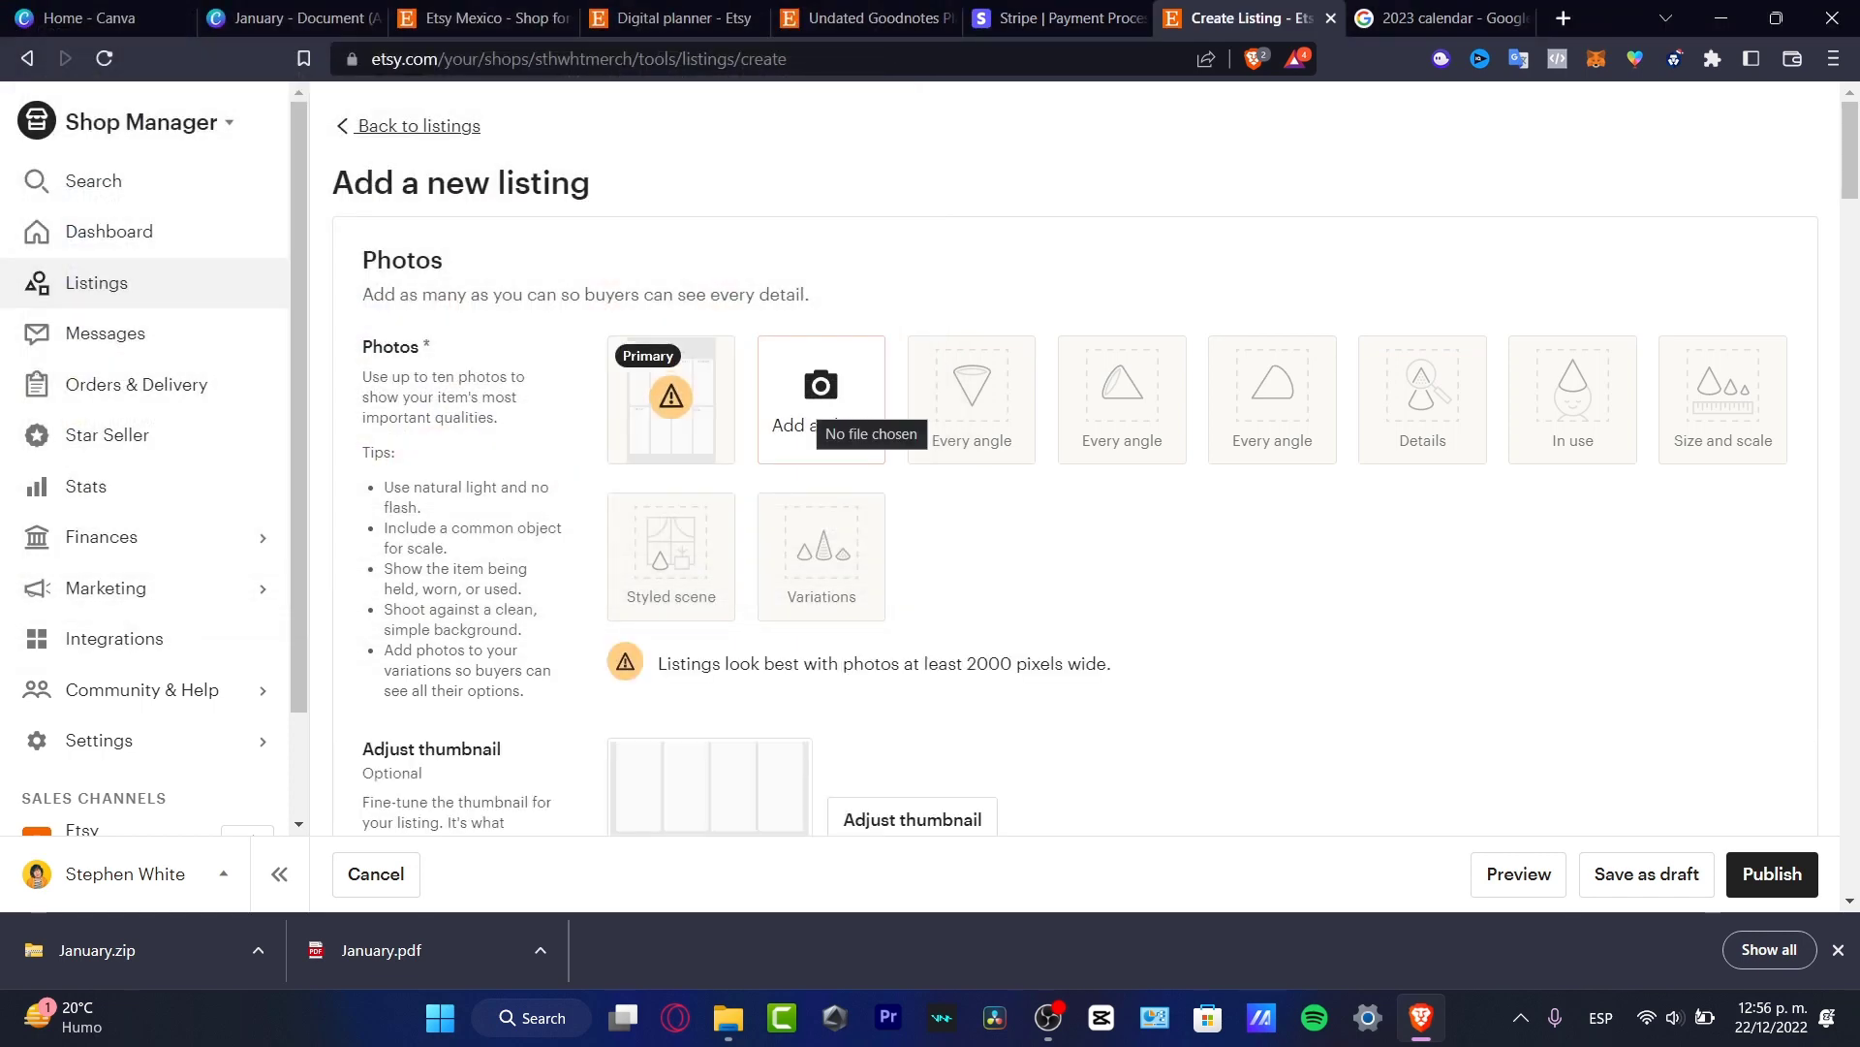
Add images 3 and 4 from the Downloads folder as the second and third photos of the listing.
click(821, 399)
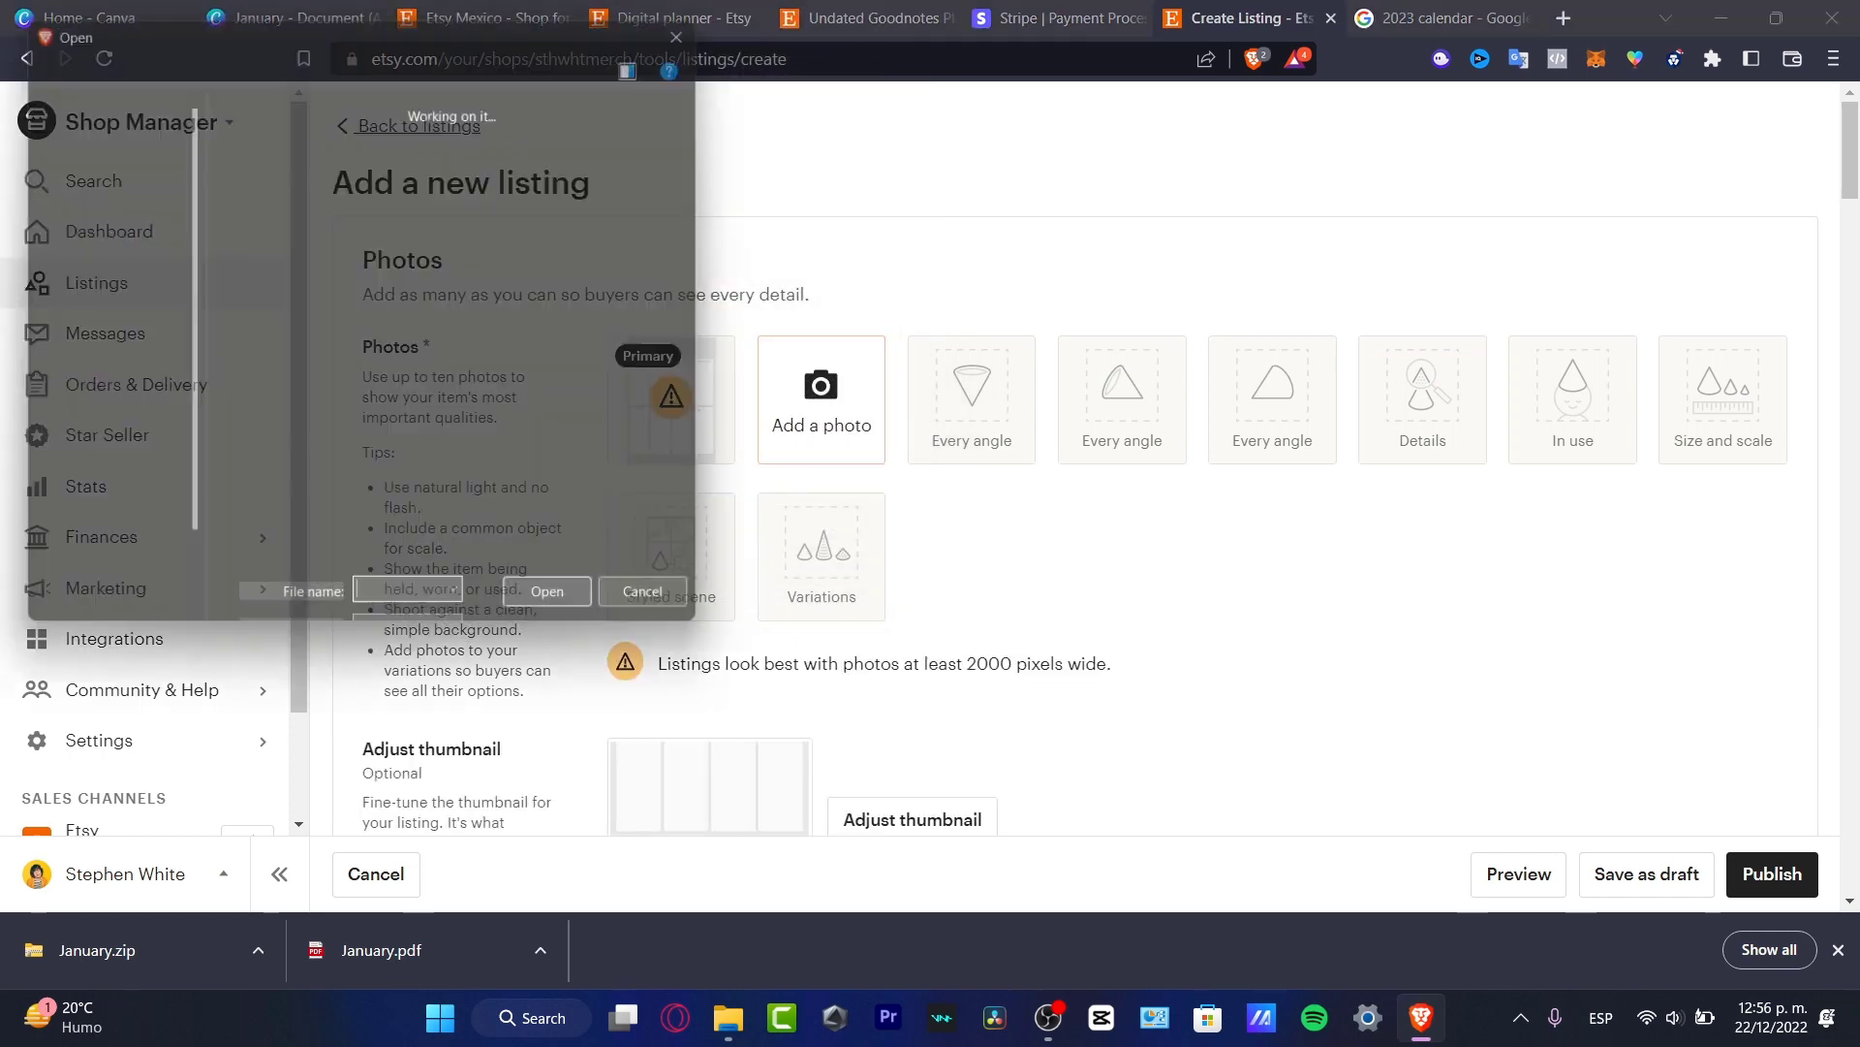
click(361, 215)
click(728, 543)
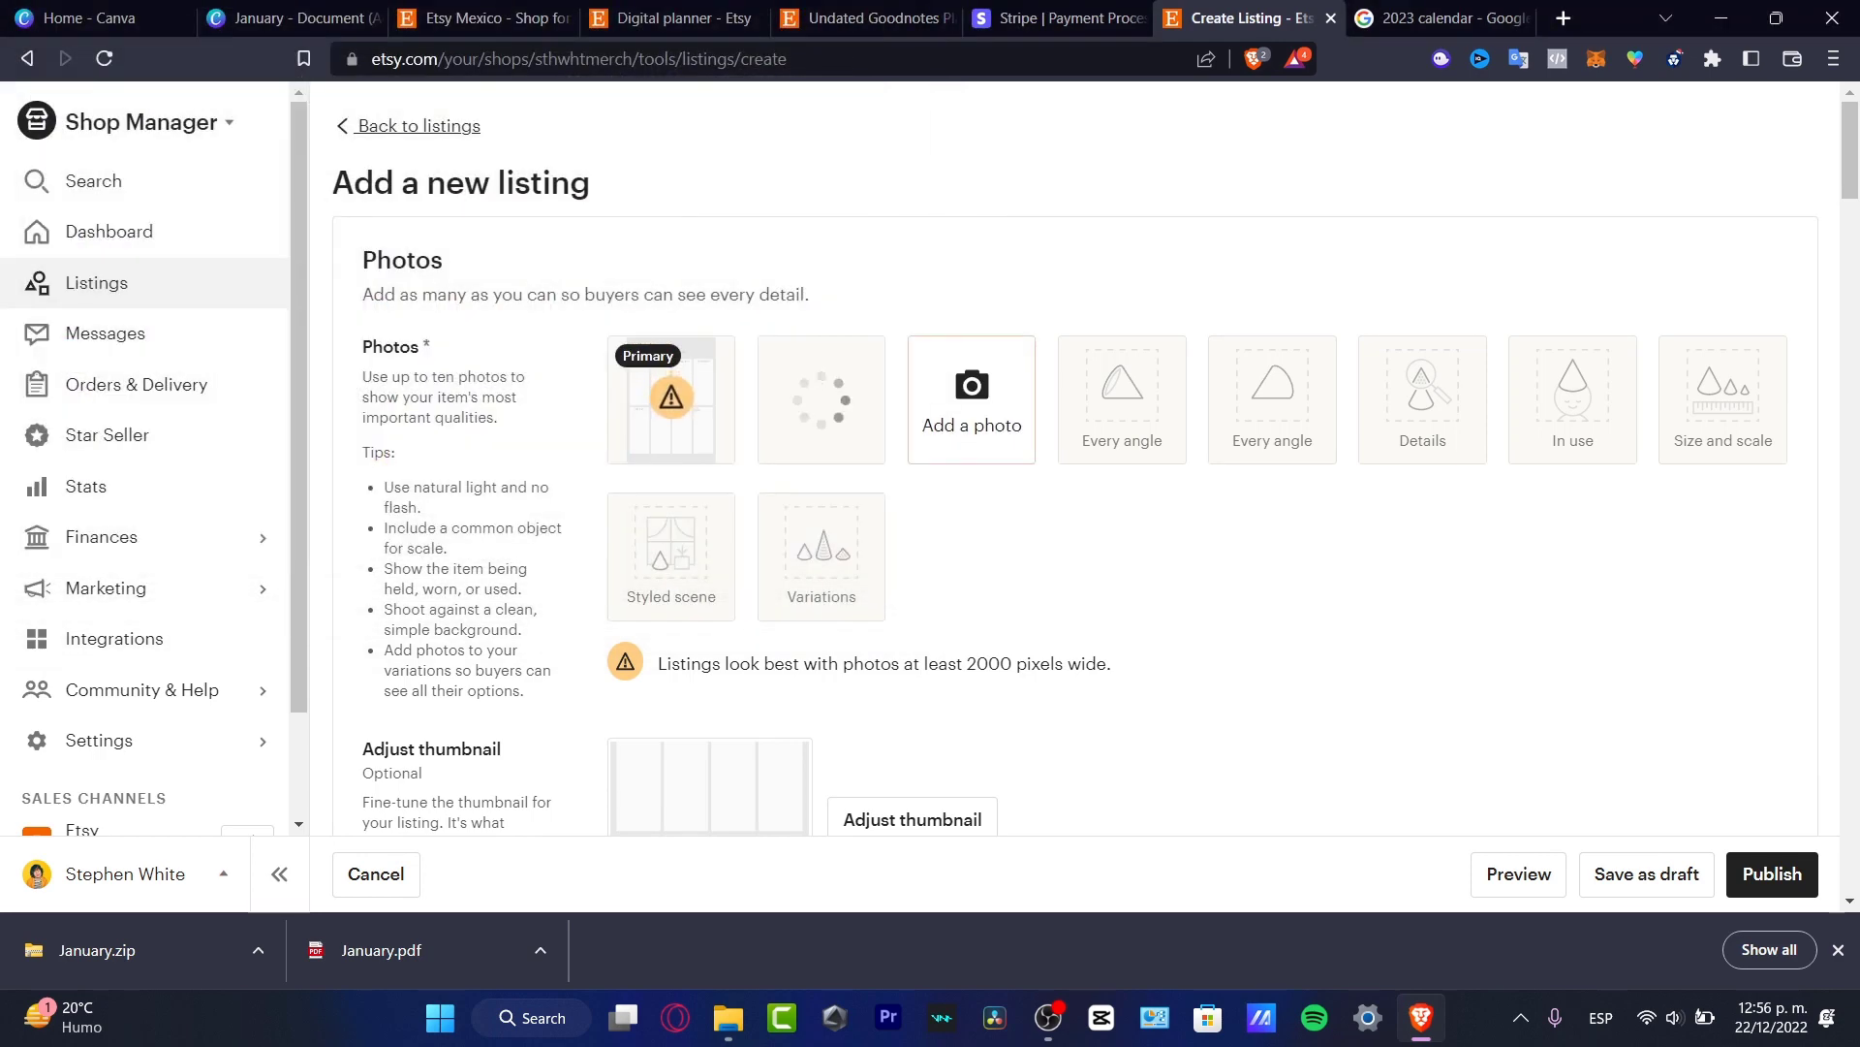
click(970, 399)
click(458, 215)
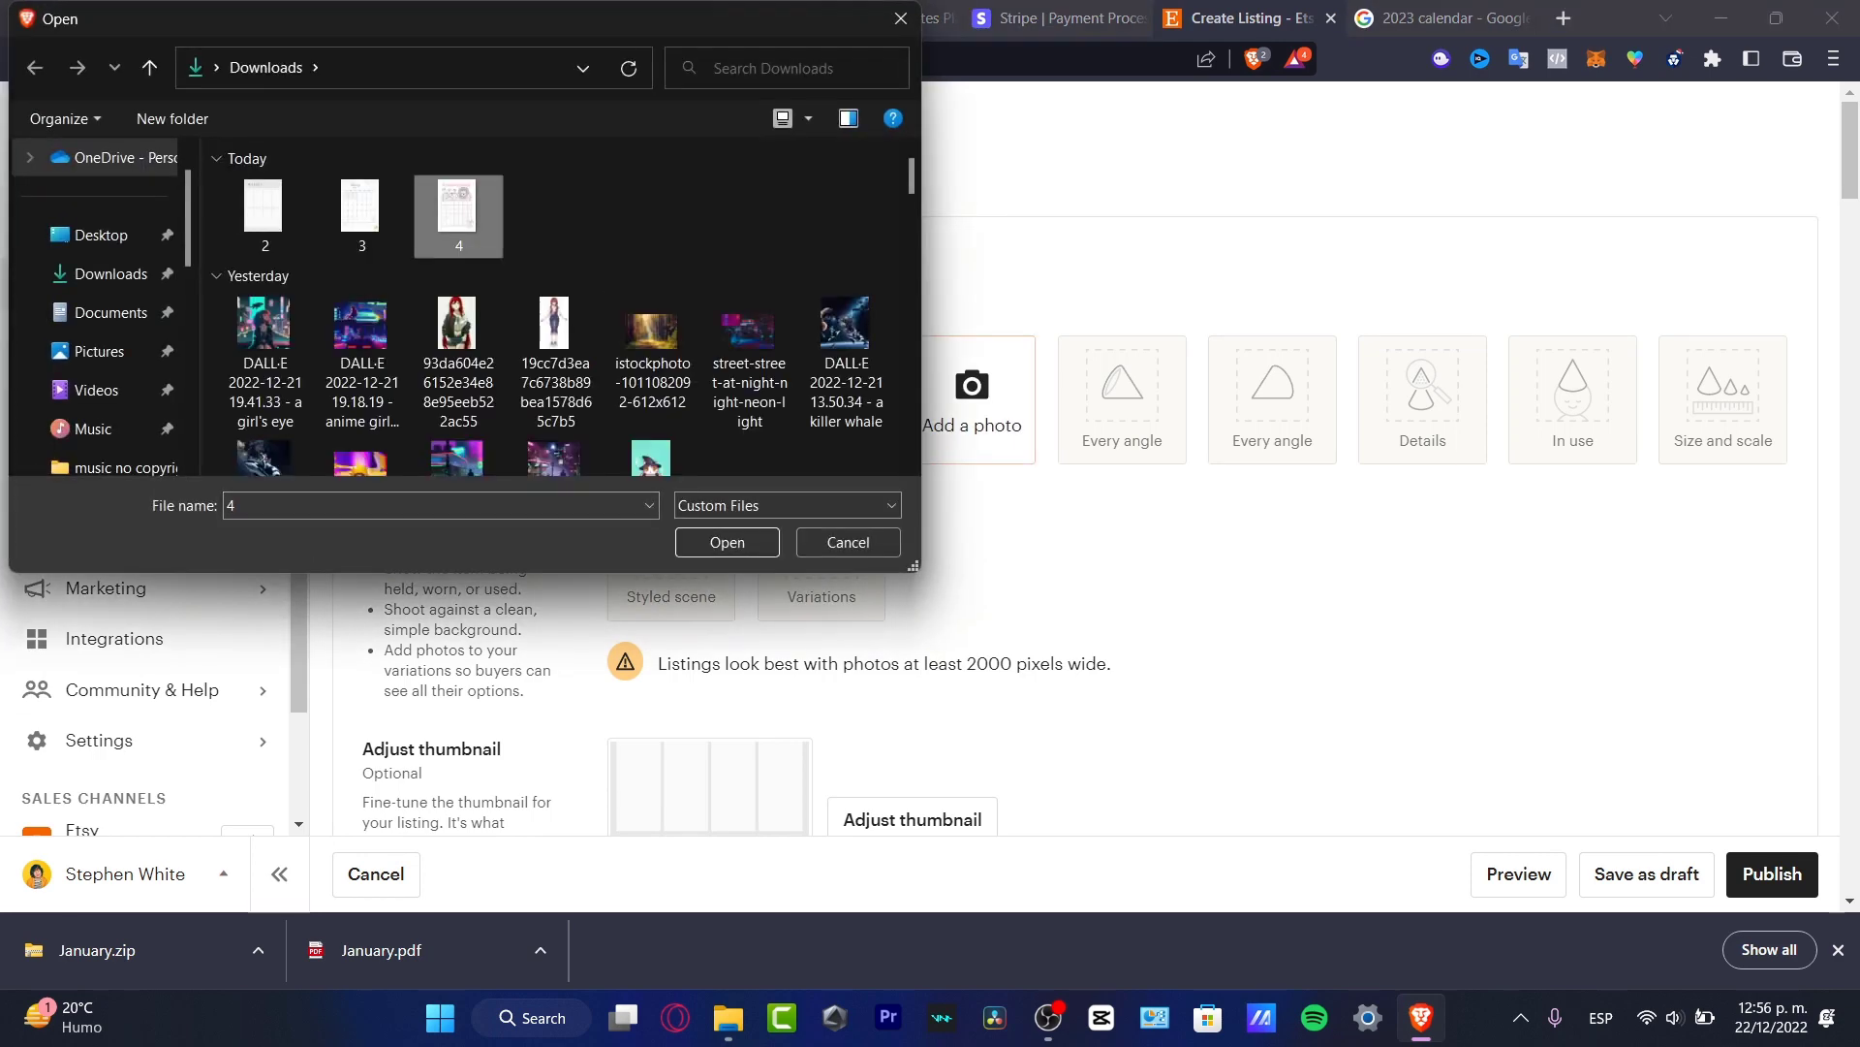
key(Return)
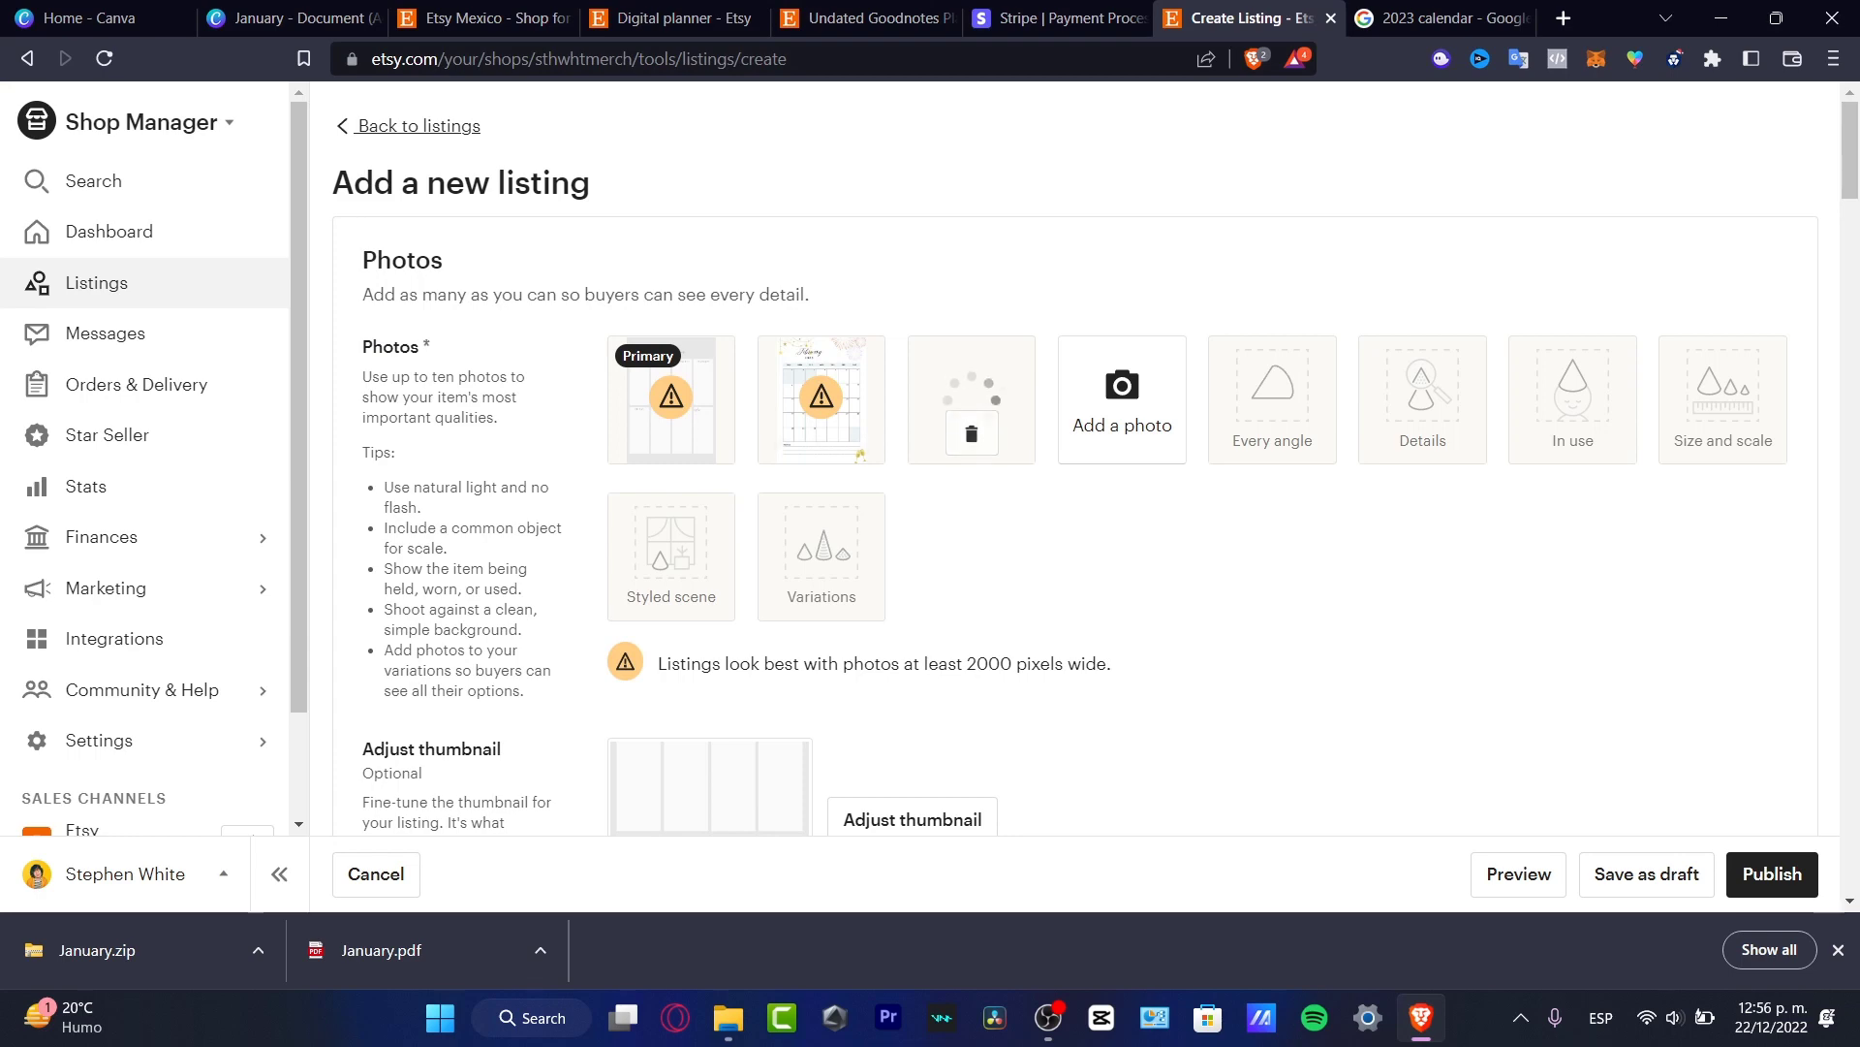
Adjust the listing's thumbnail so the "WEEKLY planner" heading is in the frame, and save it.
scroll(1076, 484, down, 4)
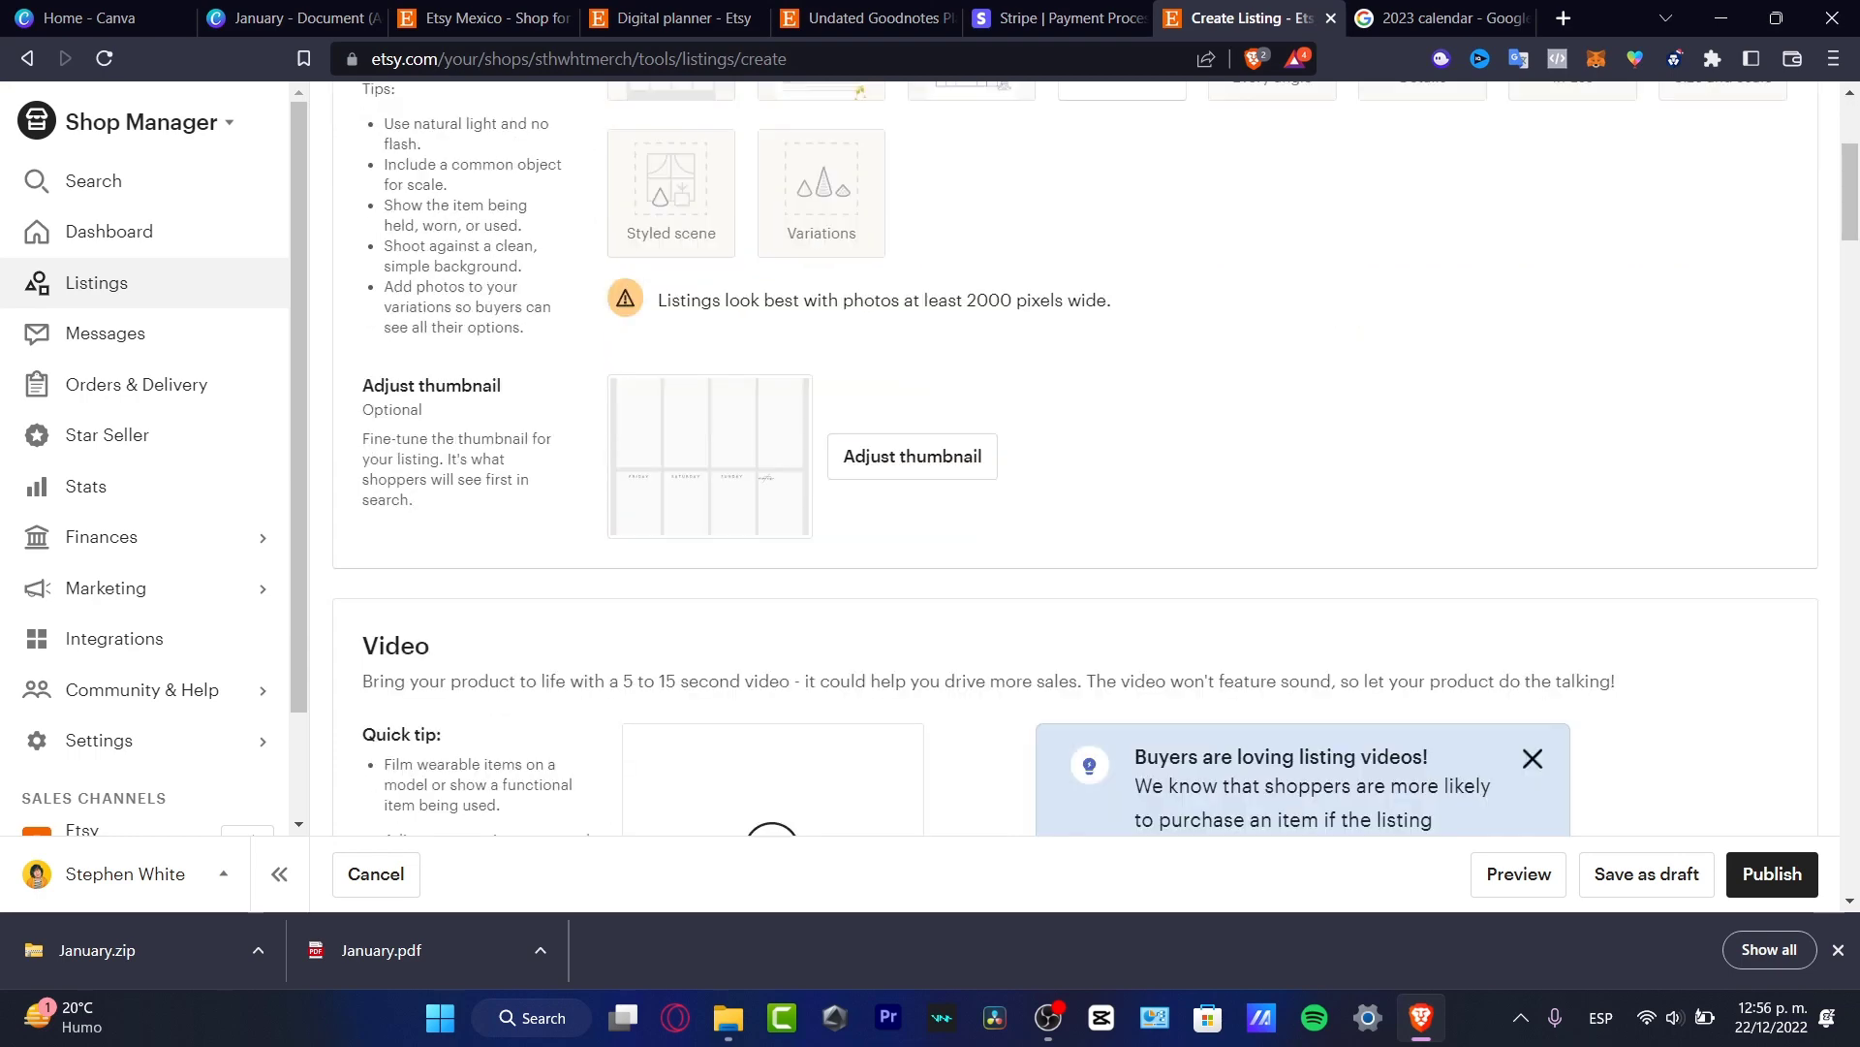
click(912, 455)
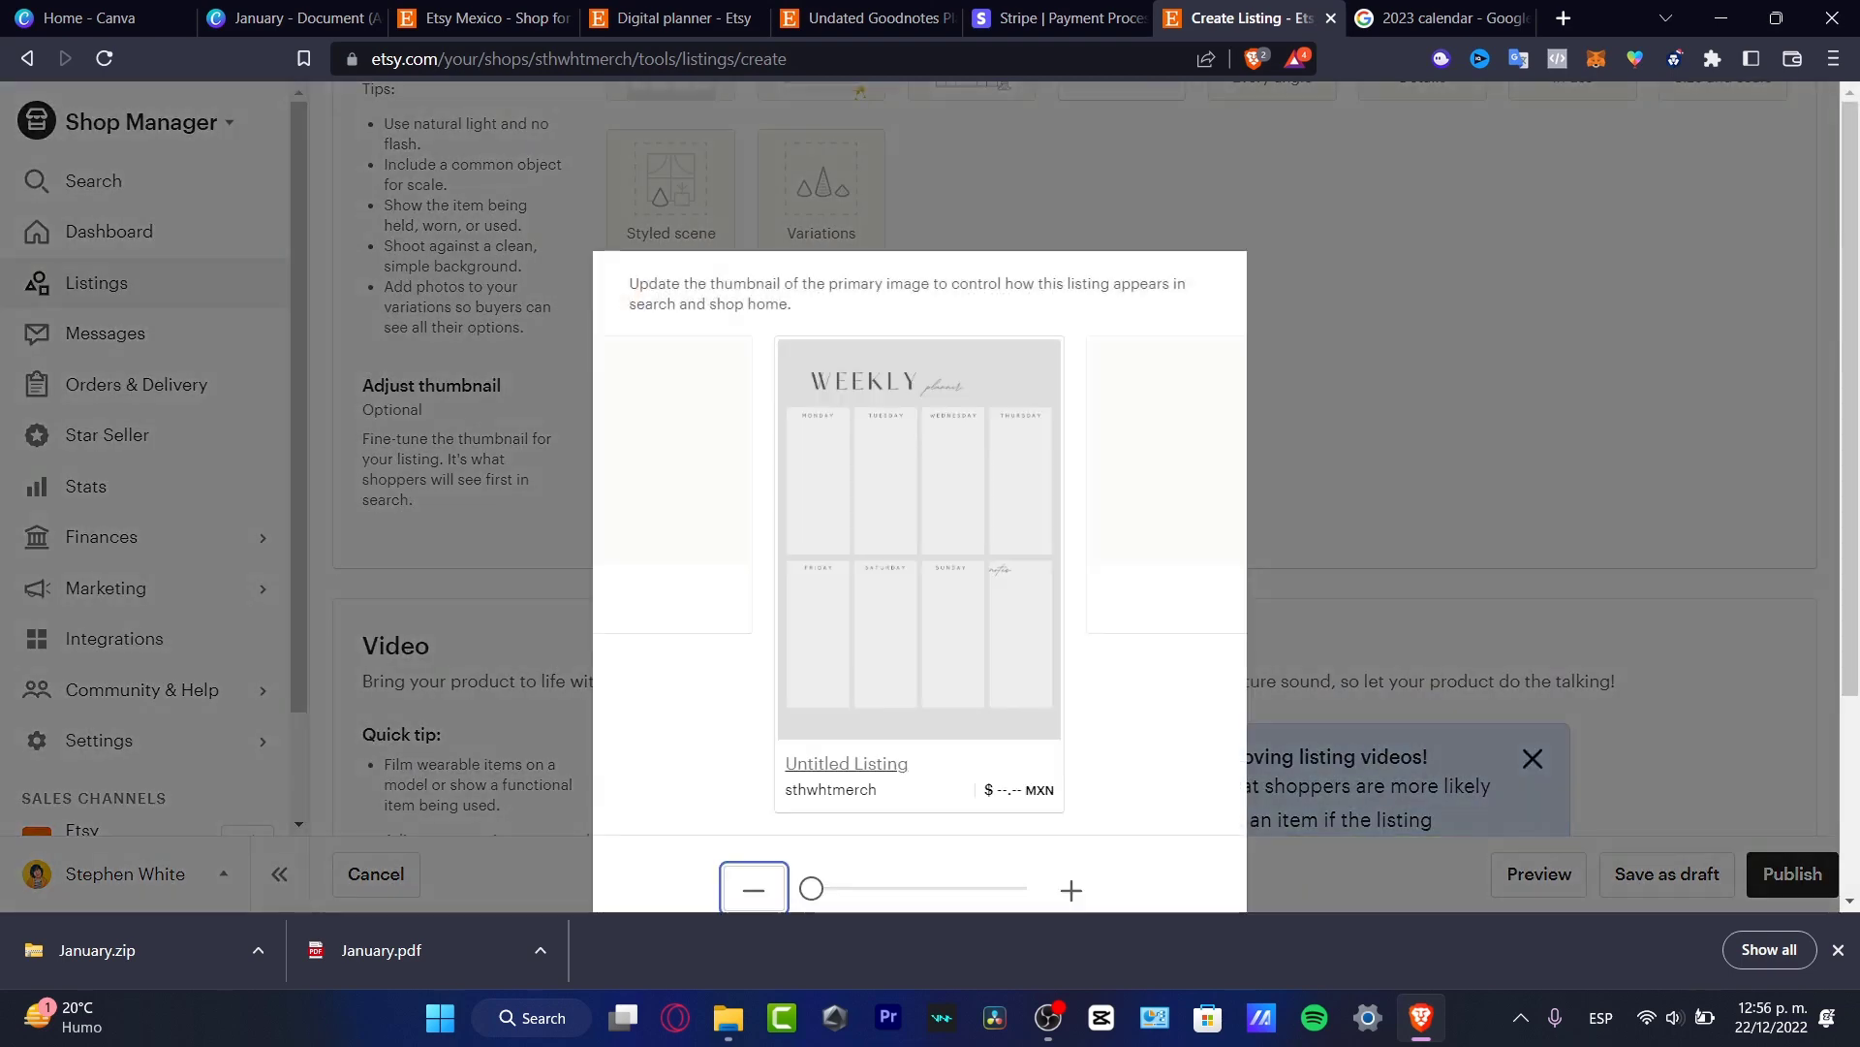
drag(918, 436, 923, 494)
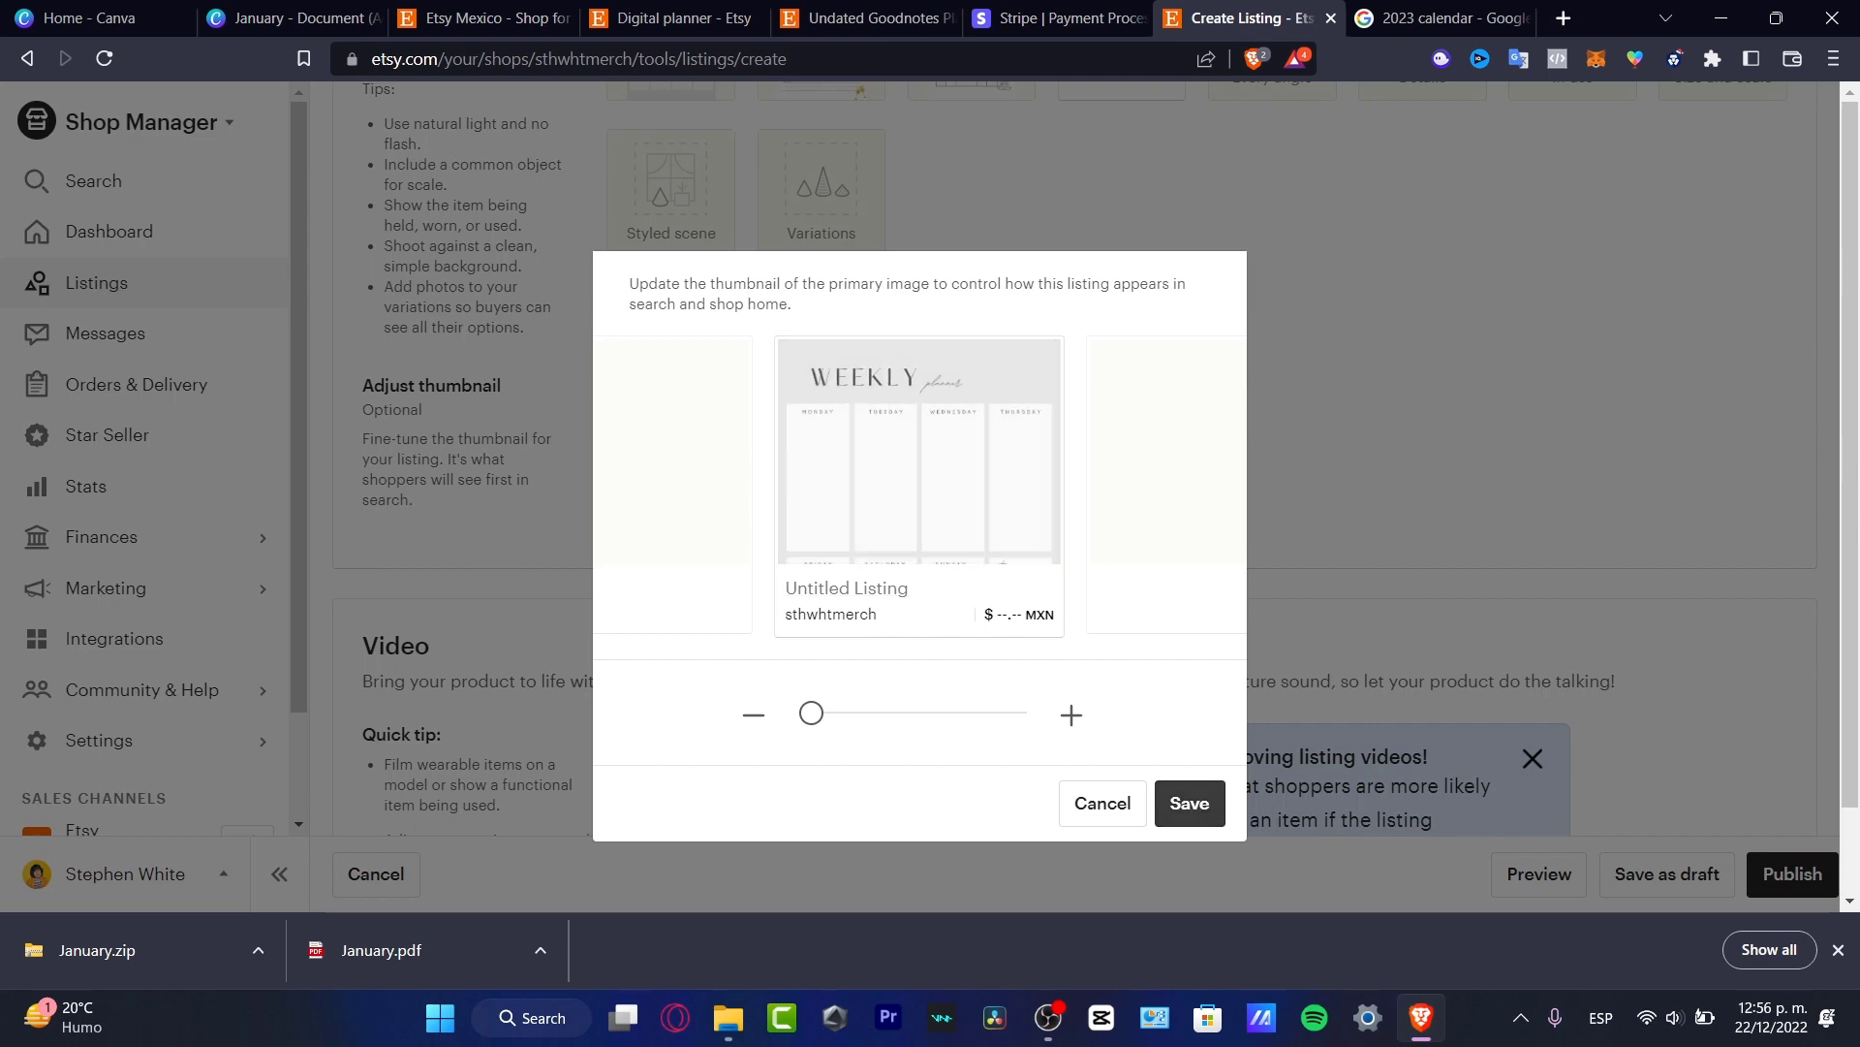
click(1190, 803)
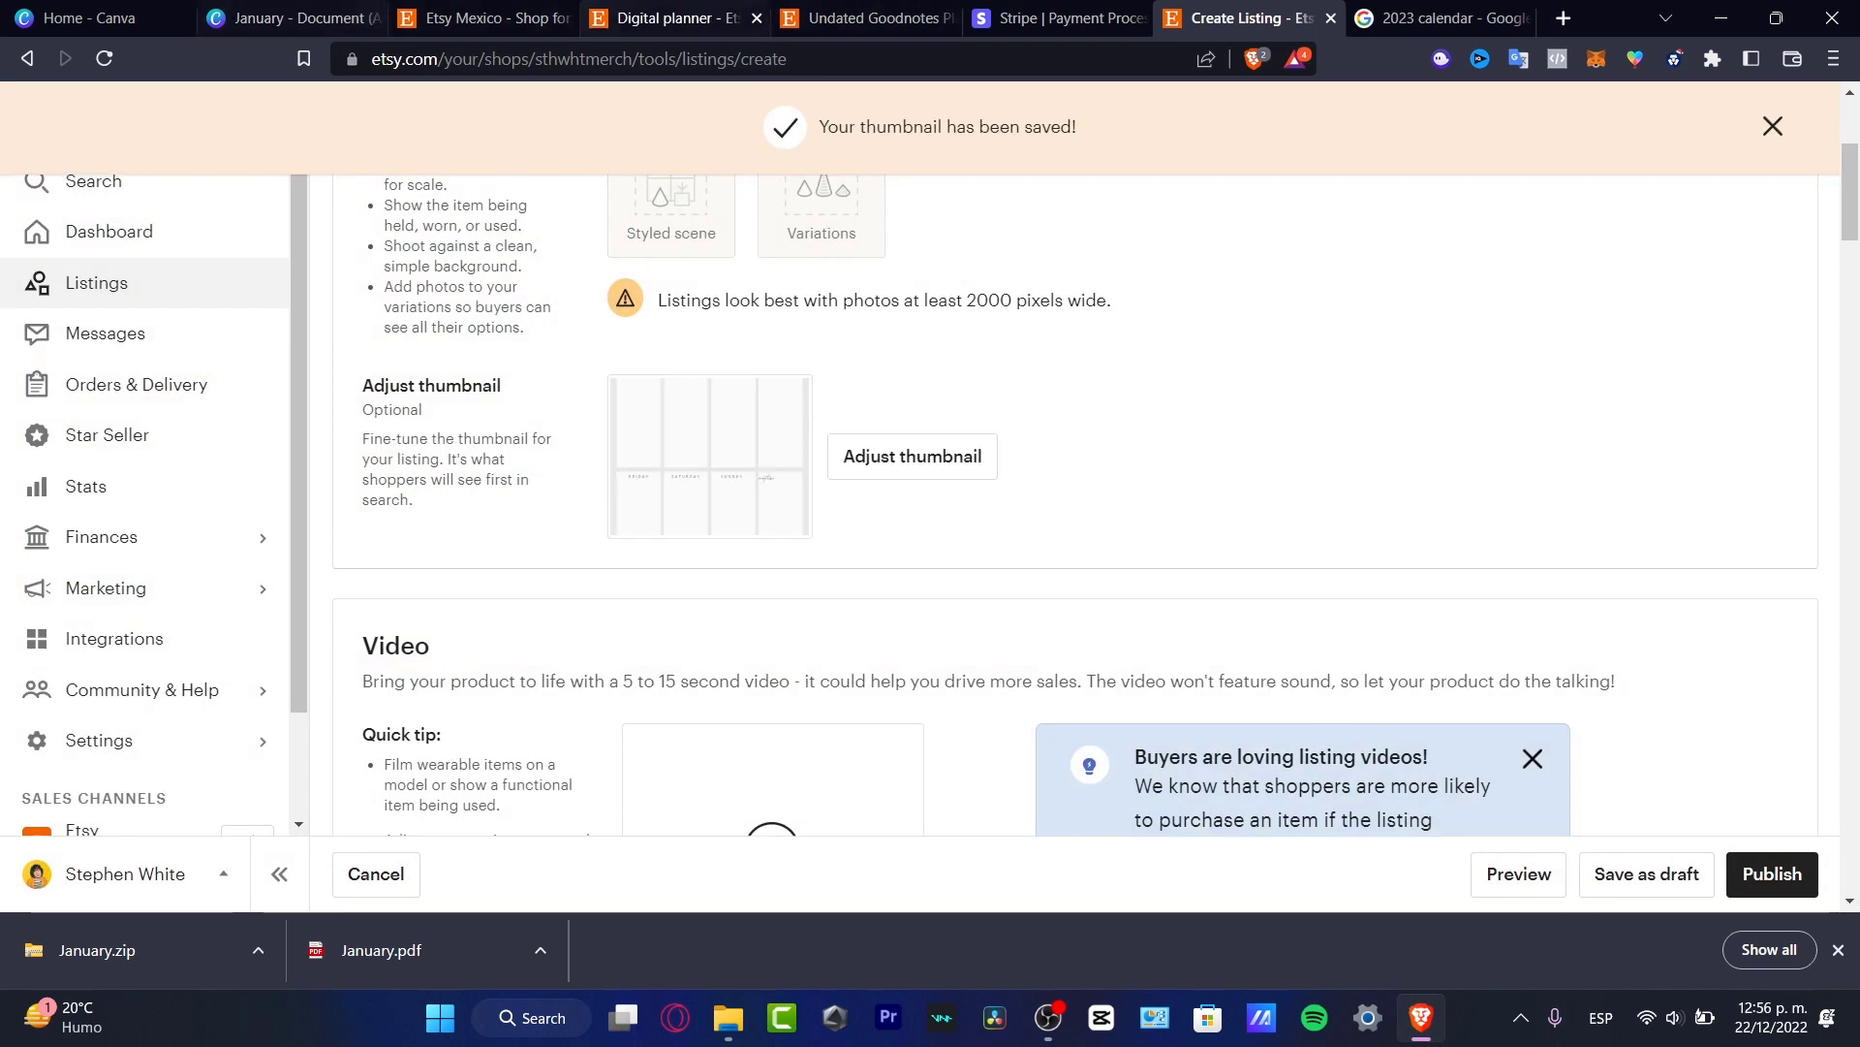
Switch to the Etsy search results for "digital planner" to look at competing listings.
click(676, 18)
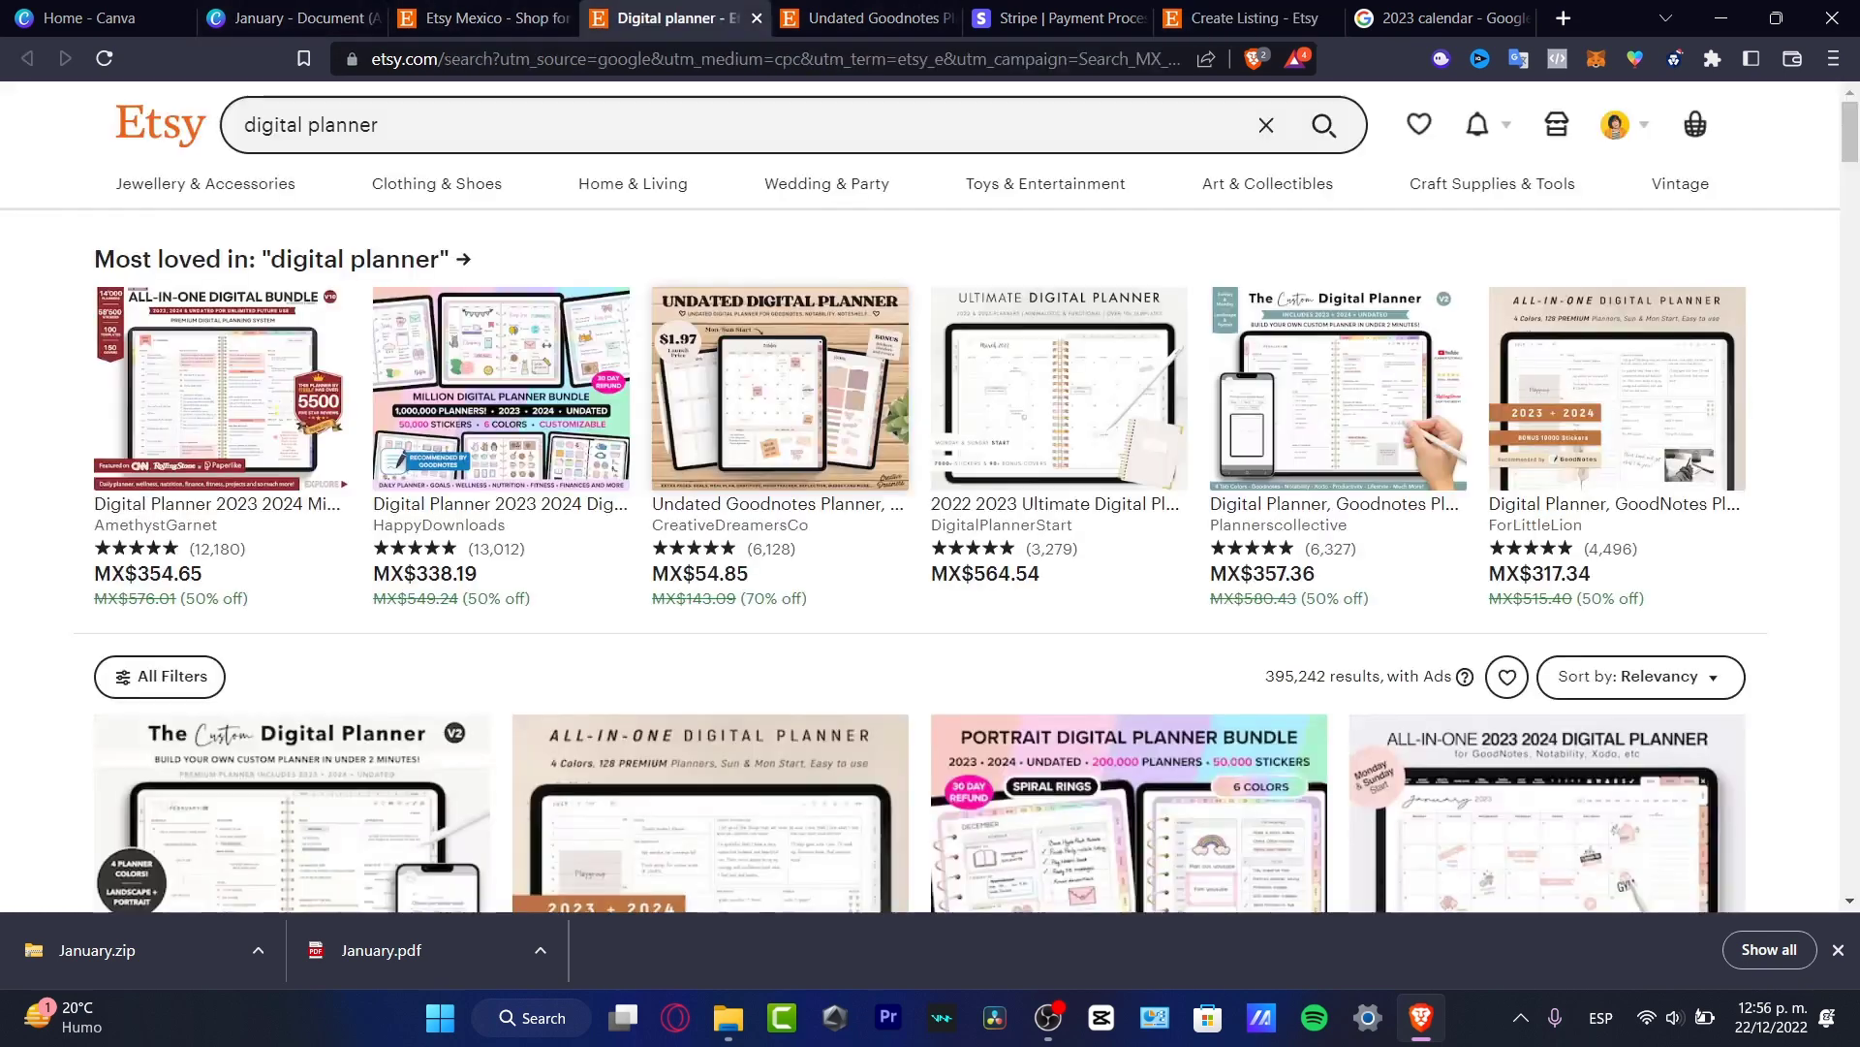